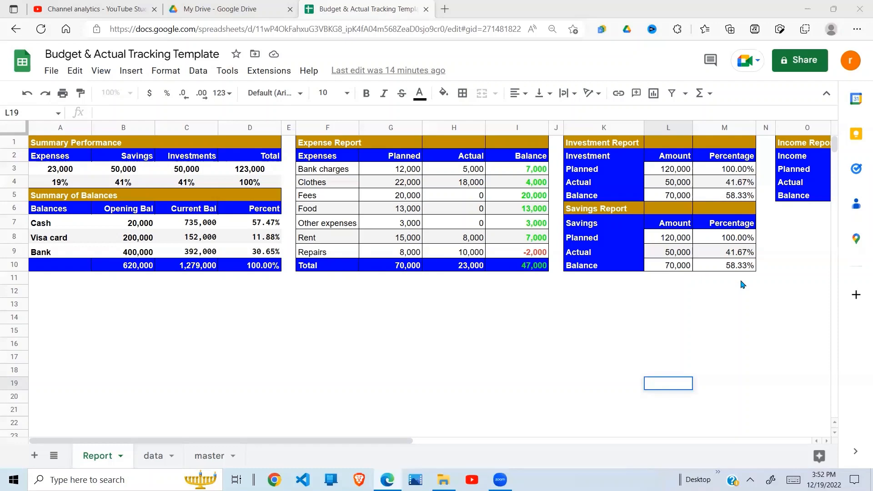
# Look over the transaction records on the data sheet and return to the Report sheet.
pyautogui.click(320, 370)
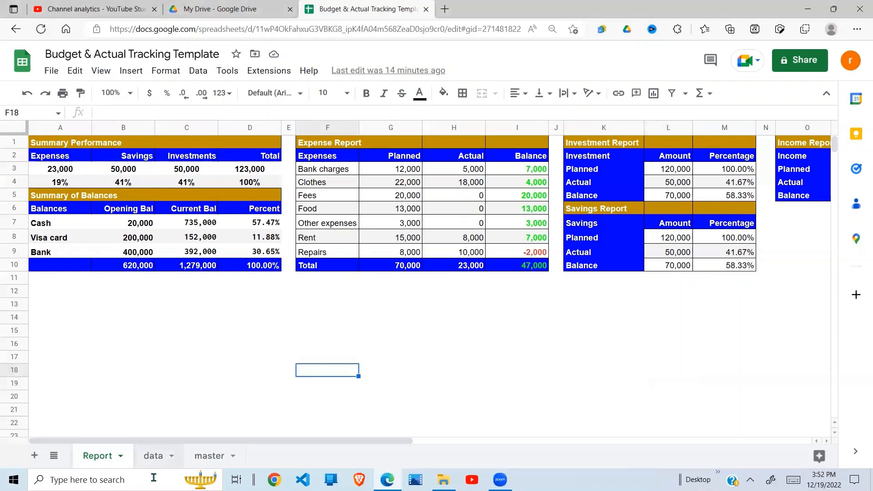
pyautogui.click(168, 456)
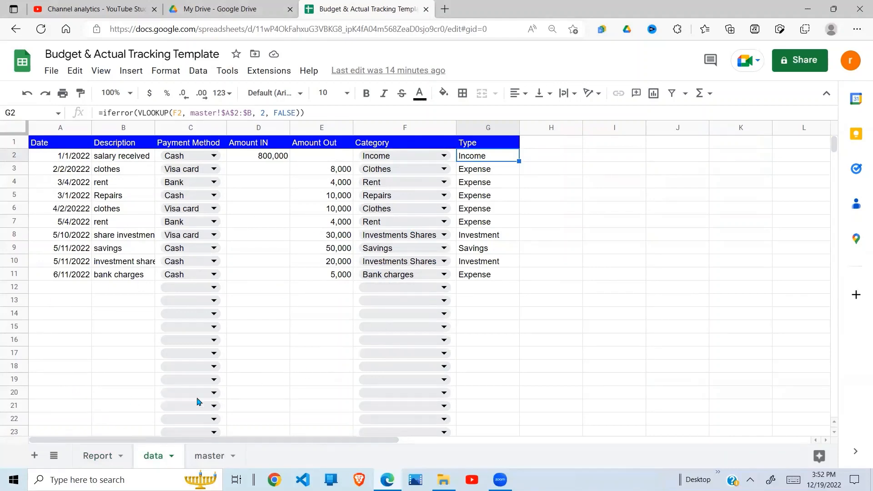
pyautogui.click(95, 461)
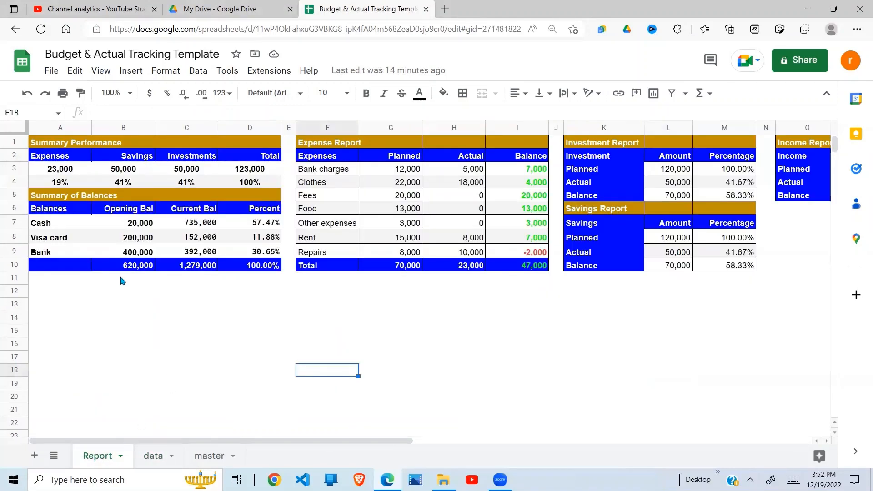
# Examine the category, type and payment method lists on the master sheet.
pyautogui.click(217, 456)
pyautogui.click(362, 322)
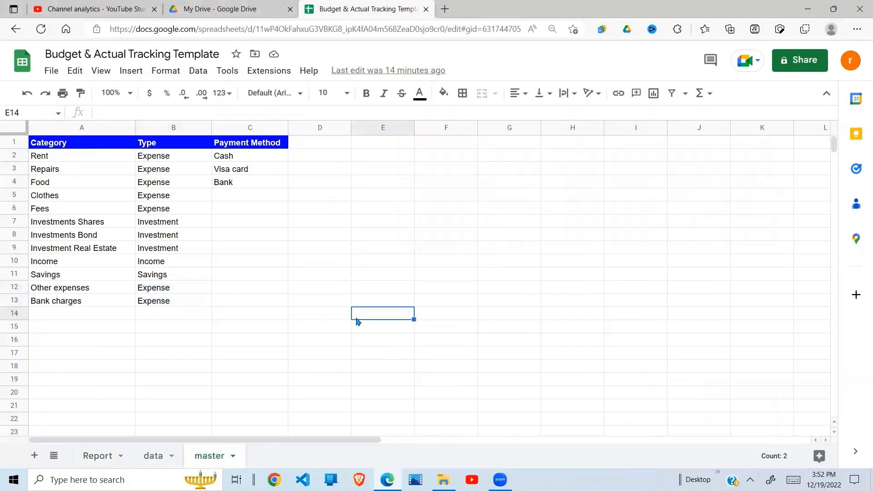
pyautogui.click(159, 354)
pyautogui.click(274, 277)
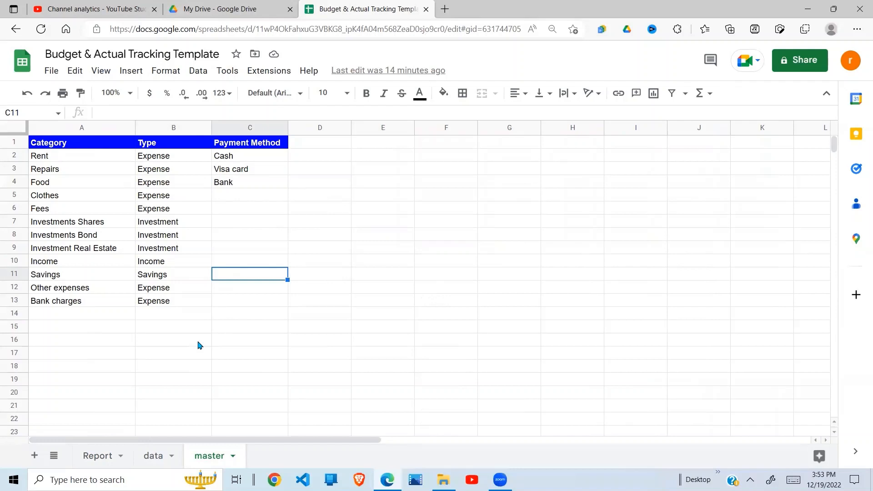
pyautogui.click(169, 343)
pyautogui.click(94, 328)
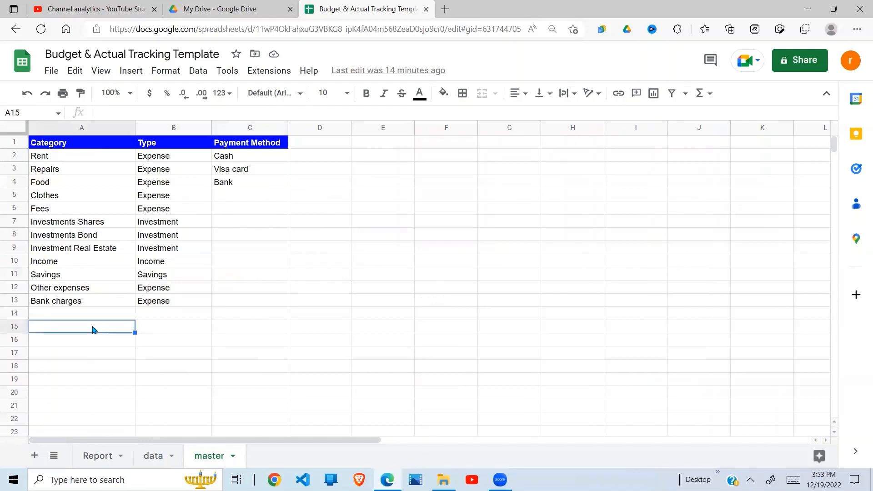
# Return to the Report sheet and enlarge the browser page to 150% for easier reading.
pyautogui.click(95, 456)
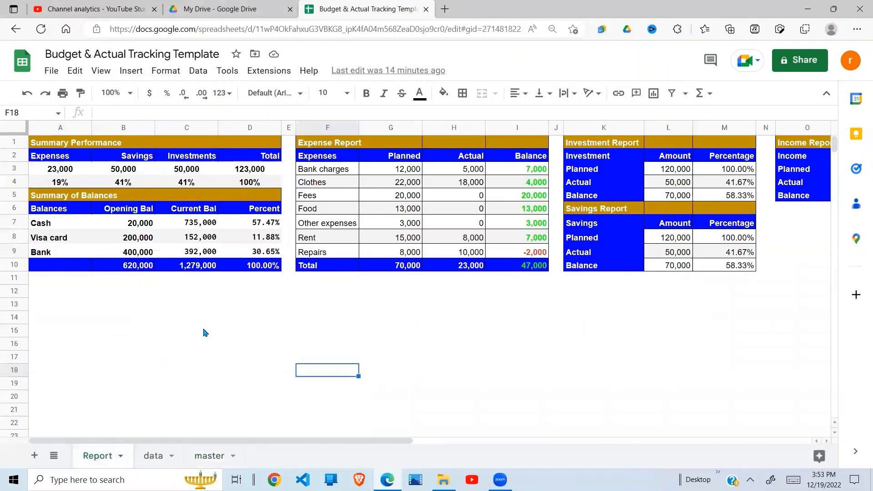
pyautogui.click(203, 333)
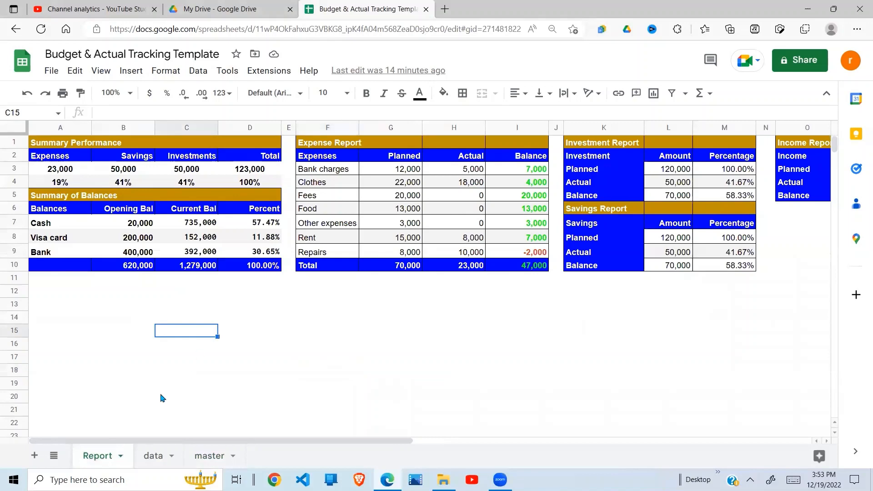
pyautogui.click(121, 290)
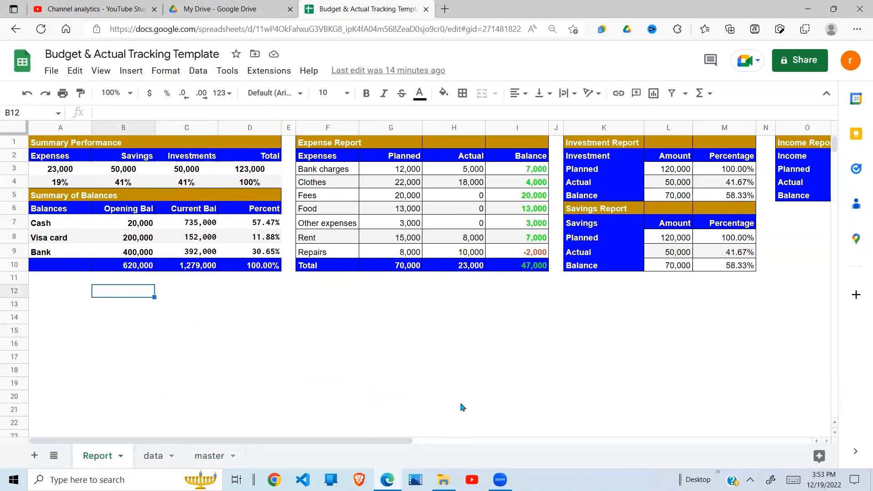
pyautogui.hotkey('ctrl', '+')
pyautogui.hotkey('ctrl', '+')
pyautogui.hotkey('ctrl', '+')
pyautogui.hotkey('ctrl', '+')
pyautogui.hotkey('ctrl', '+')
pyautogui.hotkey('ctrl', '+')
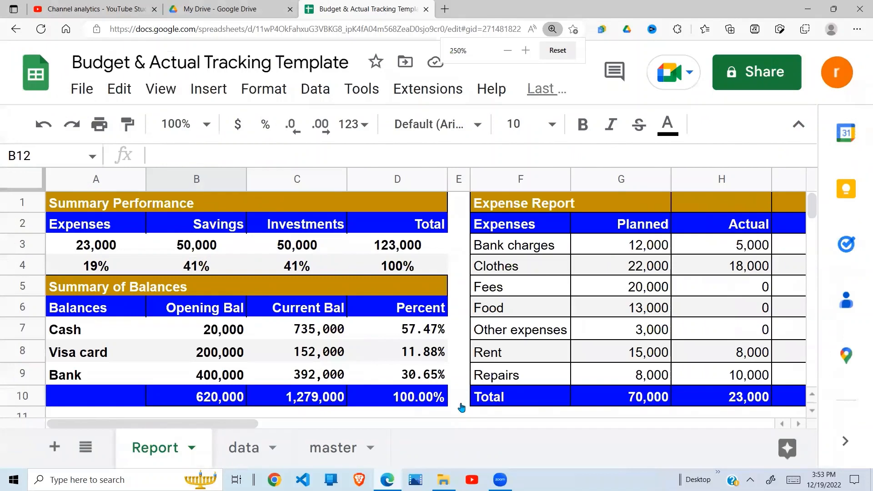
pyautogui.hotkey('ctrl', '+')
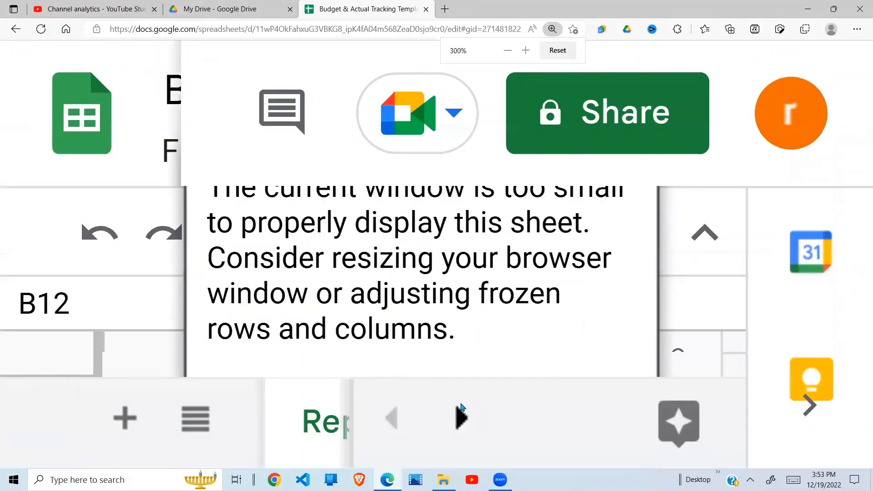
pyautogui.hotkey('ctrl', '-')
pyautogui.hotkey('ctrl', '-')
pyautogui.hotkey('ctrl', '-')
pyautogui.hotkey('ctrl', '-')
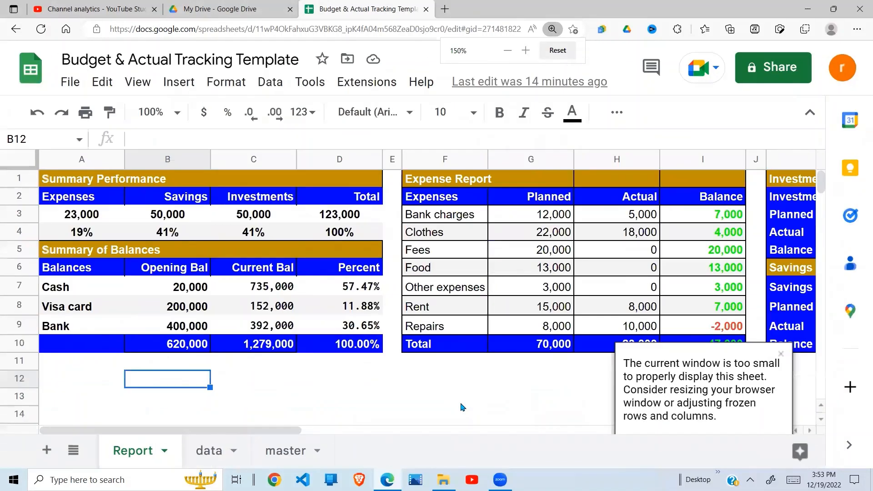
pyautogui.click(218, 421)
# Examine the Summary Performance section, checking the formulas for the total, the expenses amount and the expenses percentage.
pyautogui.click(241, 232)
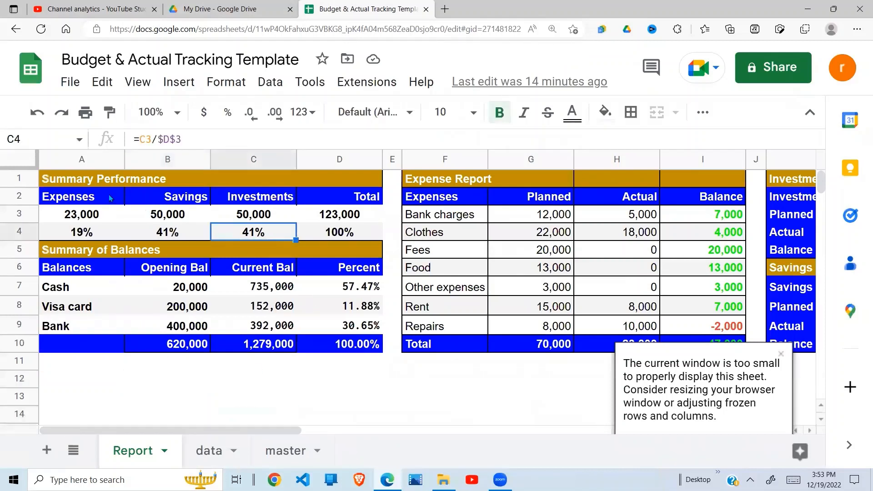
pyautogui.moveTo(104, 178); pyautogui.dragTo(359, 233)
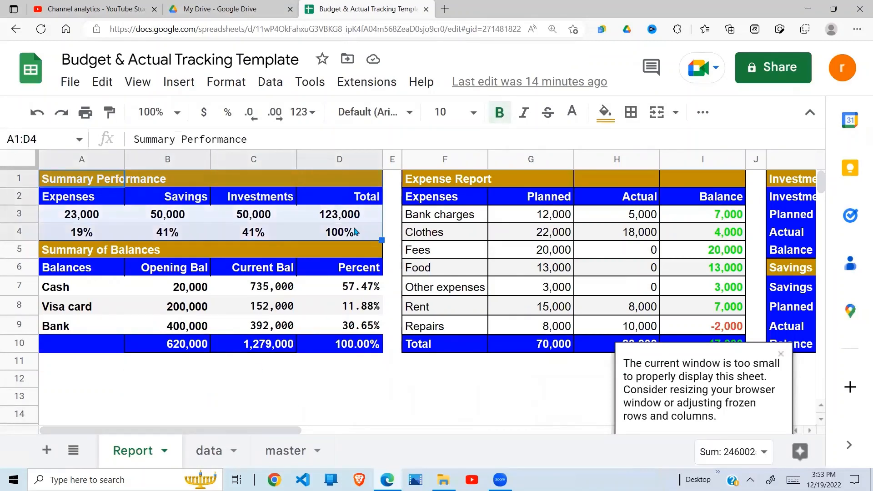
pyautogui.click(357, 232)
pyautogui.click(77, 196)
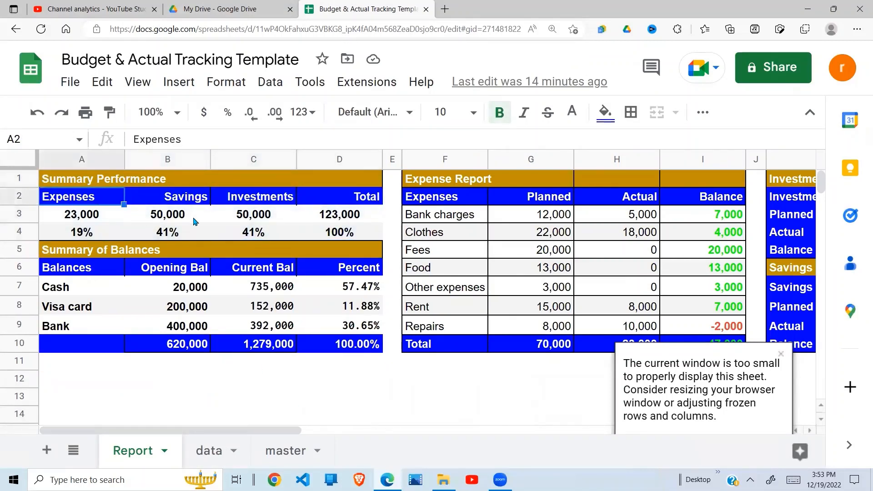
pyautogui.click(353, 221)
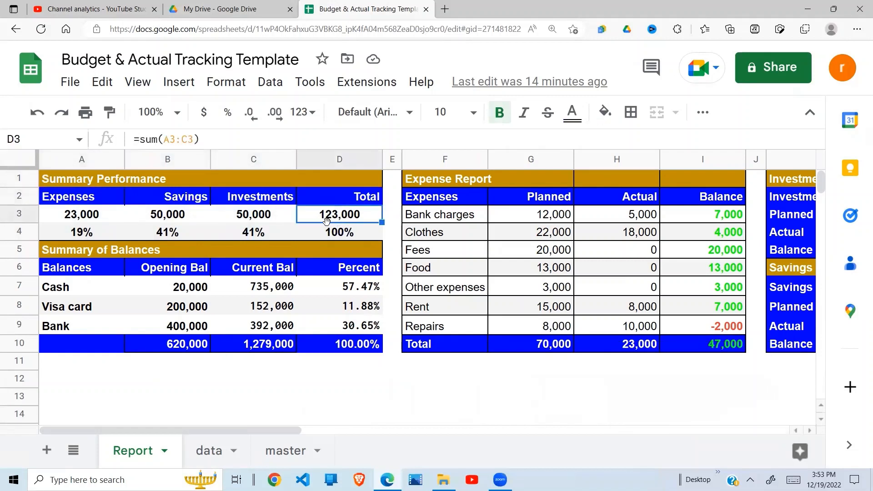
pyautogui.click(104, 219)
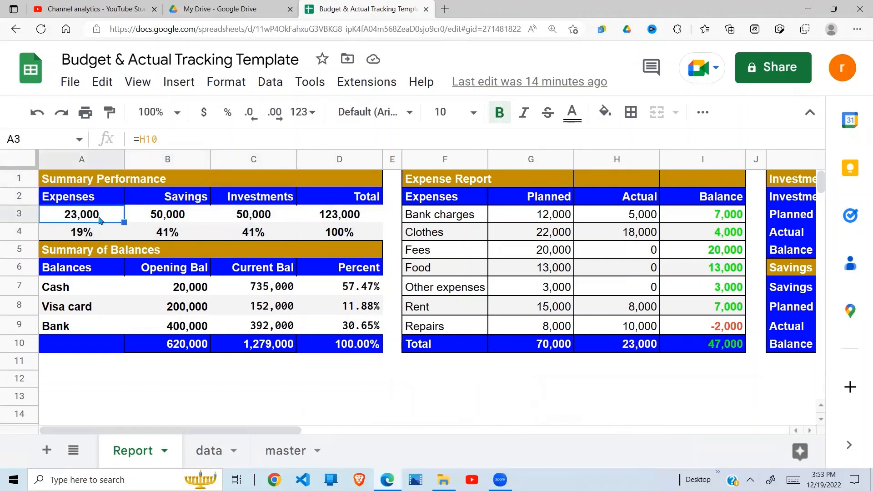
pyautogui.click(78, 235)
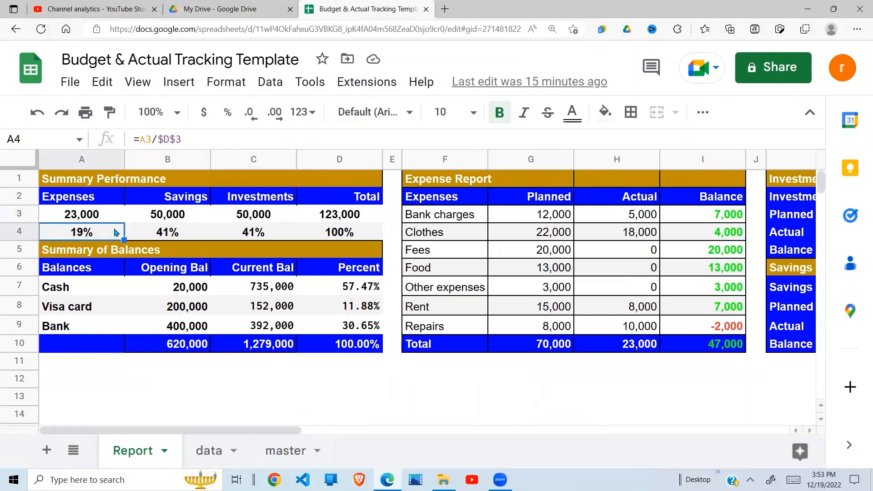
pyautogui.click(341, 222)
# Inspect the savings and investments formulas in Summary Performance, along with the row of percentages and its total.
pyautogui.click(198, 207)
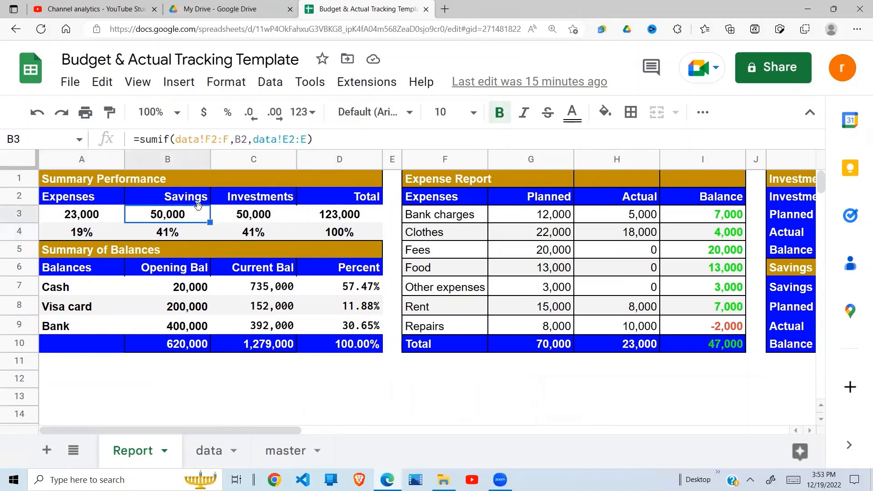
pyautogui.click(182, 234)
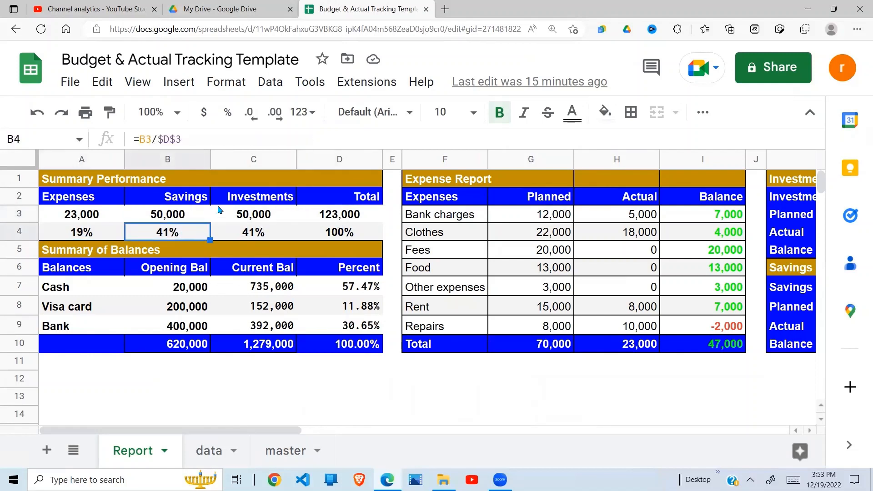
pyautogui.click(269, 214)
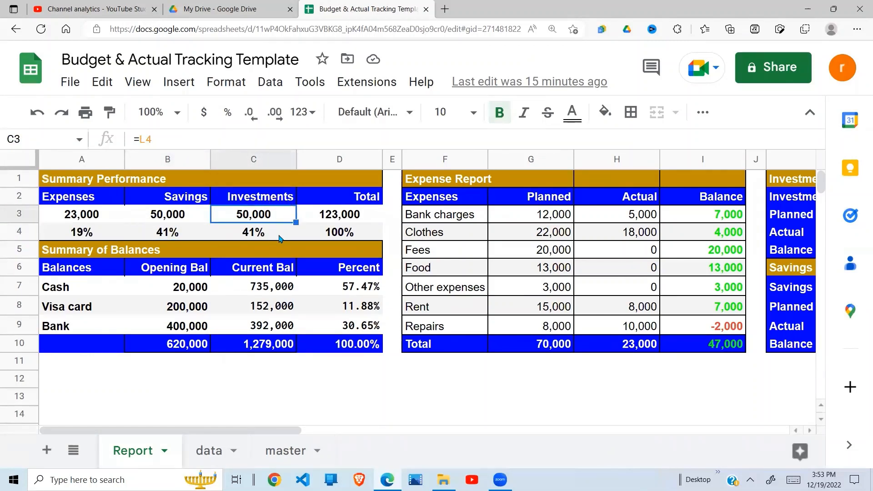
pyautogui.click(273, 238)
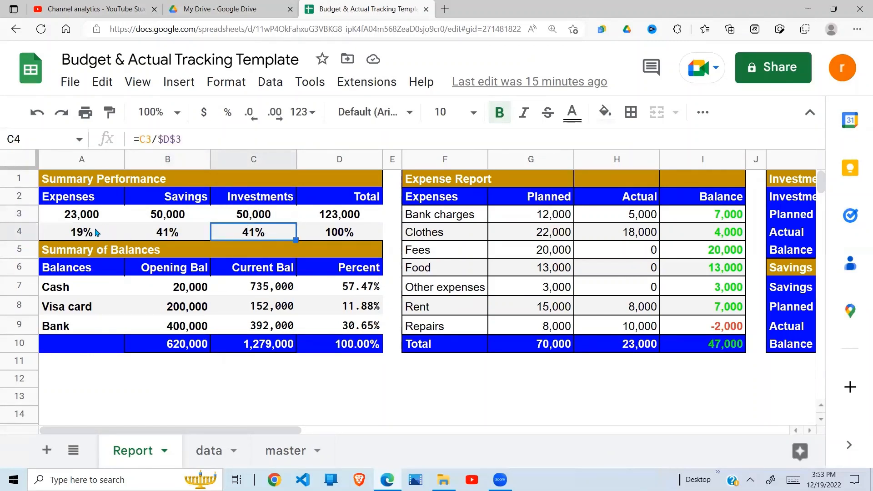
pyautogui.moveTo(97, 232); pyautogui.dragTo(263, 236)
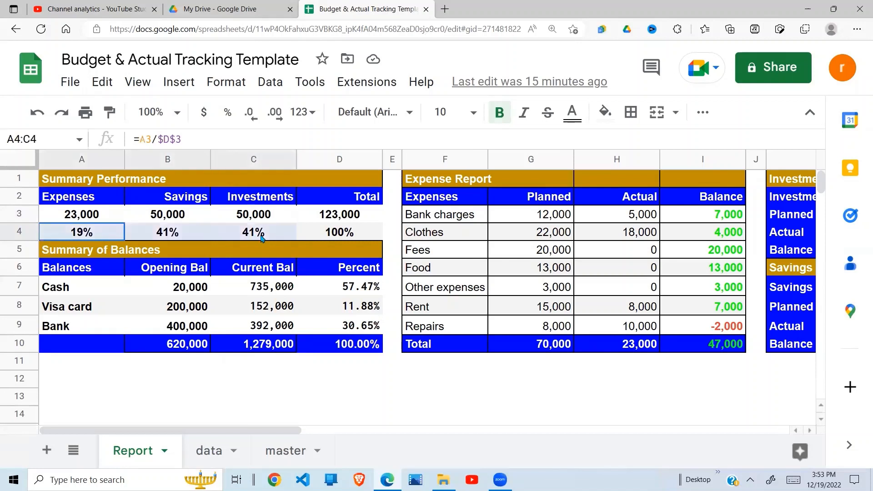
pyautogui.click(345, 235)
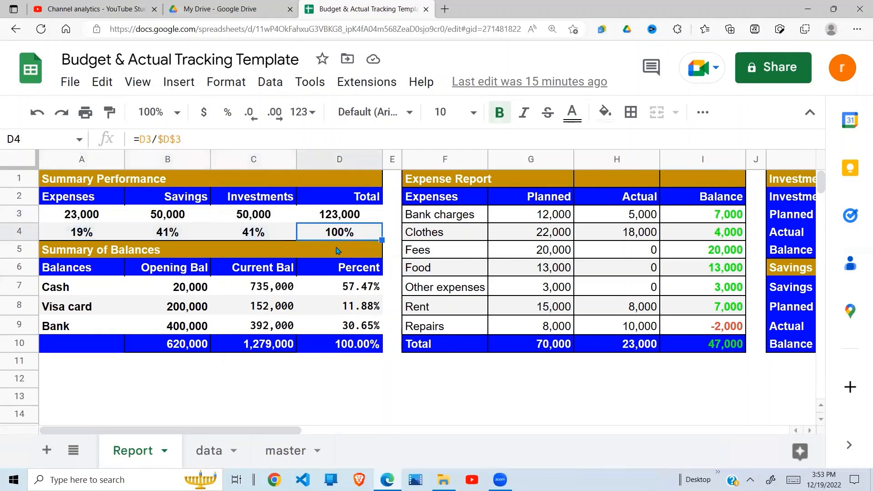
# Examine the Summary of Balances section by account: Cash, Visa card and Bank, including the Bank current balance formula.
pyautogui.click(229, 287)
pyautogui.moveTo(75, 252); pyautogui.dragTo(329, 348)
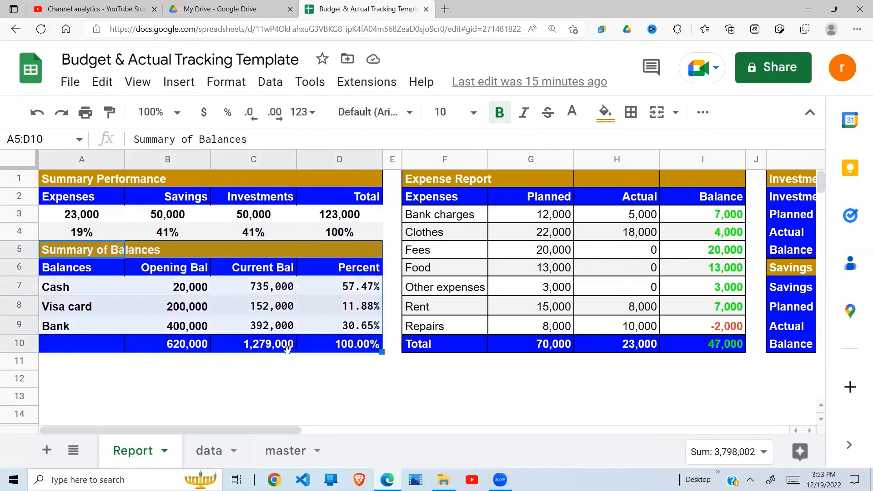
pyautogui.click(78, 293)
pyautogui.click(103, 316)
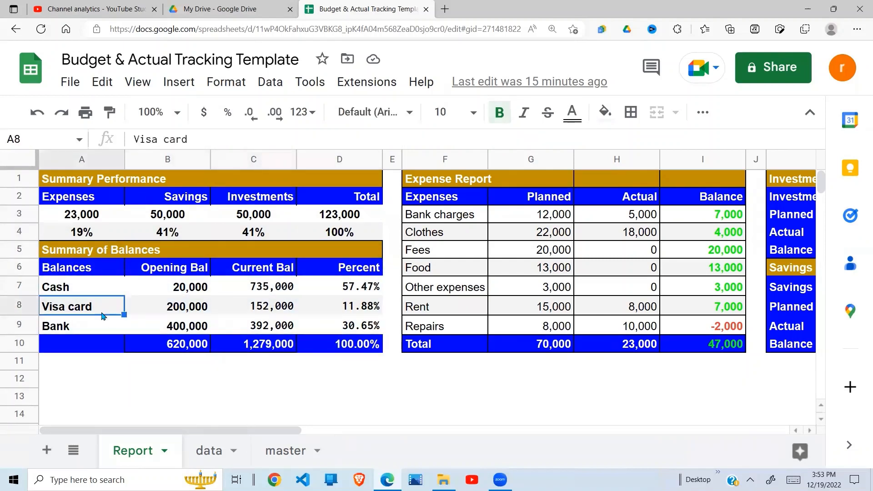
pyautogui.click(84, 329)
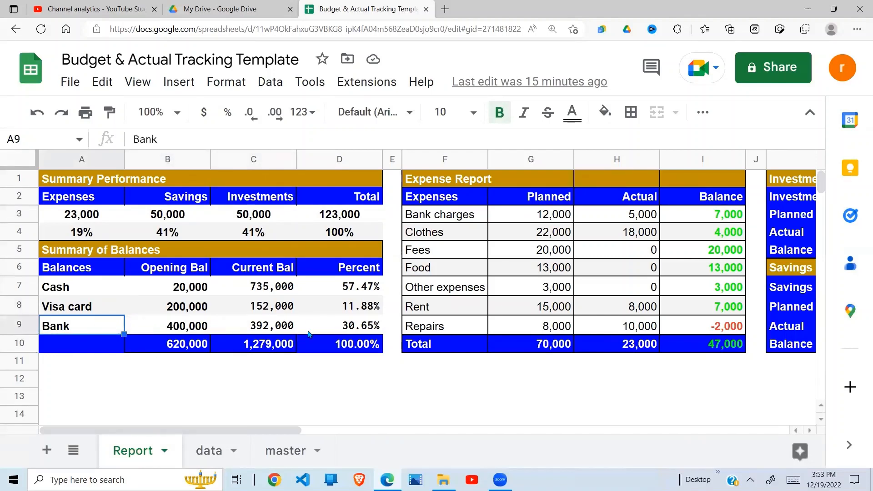
pyautogui.click(262, 325)
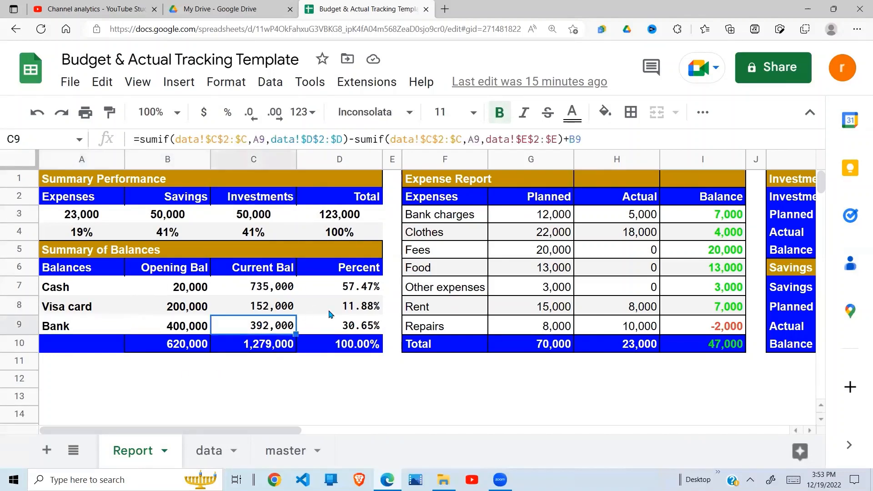
pyautogui.click(332, 314)
# Review the Opening Bal, Current Bal and Percent columns of the Summary of Balances.
pyautogui.click(186, 273)
pyautogui.keyDown('shift'); pyautogui.click(183, 340); pyautogui.keyUp('shift')
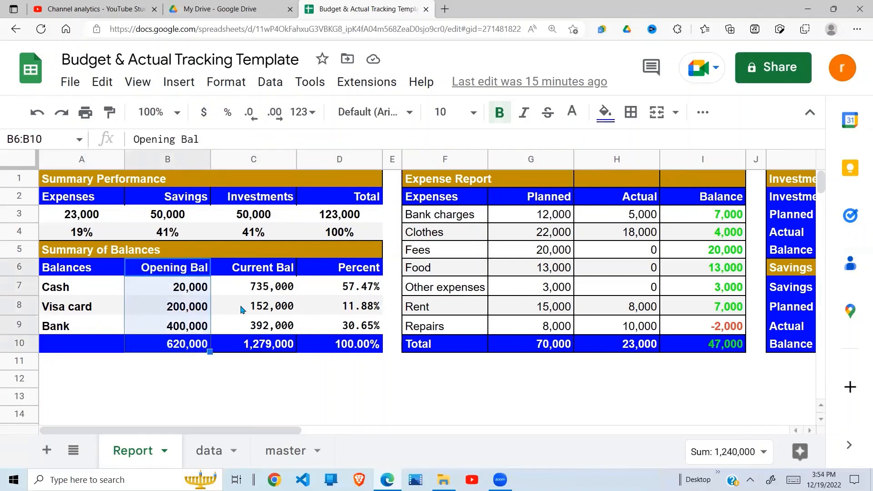
pyautogui.moveTo(261, 273); pyautogui.dragTo(268, 350)
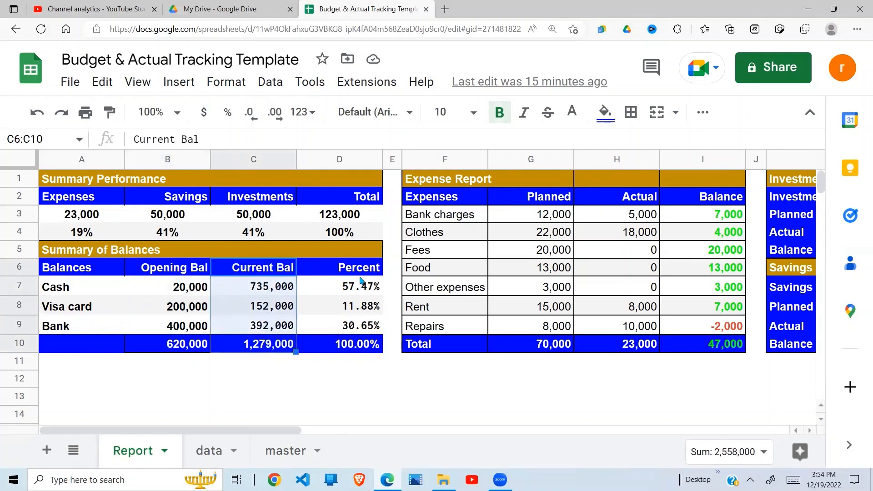
pyautogui.moveTo(360, 275); pyautogui.dragTo(317, 342)
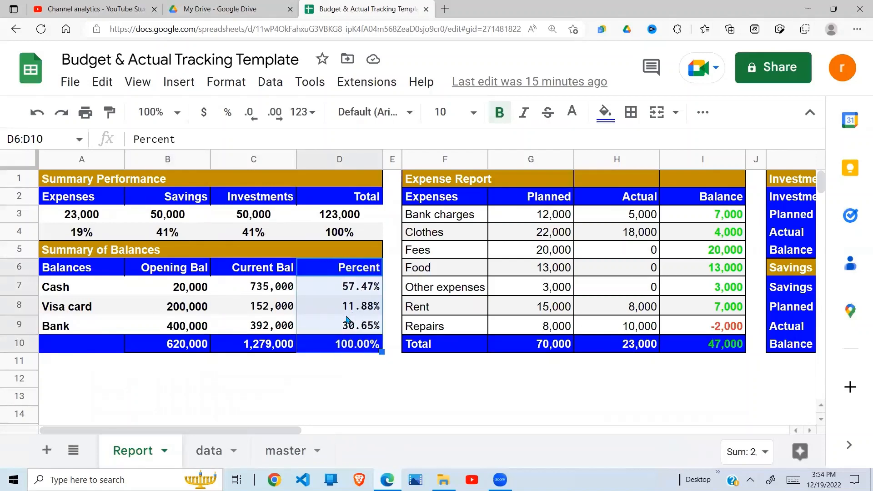
# Examine the whole Expense Report table from its title to the Total row.
pyautogui.click(473, 330)
pyautogui.press('Right')
pyautogui.press('Right')
pyautogui.press('Right')
pyautogui.press('Right')
pyautogui.press('Right')
pyautogui.press('Right')
pyautogui.press('Right')
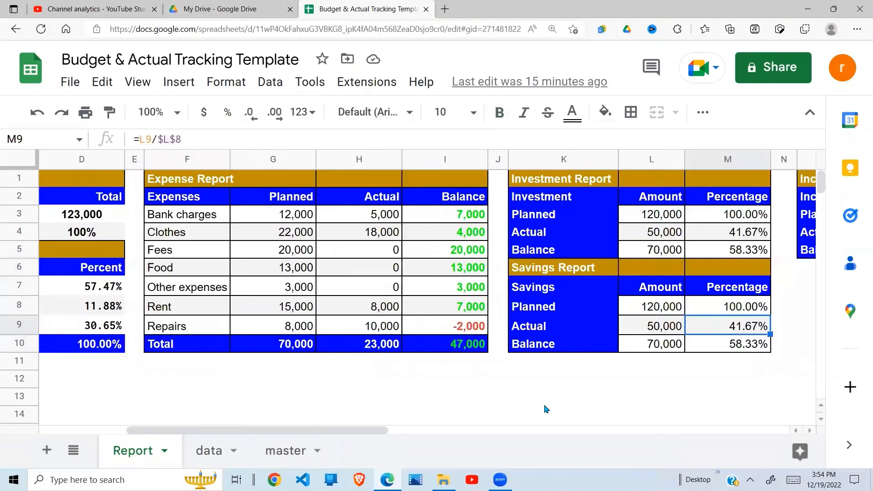
pyautogui.press('Right')
pyautogui.moveTo(214, 182); pyautogui.dragTo(445, 345)
# Compare the Planned, Actual and Balance columns of the Expense Report.
pyautogui.moveTo(382, 197); pyautogui.dragTo(384, 344)
pyautogui.moveTo(296, 182); pyautogui.dragTo(303, 339)
pyautogui.moveTo(454, 198); pyautogui.dragTo(464, 351)
pyautogui.moveTo(455, 197); pyautogui.dragTo(464, 346)
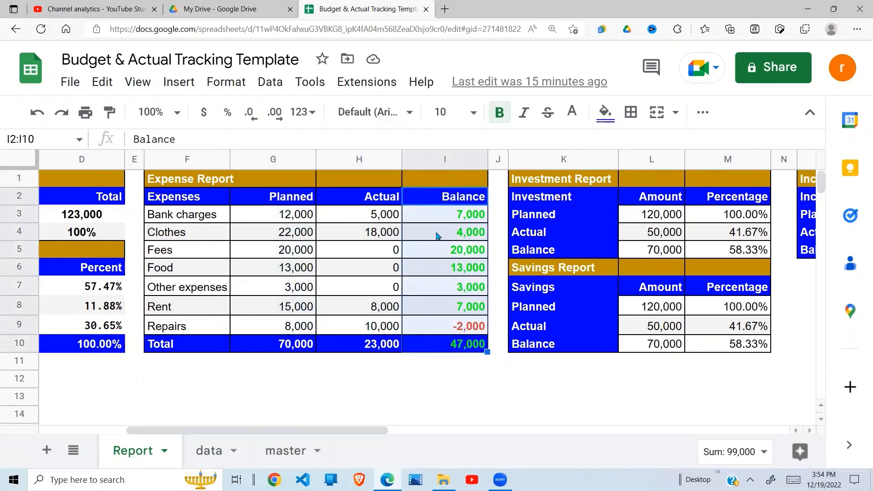
pyautogui.moveTo(394, 214); pyautogui.dragTo(373, 321)
pyautogui.click(299, 269)
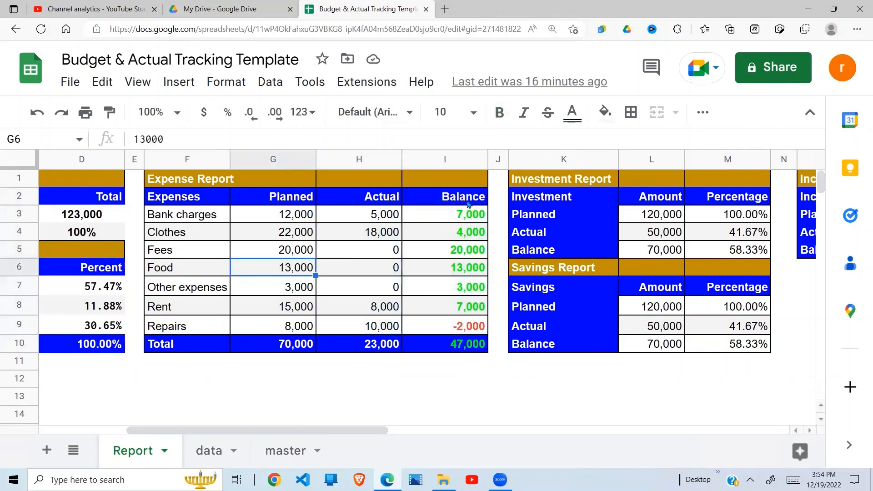
pyautogui.moveTo(469, 204); pyautogui.dragTo(468, 344)
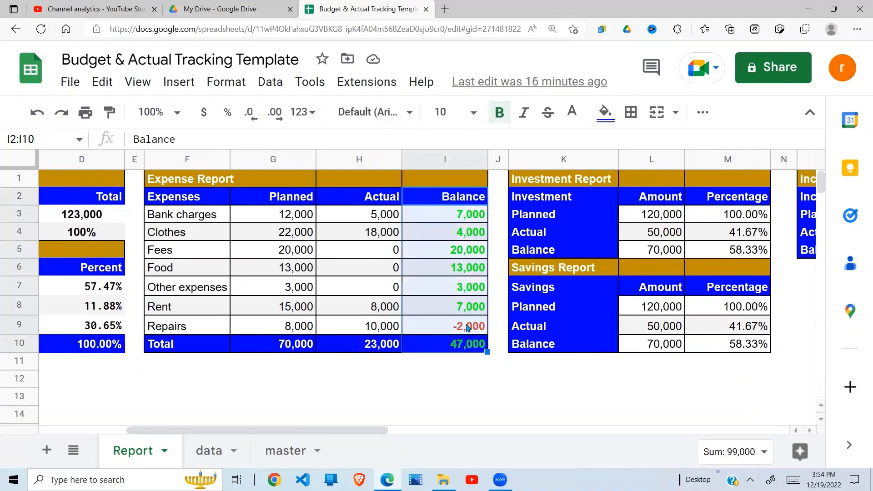
# Compare the Balance, Actual and Planned amounts in the Repairs row of the Expense Report.
pyautogui.click(469, 327)
pyautogui.click(382, 328)
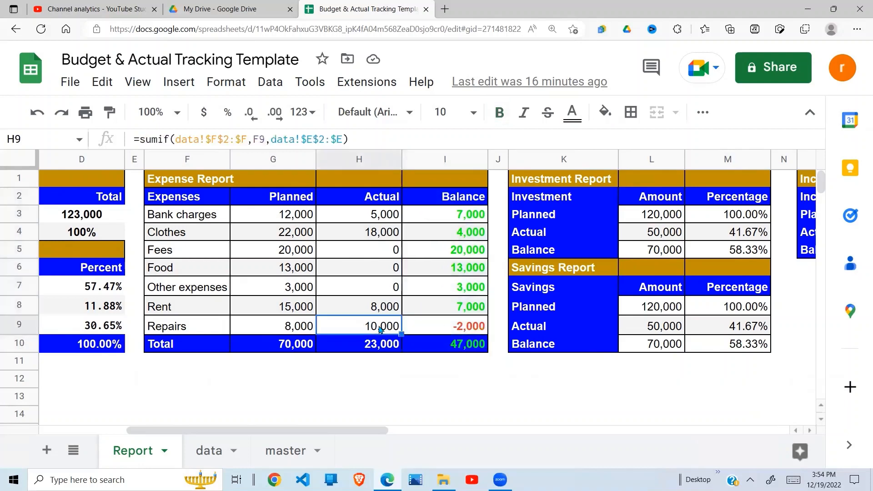
pyautogui.click(310, 329)
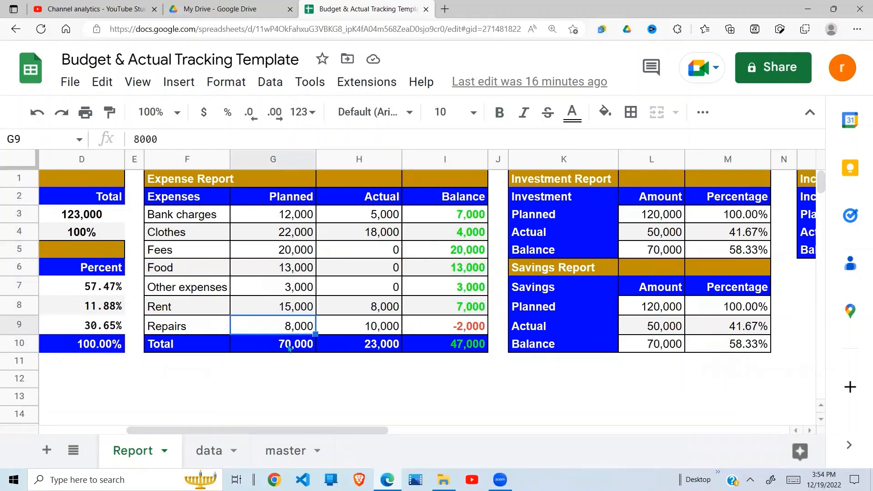
pyautogui.click(442, 415)
# Examine the Investment Report, including its Planned, Actual and Balance amounts, their formulas and the Percentage column.
pyautogui.moveTo(381, 433); pyautogui.dragTo(525, 425)
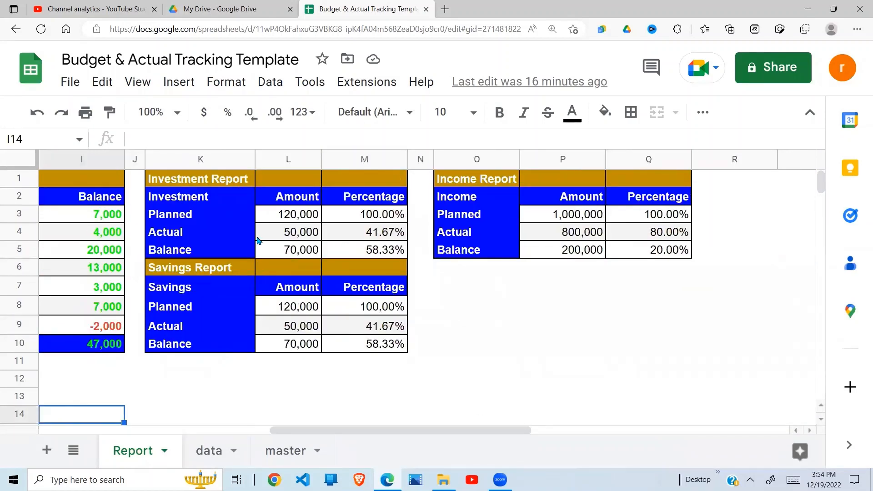
pyautogui.moveTo(196, 186); pyautogui.dragTo(364, 250)
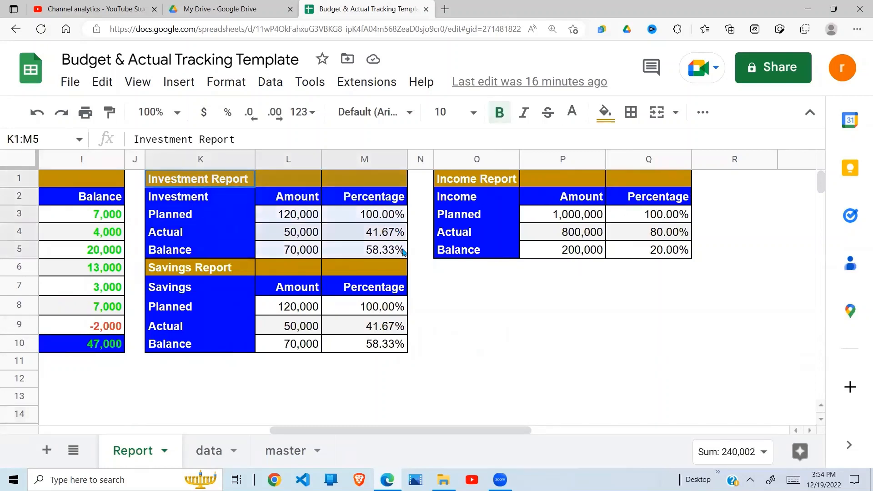
pyautogui.click(232, 256)
pyautogui.moveTo(190, 221); pyautogui.dragTo(300, 221)
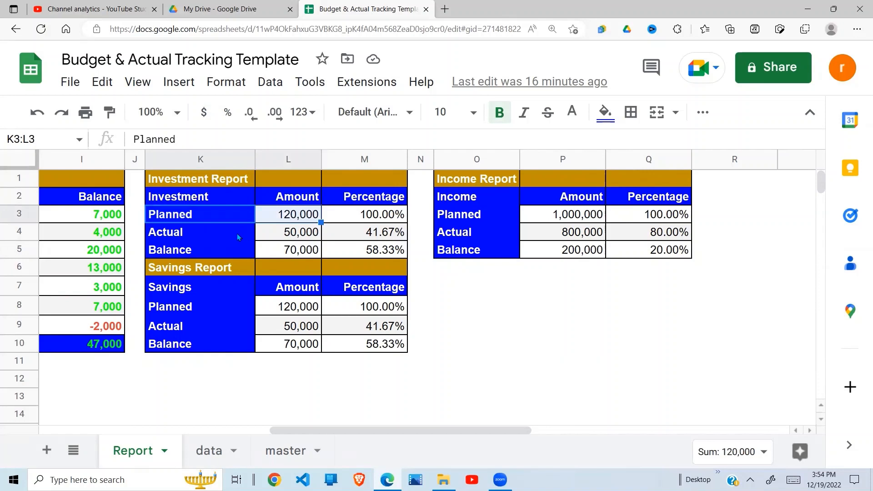
pyautogui.click(309, 237)
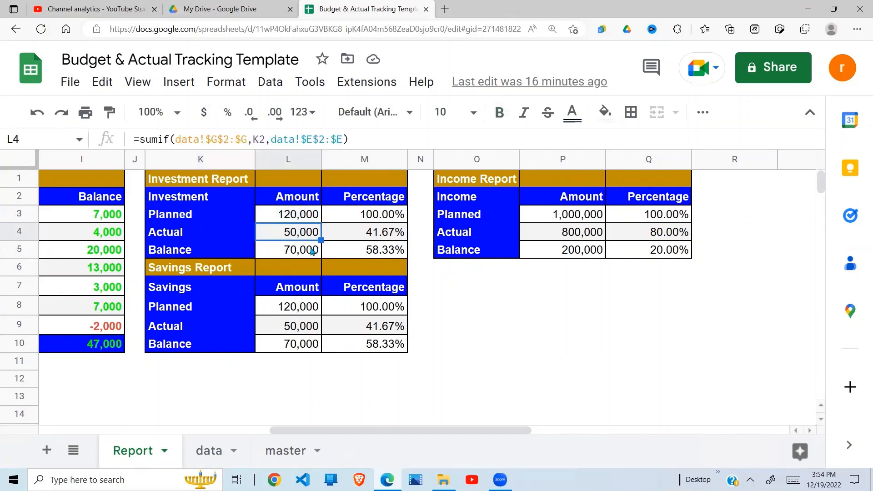
pyautogui.click(306, 254)
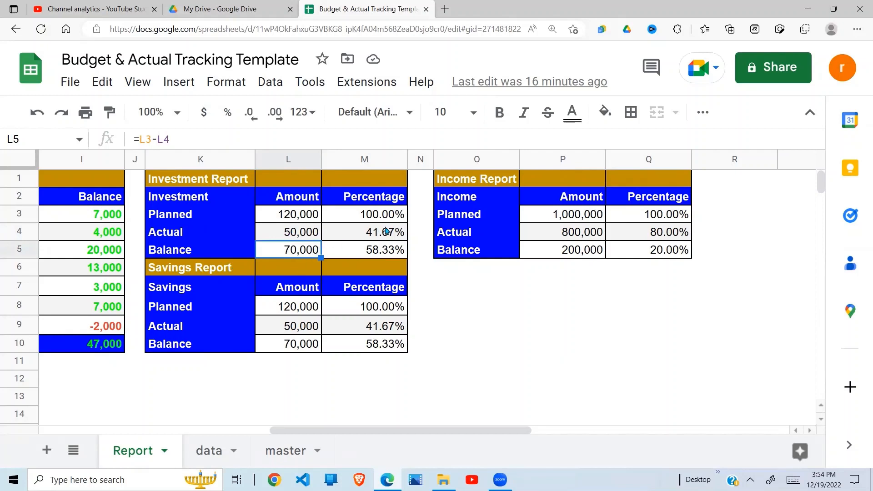
pyautogui.moveTo(387, 214); pyautogui.dragTo(392, 262)
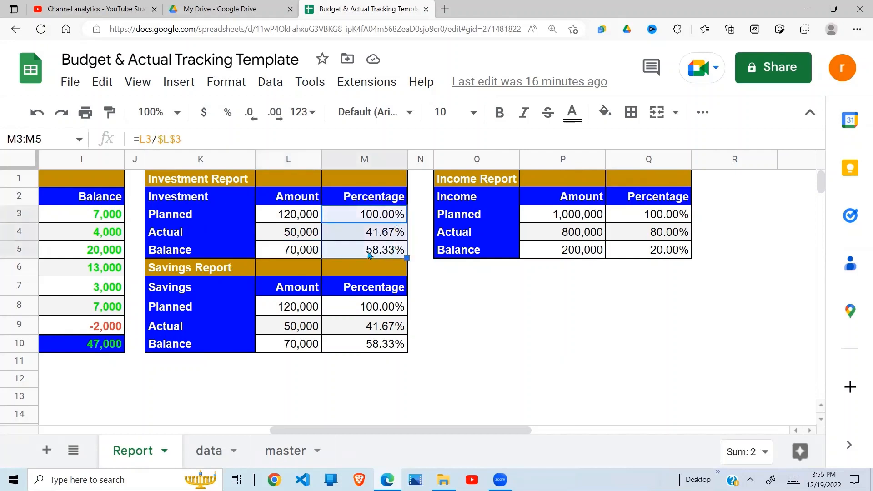
# Examine the Savings Report, including how its Planned, Actual and Balance amounts and the percentages are calculated.
pyautogui.click(371, 345)
pyautogui.moveTo(182, 278); pyautogui.dragTo(374, 351)
pyautogui.click(344, 351)
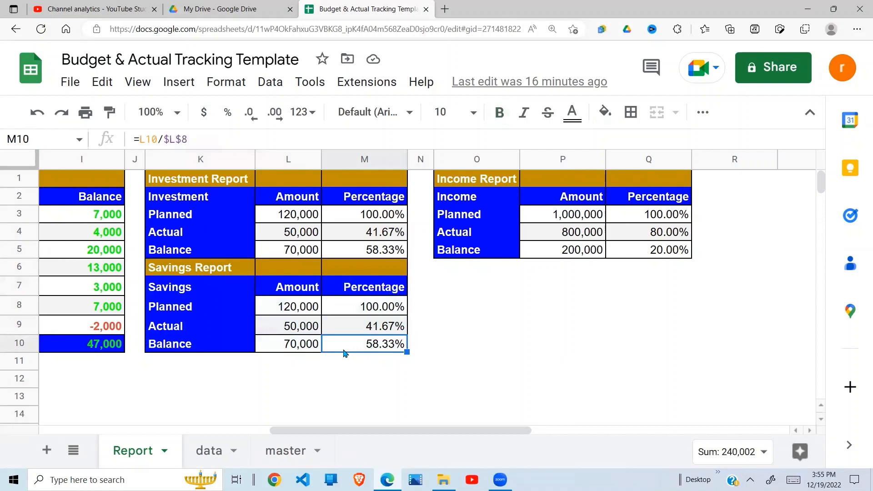
pyautogui.click(298, 327)
pyautogui.click(296, 308)
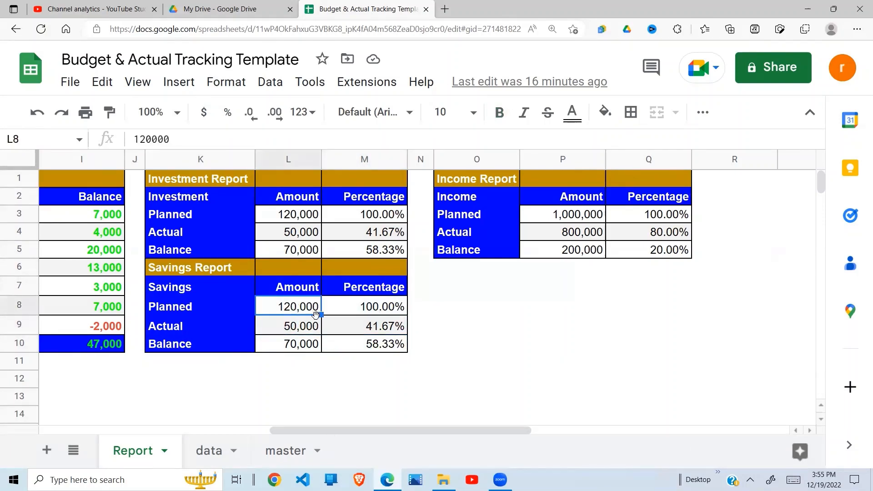
pyautogui.click(299, 329)
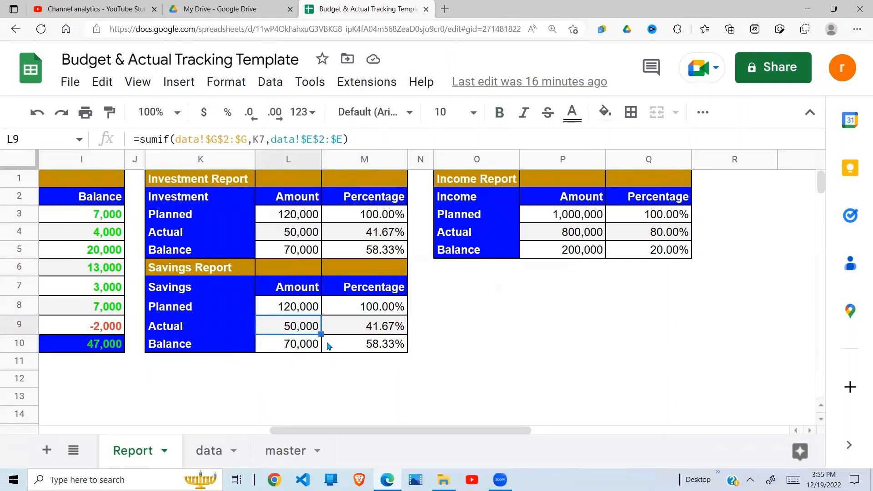
pyautogui.click(303, 349)
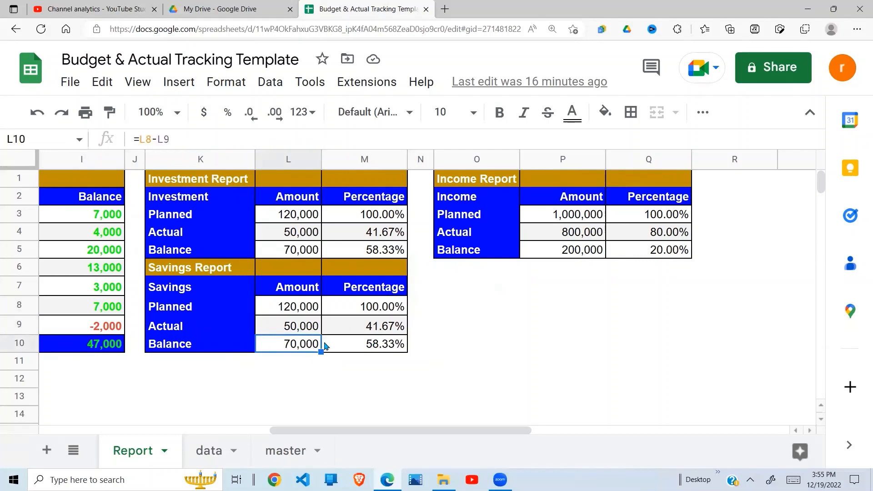
pyautogui.moveTo(384, 314); pyautogui.dragTo(389, 356)
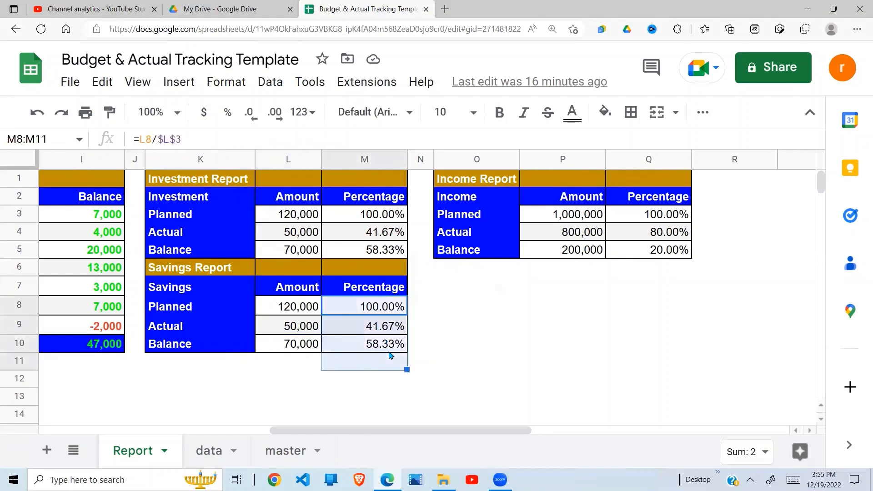
pyautogui.click(406, 348)
pyautogui.click(502, 333)
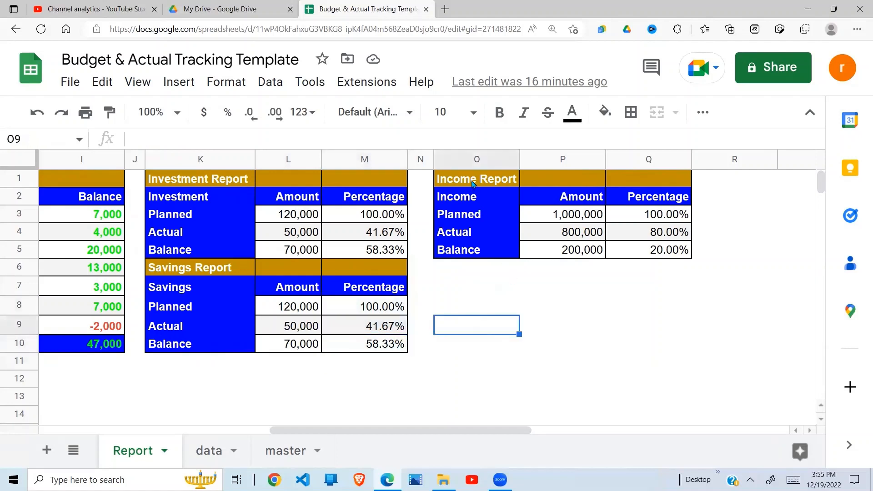
# Examine the whole Income Report table from its title to the Balance row.
pyautogui.moveTo(473, 182); pyautogui.dragTo(673, 258)
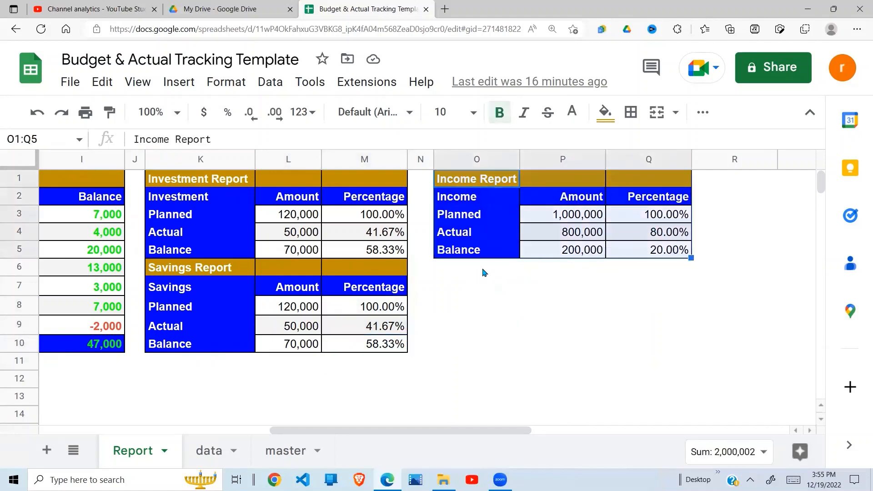
pyautogui.click(564, 285)
pyautogui.moveTo(473, 182); pyautogui.dragTo(665, 264)
pyautogui.click(566, 287)
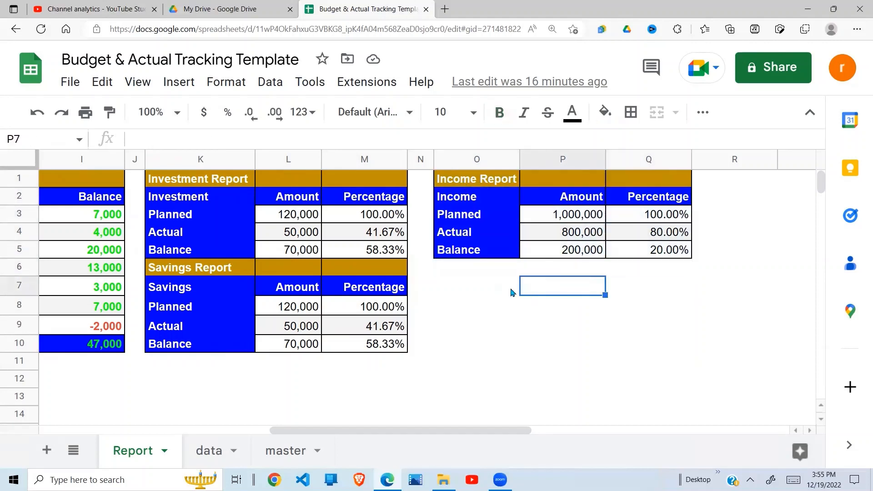
pyautogui.click(511, 290)
# Inspect the Income Report's Planned, Actual and Balance amounts with their formulas, and the Balance percentage.
pyautogui.click(584, 223)
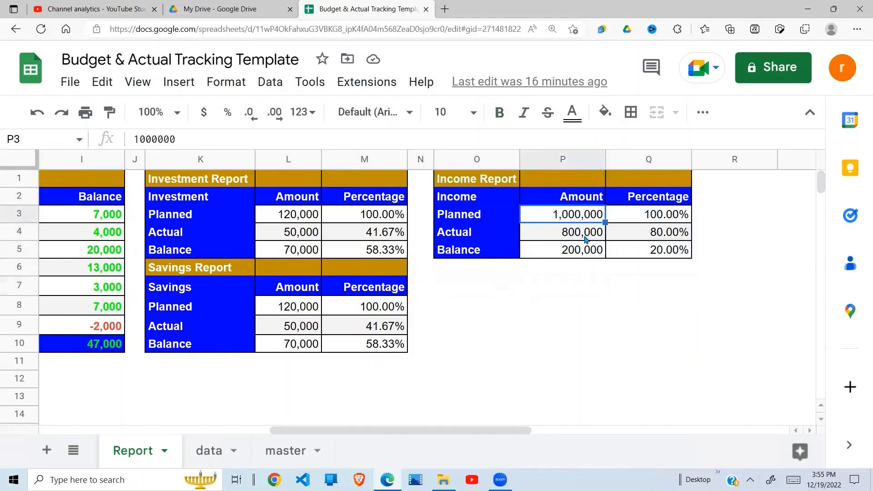
pyautogui.click(587, 240)
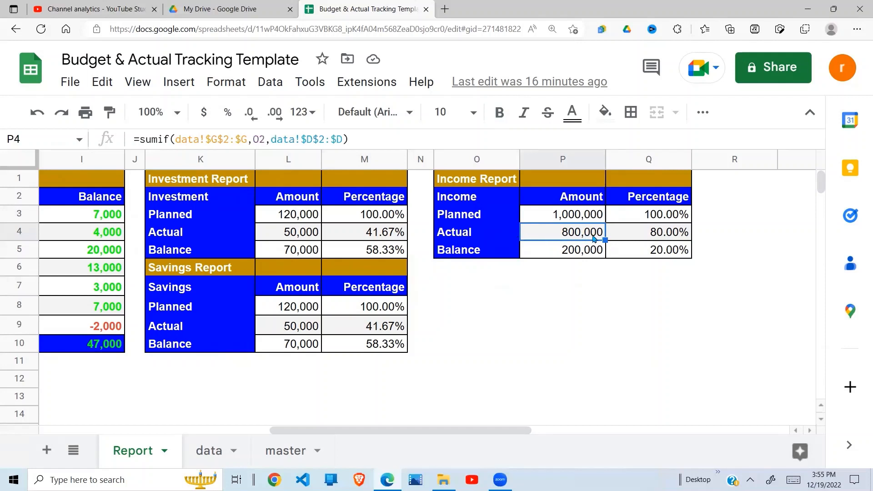
pyautogui.click(569, 252)
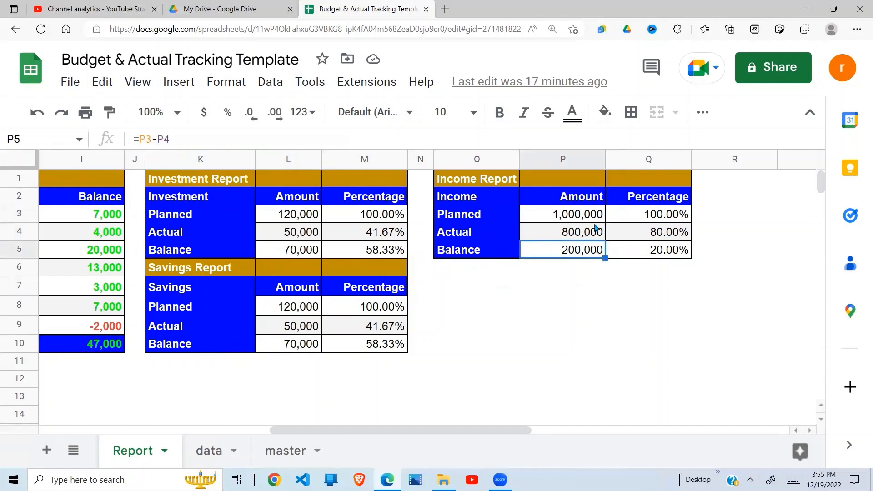
pyautogui.click(665, 251)
pyautogui.click(567, 304)
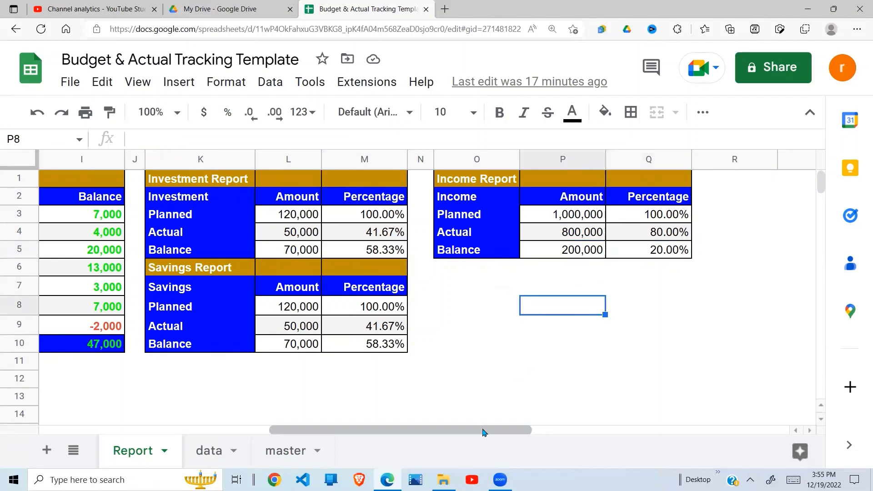
# Return to the data sheet and review its Date, Description, Payment Method, Amount IN and Amount Out columns.
pyautogui.moveTo(485, 431); pyautogui.dragTo(209, 429)
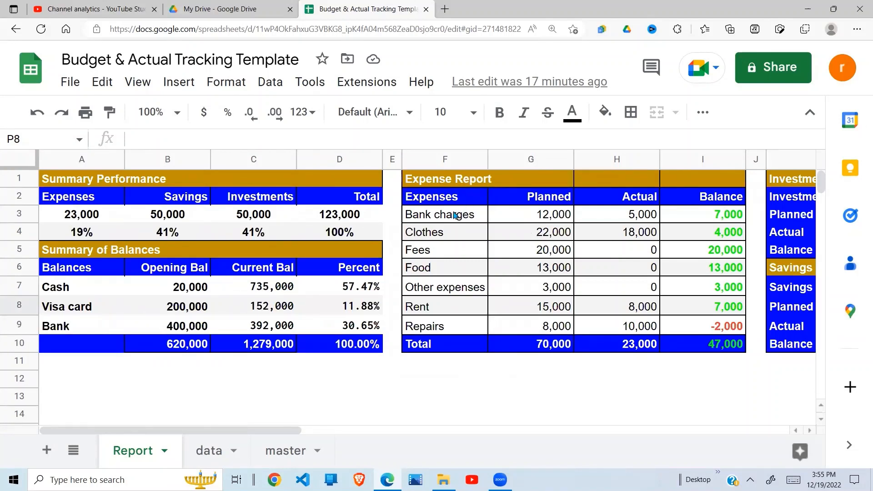
pyautogui.click(450, 232)
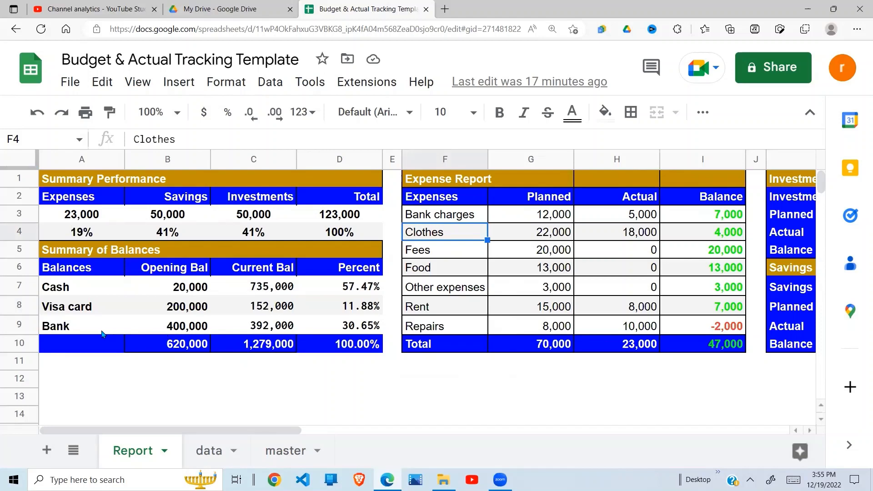
pyautogui.click(210, 451)
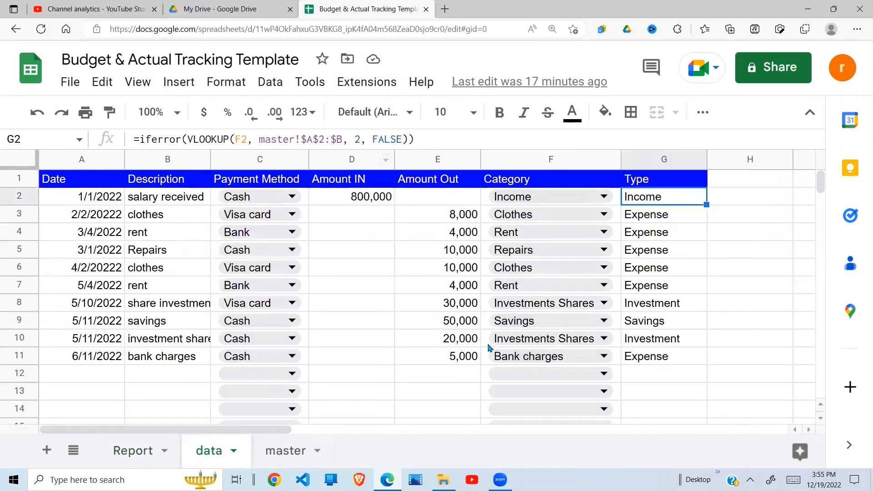
pyautogui.click(96, 159)
pyautogui.click(182, 162)
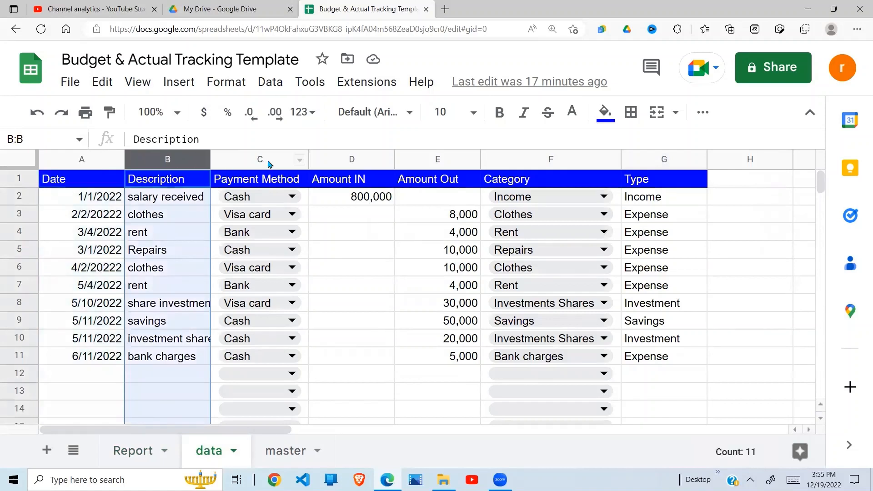
pyautogui.click(269, 162)
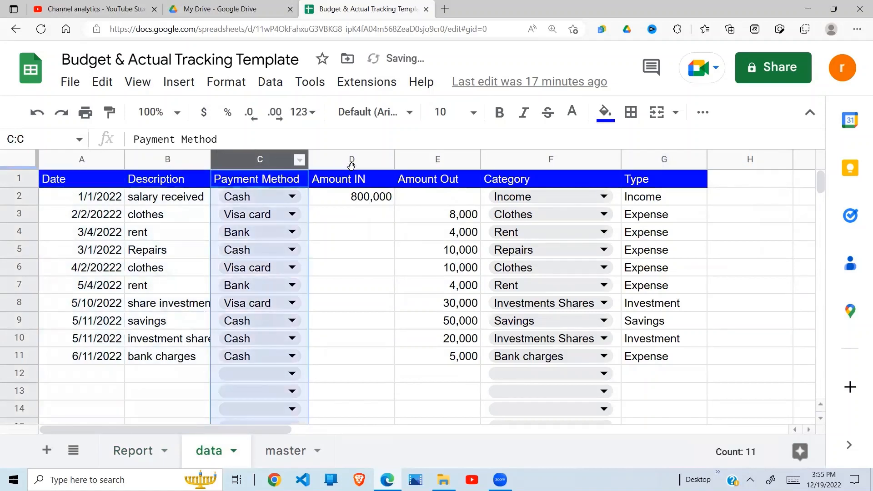
pyautogui.click(351, 162)
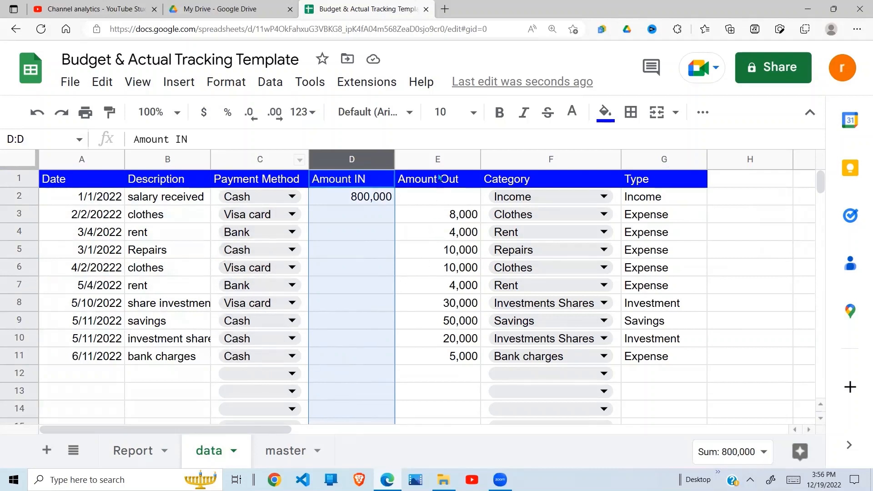
pyautogui.click(436, 157)
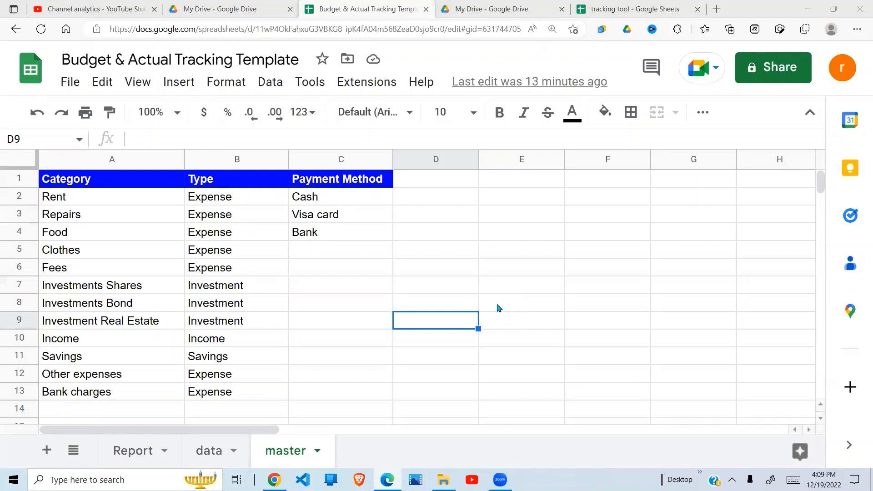
# Examine the Category column of the master sheet from Rent down to Bank charges.
pyautogui.click(114, 184)
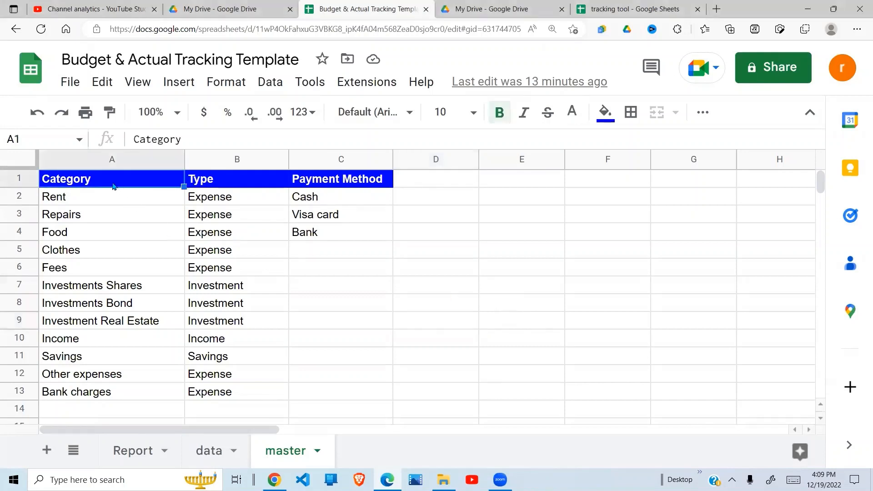
pyautogui.click(118, 203)
pyautogui.click(133, 233)
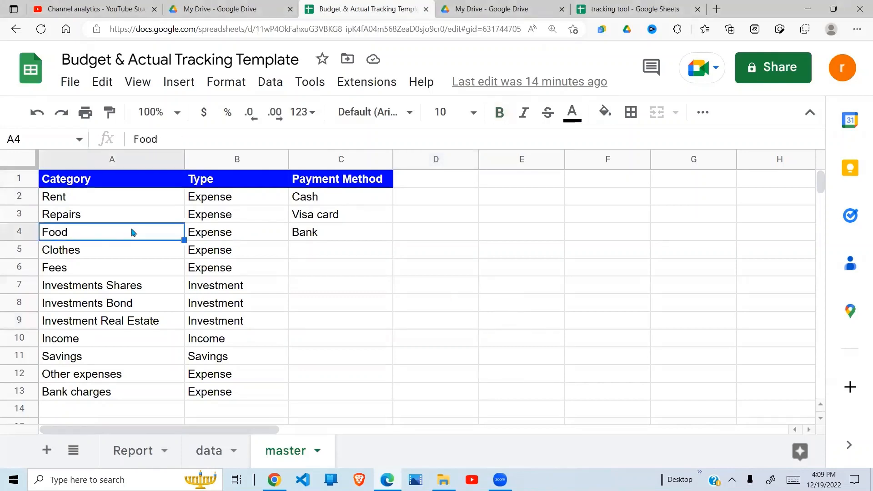
pyautogui.click(121, 203)
pyautogui.click(120, 220)
pyautogui.click(76, 239)
pyautogui.click(86, 285)
pyautogui.click(90, 364)
pyautogui.click(131, 293)
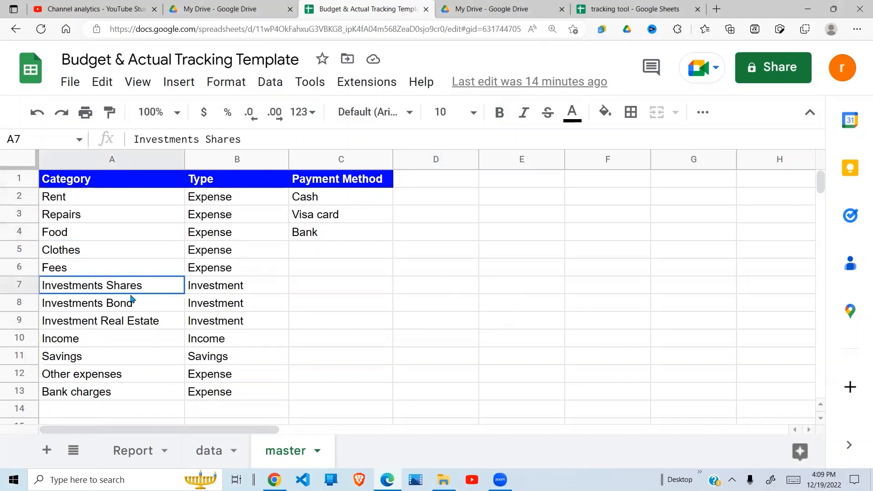
pyautogui.click(108, 336)
pyautogui.click(105, 365)
pyautogui.click(114, 394)
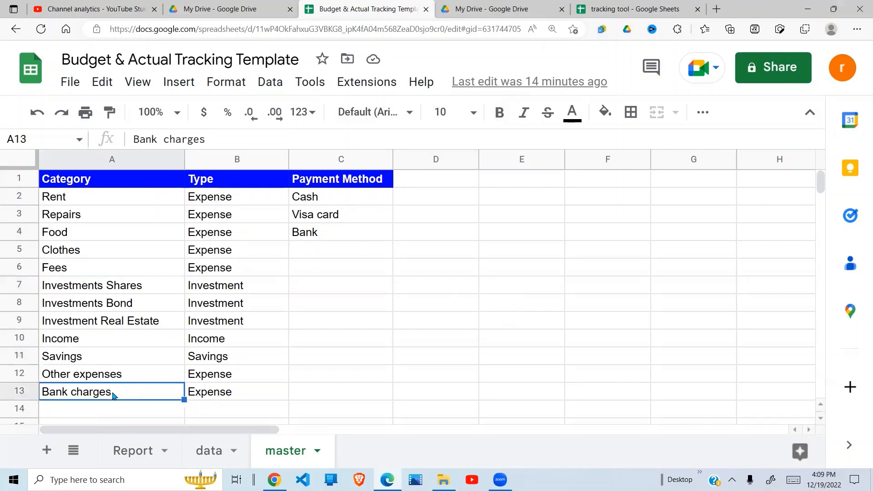
pyautogui.click(107, 342)
pyautogui.click(103, 377)
pyautogui.click(102, 397)
# Review the master sheet categories by group: expenses from Rent to Fees, the three investment categories, Income, Savings and Other expenses.
pyautogui.moveTo(107, 200); pyautogui.dragTo(102, 292)
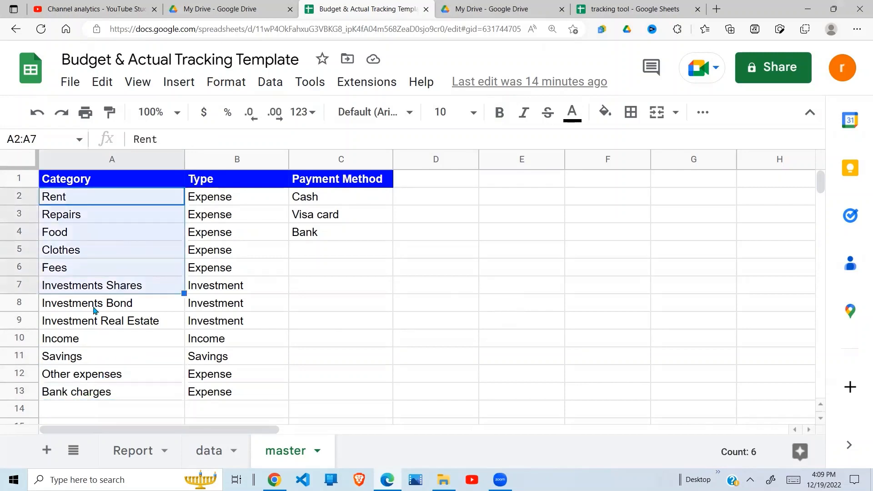
pyautogui.click(93, 291)
pyautogui.click(108, 303)
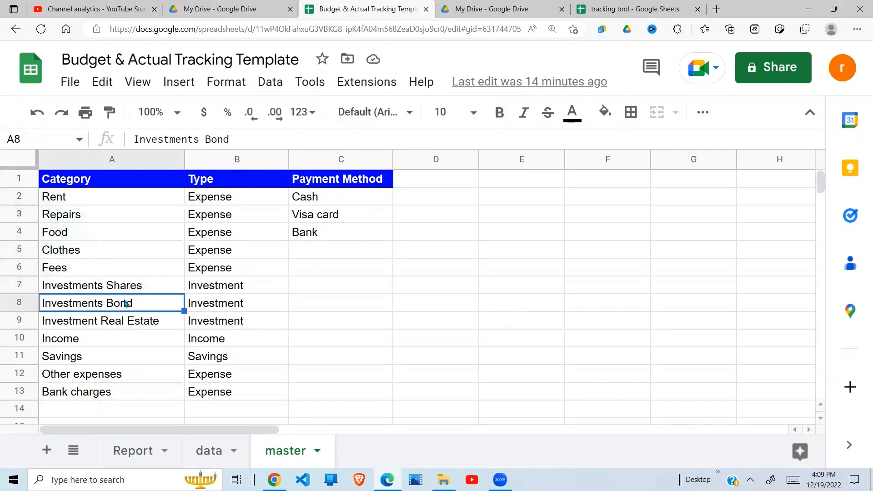
pyautogui.click(113, 324)
pyautogui.click(125, 345)
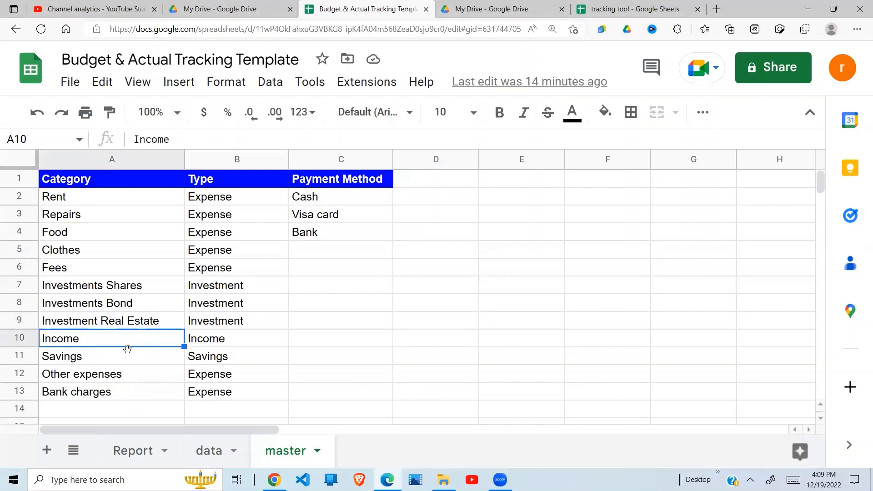
pyautogui.click(119, 358)
pyautogui.click(119, 379)
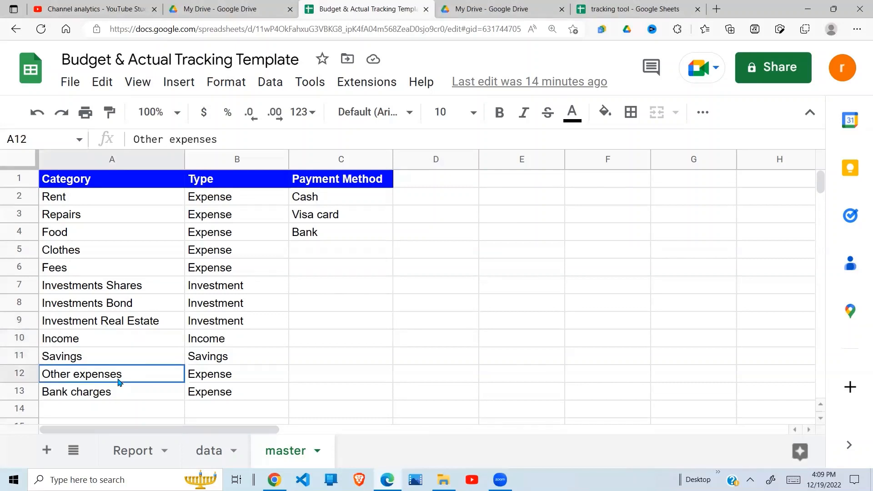
# Review the master sheet's Bank charges, Income and Rent categories, and the entries of the Type column from B2 to B13.
pyautogui.click(112, 392)
pyautogui.click(121, 346)
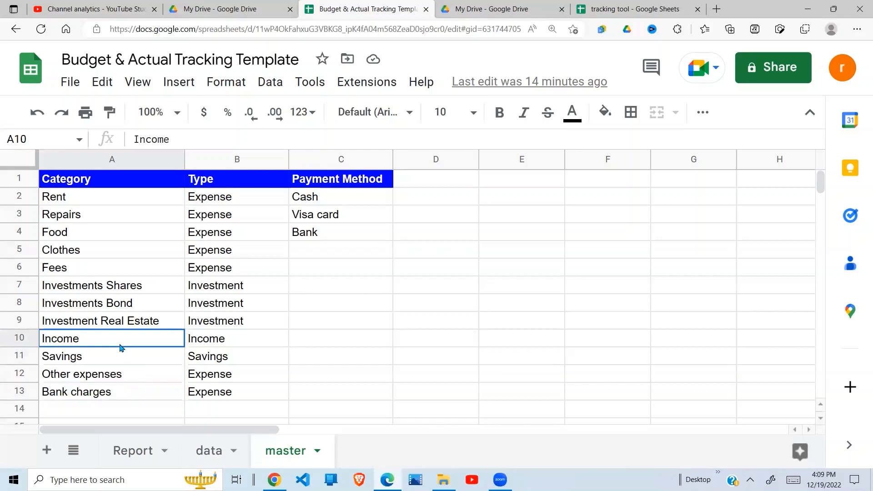
pyautogui.click(109, 392)
pyautogui.click(151, 199)
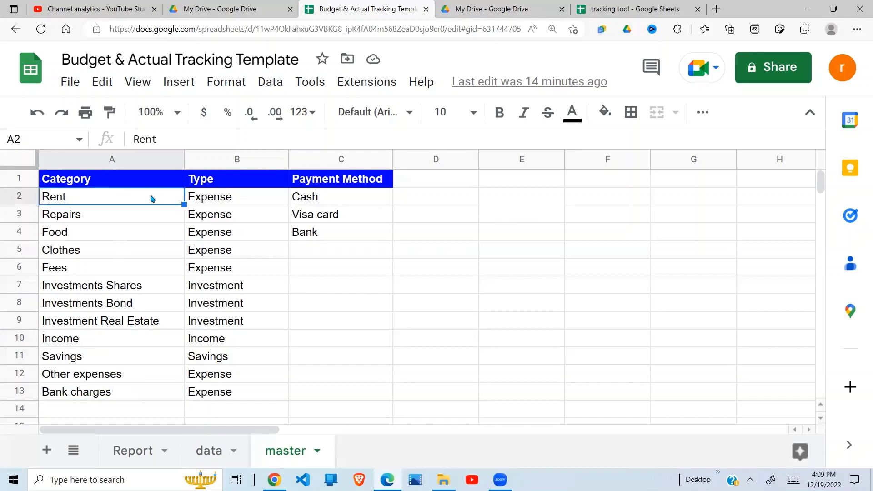
pyautogui.moveTo(237, 195); pyautogui.dragTo(231, 389)
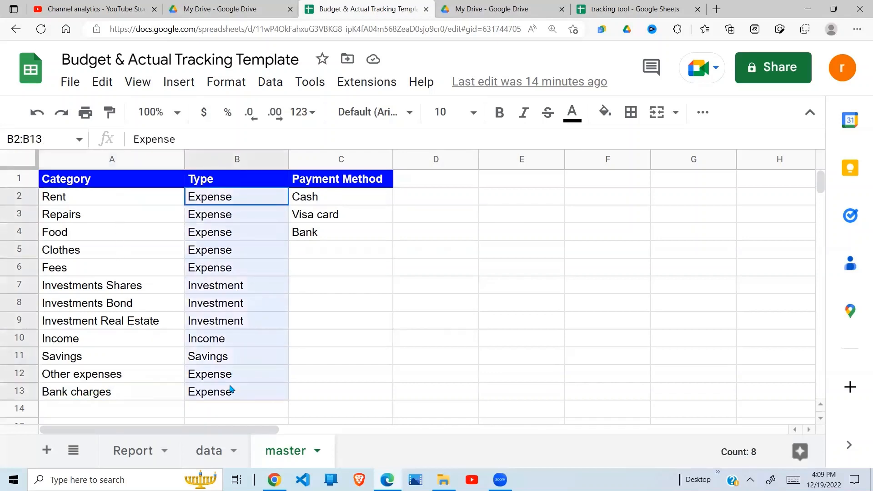
pyautogui.click(230, 390)
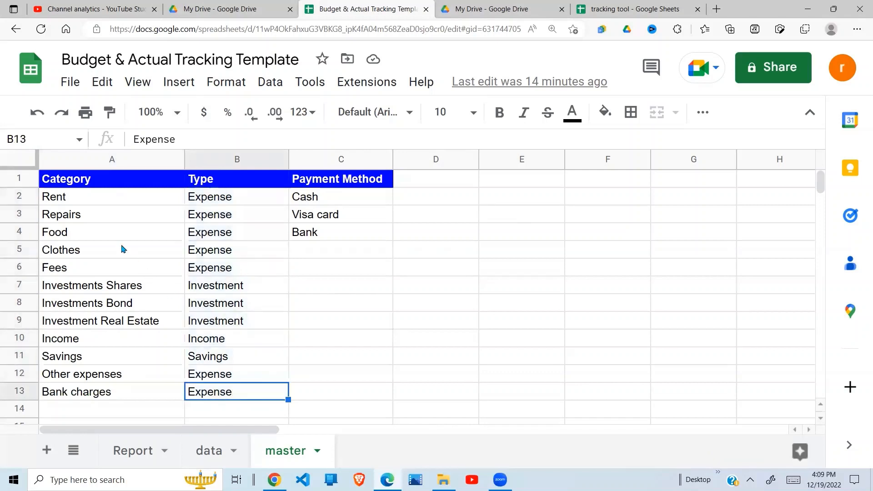
# Compare master sheet categories with their types, covering Rent, Repairs, Investments Shares and Investment Real Estate, and look at Savings and Income.
pyautogui.click(100, 204)
pyautogui.click(210, 203)
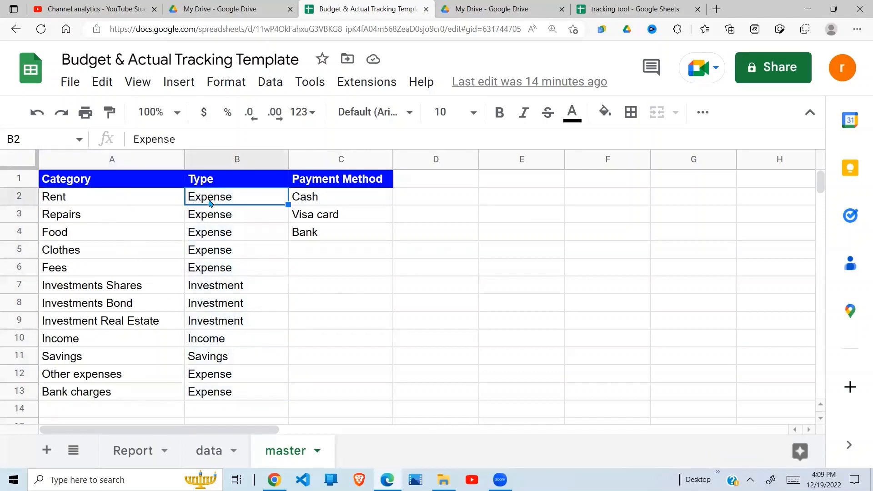
pyautogui.click(81, 219)
pyautogui.click(222, 214)
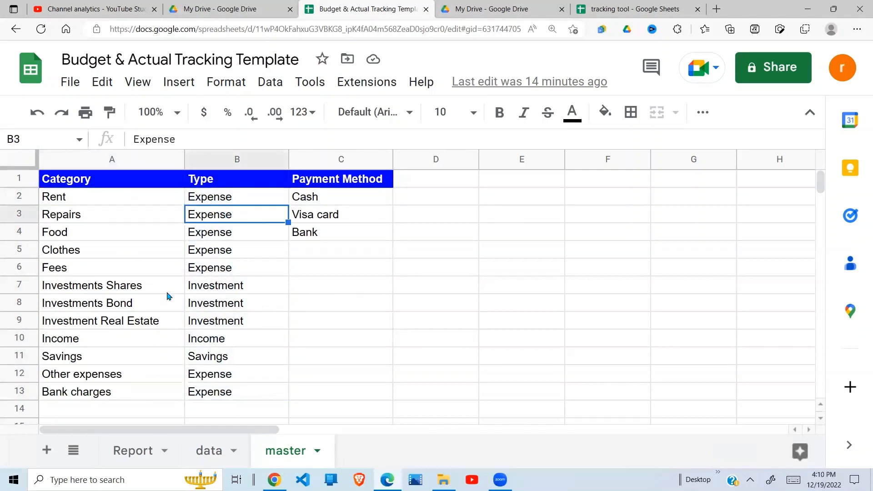
pyautogui.click(119, 287)
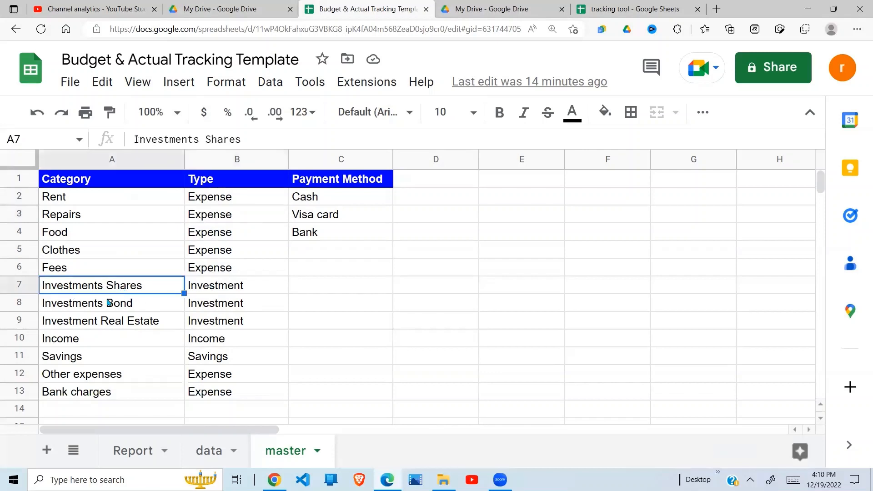
pyautogui.click(222, 292)
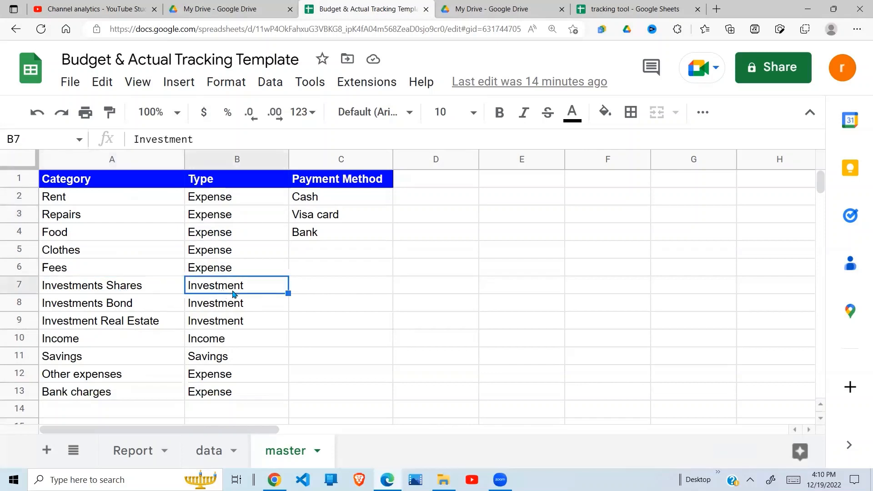
pyautogui.click(73, 321)
pyautogui.click(237, 322)
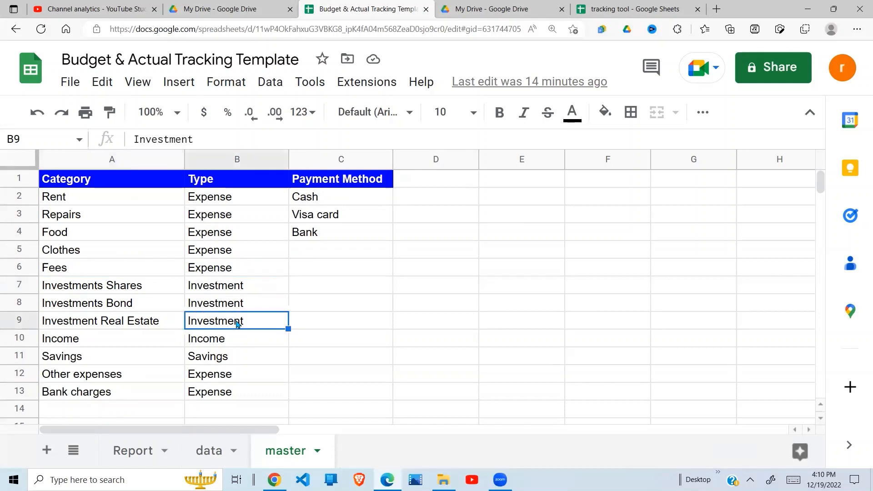
pyautogui.click(82, 353)
pyautogui.click(97, 342)
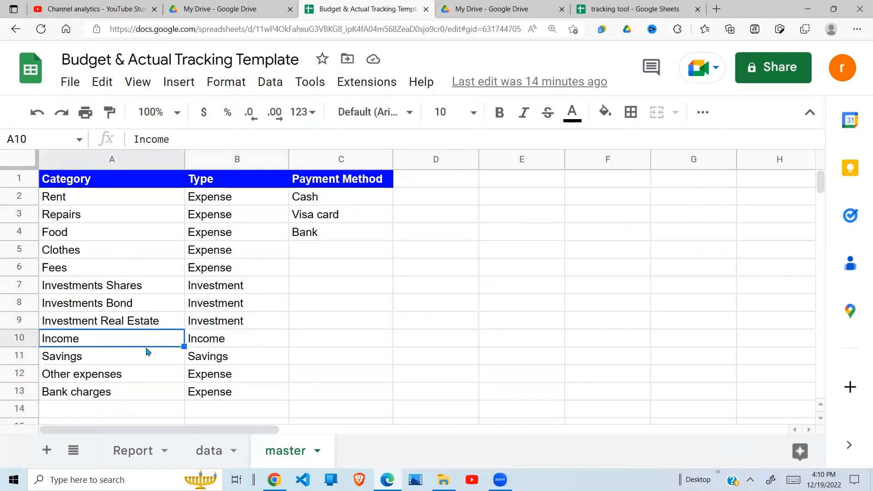
# Look over the Category and Type table with the empty row beneath it, and the Expense, Investment and Savings types.
pyautogui.moveTo(82, 196); pyautogui.dragTo(223, 375)
pyautogui.click(109, 411)
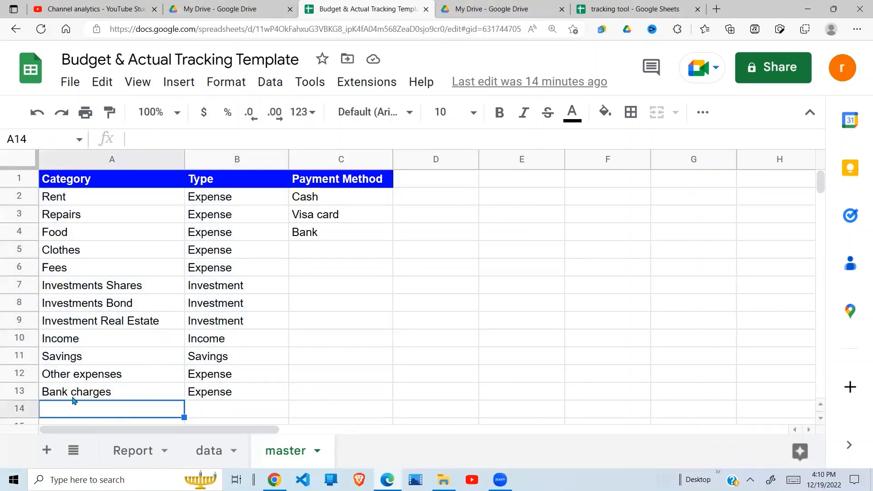
pyautogui.click(235, 407)
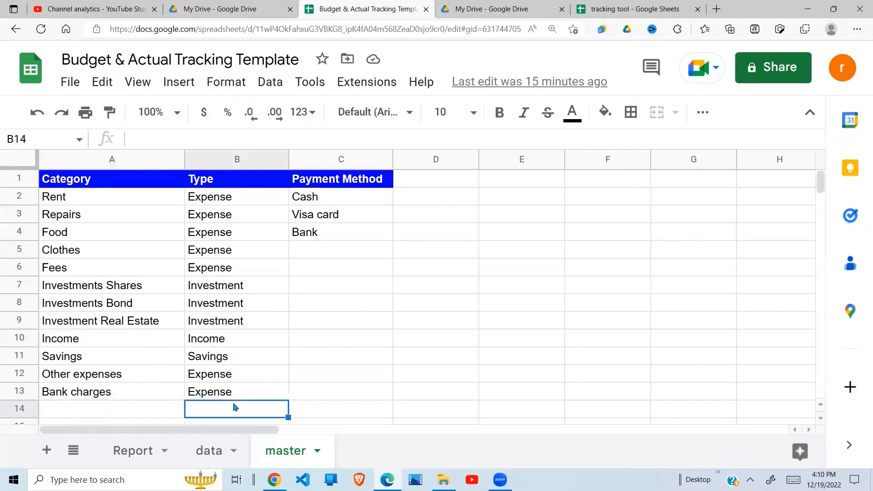
pyautogui.click(217, 268)
pyautogui.click(231, 321)
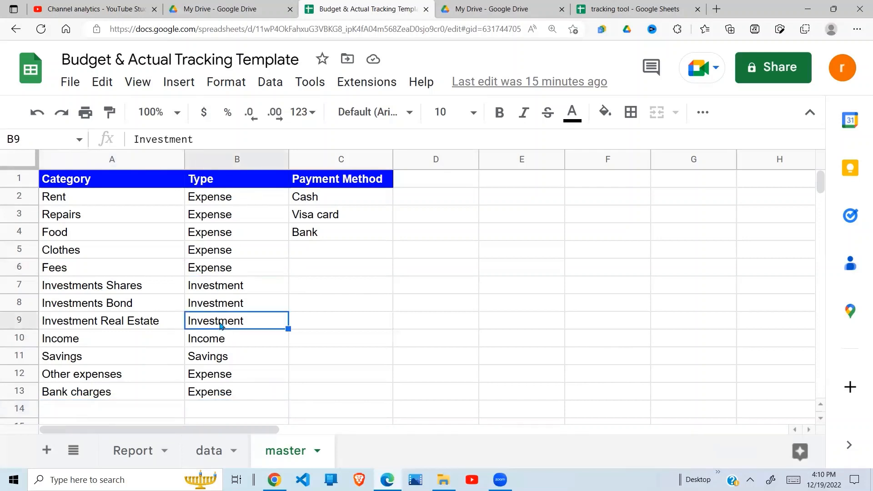
pyautogui.click(199, 362)
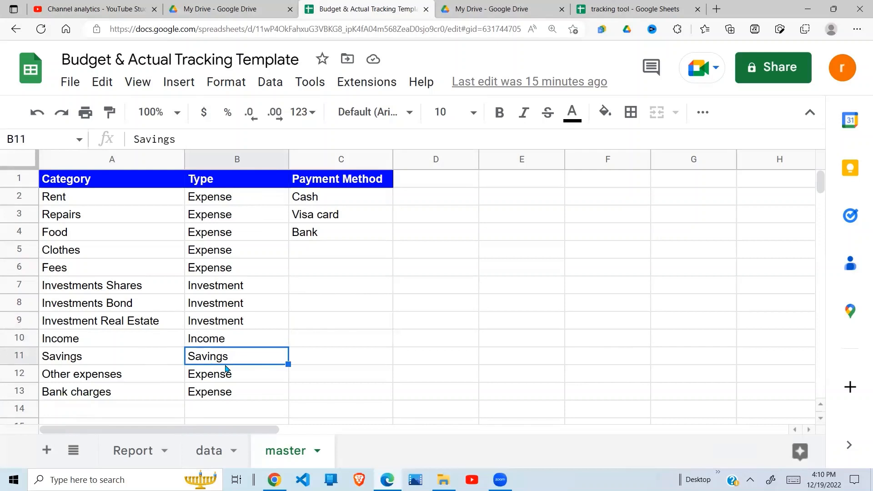
pyautogui.click(220, 413)
# Examine the Payment Method column of the master sheet, covering Cash, Visa card, Bank and the empty cells beneath them.
pyautogui.click(326, 320)
pyautogui.moveTo(344, 182); pyautogui.dragTo(373, 268)
pyautogui.click(327, 288)
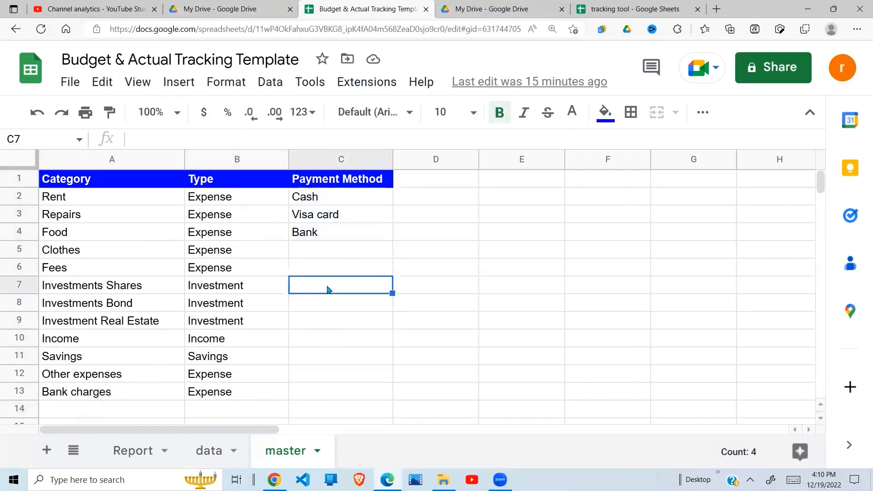
pyautogui.click(335, 202)
pyautogui.click(335, 222)
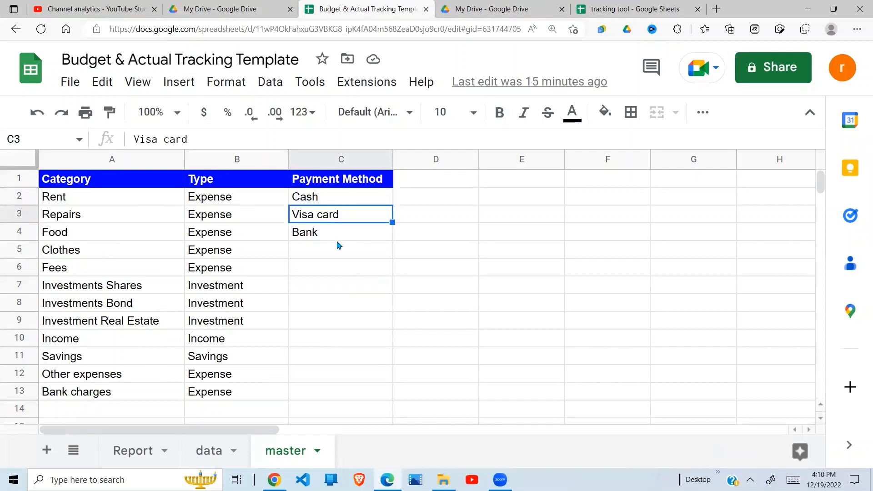
pyautogui.click(340, 234)
pyautogui.moveTo(314, 253); pyautogui.dragTo(323, 393)
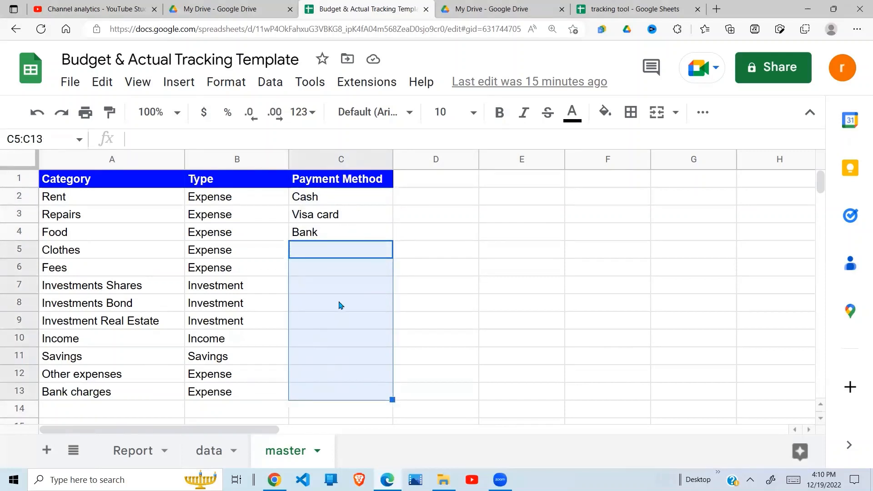
pyautogui.click(347, 327)
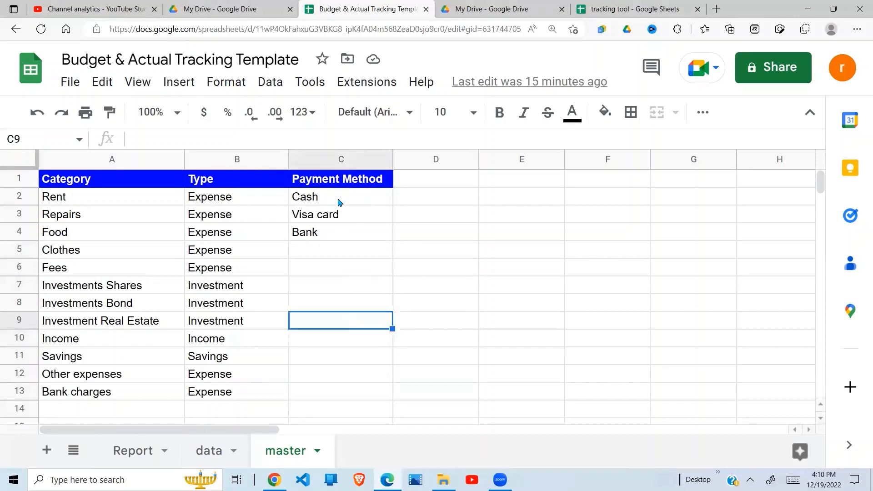
pyautogui.moveTo(340, 200); pyautogui.dragTo(348, 390)
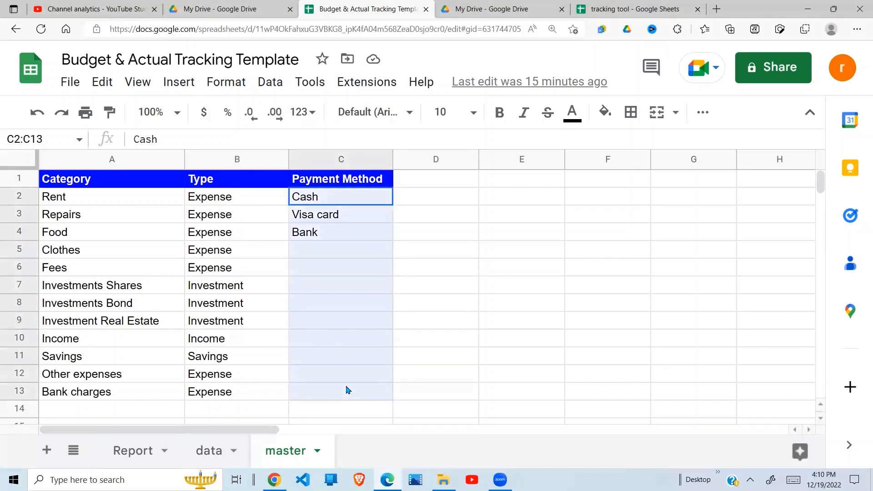
pyautogui.click(279, 356)
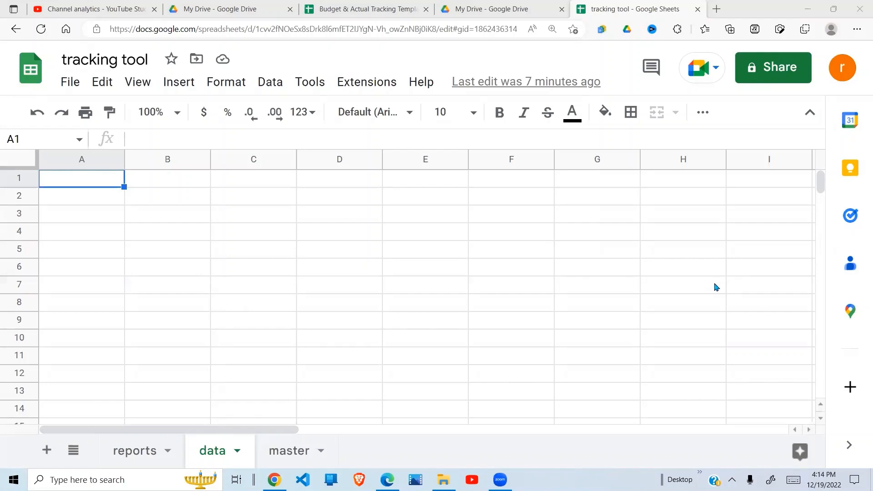
# Look through the master, data and reports sheets of the tracking tool spreadsheet.
pyautogui.click(299, 450)
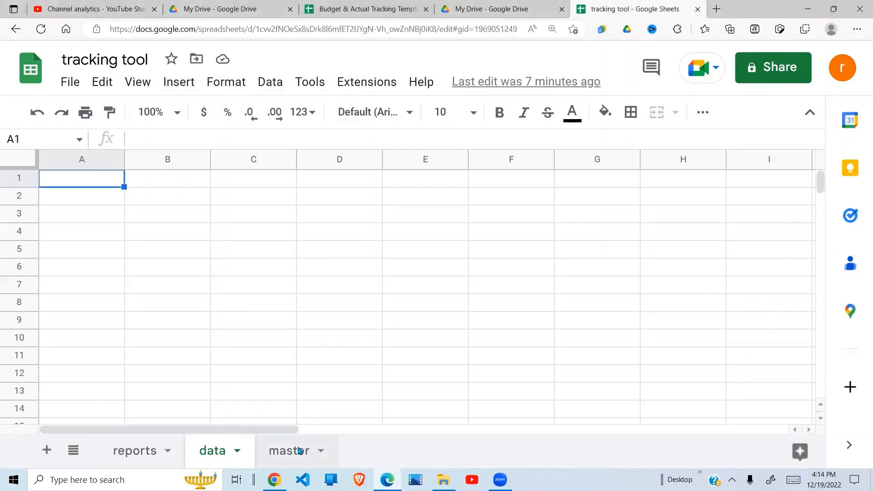
pyautogui.click(209, 456)
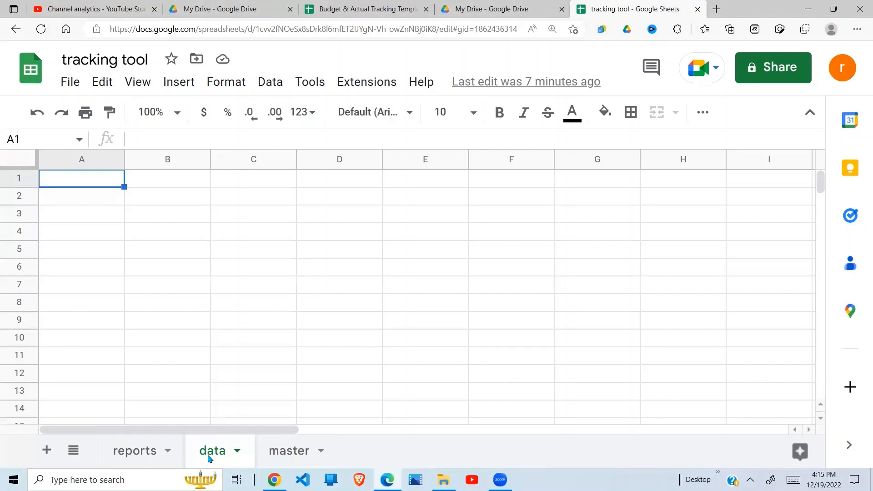
pyautogui.click(136, 459)
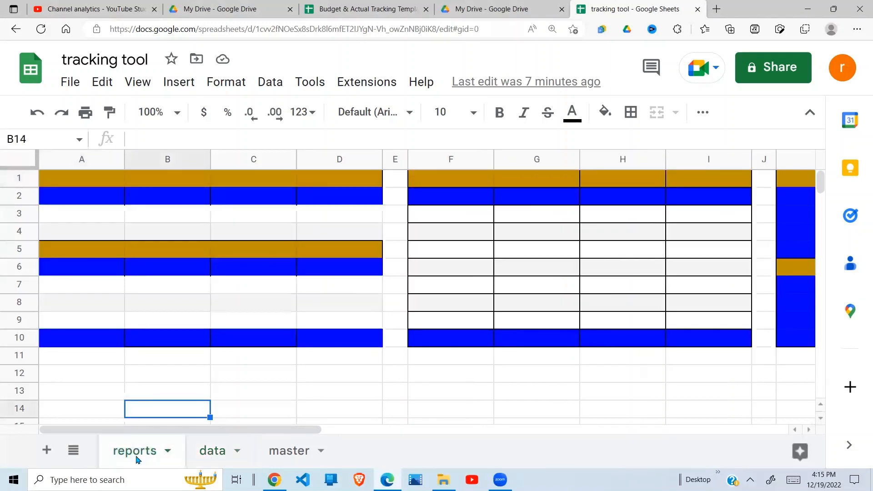
pyautogui.click(286, 392)
# Fill row 1 of the data sheet with blue-filled headers Date, Description, Payment Method, Amount IN, Amount Out, Category and Type.
pyautogui.click(205, 458)
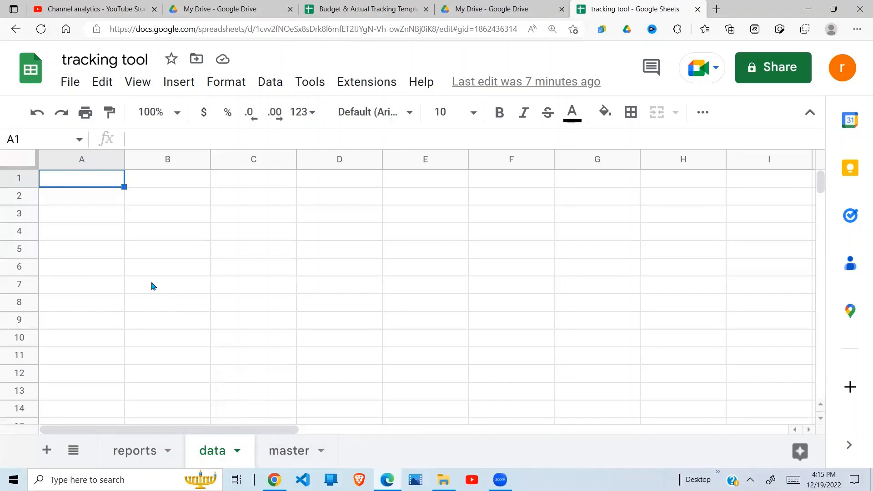
pyautogui.write('Date\tDescription\tPayment Method\tAmount IN\tAmount Out\tCategory\tType')
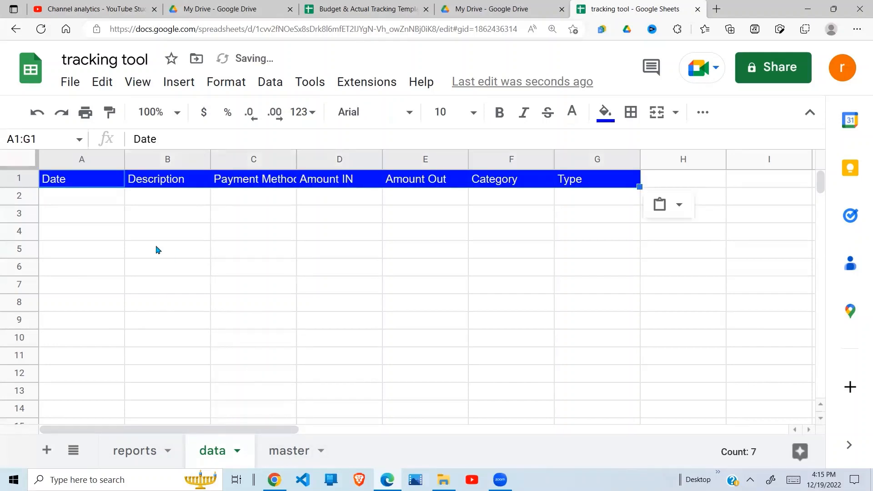
pyautogui.click(77, 207)
# Review the Date and Description columns of the data sheet, and widen the Payment Method column to fit its header.
pyautogui.moveTo(91, 182); pyautogui.dragTo(93, 395)
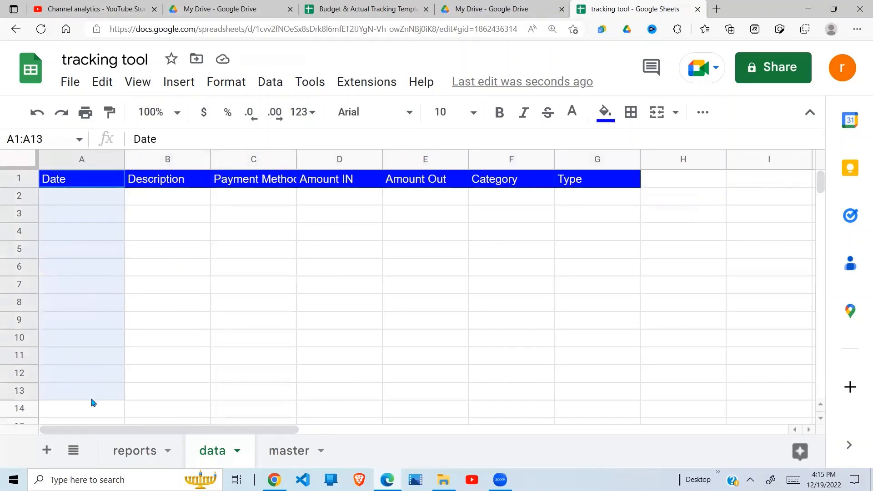
pyautogui.moveTo(199, 182); pyautogui.dragTo(173, 390)
pyautogui.click(234, 321)
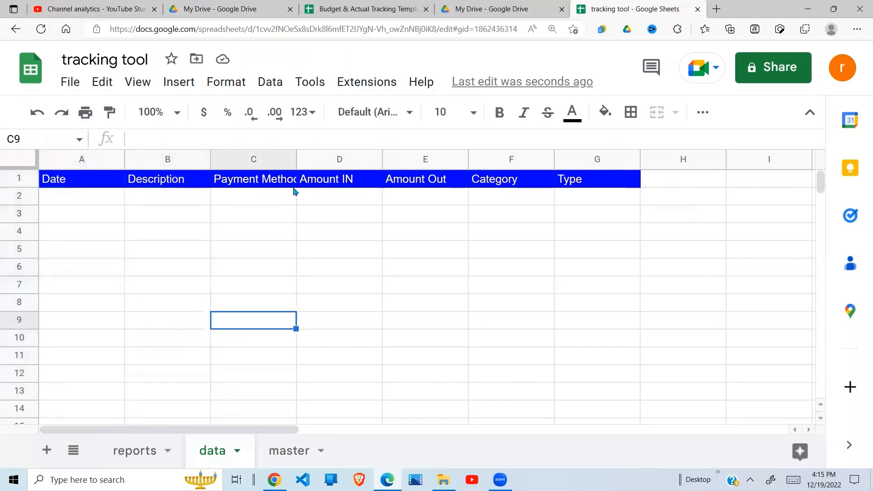
pyautogui.click(285, 184)
pyautogui.moveTo(293, 156); pyautogui.dragTo(311, 155)
# Review the Amount IN, Amount Out, Category and Type columns of the data sheet.
pyautogui.click(364, 179)
pyautogui.moveTo(364, 200); pyautogui.dragTo(355, 410)
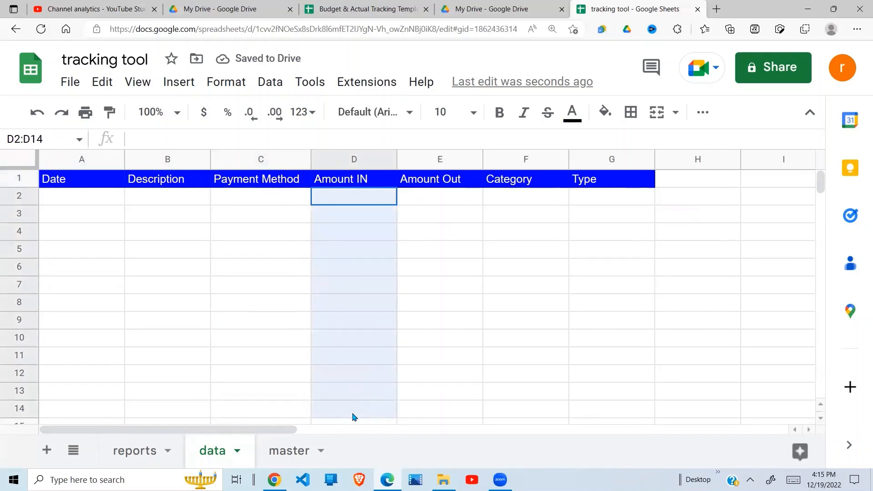
pyautogui.click(448, 203)
pyautogui.moveTo(448, 237); pyautogui.dragTo(434, 391)
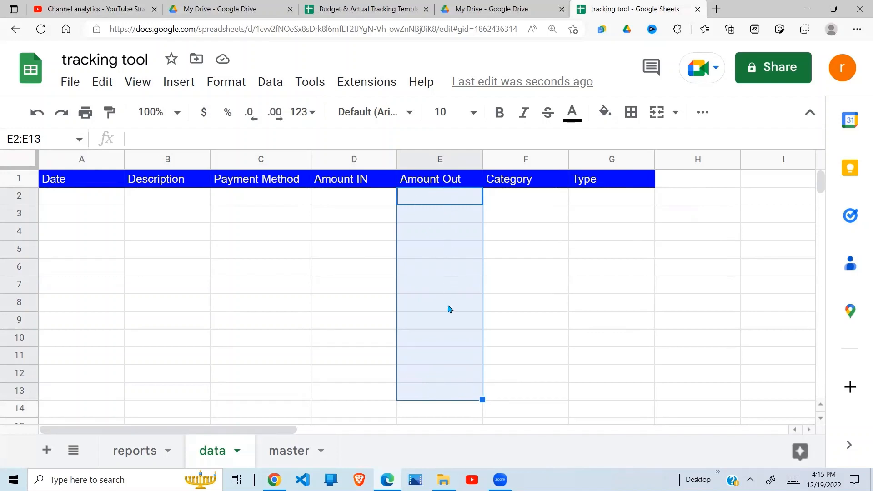
pyautogui.click(527, 199)
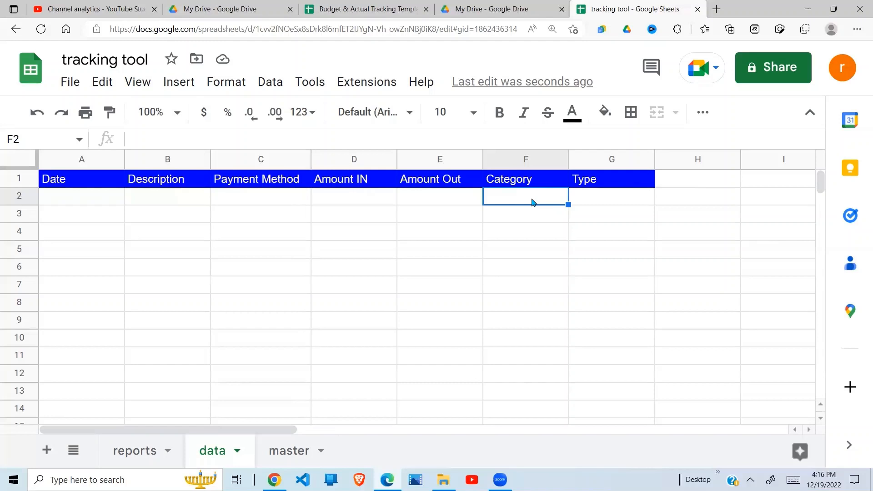
pyautogui.click(523, 251)
pyautogui.moveTo(534, 202); pyautogui.dragTo(535, 385)
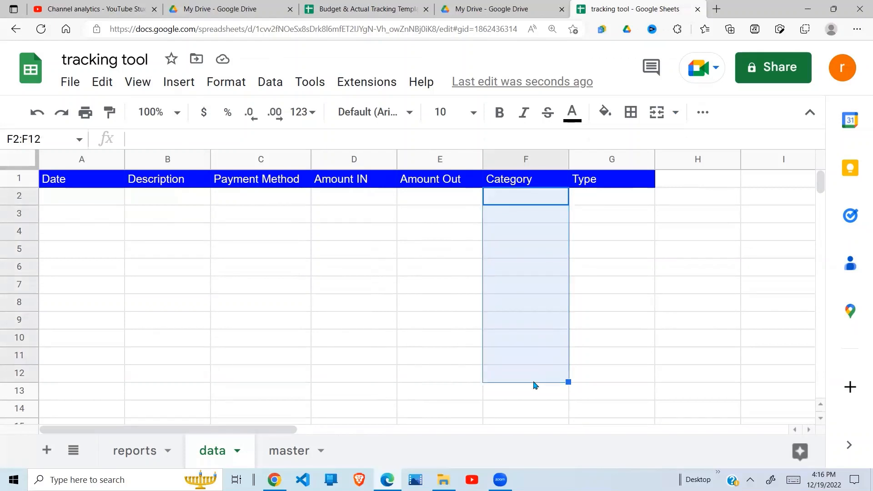
pyautogui.click(618, 200)
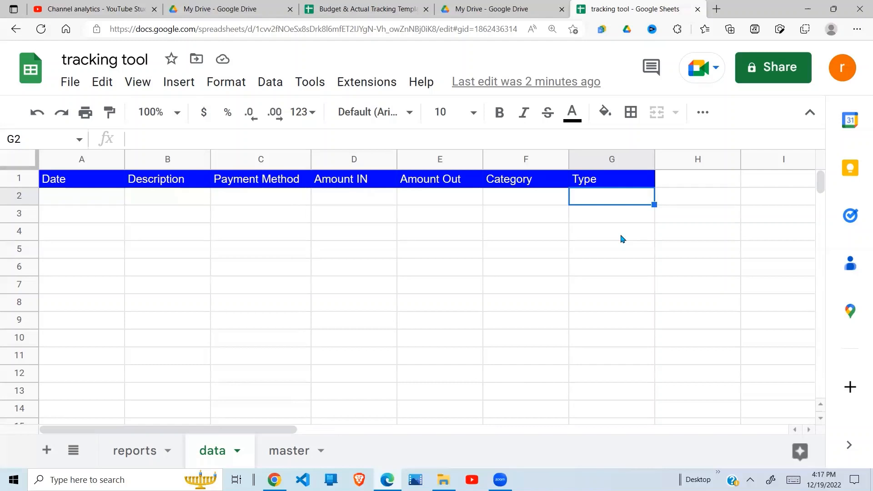
# Examine the data sheet's Payment Method column and the master sheet's list of payment methods in C2:C4.
pyautogui.click(252, 252)
pyautogui.moveTo(280, 201); pyautogui.dragTo(274, 361)
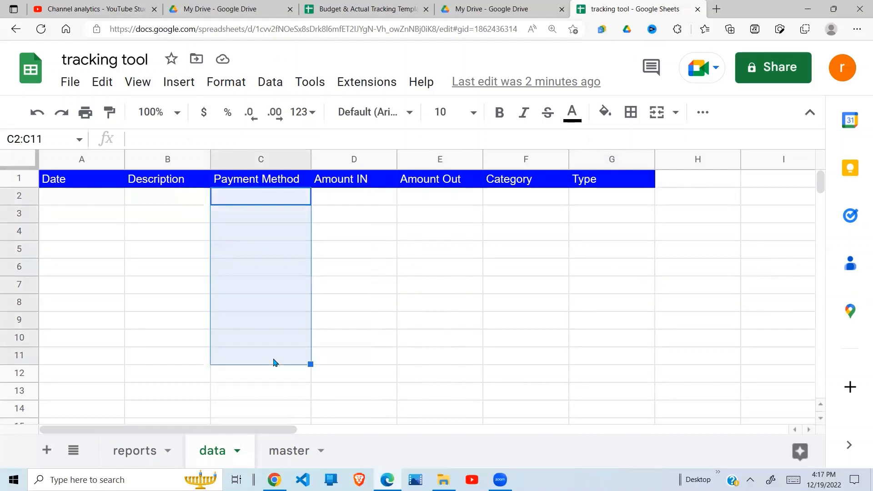
pyautogui.click(287, 455)
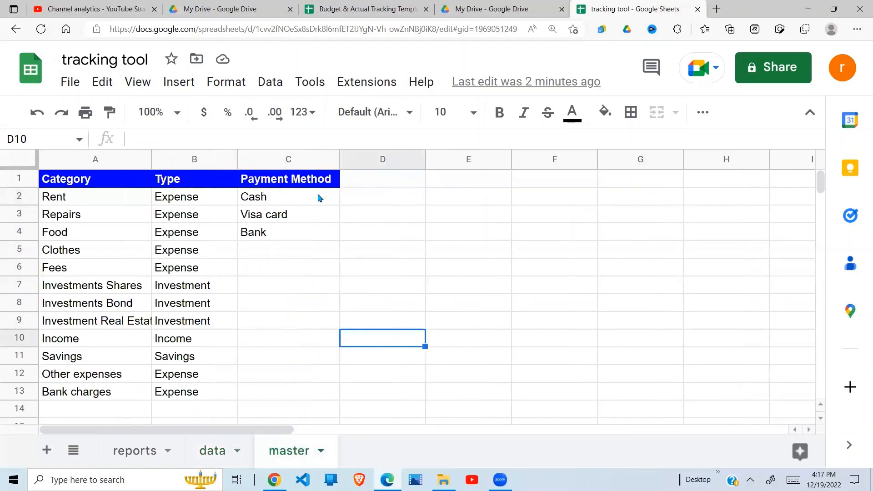
pyautogui.moveTo(304, 197); pyautogui.dragTo(308, 238)
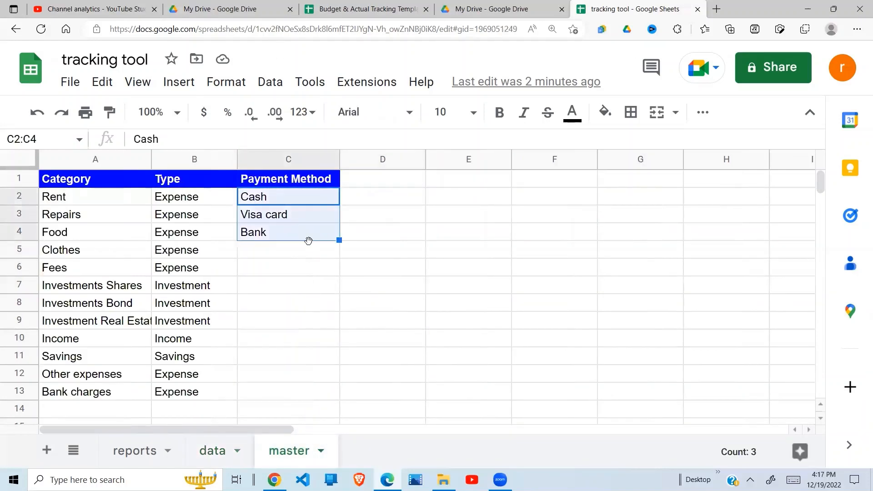
# Examine the data sheet's Category column and the lists on the master sheet.
pyautogui.click(210, 452)
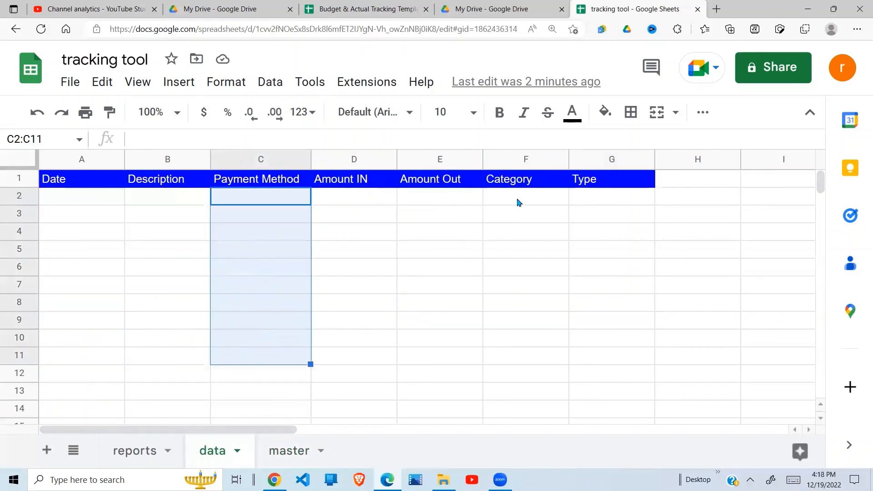
pyautogui.moveTo(517, 201); pyautogui.dragTo(522, 381)
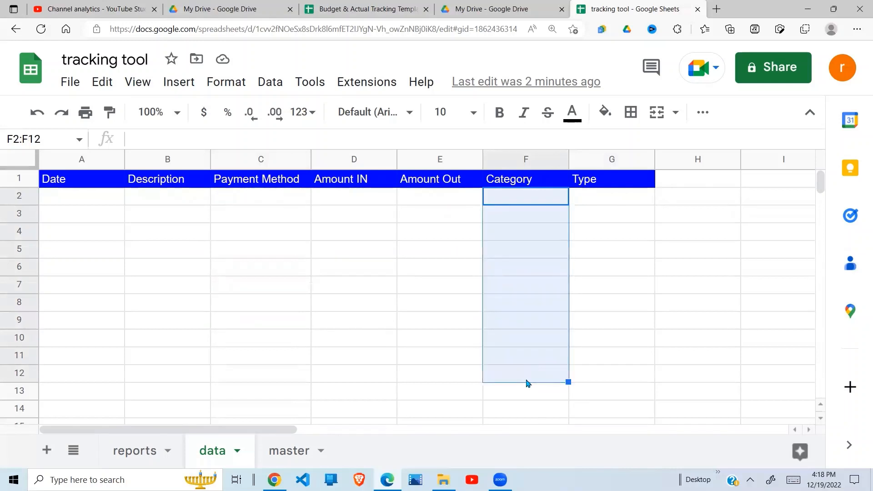
pyautogui.click(280, 457)
pyautogui.click(285, 233)
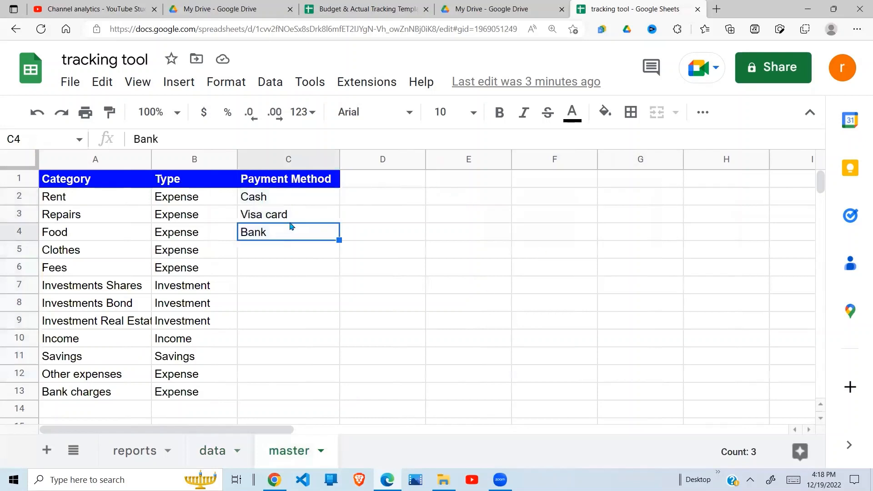
pyautogui.moveTo(244, 318); pyautogui.dragTo(206, 255)
pyautogui.scroll(-2, 206, 255)
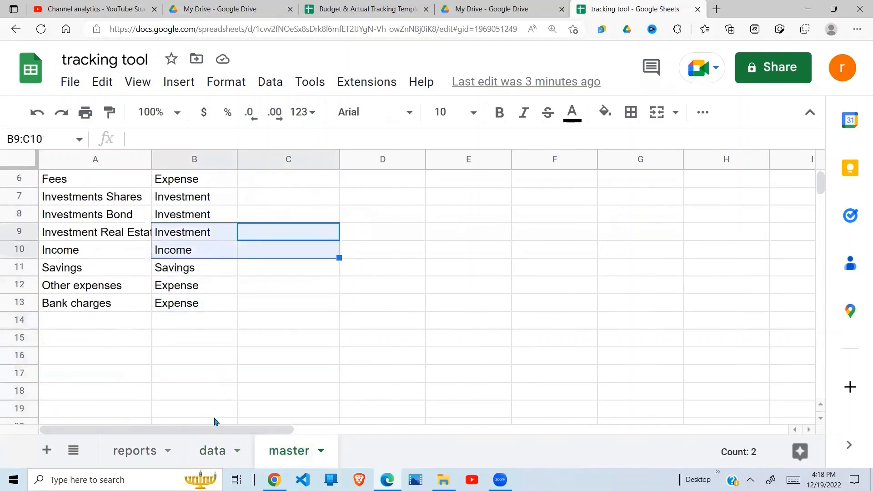
# Examine the data sheet's Type column and the master sheet's Type list in B1:B13.
pyautogui.click(214, 450)
pyautogui.moveTo(604, 196); pyautogui.dragTo(607, 318)
pyautogui.click(285, 452)
pyautogui.press('Up')
pyautogui.press('Up')
pyautogui.press('Up')
pyautogui.press('Up')
pyautogui.press('Up')
pyautogui.press('Up')
pyautogui.press('Up')
pyautogui.press('Up')
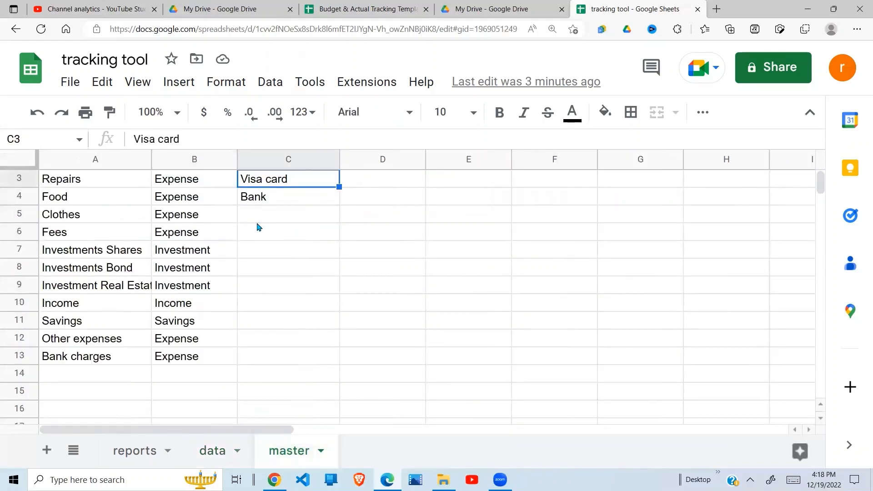
pyautogui.moveTo(206, 186); pyautogui.dragTo(203, 391)
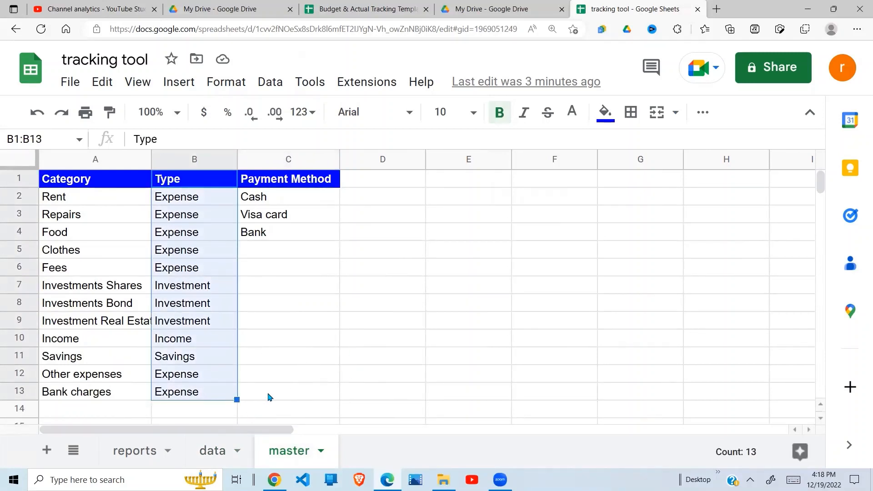
# Add a data validation rule to the Payment Method cells C2:C1000 on the data sheet.
pyautogui.click(214, 453)
pyautogui.click(319, 357)
pyautogui.click(278, 267)
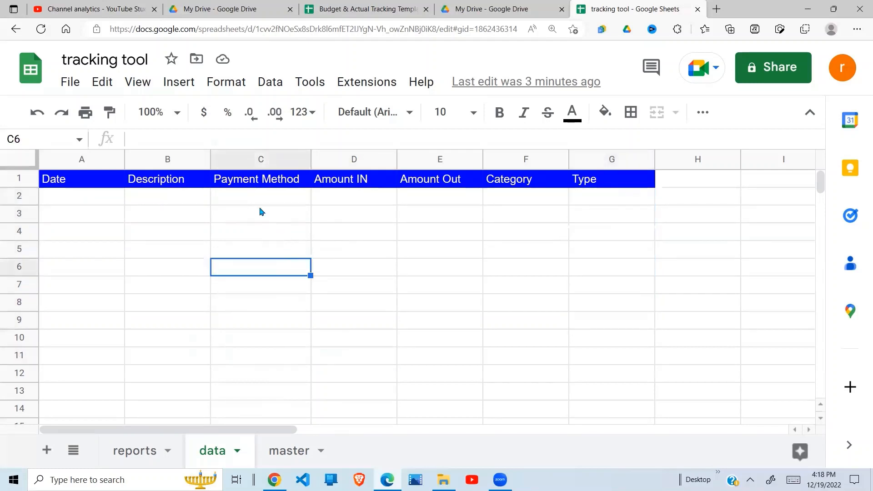
pyautogui.click(242, 184)
pyautogui.click(262, 201)
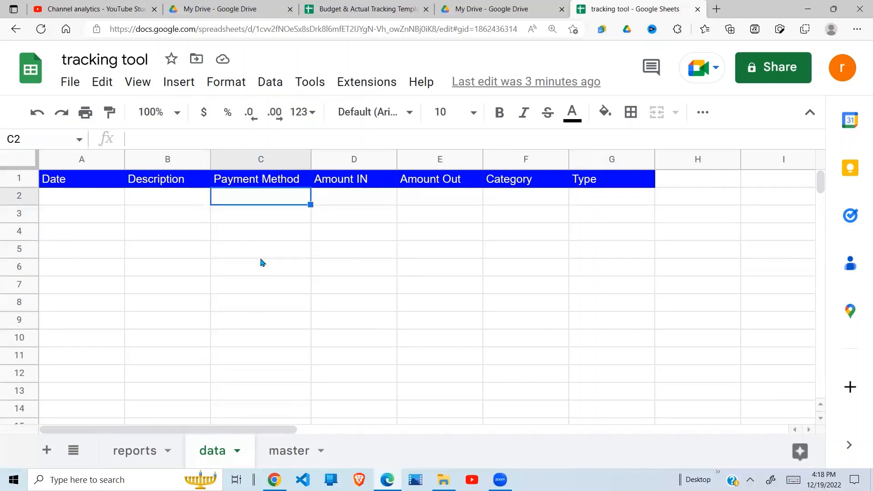
pyautogui.hotkey('ctrl', 'shift', 'Down')
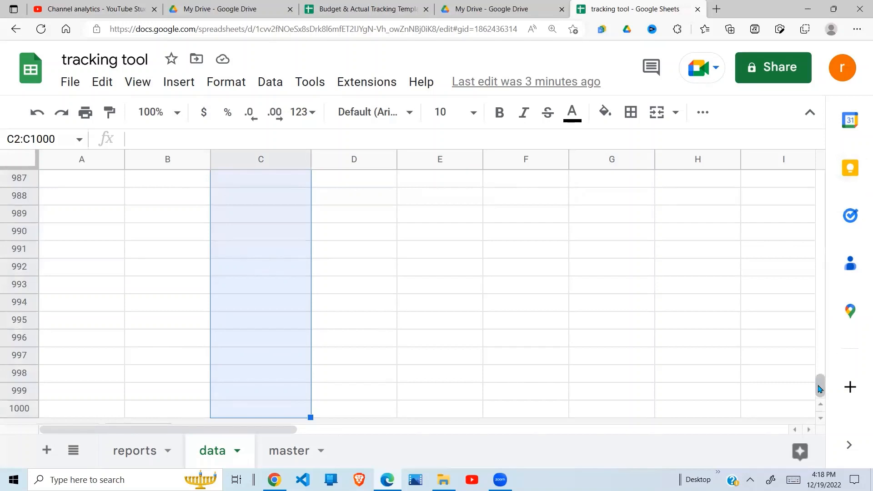
pyautogui.moveTo(821, 387); pyautogui.dragTo(821, 180)
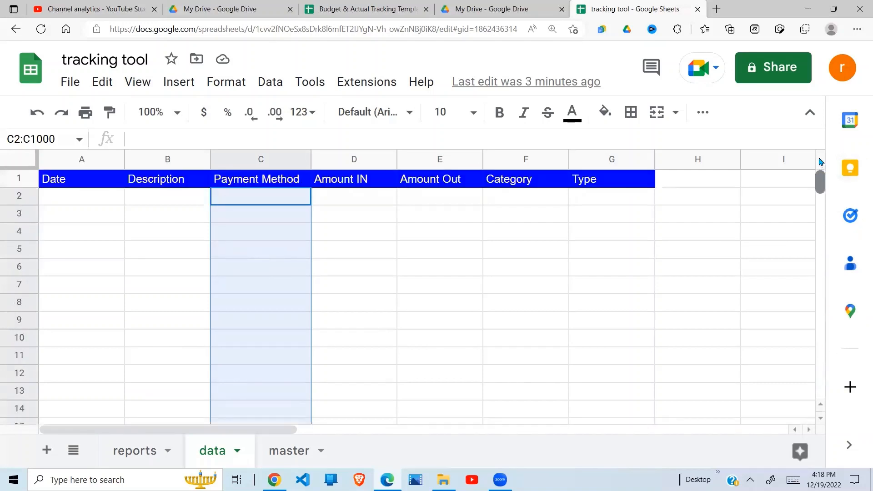
pyautogui.click(279, 84)
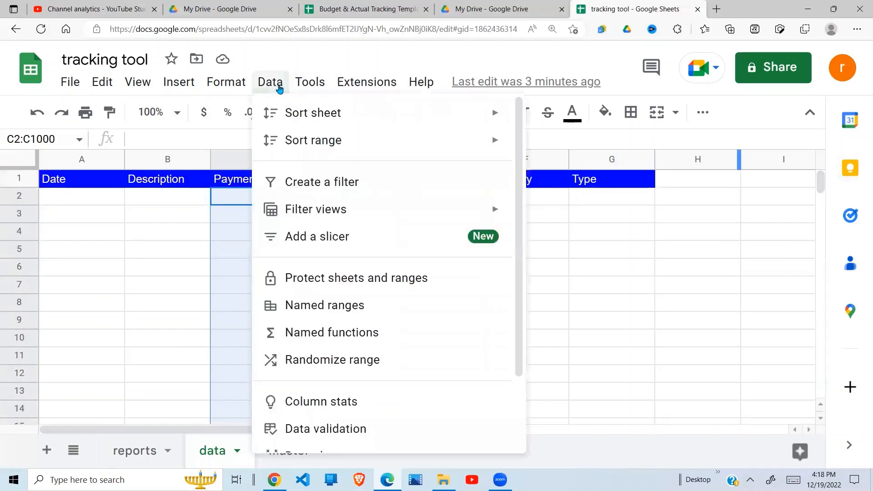
pyautogui.click(328, 431)
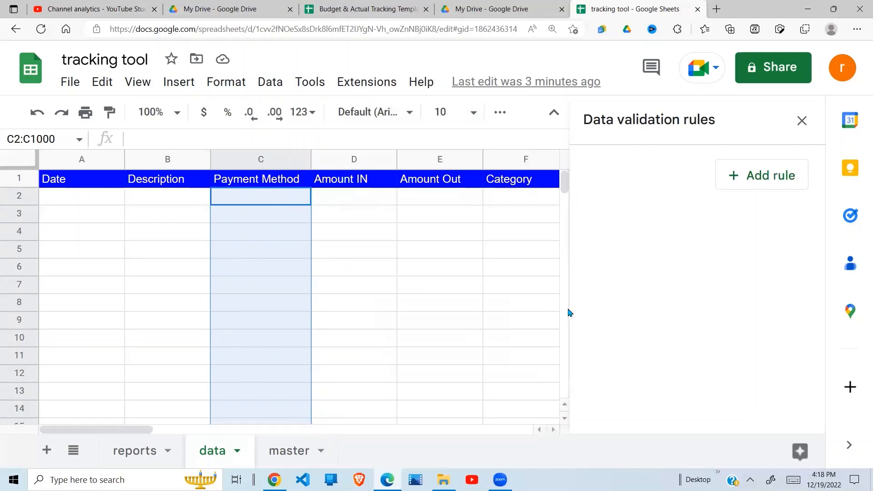
pyautogui.click(769, 176)
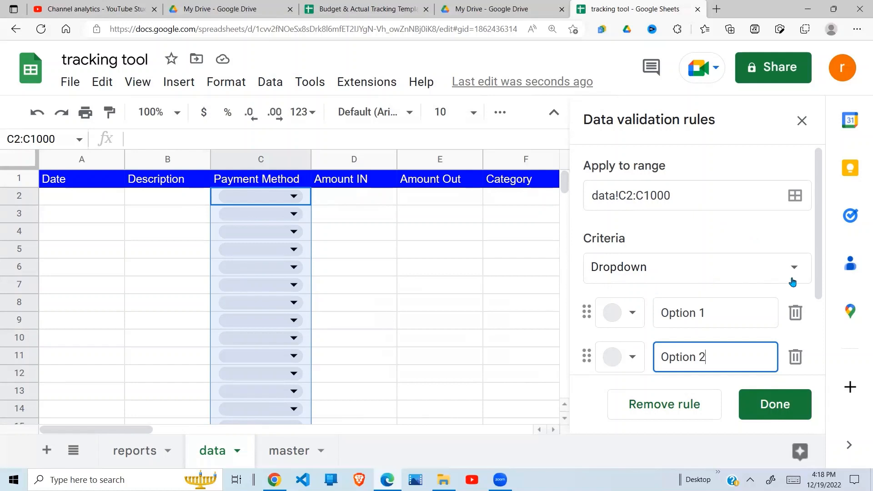
# Set the rule's criteria to Dropdown (from a range) with source master!C2:C, save it, and return to the data sheet with the rules closed.
pyautogui.moveTo(818, 272); pyautogui.dragTo(815, 333)
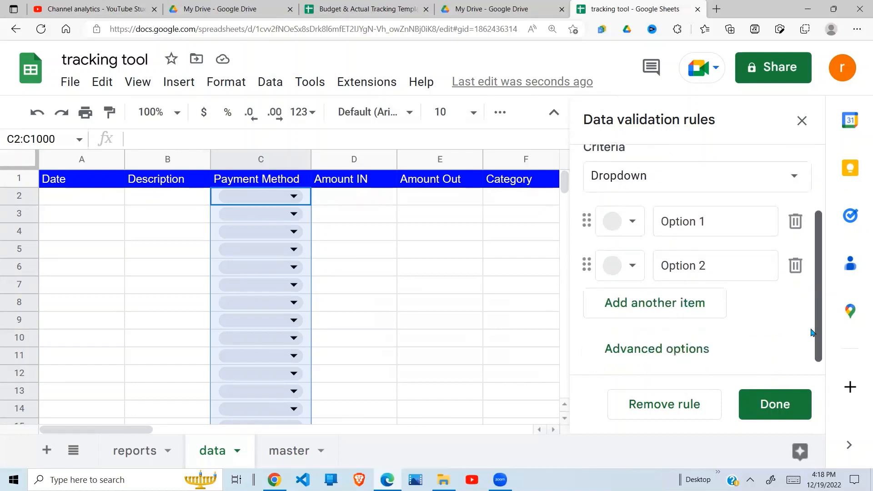
pyautogui.click(795, 186)
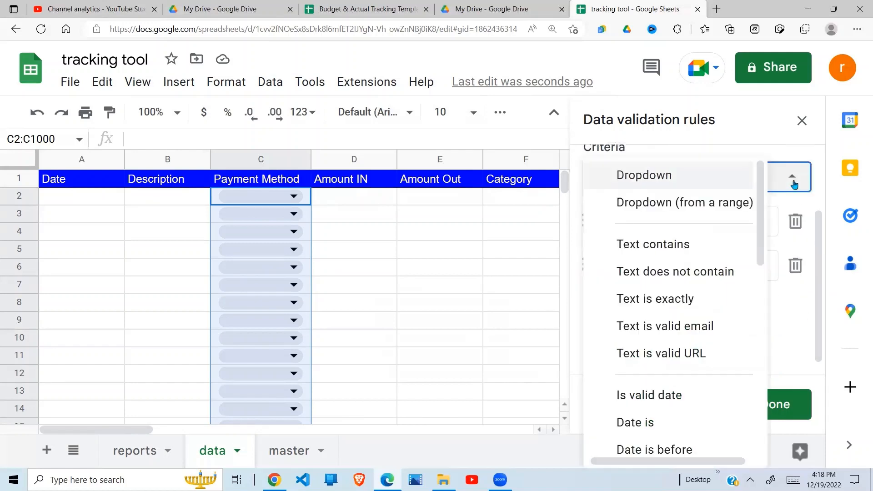
pyautogui.click(725, 204)
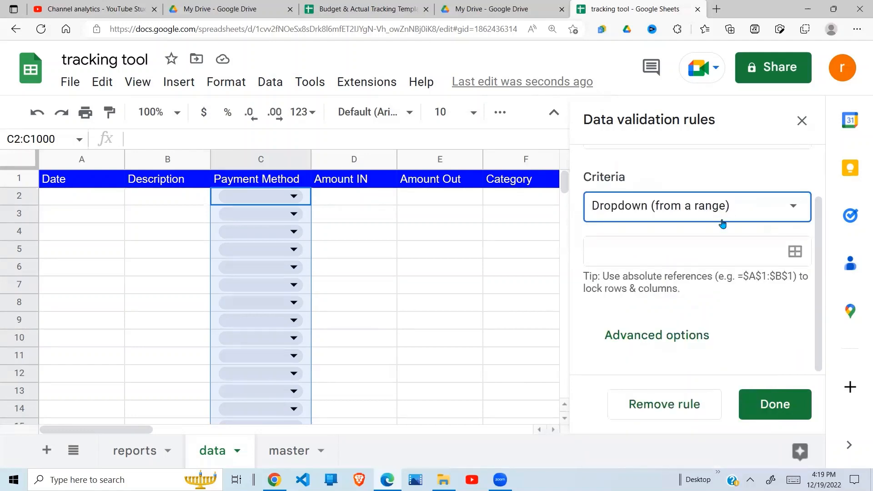
pyautogui.click(796, 253)
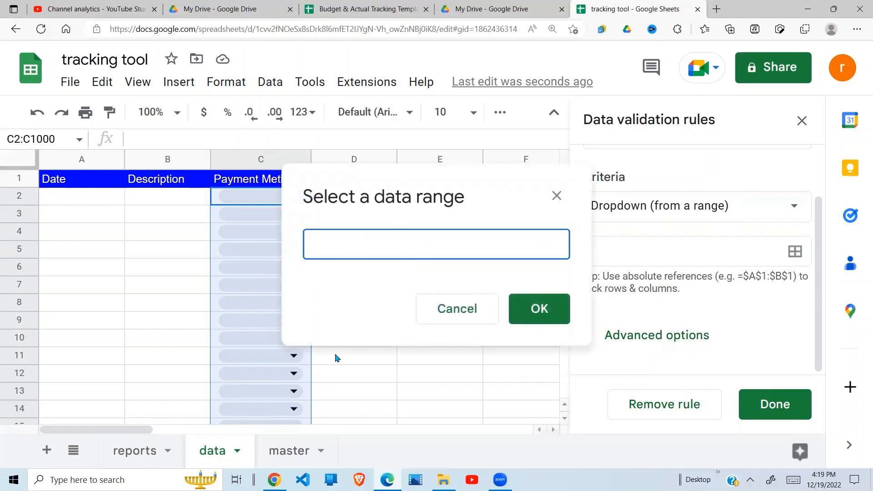
pyautogui.click(287, 454)
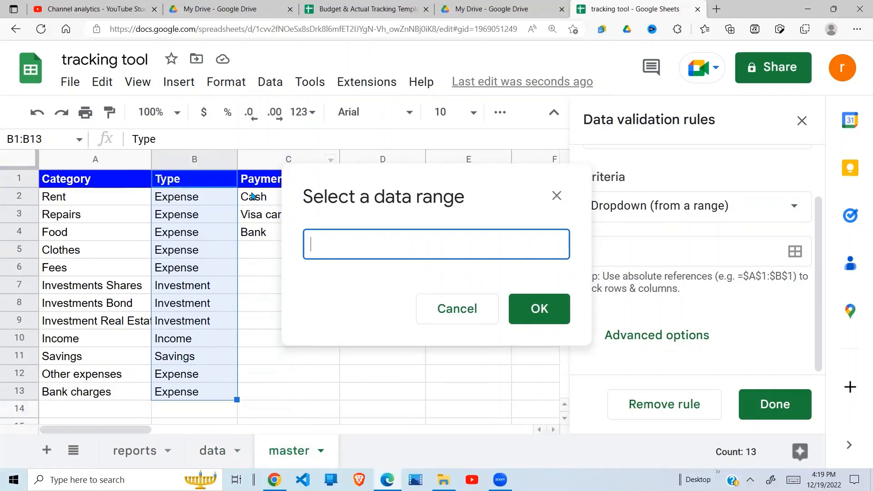
pyautogui.moveTo(253, 196); pyautogui.dragTo(257, 309)
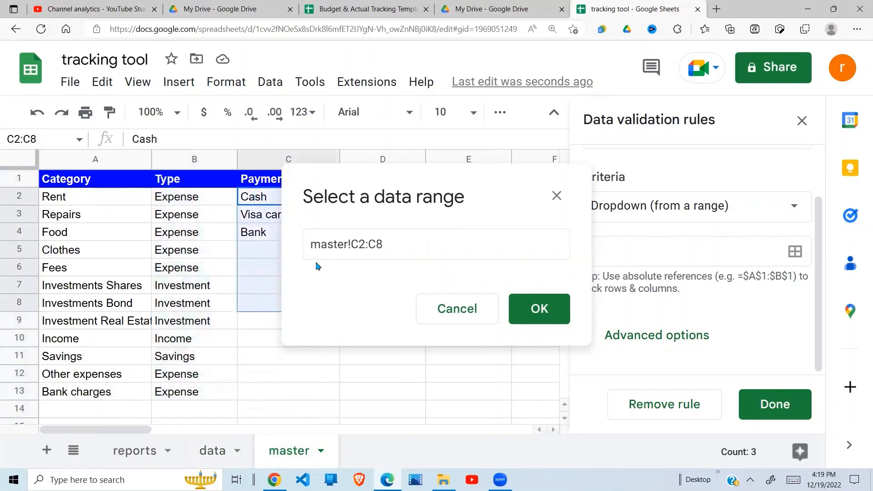
pyautogui.click(391, 248)
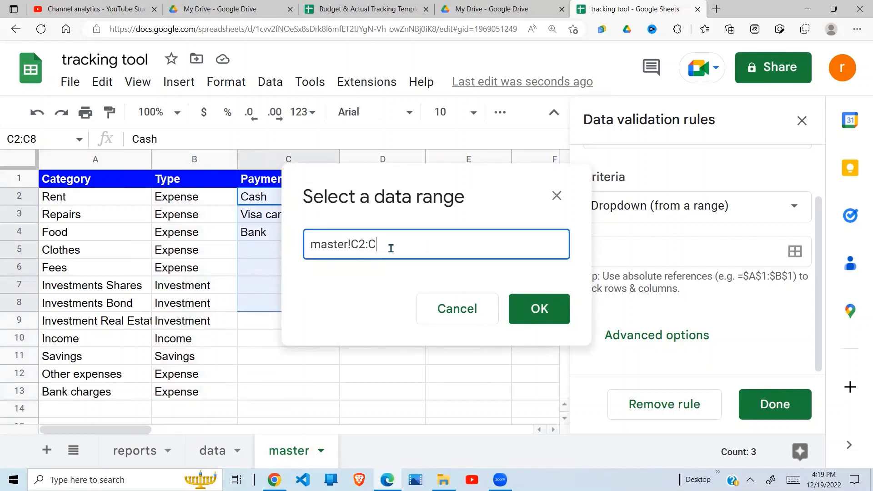
pyautogui.click(552, 312)
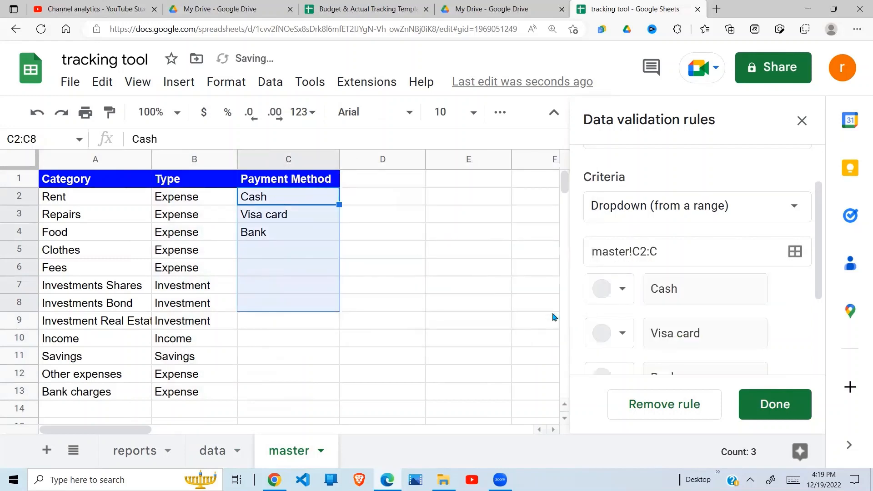
pyautogui.click(765, 407)
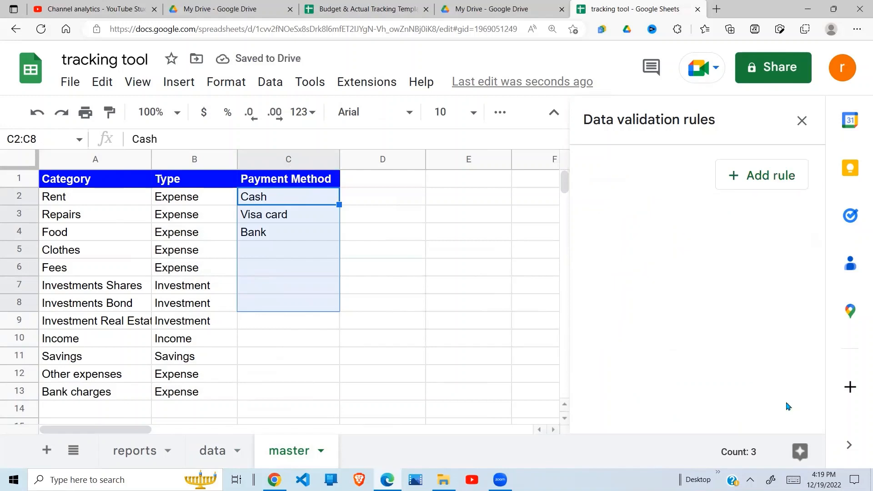
pyautogui.click(215, 457)
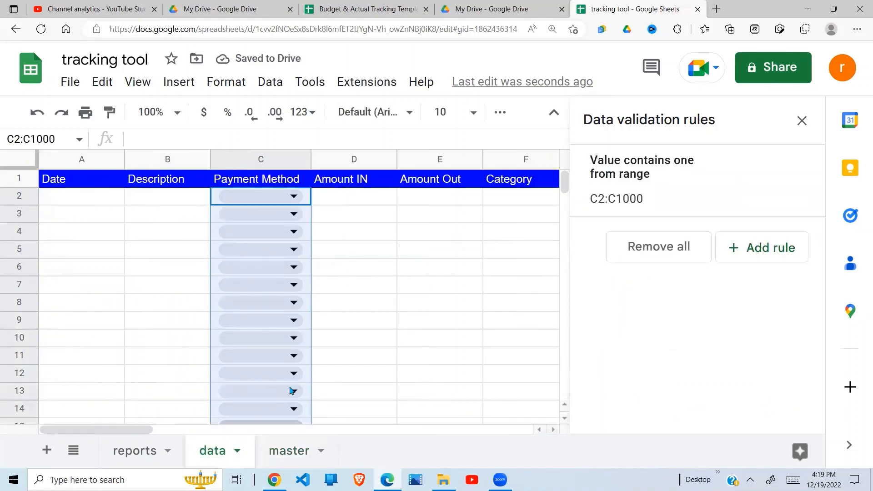
pyautogui.click(369, 318)
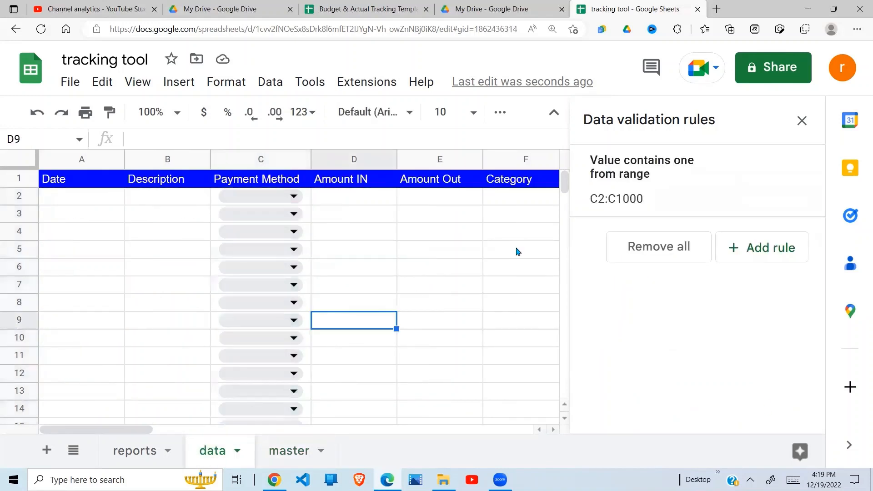
pyautogui.click(802, 121)
# Test the Payment Method dropdowns by choosing Cash in C2 and Visa card in C3.
pyautogui.click(353, 230)
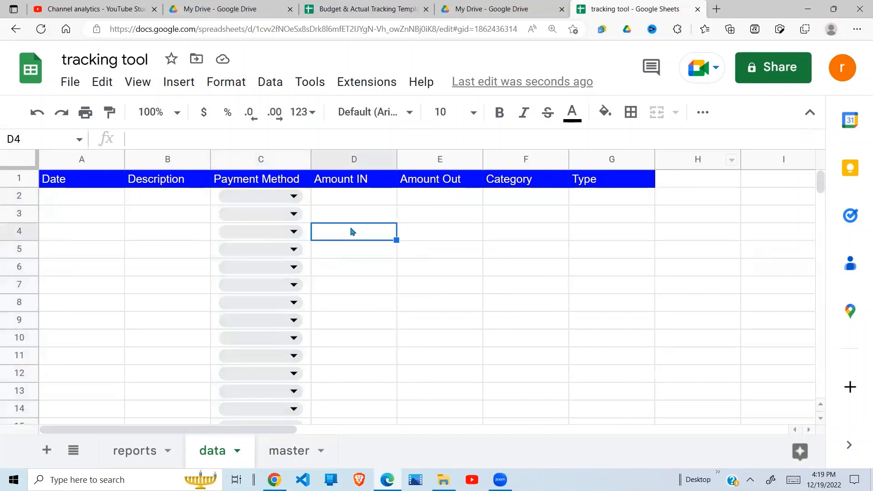
pyautogui.click(295, 196)
pyautogui.click(248, 226)
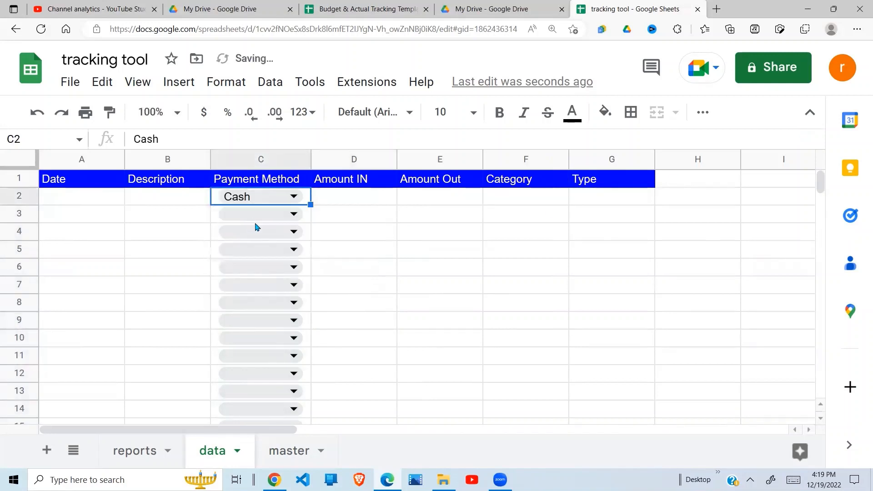
pyautogui.click(294, 214)
pyautogui.click(248, 267)
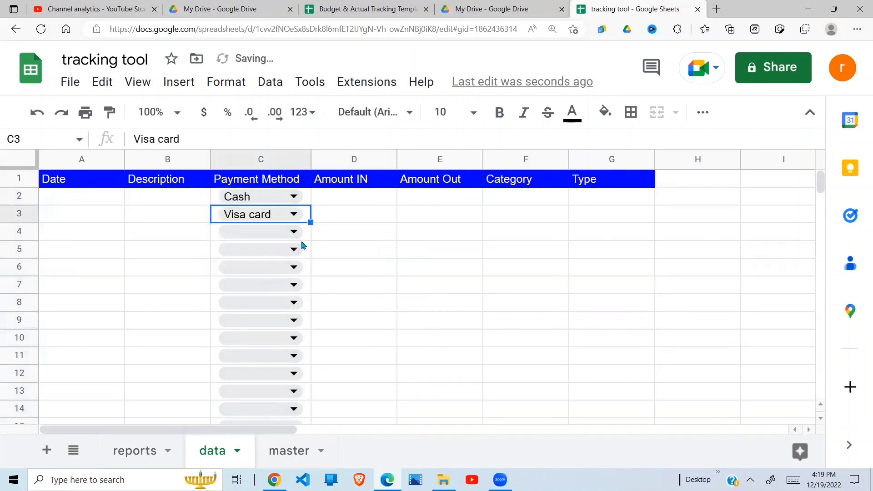
# Clear the test entries from cells B2:C8 of the data sheet.
pyautogui.click(372, 249)
pyautogui.moveTo(159, 196); pyautogui.dragTo(214, 305)
pyautogui.press('Delete')
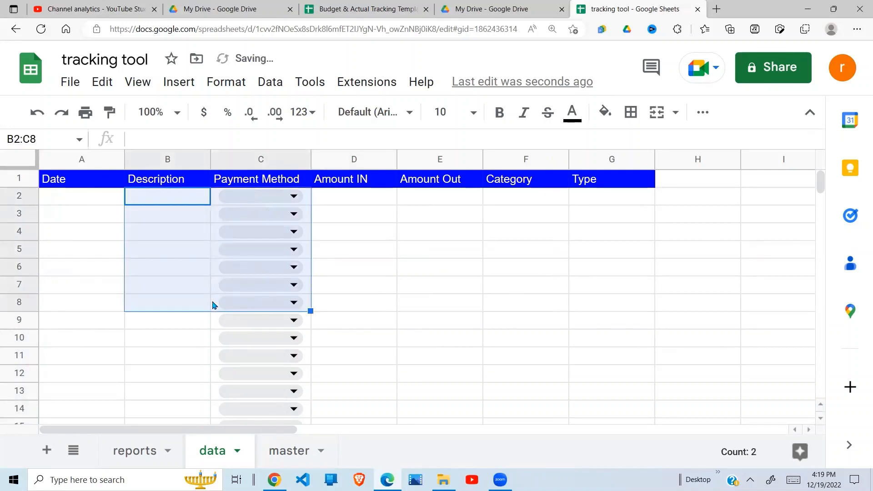
# Add a data validation rule to the Category cells F2:F1000 on the data sheet with the criteria Dropdown (from a range).
pyautogui.click(476, 235)
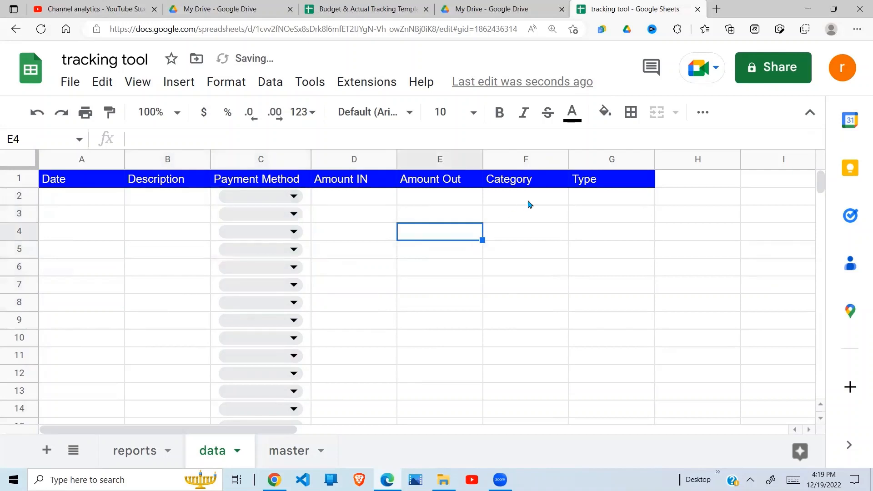
pyautogui.click(531, 204)
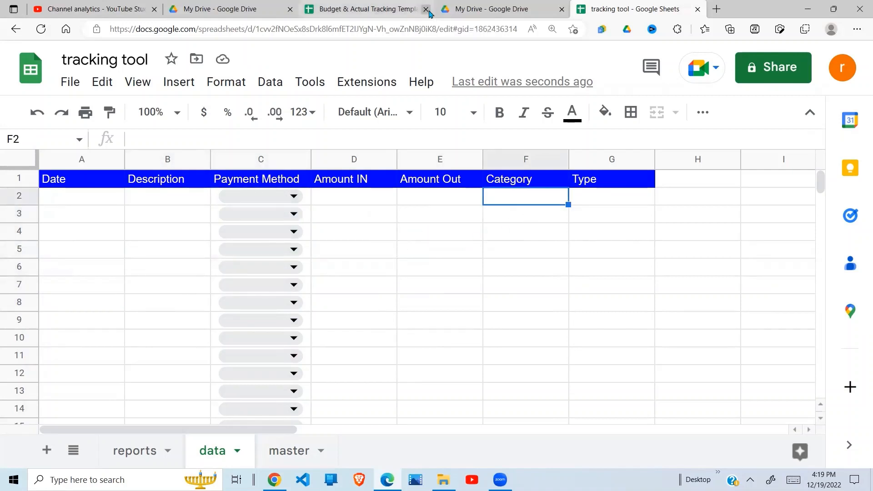
pyautogui.hotkey('ctrl', 'shift', 'Down')
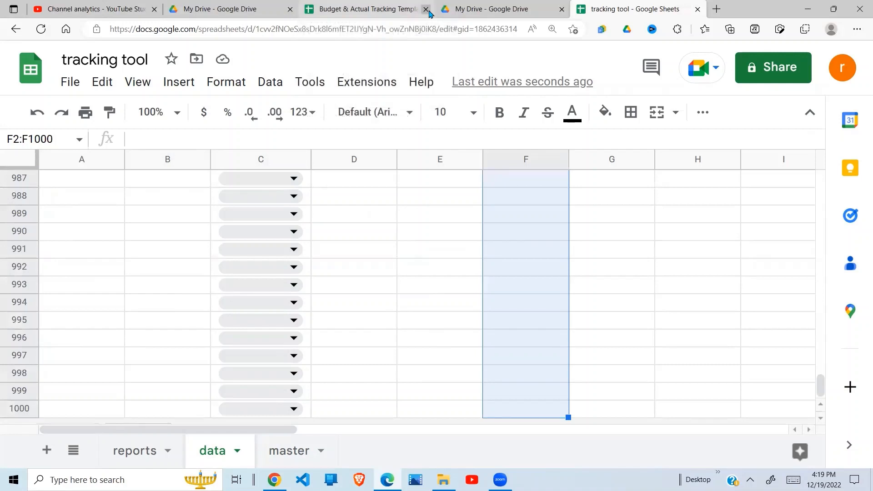
pyautogui.click(269, 82)
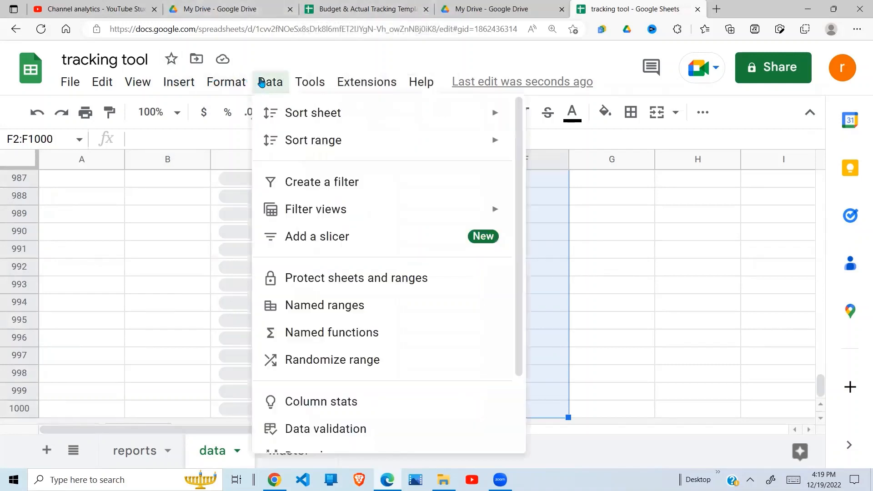
pyautogui.click(339, 430)
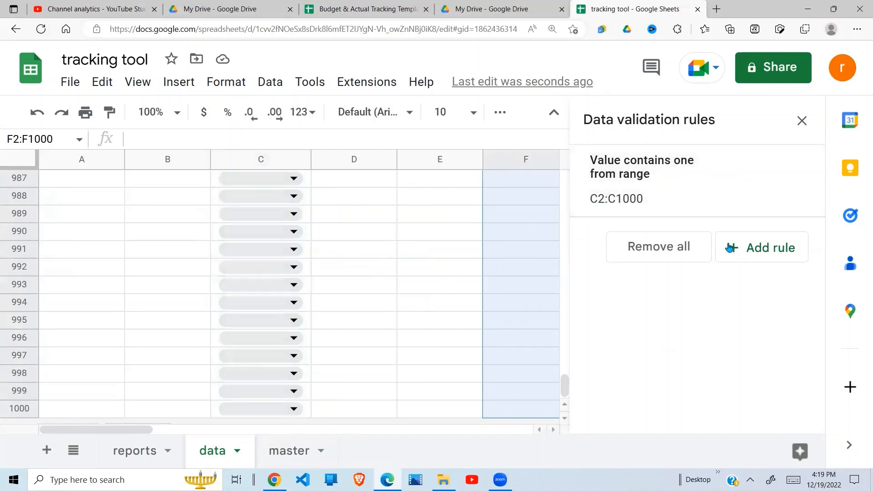
pyautogui.click(775, 257)
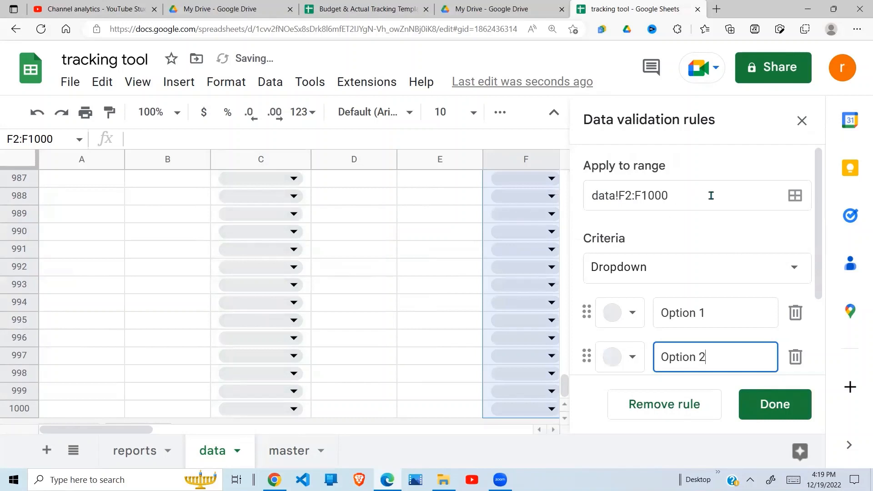
pyautogui.click(792, 267)
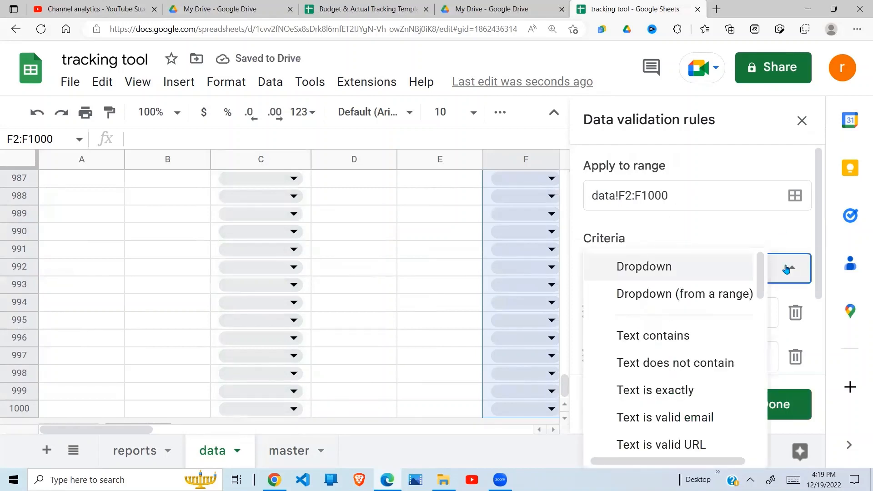
pyautogui.click(704, 295)
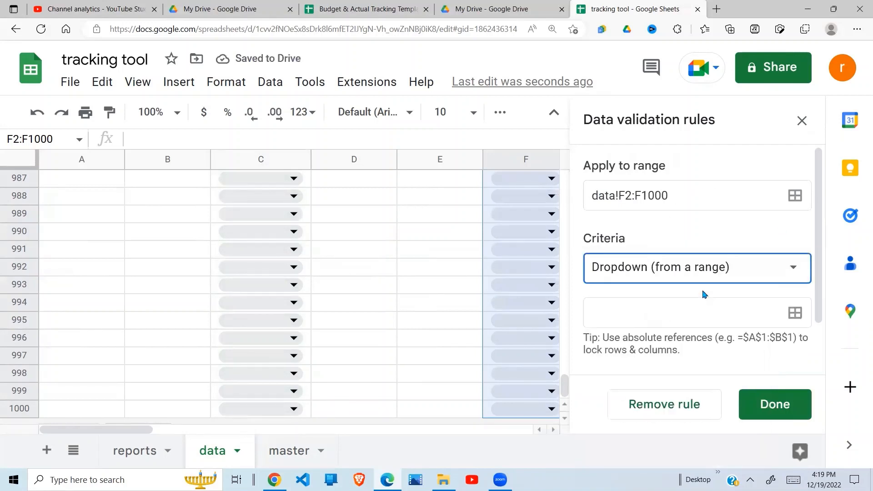
# Set the Category rule's source range to master!A2:A.
pyautogui.click(794, 321)
pyautogui.click(386, 253)
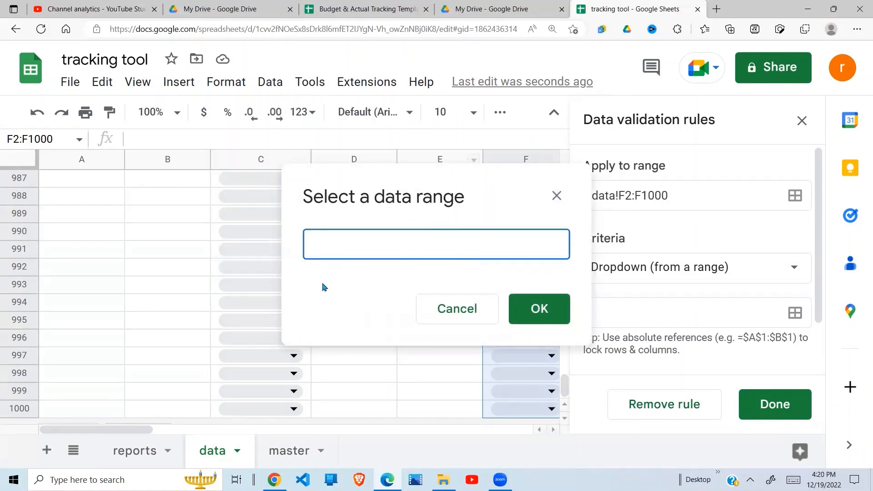
pyautogui.click(296, 452)
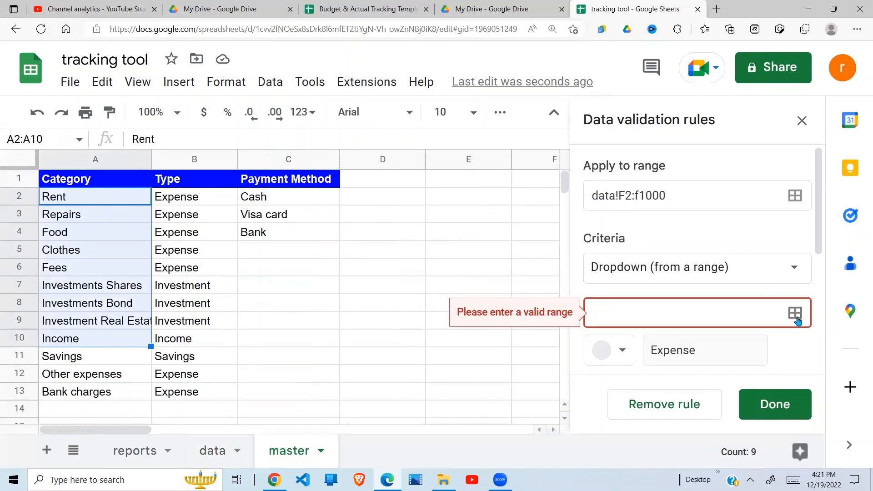
pyautogui.click(795, 317)
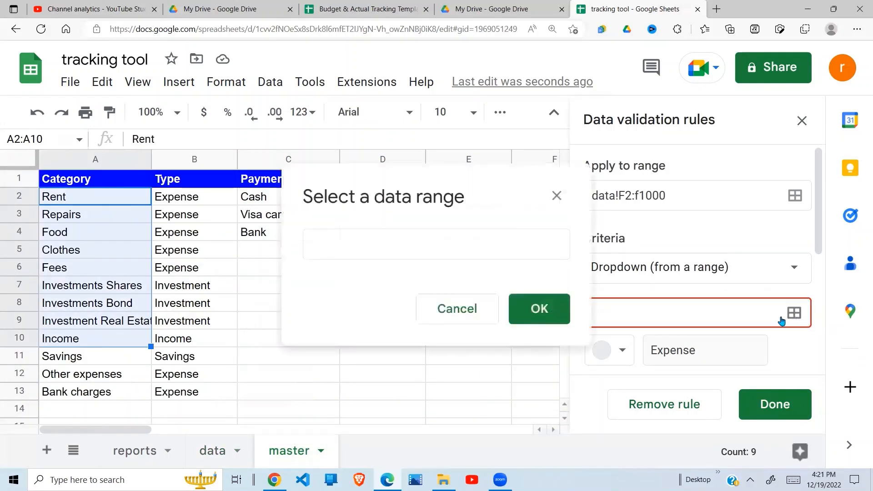
pyautogui.click(474, 255)
pyautogui.click(85, 205)
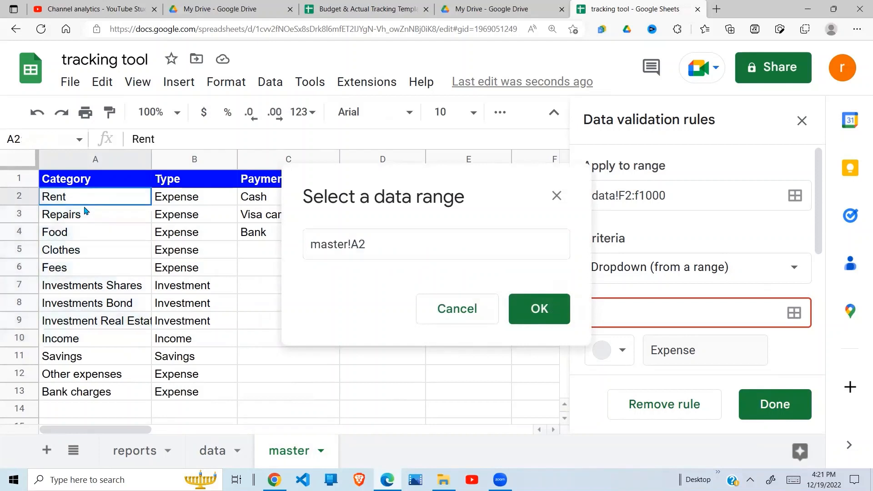
pyautogui.moveTo(84, 210); pyautogui.dragTo(102, 341)
pyautogui.click(395, 250)
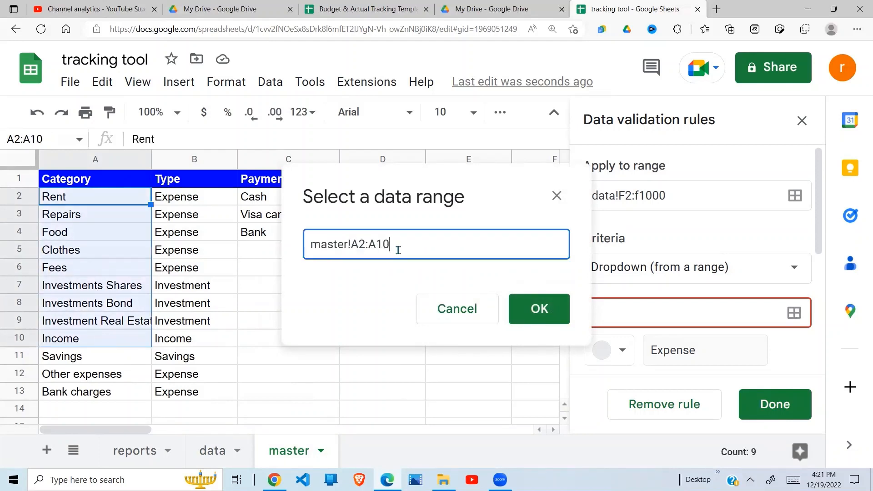
pyautogui.press('BackSpace')
pyautogui.press('BackSpace')
pyautogui.click(553, 318)
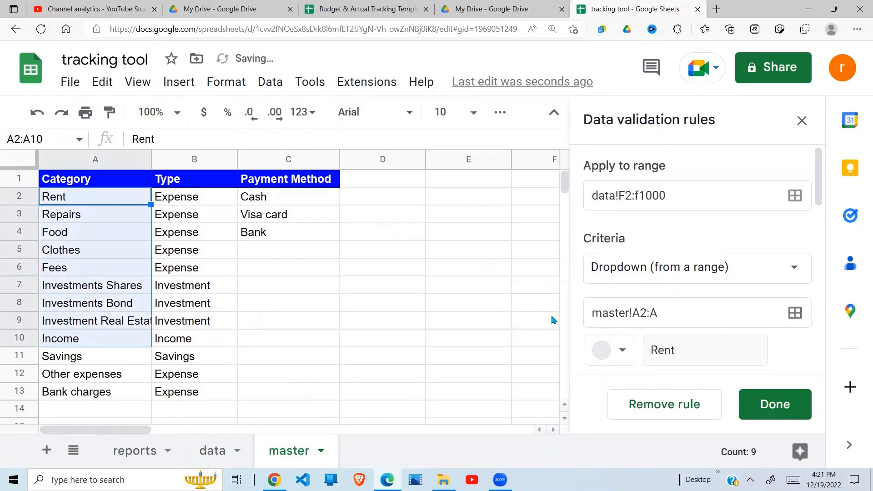
# Save the Category rule, close the data validation rules, and return to the data sheet.
pyautogui.click(766, 417)
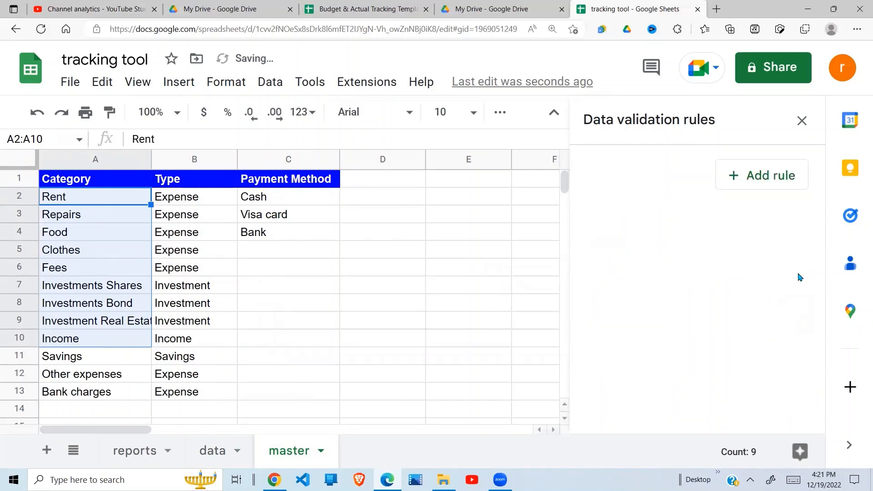
pyautogui.click(802, 121)
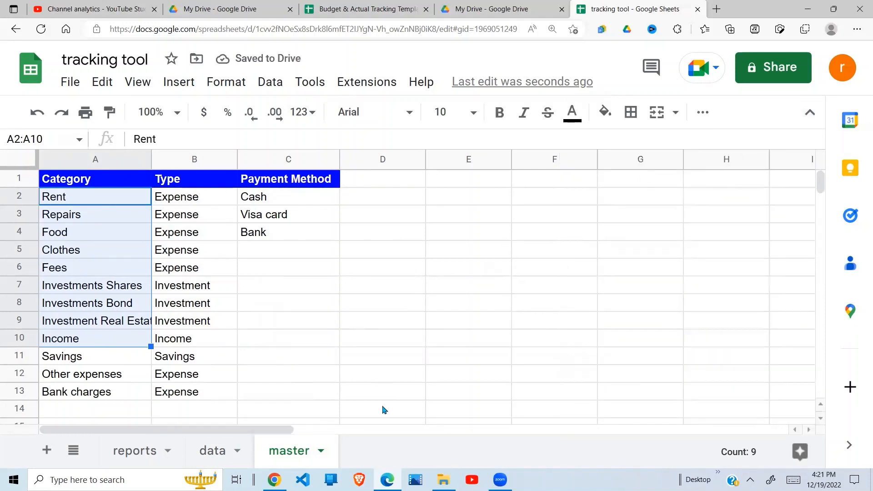
pyautogui.click(210, 455)
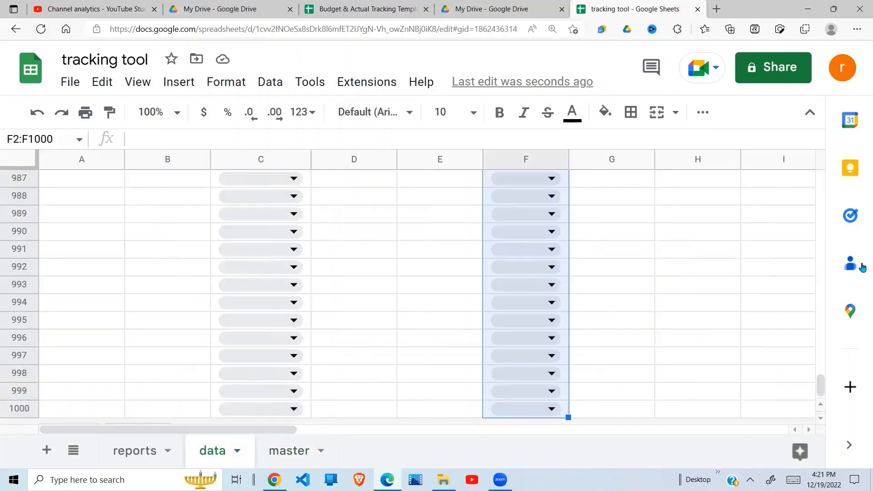
# Check the options offered by the Category dropdown in F2 without choosing one.
pyautogui.moveTo(822, 388); pyautogui.dragTo(823, 171)
pyautogui.click(450, 214)
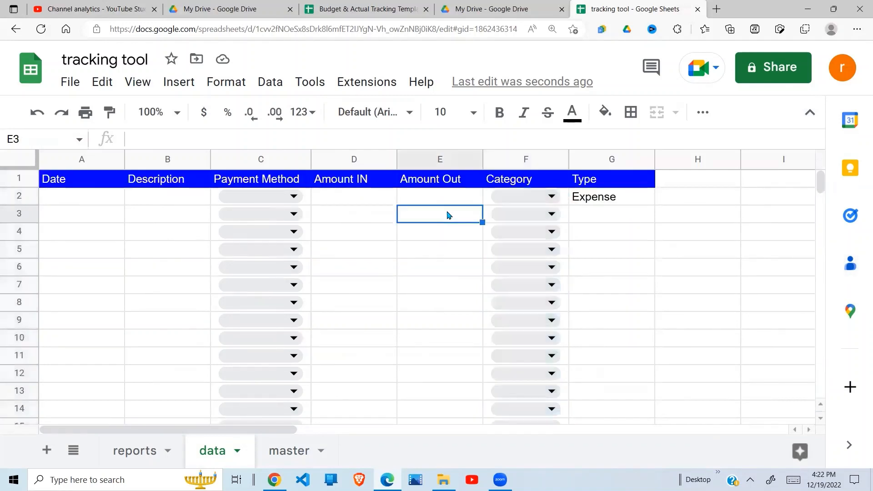
pyautogui.click(556, 197)
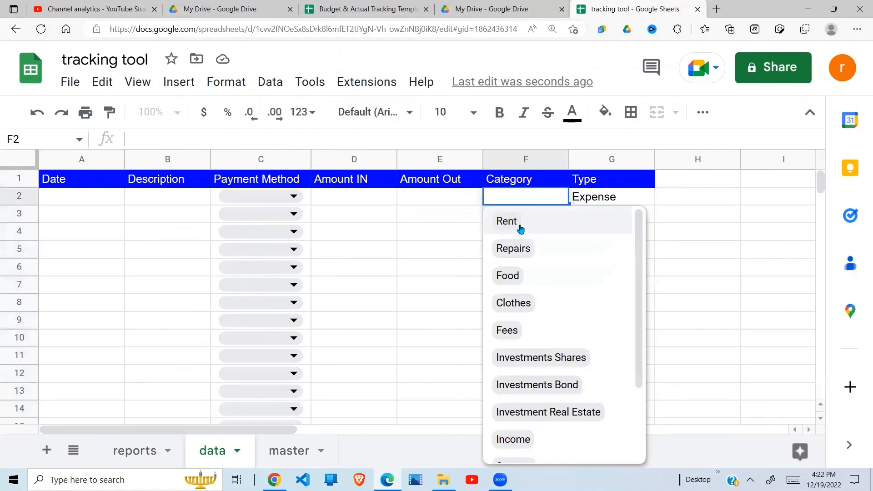
pyautogui.click(639, 199)
pyautogui.click(667, 232)
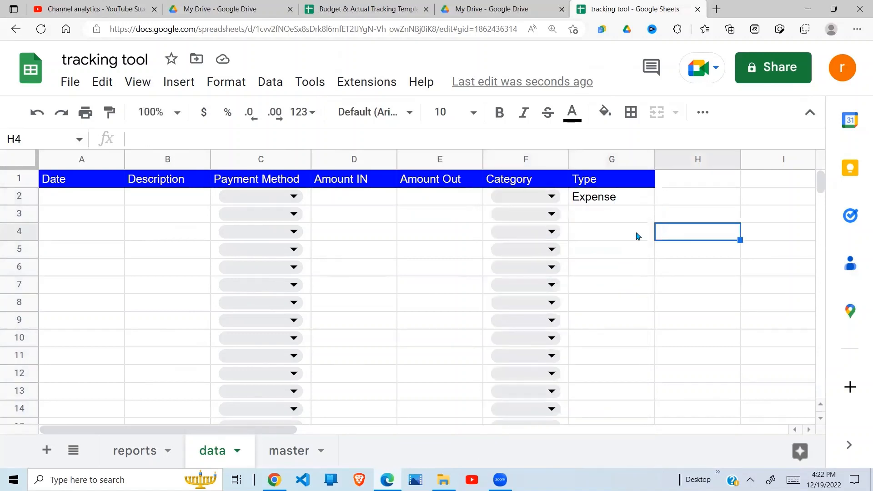
# Clear the stray Expense entry from cell G2 in the Type column.
pyautogui.click(607, 204)
pyautogui.press('Delete')
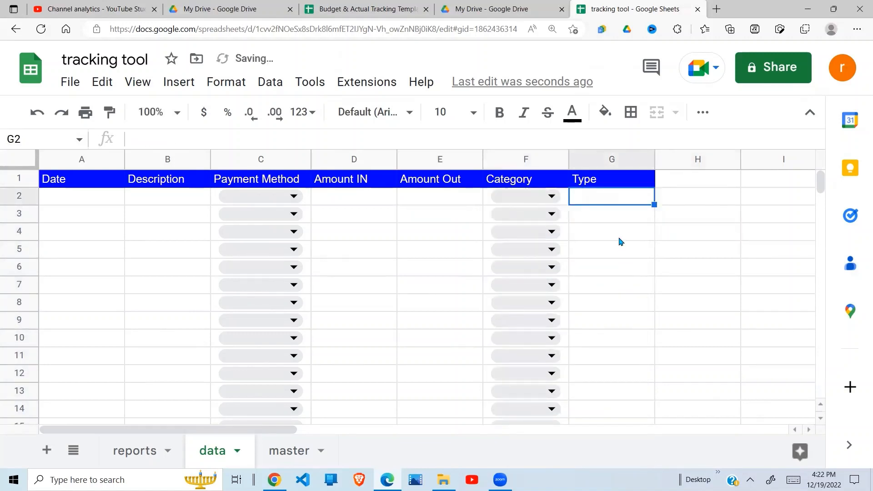
pyautogui.click(614, 284)
# Add a data validation rule to the Type cells G2:G1000 with the criteria Dropdown (from a range).
pyautogui.click(614, 200)
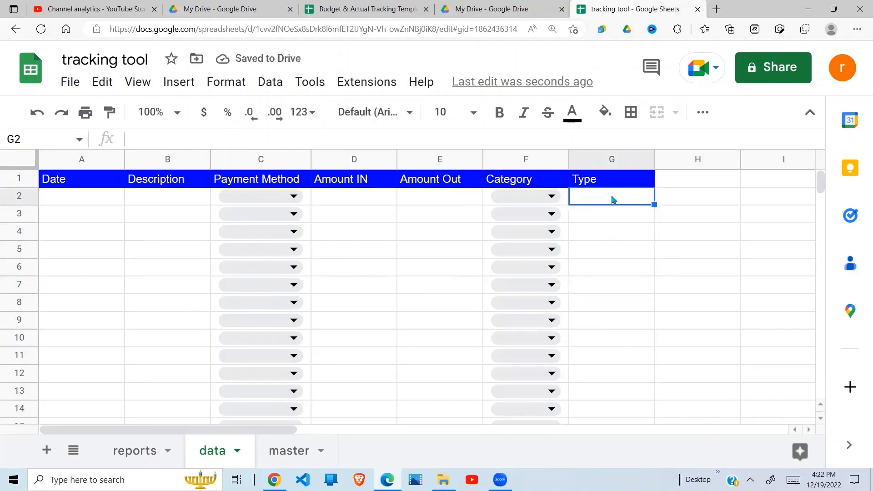
pyautogui.hotkey('ctrl', 'shift', 'Down')
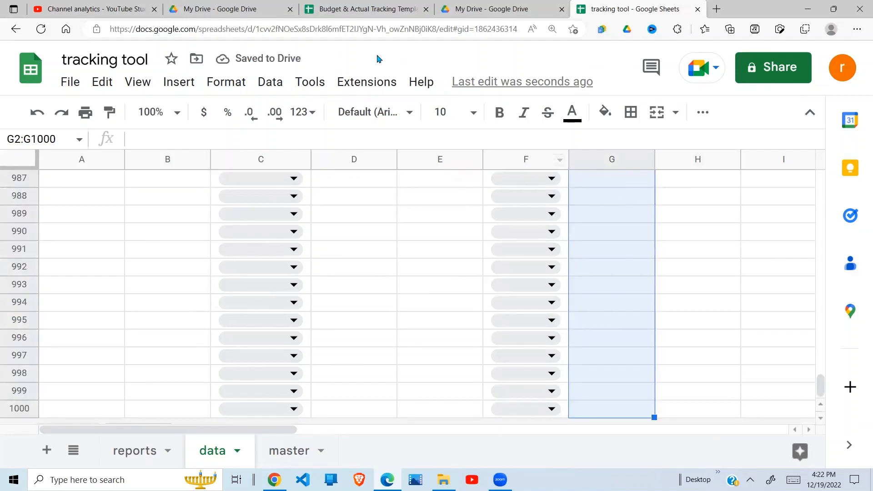
pyautogui.click(274, 85)
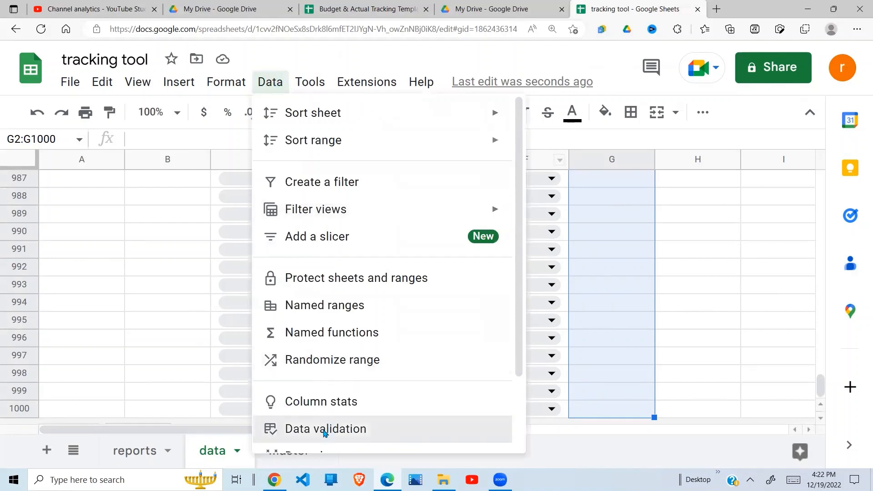
pyautogui.click(324, 429)
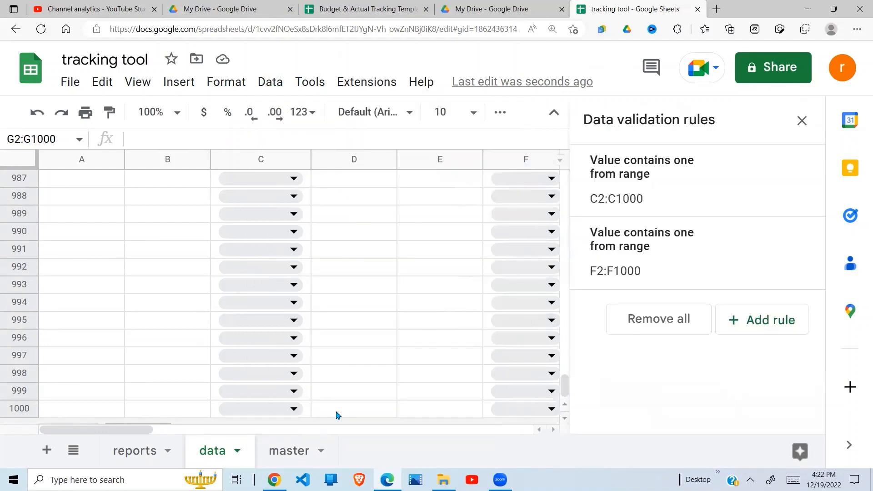
pyautogui.click(786, 332)
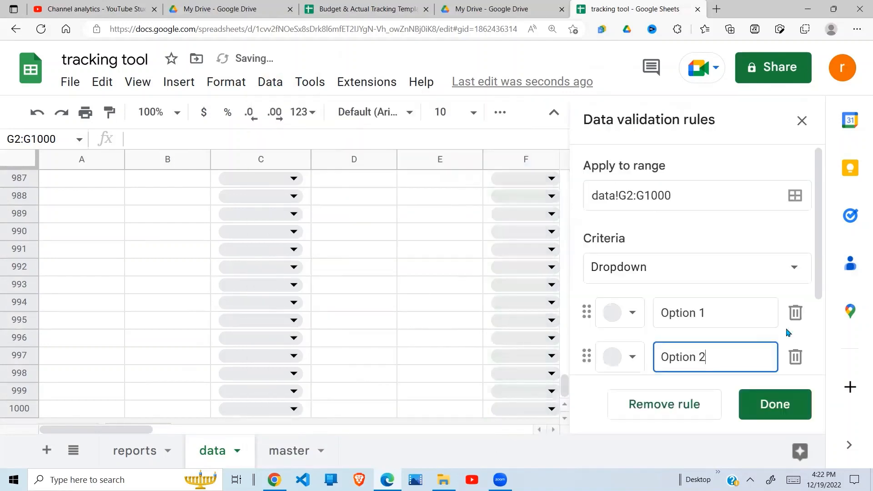
pyautogui.click(795, 269)
pyautogui.click(742, 295)
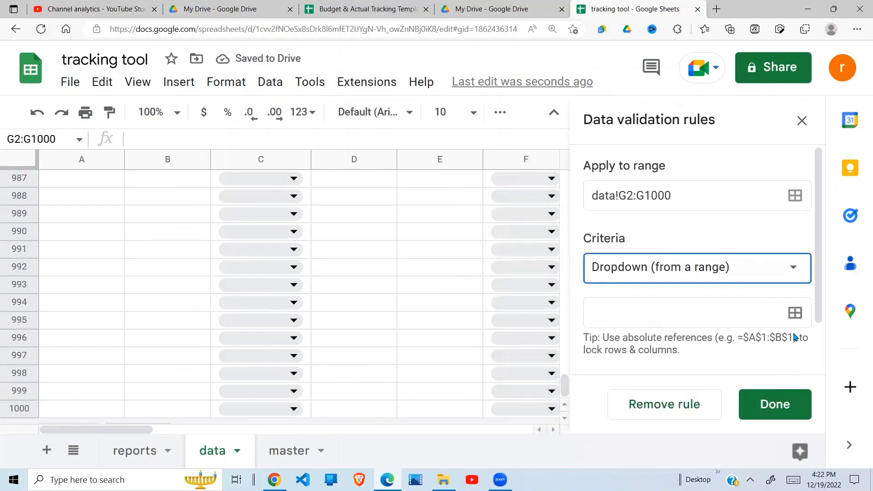
# Set the Type rule's source range to master!B2:B.
pyautogui.click(795, 314)
pyautogui.click(497, 241)
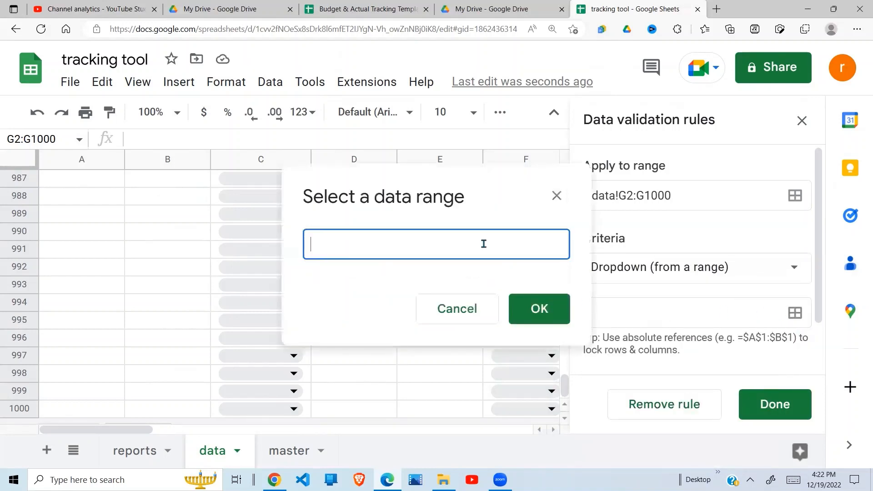
pyautogui.click(301, 452)
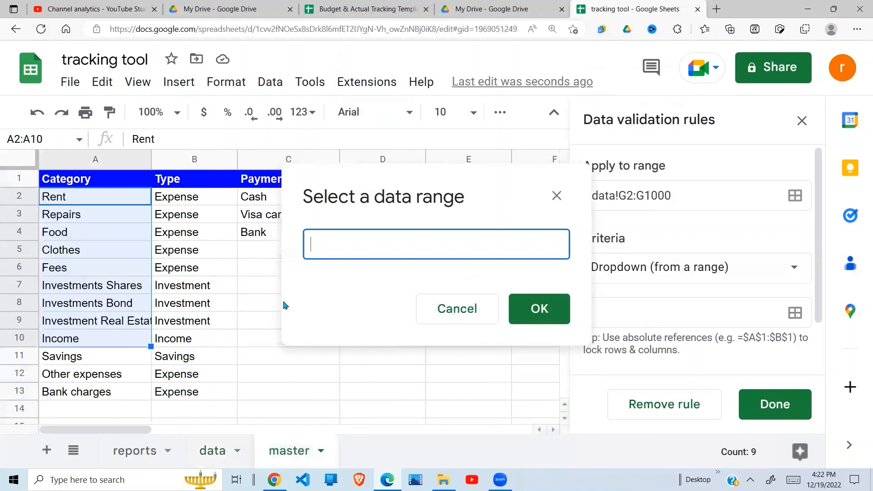
pyautogui.moveTo(212, 214); pyautogui.dragTo(211, 231)
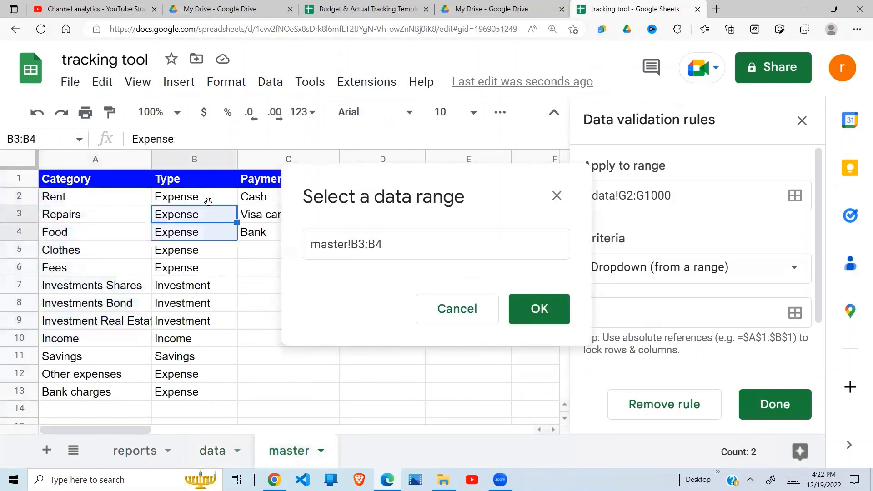
pyautogui.moveTo(205, 201); pyautogui.dragTo(210, 271)
pyautogui.click(399, 243)
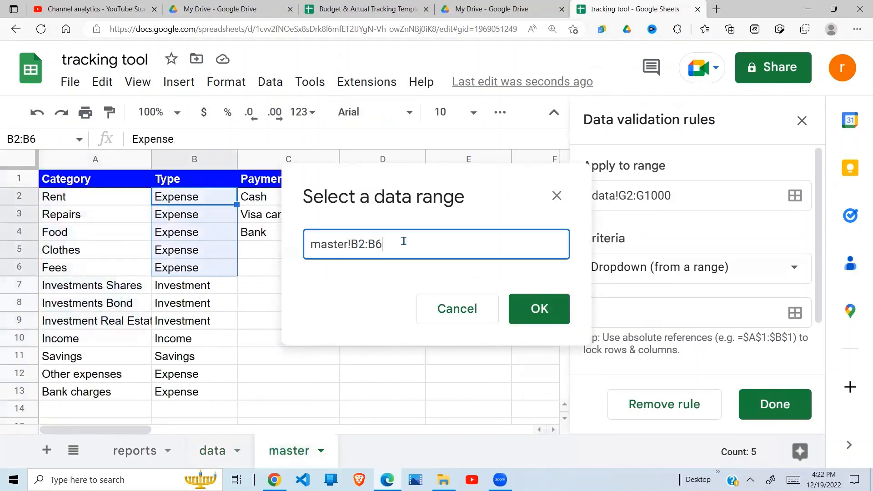
pyautogui.press('BackSpace')
pyautogui.click(535, 310)
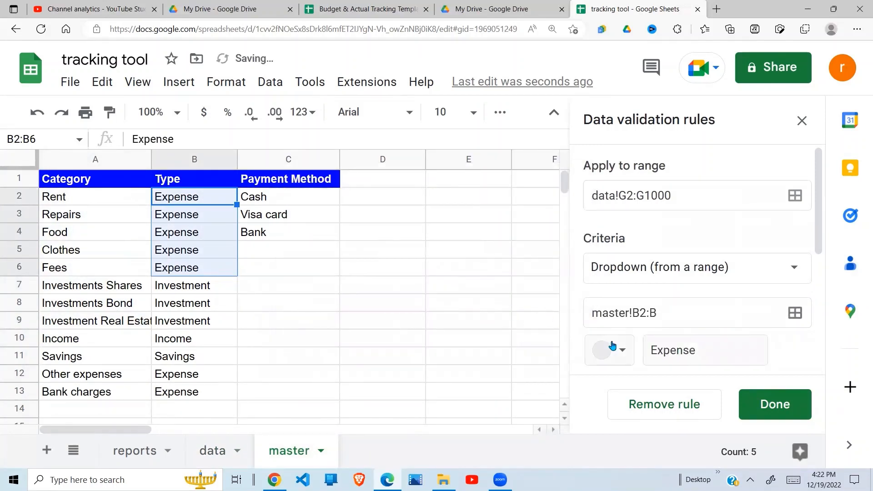
# Save the Type rule, then return to the data sheet with the data validation rules closed.
pyautogui.click(778, 412)
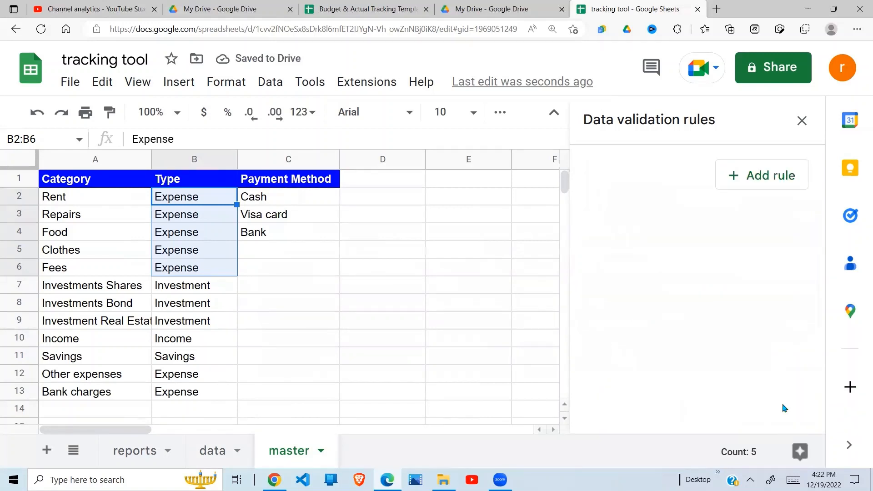
pyautogui.click(235, 458)
pyautogui.click(404, 344)
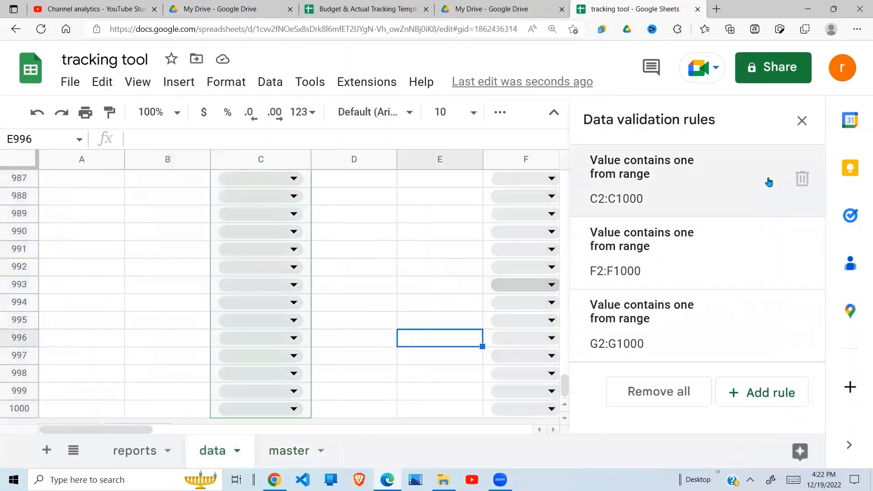
pyautogui.click(802, 121)
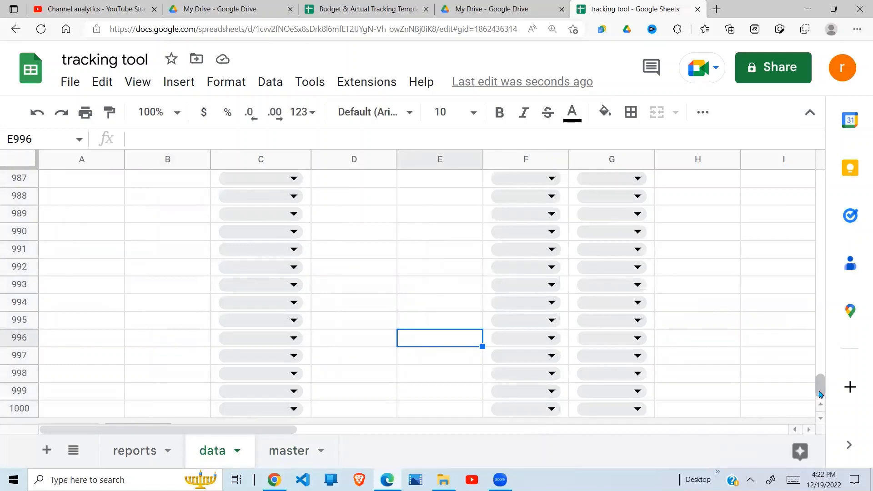
# Try the dropdowns in row 2 by picking payment method Cash, category Rent and type Expense.
pyautogui.moveTo(821, 392); pyautogui.dragTo(822, 173)
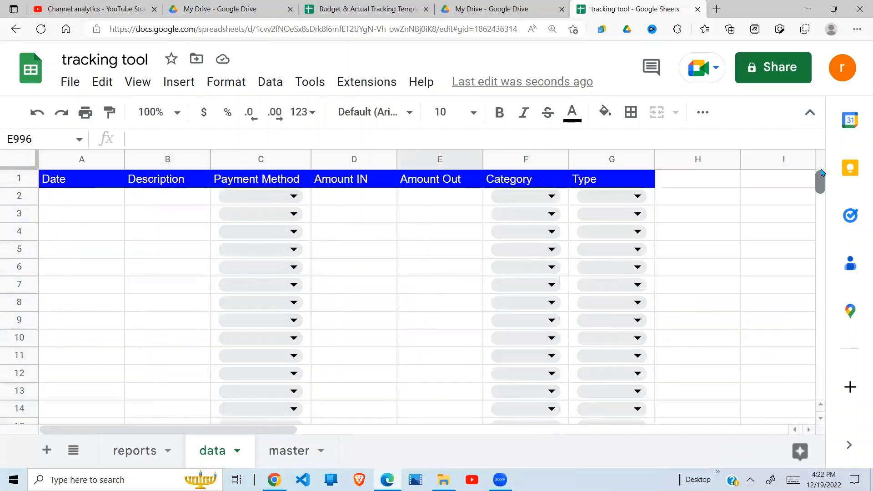
pyautogui.click(293, 195)
pyautogui.click(266, 227)
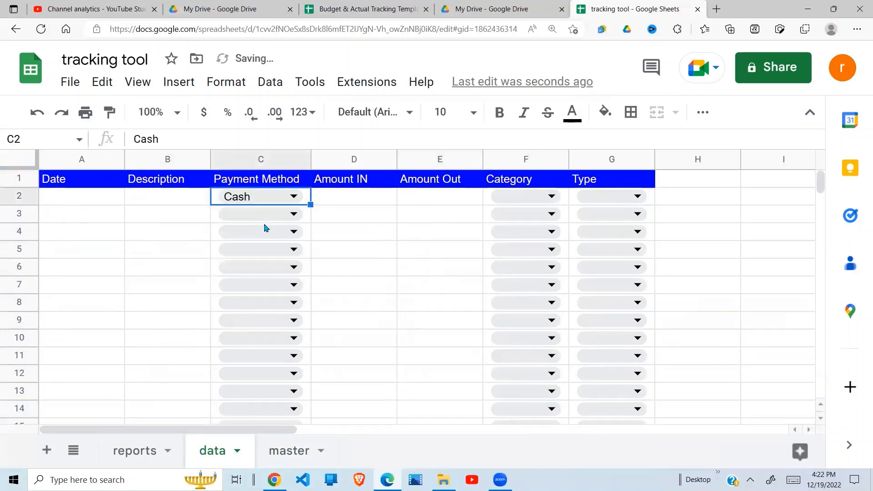
pyautogui.click(525, 200)
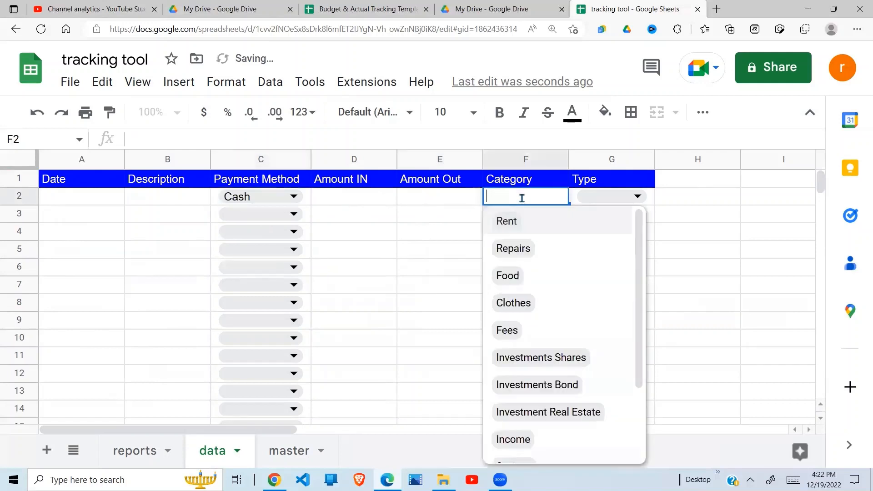
pyautogui.click(536, 226)
pyautogui.click(637, 197)
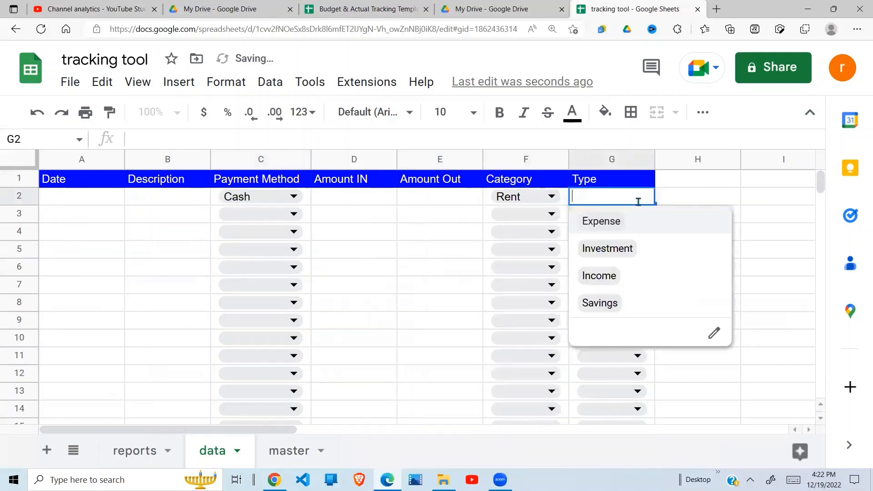
pyautogui.click(601, 221)
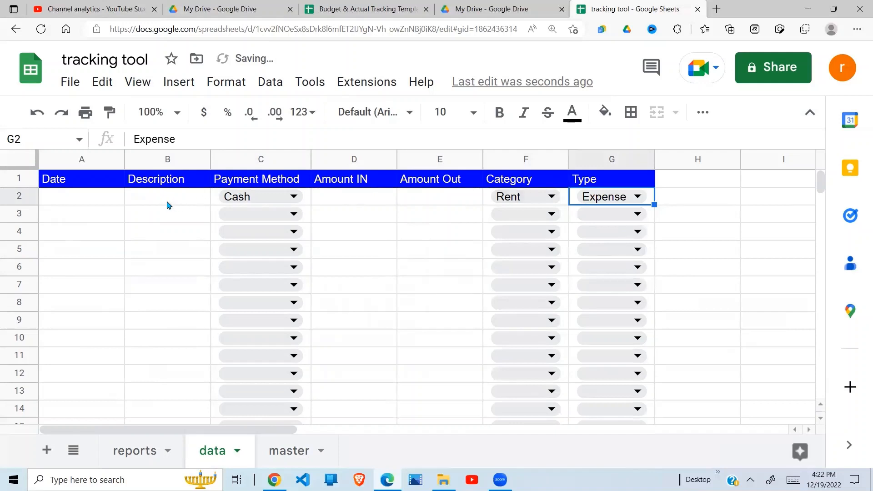
# Clear the test entries from cells B2:H5 of the data sheet.
pyautogui.moveTo(167, 205); pyautogui.dragTo(686, 255)
pyautogui.press('Delete')
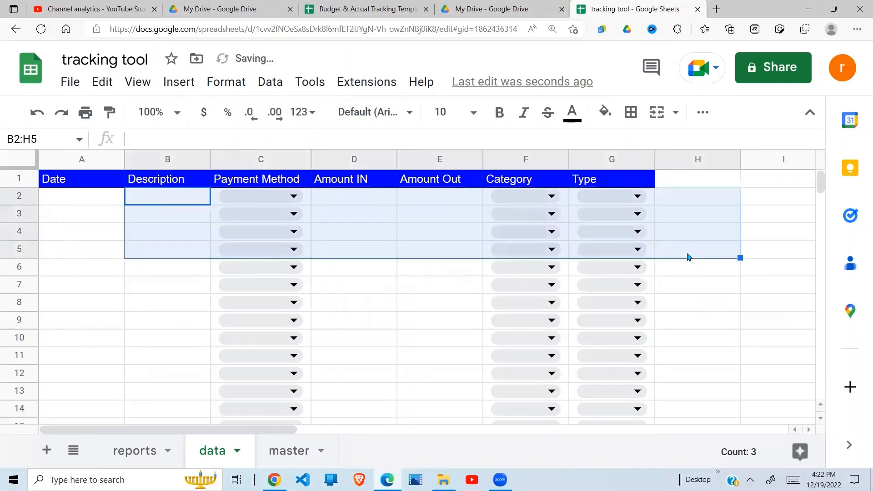
pyautogui.click(111, 307)
pyautogui.press('Down')
pyautogui.press('Down')
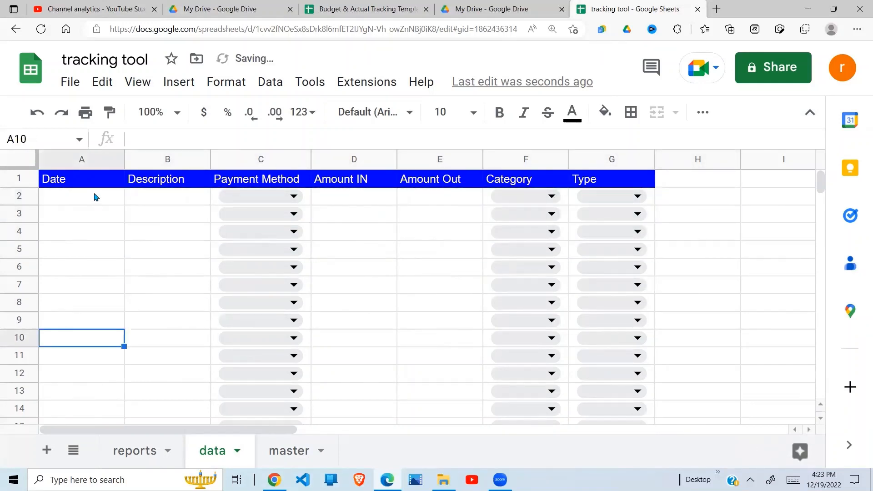
# Paste the copied sample transactions as values only, starting at cell A2 under the Date header.
pyautogui.click(96, 196)
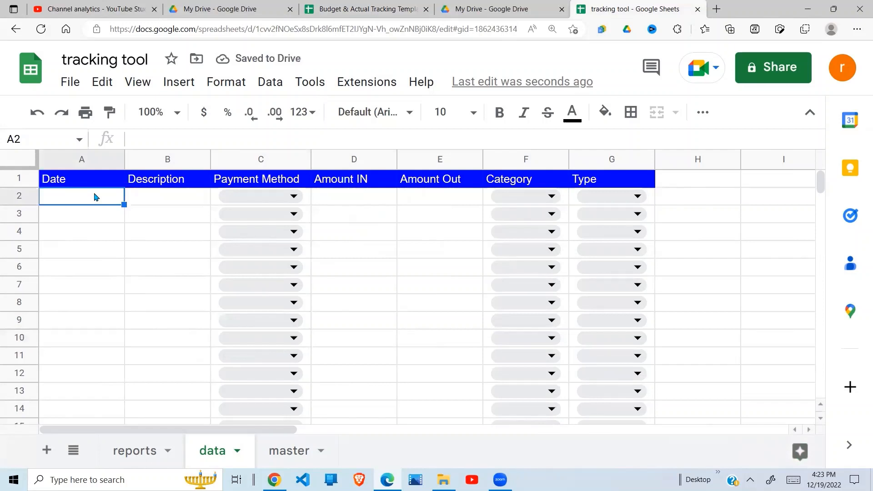
pyautogui.rightClick(94, 196)
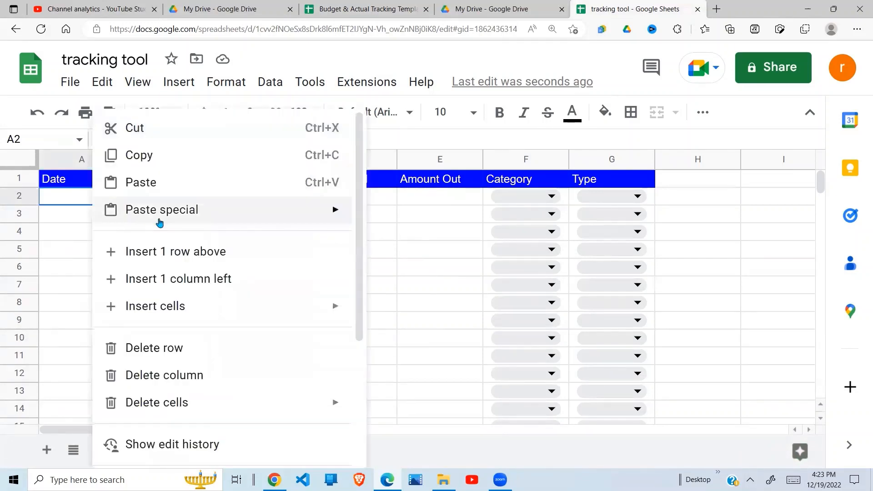
pyautogui.moveTo(171, 219)
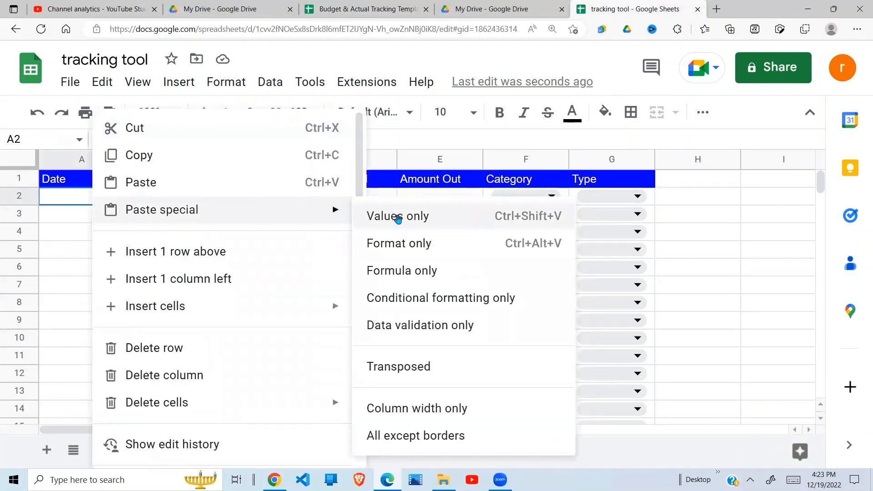
pyautogui.click(397, 218)
pyautogui.click(371, 330)
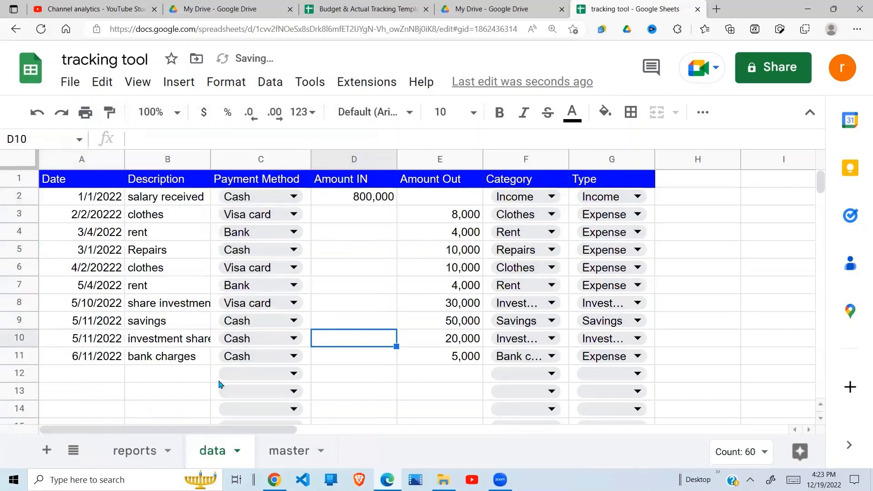
pyautogui.click(160, 375)
pyautogui.click(384, 304)
pyautogui.click(115, 289)
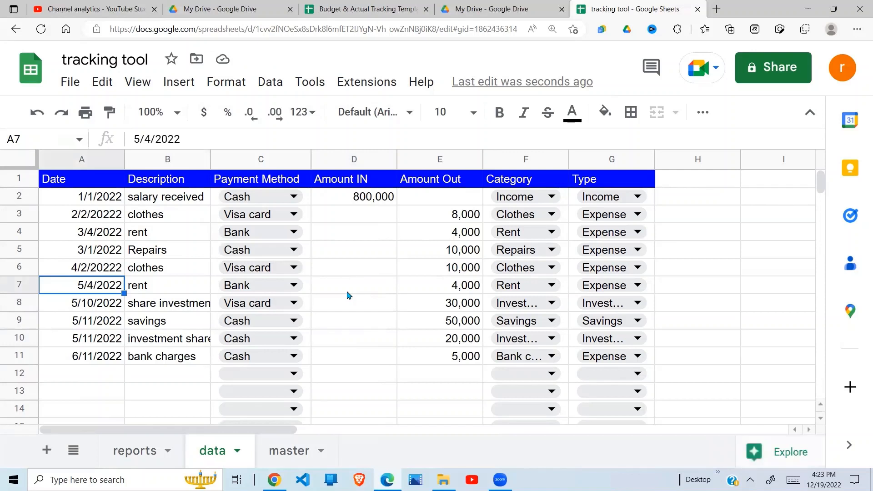
pyautogui.click(380, 360)
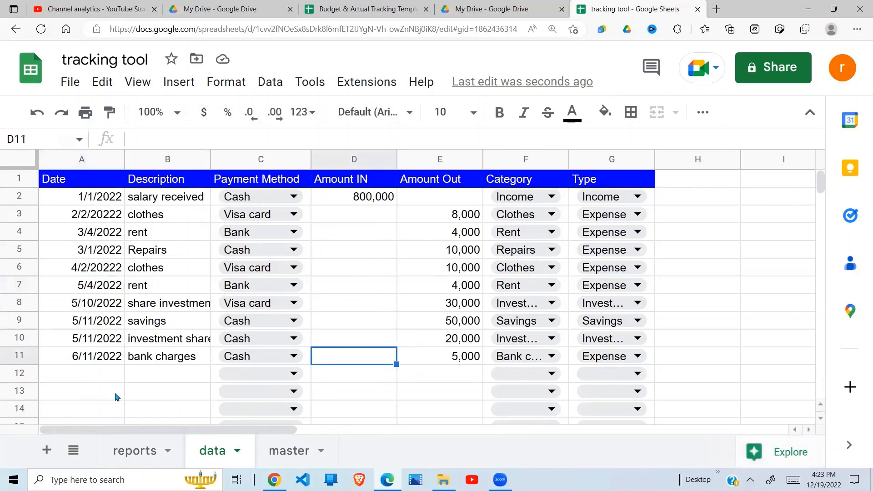
# Enter a new transaction in row 12 with date 7/1/2022, description Repairs and payment method Visa card.
pyautogui.click(94, 374)
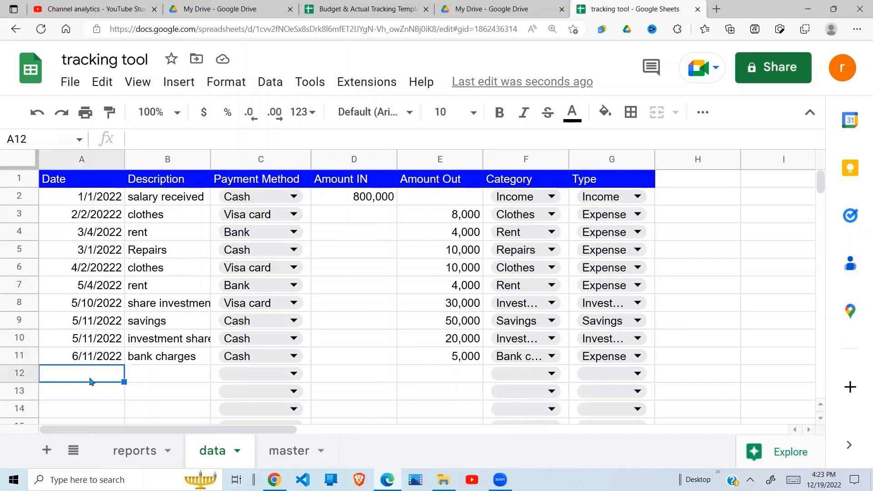
pyautogui.write('7')
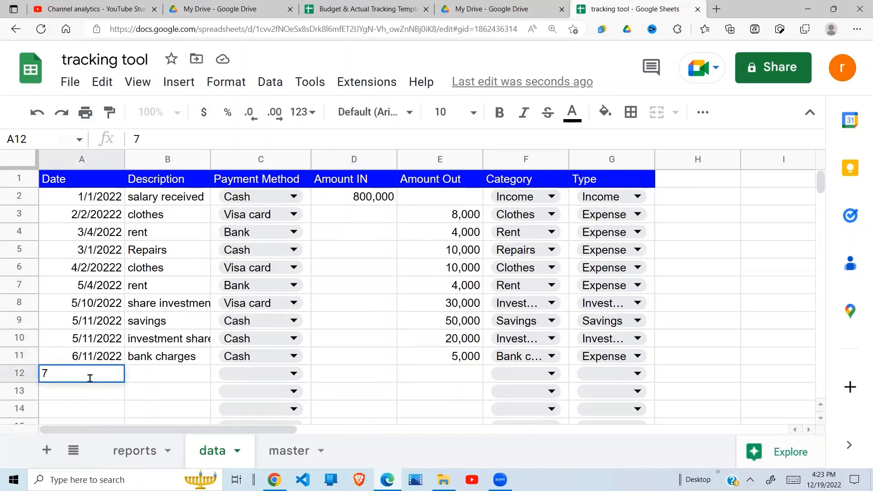
pyautogui.write('/1/2022')
pyautogui.click(160, 372)
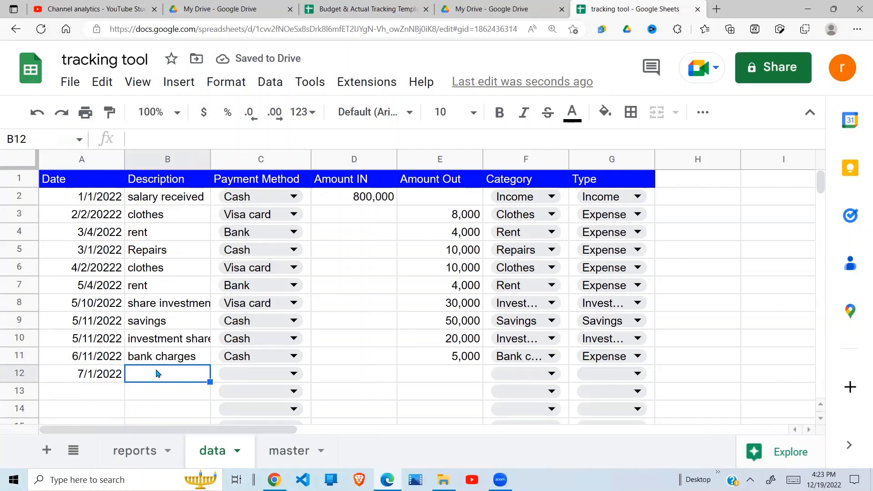
pyautogui.write('repair')
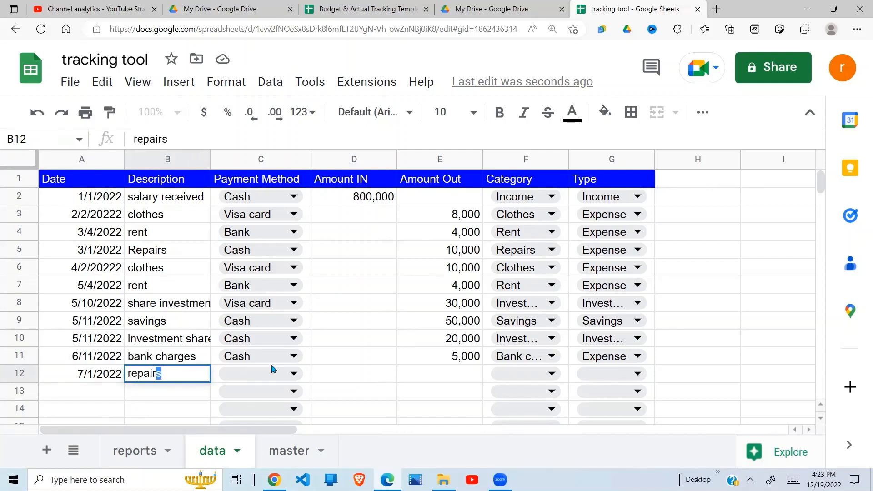
pyautogui.click(295, 374)
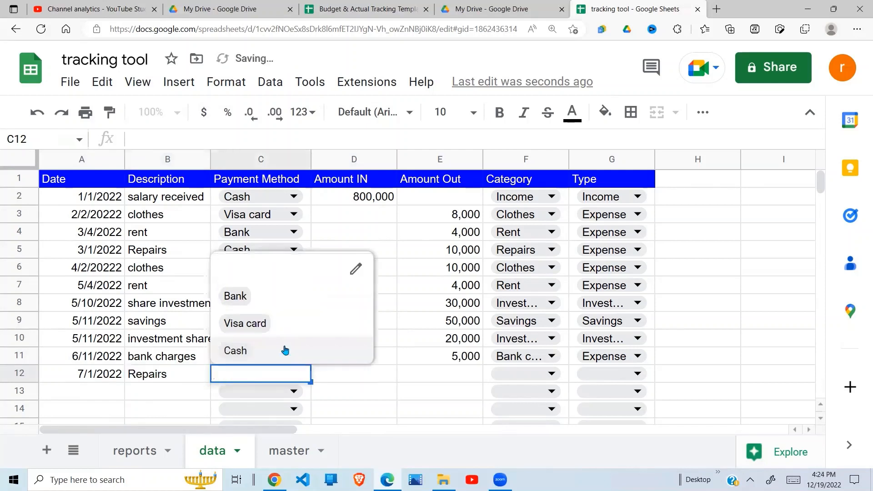
pyautogui.click(269, 327)
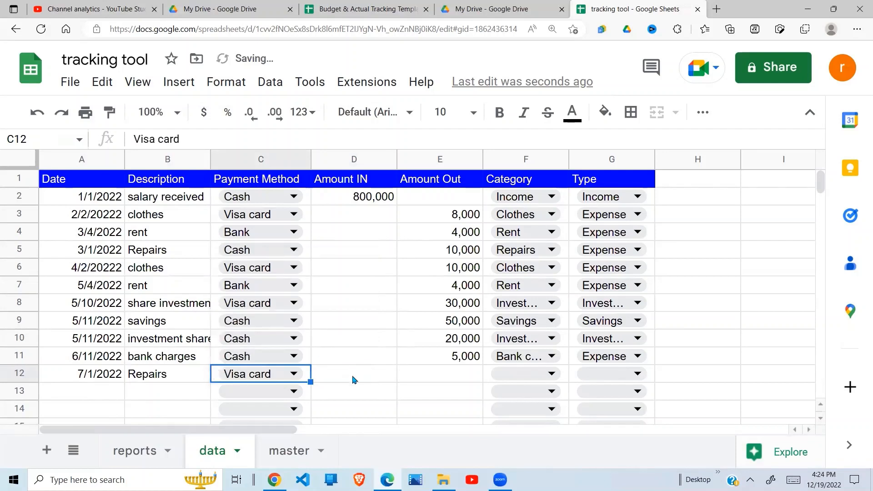
# Complete row 12 with an Amount Out of 2000, category Repairs and type Expense.
pyautogui.click(364, 380)
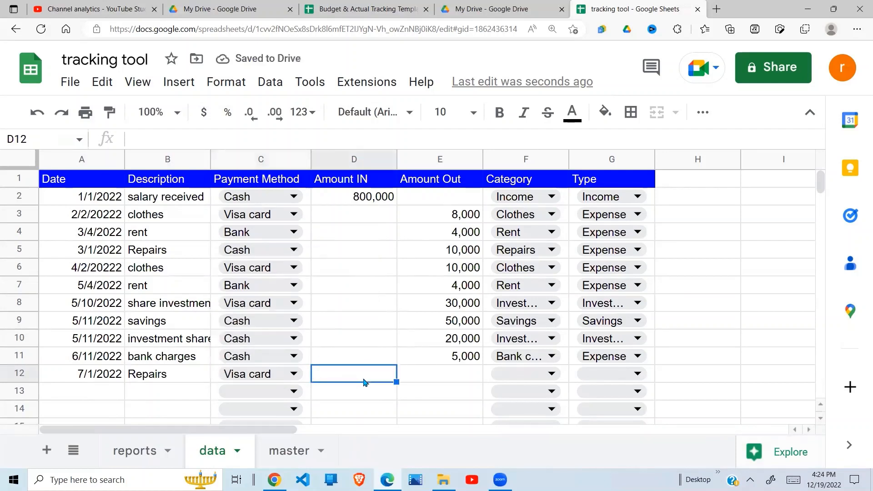
pyautogui.click(444, 381)
pyautogui.write('2000')
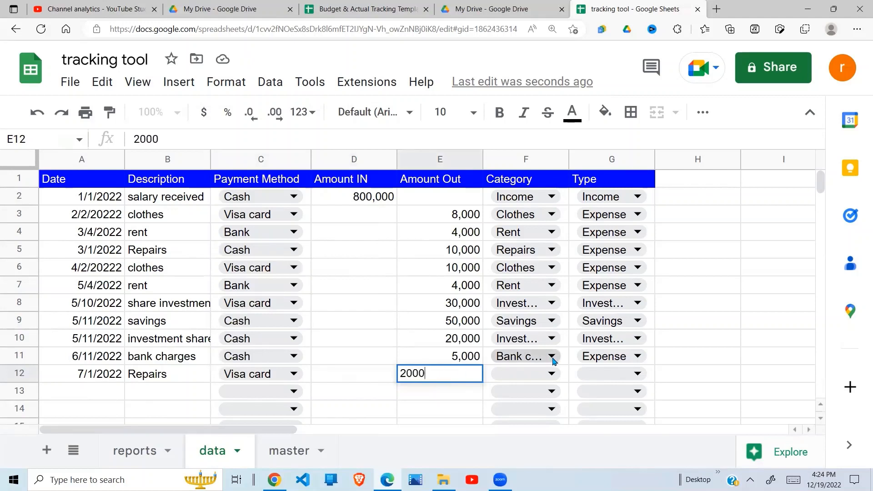
pyautogui.click(551, 374)
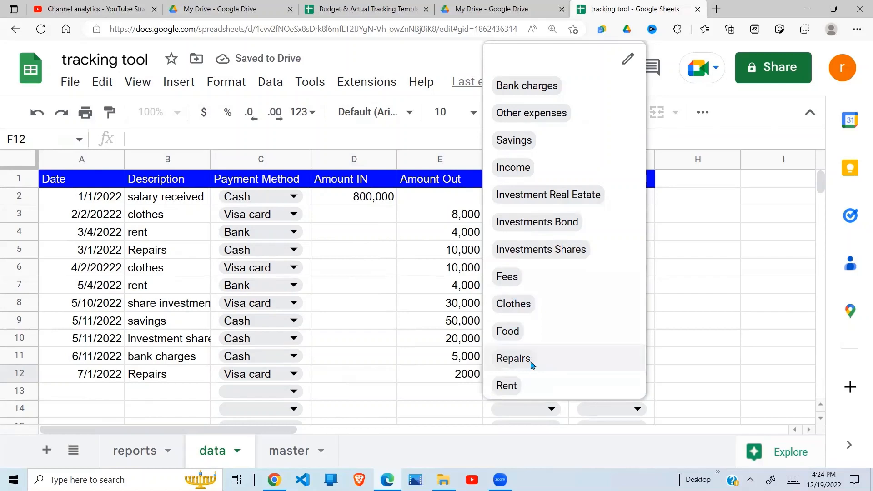
pyautogui.click(513, 359)
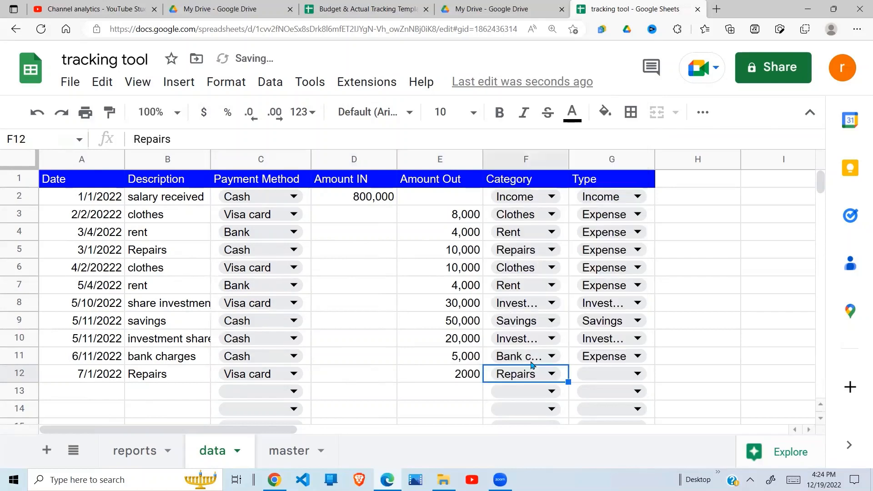
pyautogui.click(638, 375)
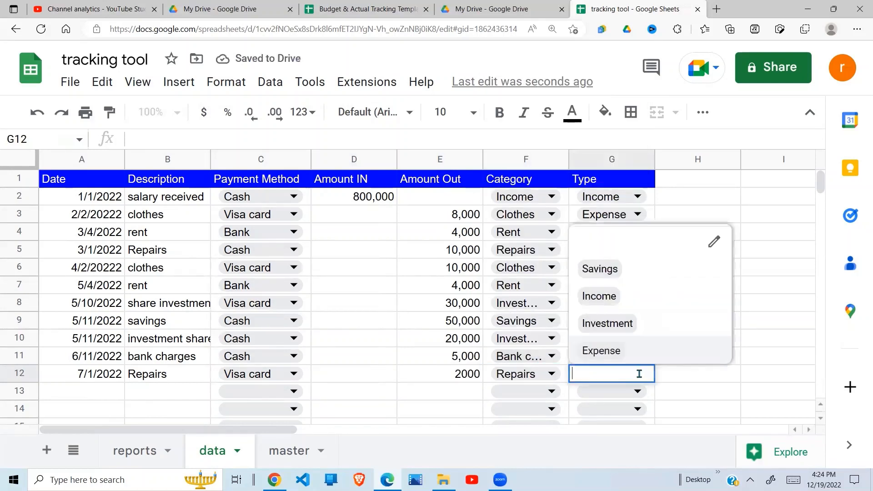
pyautogui.click(627, 350)
pyautogui.click(686, 359)
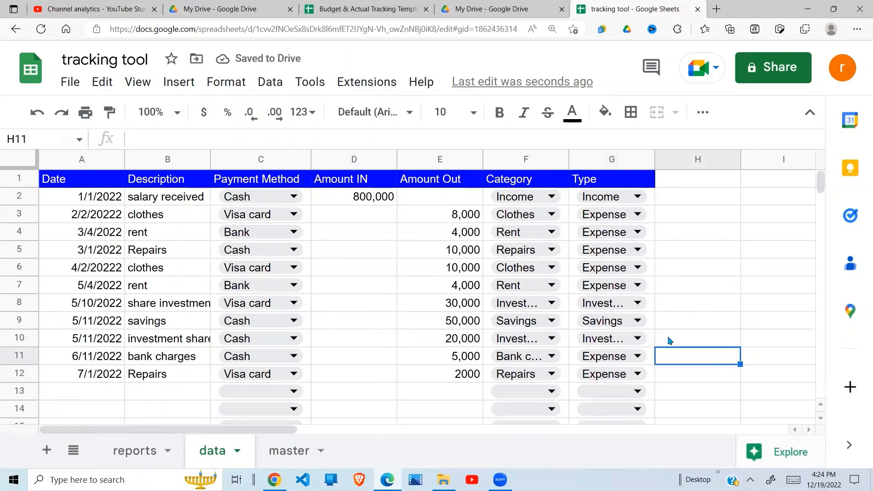
# Delete the data validation rule on the Type cells G2:G1000 and clear the entries in that column.
pyautogui.moveTo(820, 179)
pyautogui.mouseDown()
pyautogui.moveTo(821, 222)
pyautogui.moveTo(823, 162)
pyautogui.mouseUp()
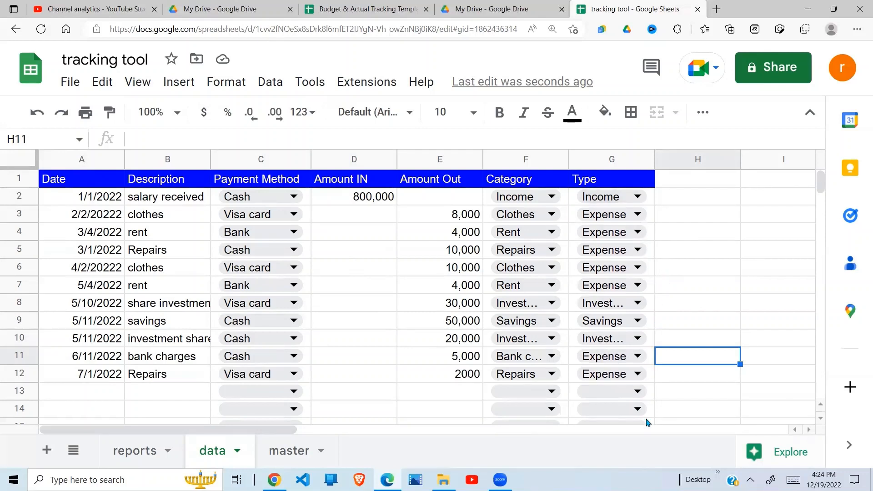
pyautogui.click(728, 193)
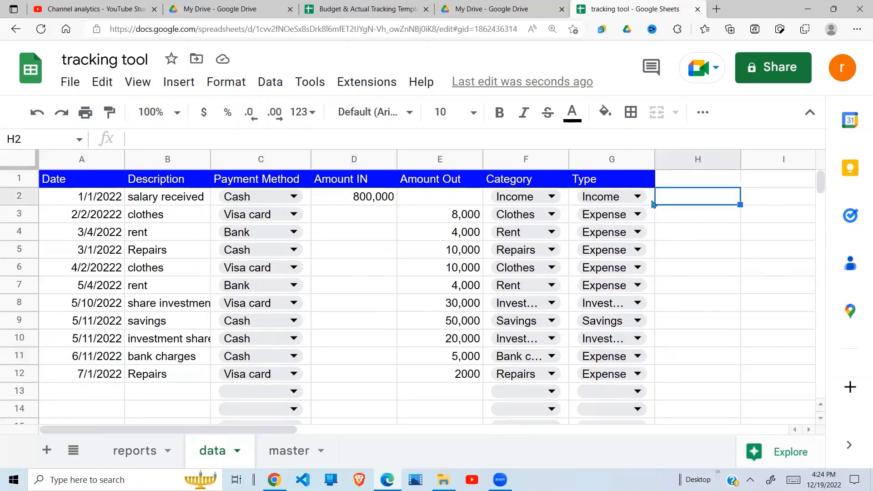
pyautogui.moveTo(652, 203); pyautogui.dragTo(652, 380)
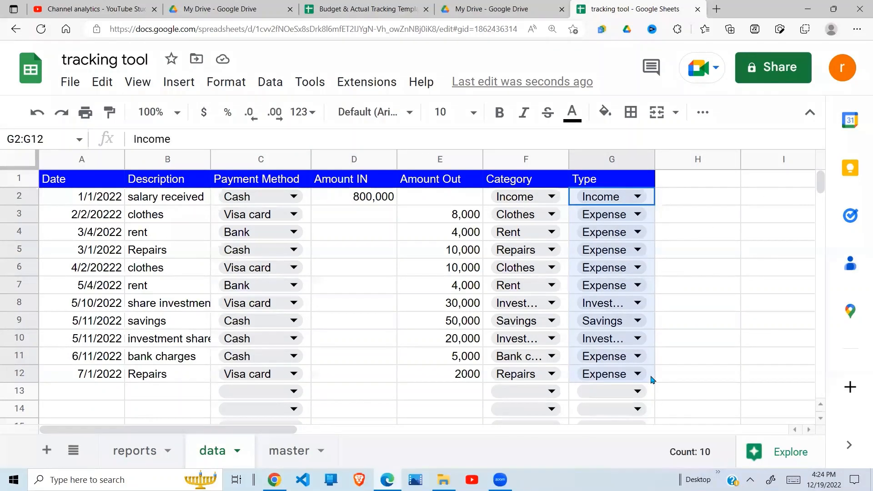
pyautogui.hotkey('ctrl', 'shift', 'Down')
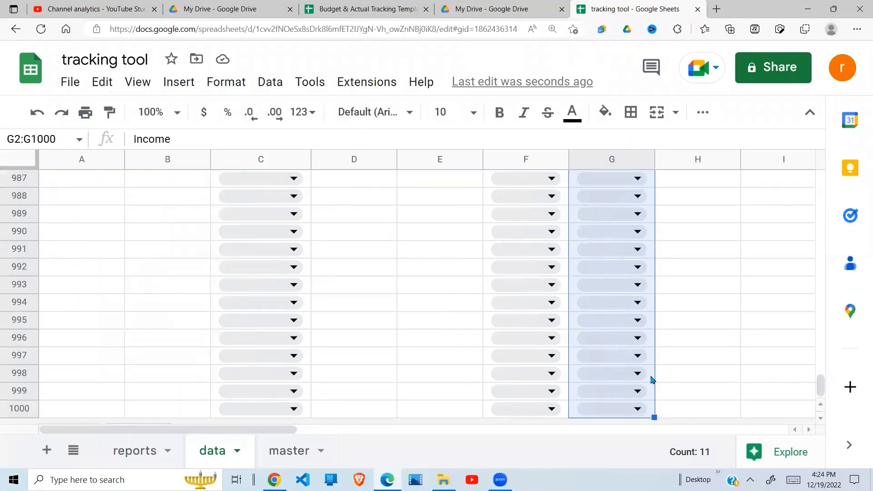
pyautogui.click(269, 82)
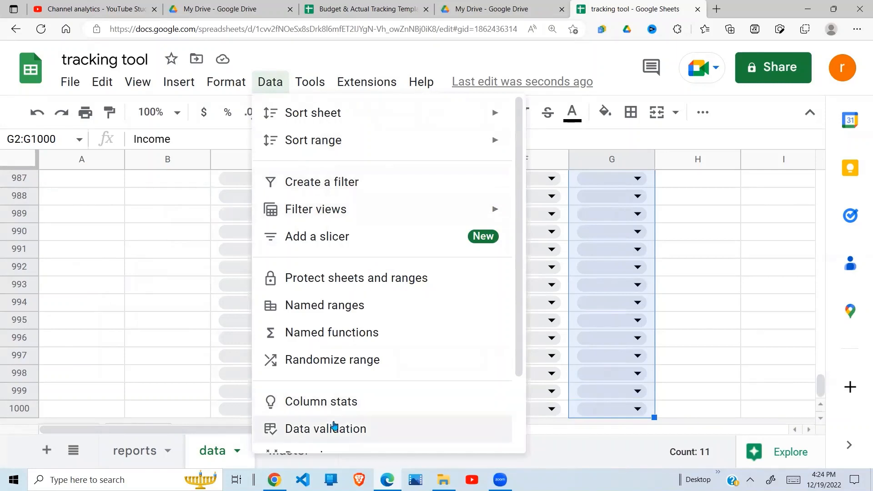
pyautogui.click(336, 427)
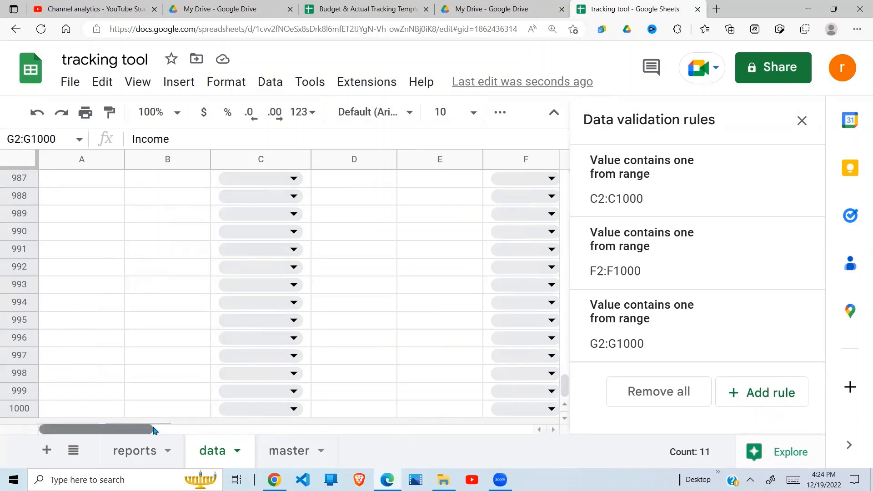
pyautogui.moveTo(162, 433); pyautogui.dragTo(245, 435)
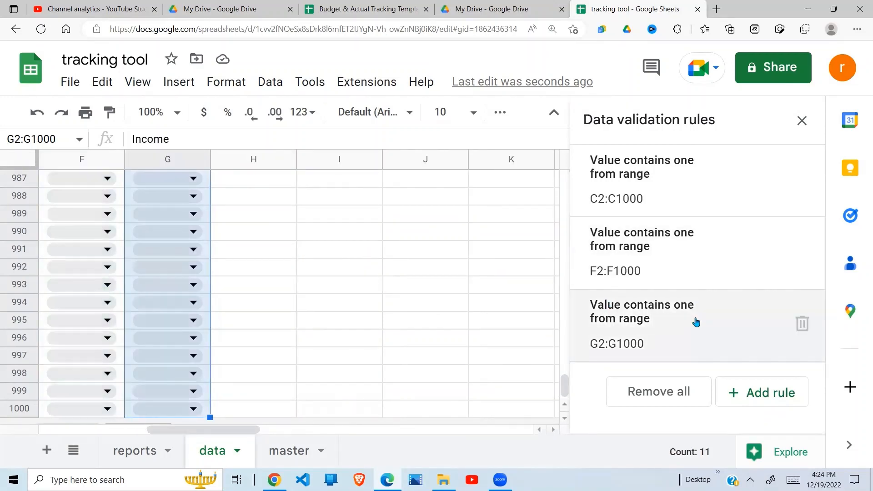
pyautogui.click(803, 324)
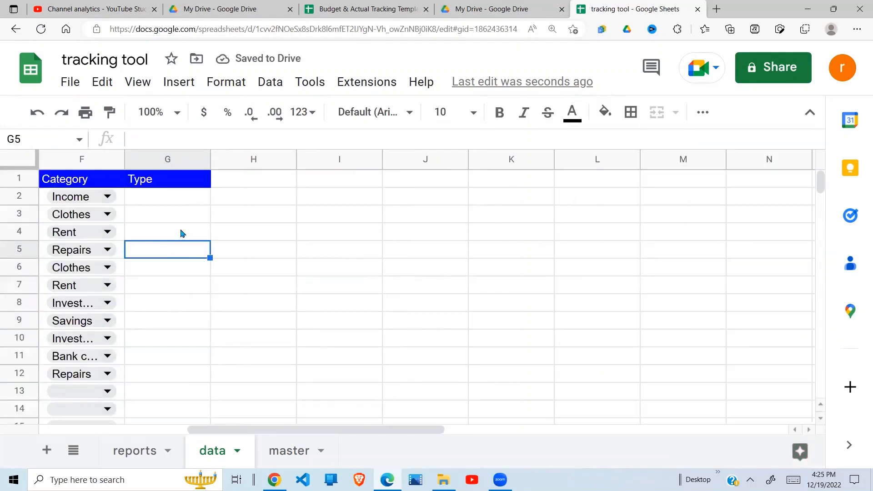
# Start a VLOOKUP formula in the first Type cell, G2, using the category in F2 as the search key.
pyautogui.press('Left')
pyautogui.press('Left')
pyautogui.press('Left')
pyautogui.press('Left')
pyautogui.press('Left')
pyautogui.press('Left')
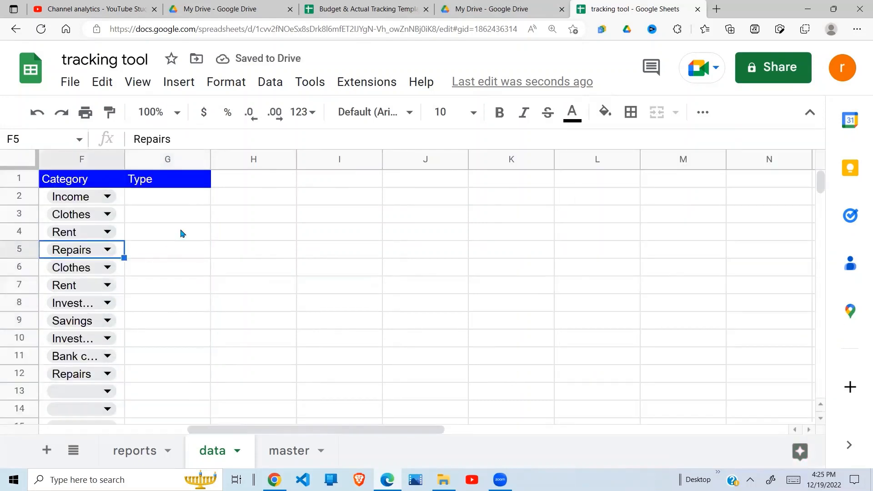
pyautogui.click(624, 202)
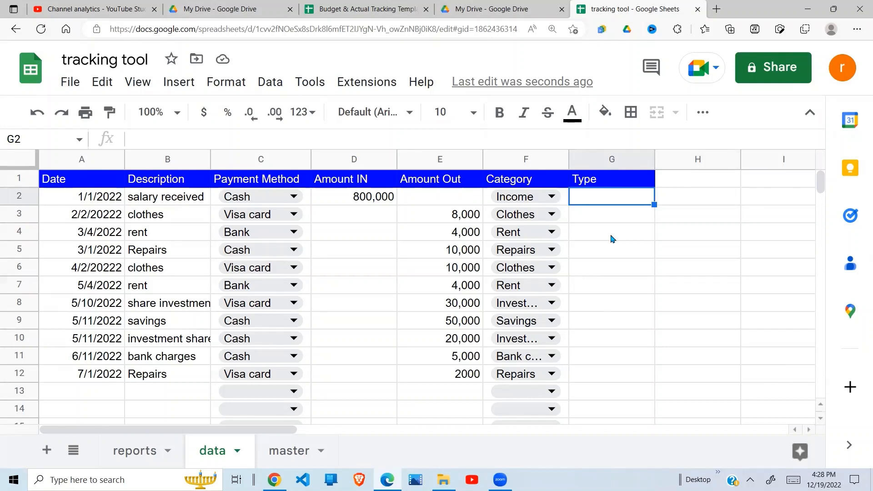
pyautogui.write('=vl')
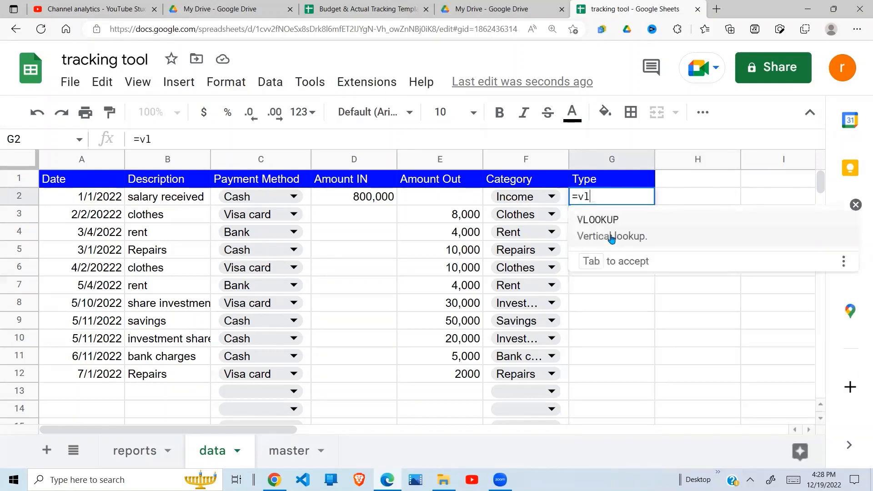
pyautogui.write('ookup(')
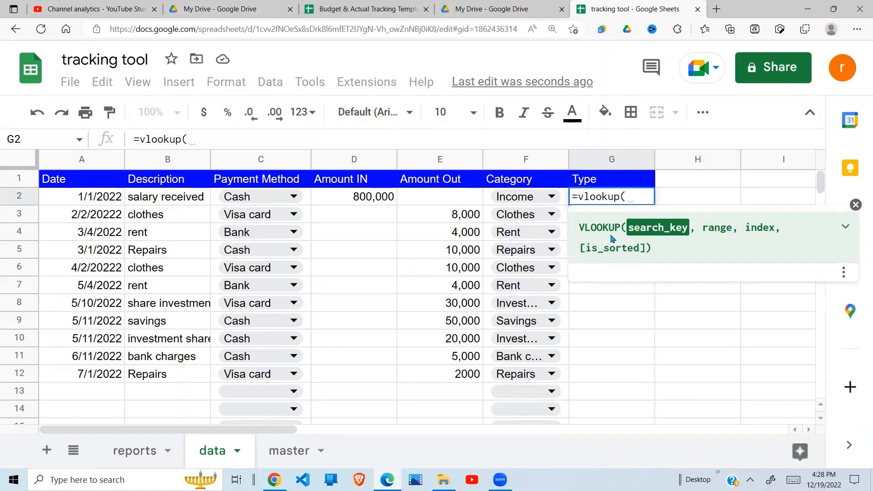
pyautogui.click(528, 200)
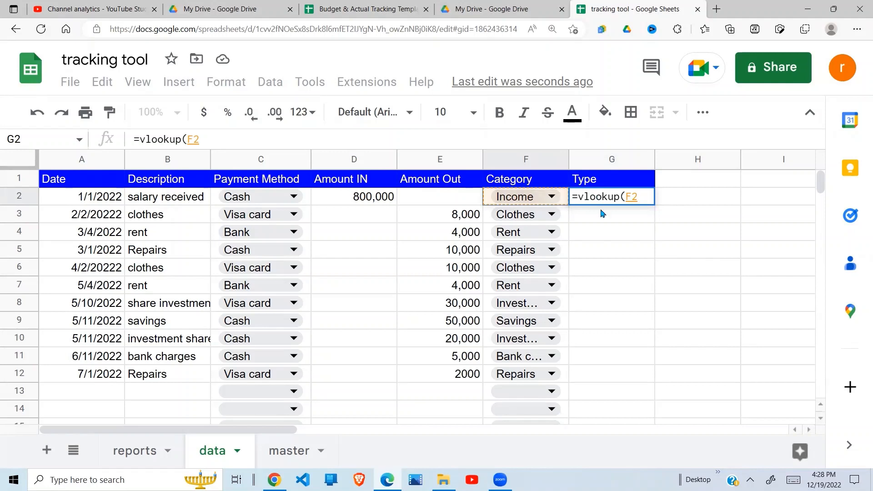
pyautogui.write(',')
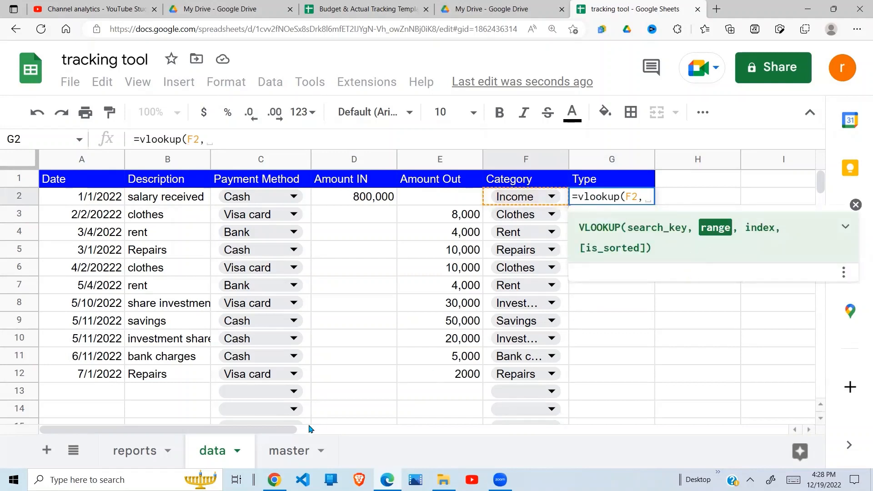
# Set the lookup range to master!A2:B, covering the master sheet's Category and Type columns with an open-ended last row.
pyautogui.click(289, 450)
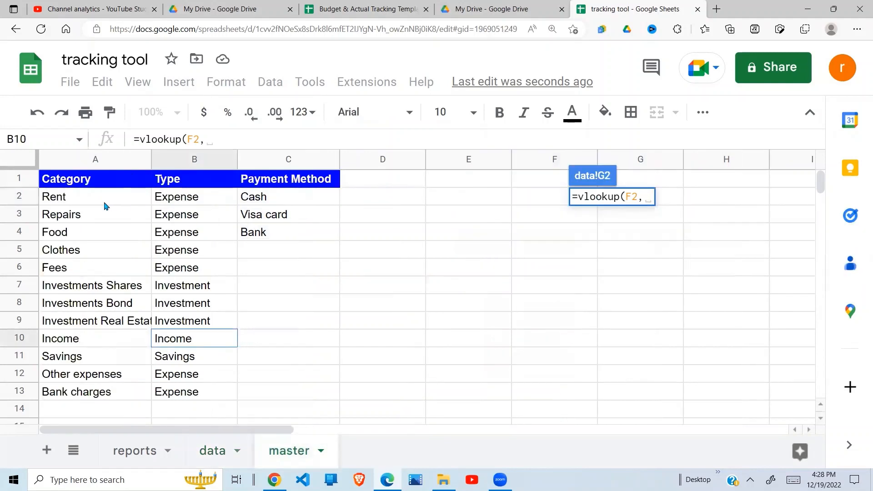
pyautogui.click(89, 197)
pyautogui.moveTo(223, 264); pyautogui.dragTo(214, 363)
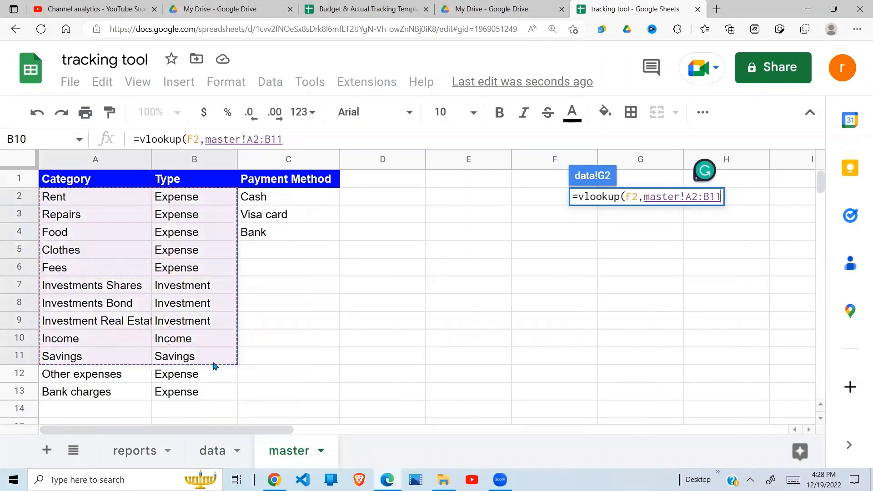
pyautogui.press('BackSpace')
pyautogui.press('BackSpace')
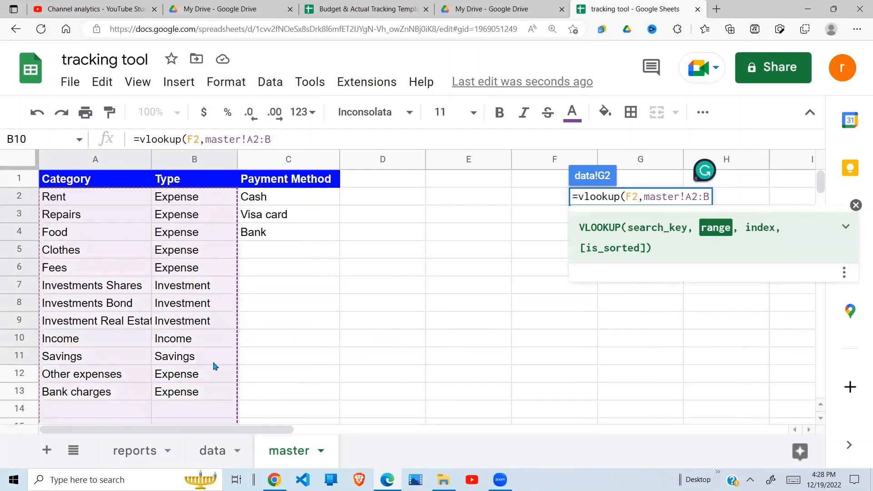
pyautogui.write(',')
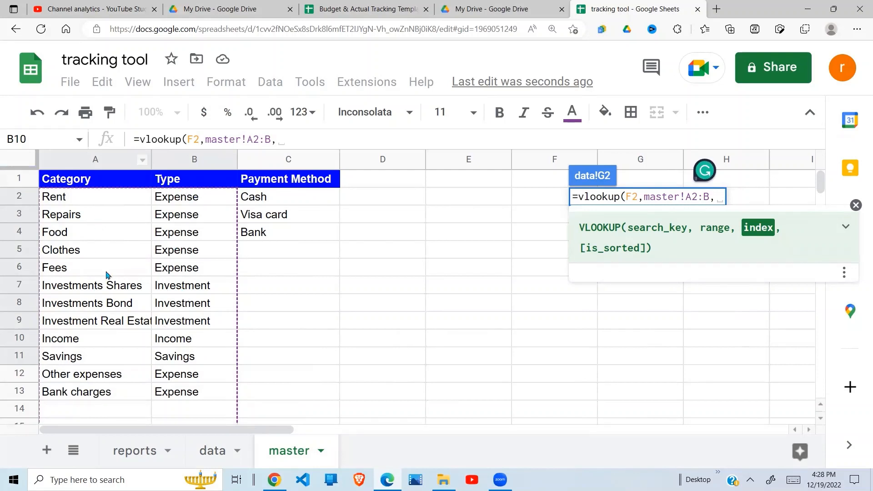
# Finish the VLOOKUP with column index 2 and is_sorted set to 0.
pyautogui.click(281, 144)
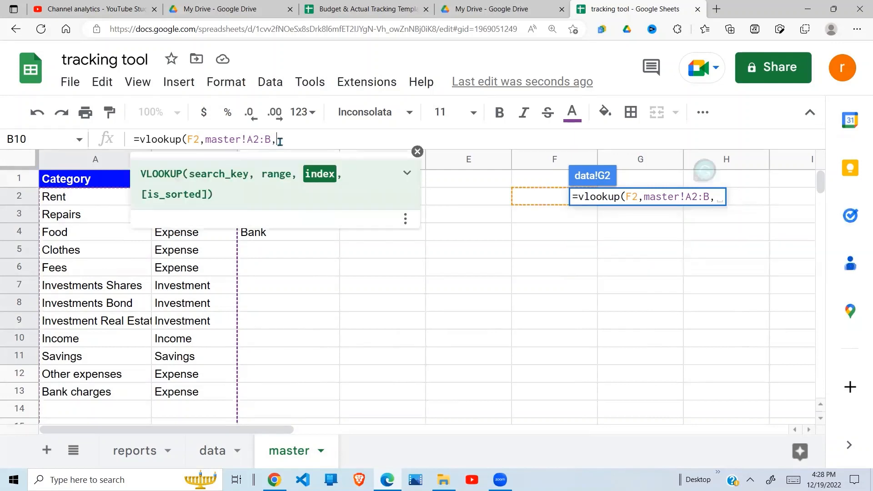
pyautogui.write('2,')
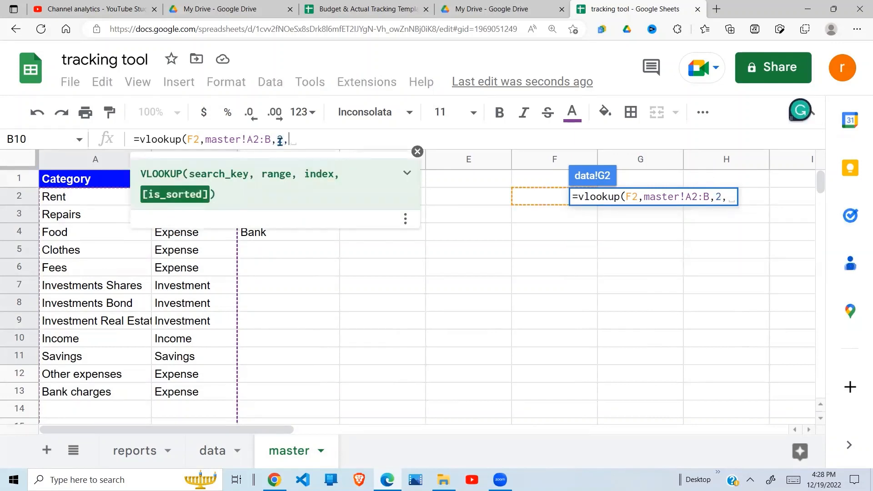
pyautogui.write('0')
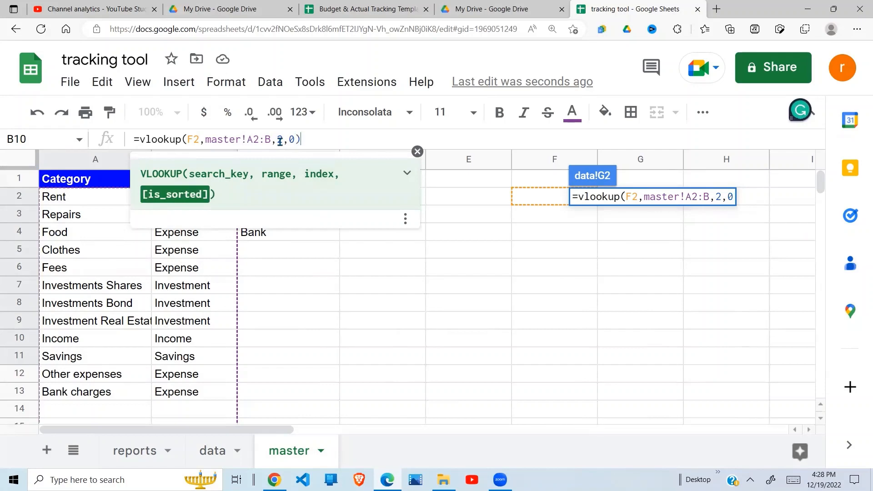
pyautogui.write(')')
pyautogui.press('Return')
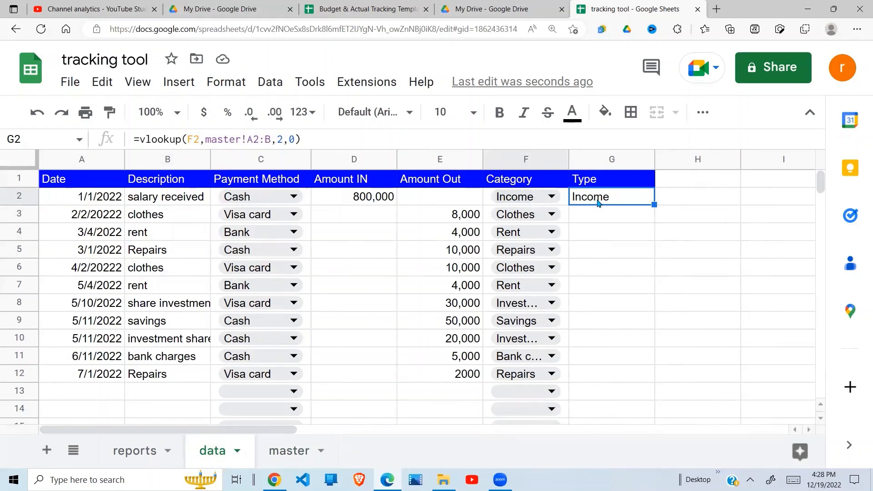
# Make the lookup range in G2's formula absolute as master!$A$2:$B and accept the suggested autofill for the Type cells below.
pyautogui.click(298, 453)
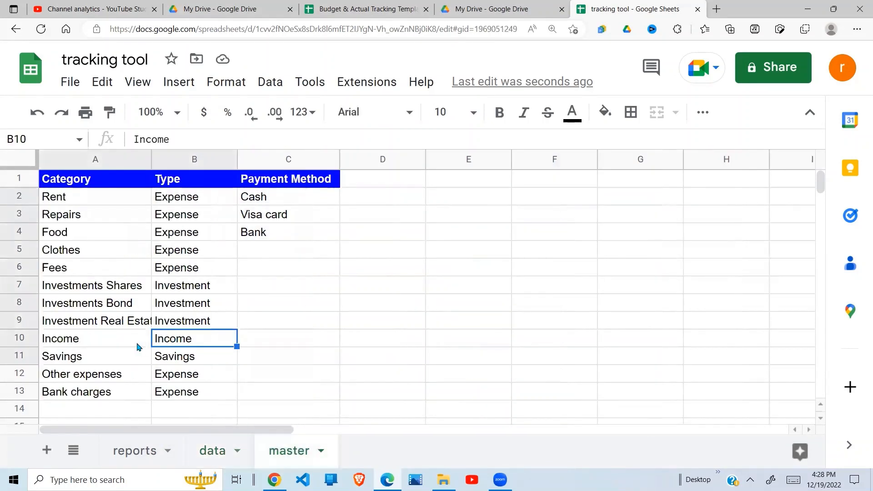
pyautogui.click(114, 348)
pyautogui.click(182, 343)
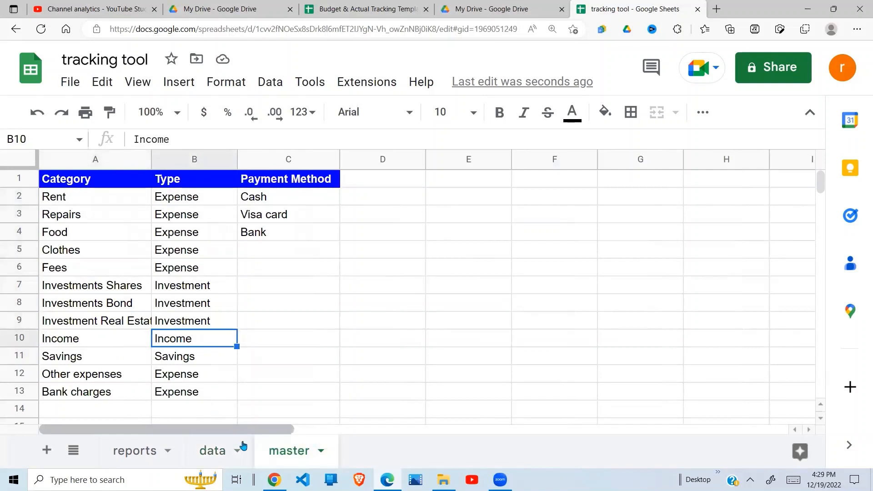
pyautogui.click(220, 451)
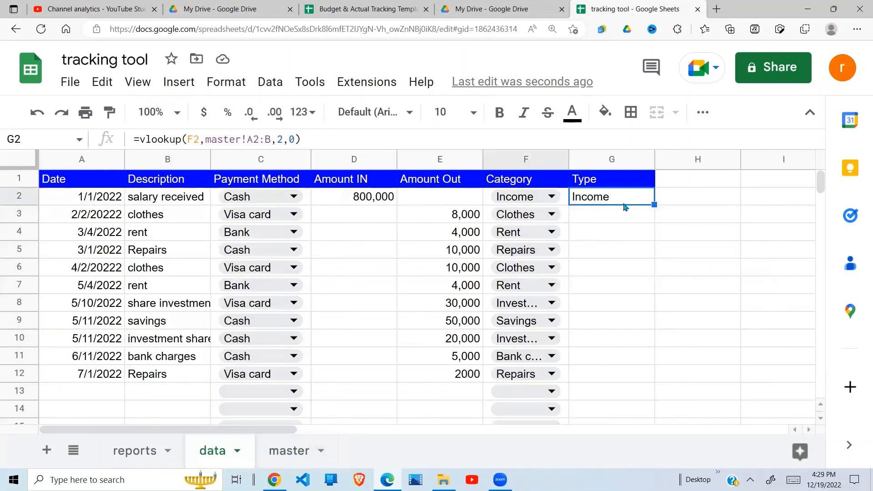
pyautogui.moveTo(273, 140); pyautogui.dragTo(220, 140)
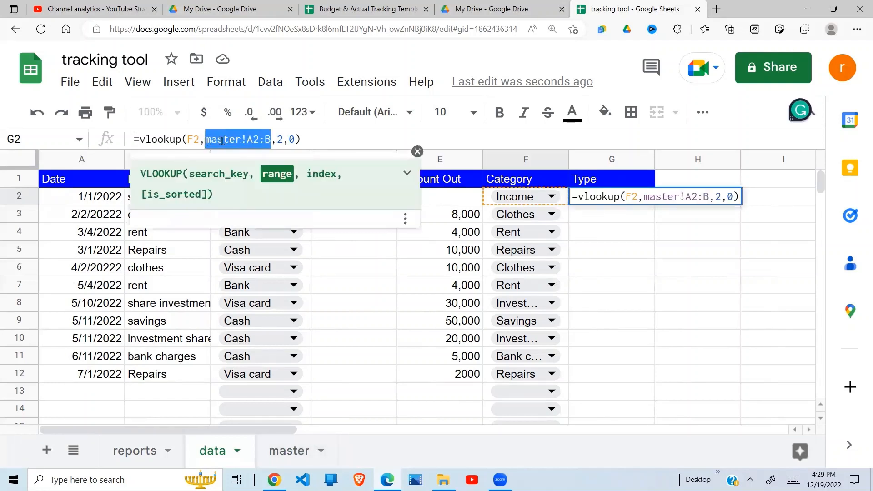
pyautogui.press('F4')
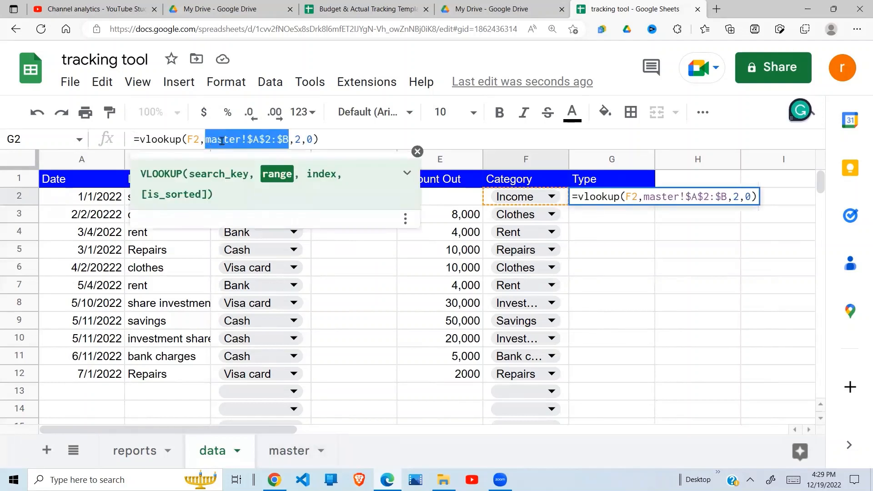
pyautogui.press('Return')
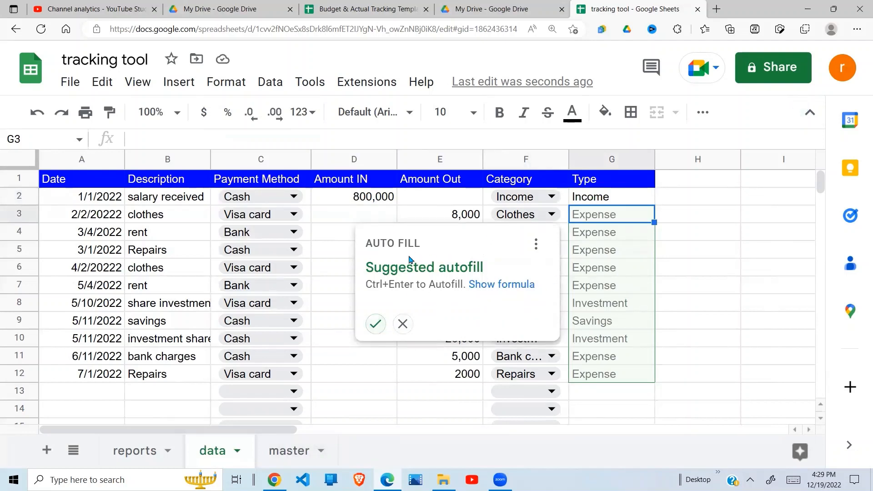
pyautogui.click(375, 324)
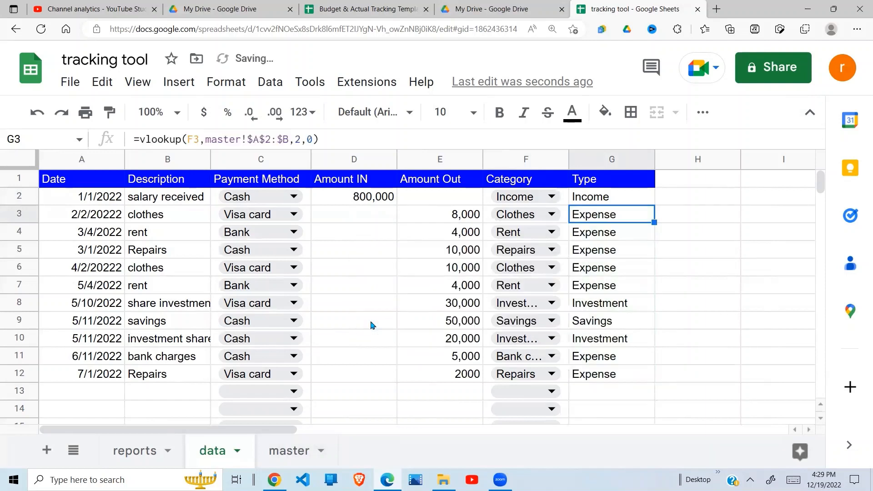
# Check the autofilled Type cells and their lookup formulas against the neighbouring categories.
pyautogui.click(635, 319)
pyautogui.click(623, 200)
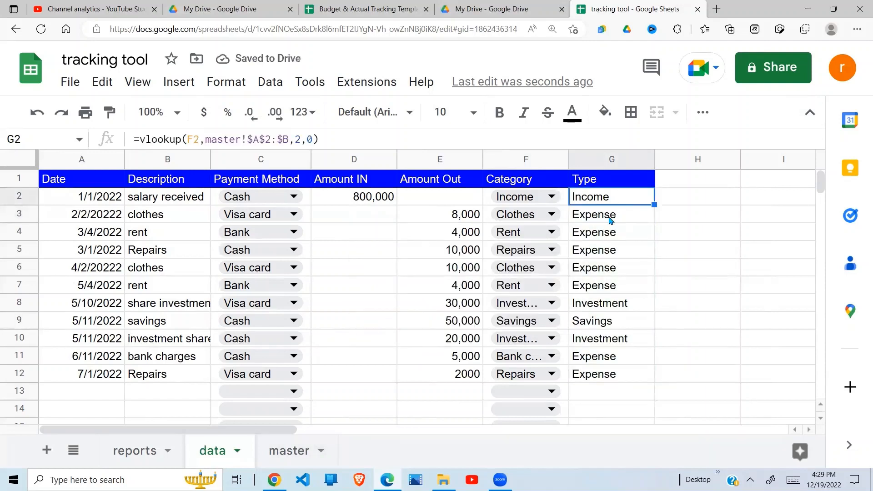
pyautogui.click(603, 219)
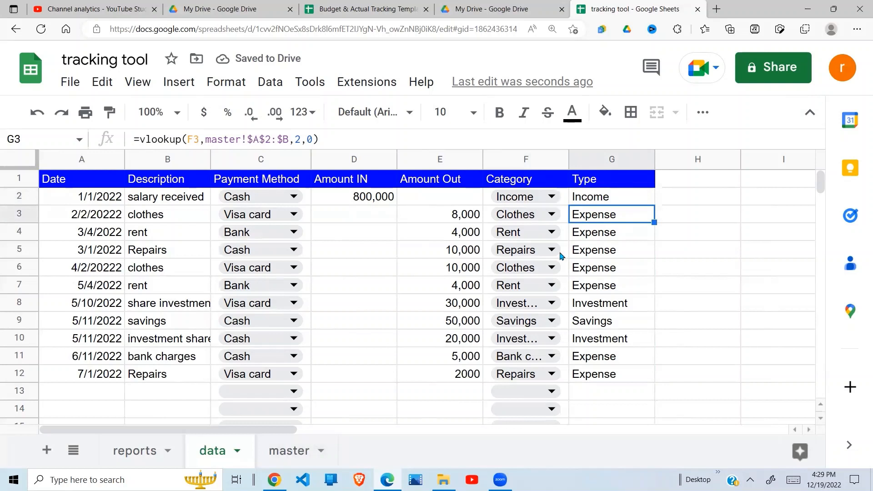
pyautogui.click(523, 304)
pyautogui.click(633, 303)
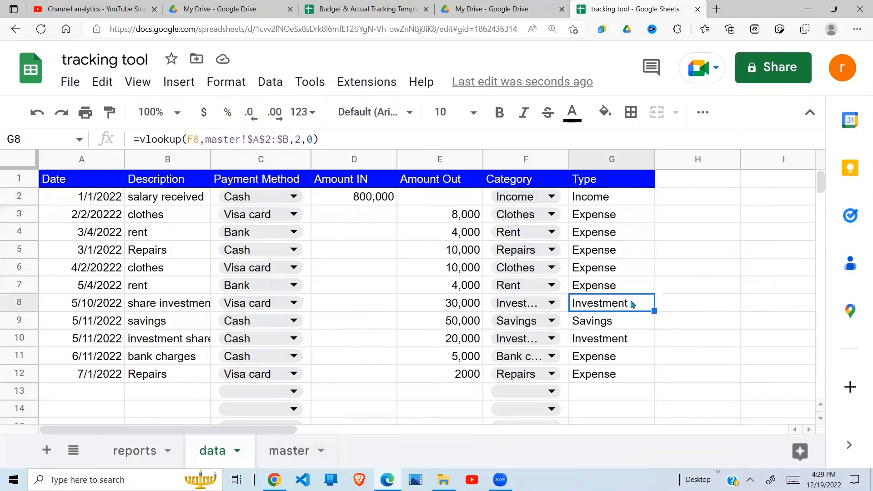
pyautogui.click(608, 327)
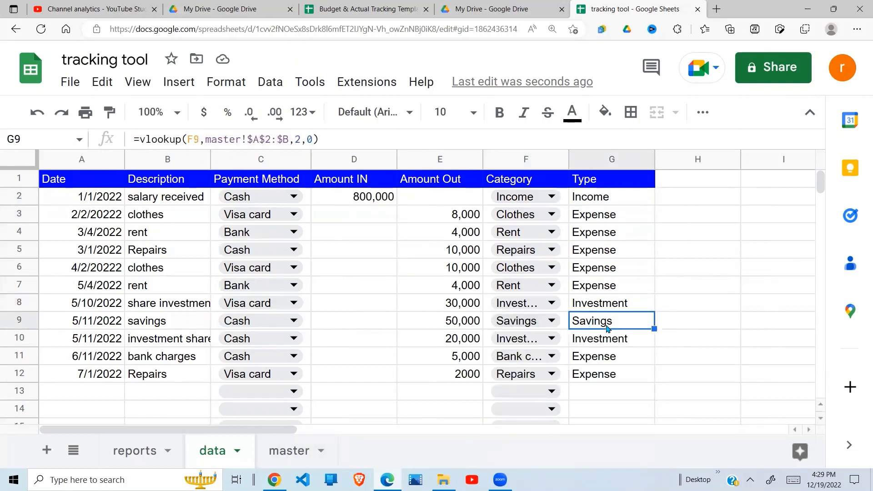
pyautogui.click(593, 372)
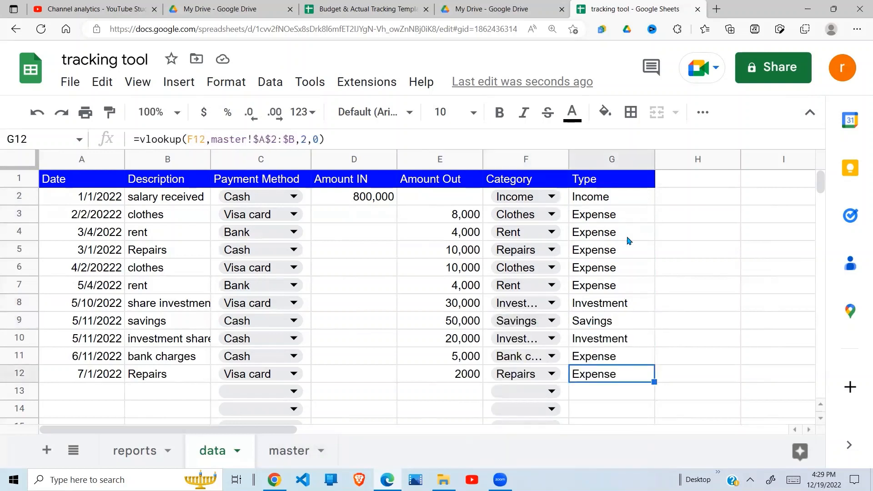
pyautogui.click(626, 200)
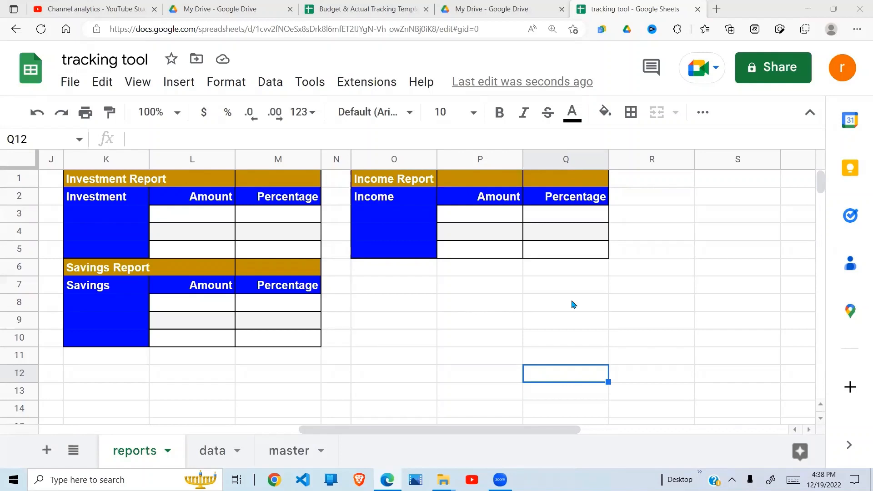
# Enter the row labels Planned, Actual and Variance in O3:O5 of the Income Report on the reports sheet.
pyautogui.click(414, 219)
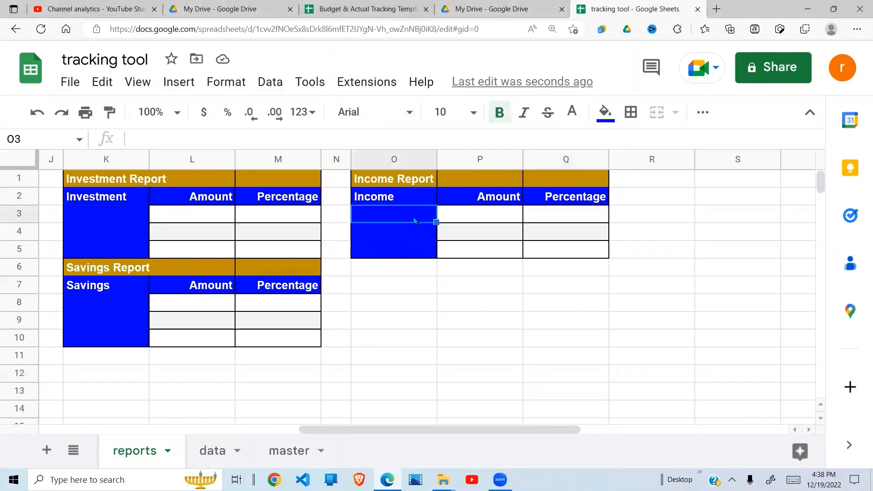
pyautogui.write('Pa')
pyautogui.press('BackSpace')
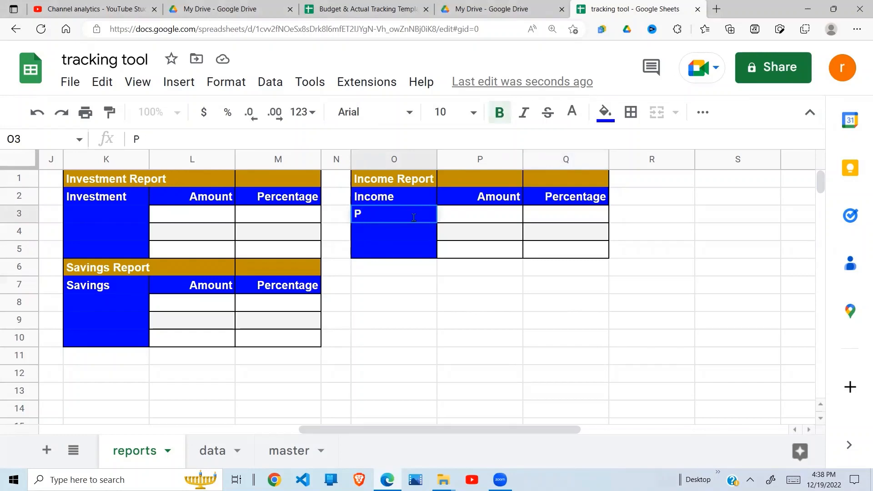
pyautogui.write('lanned')
pyautogui.press('Return')
pyautogui.write('Act')
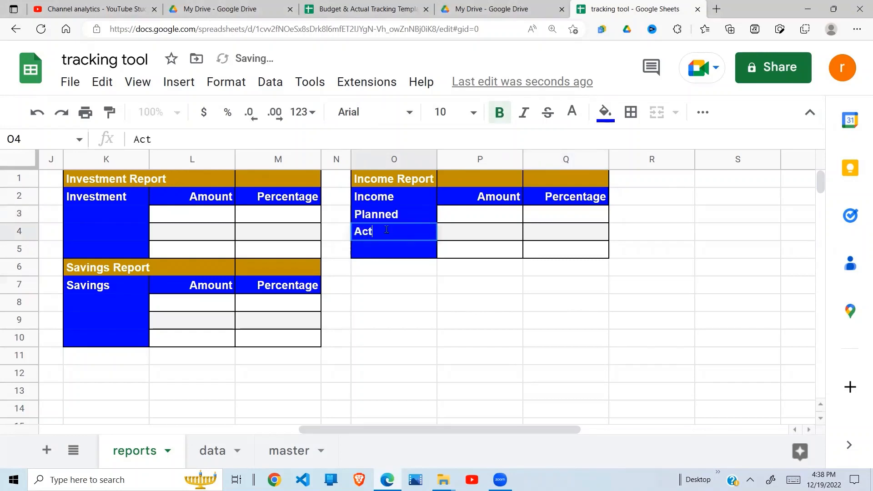
pyautogui.write('ual')
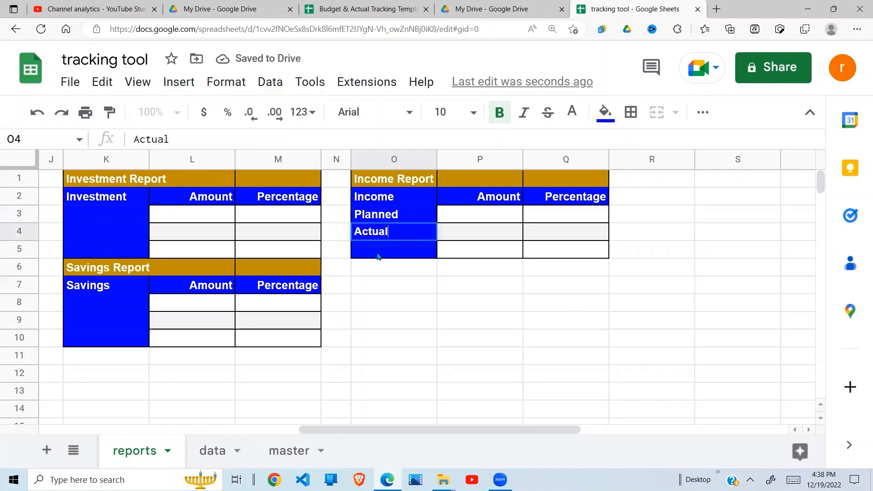
pyautogui.press('Return')
pyautogui.write('Variance')
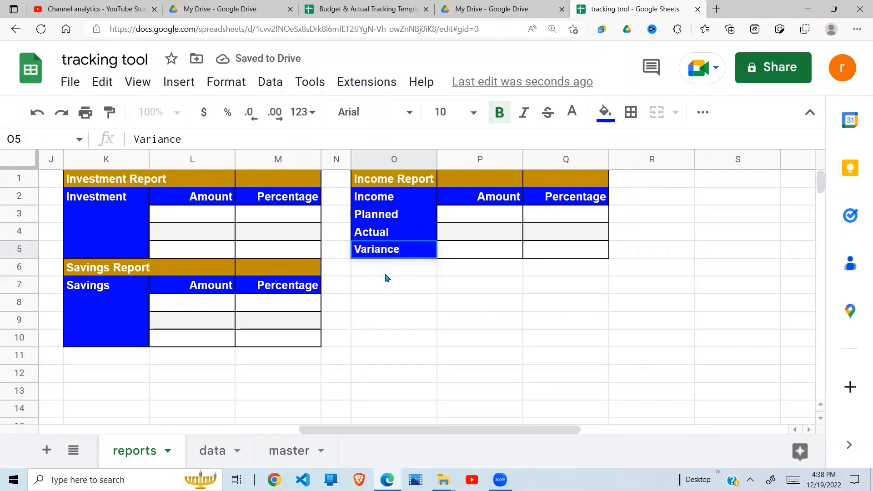
pyautogui.press('Return')
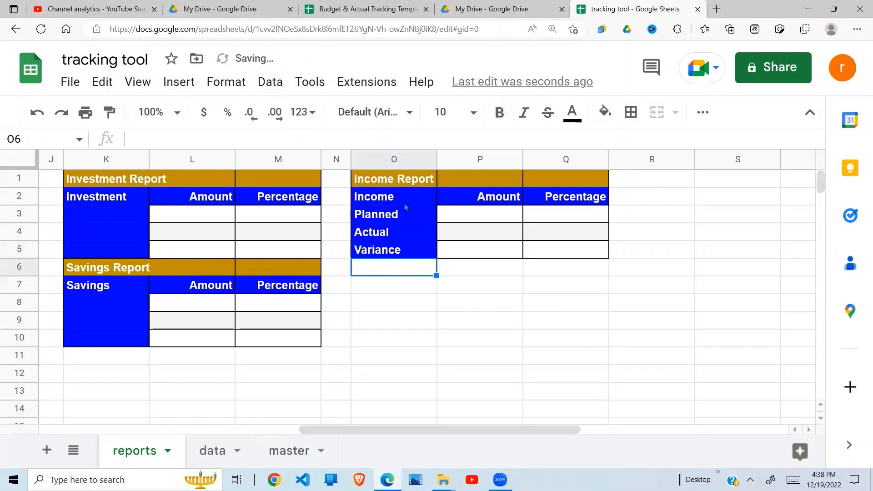
# Copy the Planned, Actual and Variance labels from the Income Report into K3:K5 of the Investment Report.
pyautogui.moveTo(406, 199); pyautogui.dragTo(415, 249)
pyautogui.click(456, 248)
pyautogui.moveTo(395, 217); pyautogui.dragTo(394, 258)
pyautogui.hotkey('ctrl', 'c')
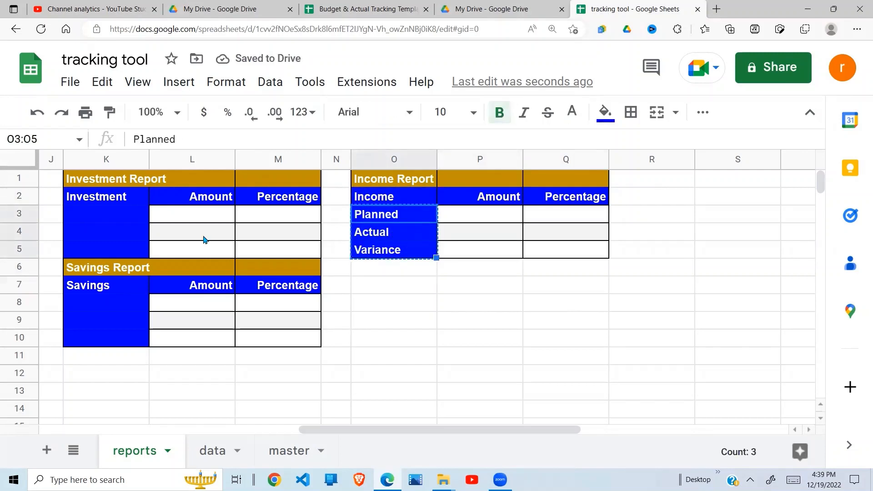
pyautogui.click(132, 223)
pyautogui.hotkey('ctrl', 'v')
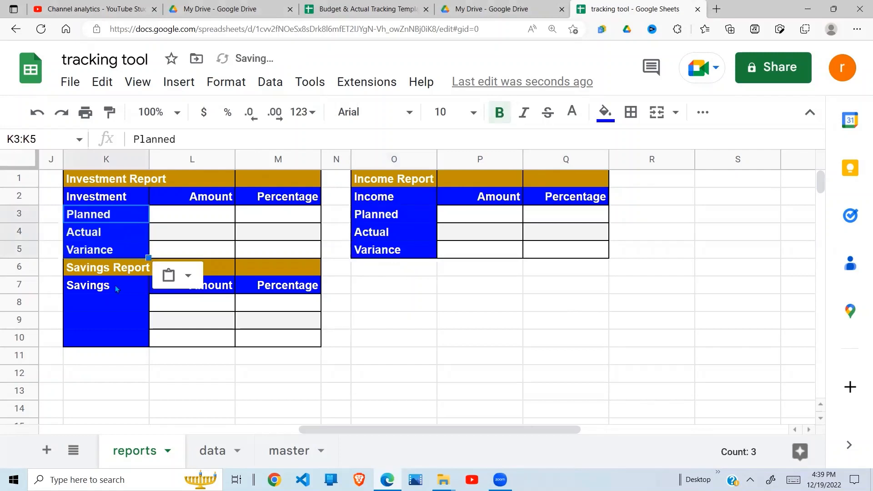
# Paste the copied Planned, Actual and Variance labels into K8:K10 of the Savings Report.
pyautogui.click(102, 304)
pyautogui.hotkey('ctrl', 'v')
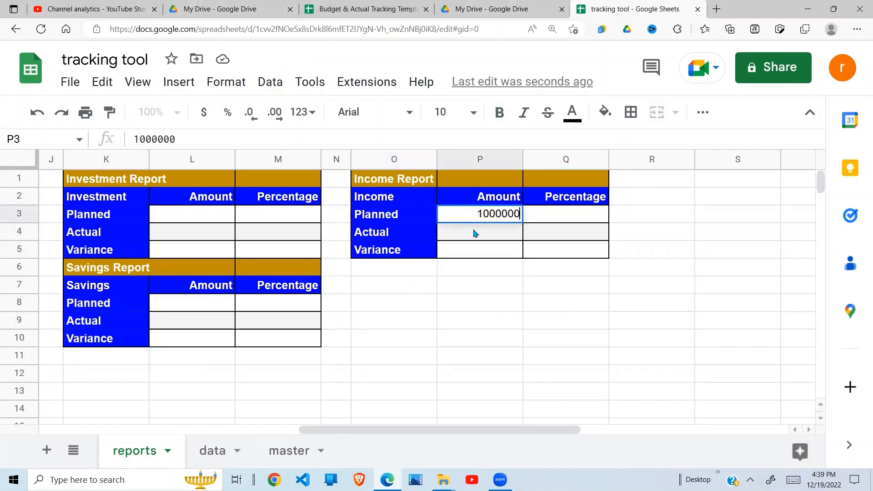
# Enter 1,000,000 as the Planned amount in P3 of the Income Report.
pyautogui.press('BackSpace')
pyautogui.press('BackSpace')
pyautogui.press('BackSpace')
pyautogui.press('BackSpace')
pyautogui.press('BackSpace')
pyautogui.press('BackSpace')
pyautogui.press('BackSpace')
pyautogui.write('1,0')
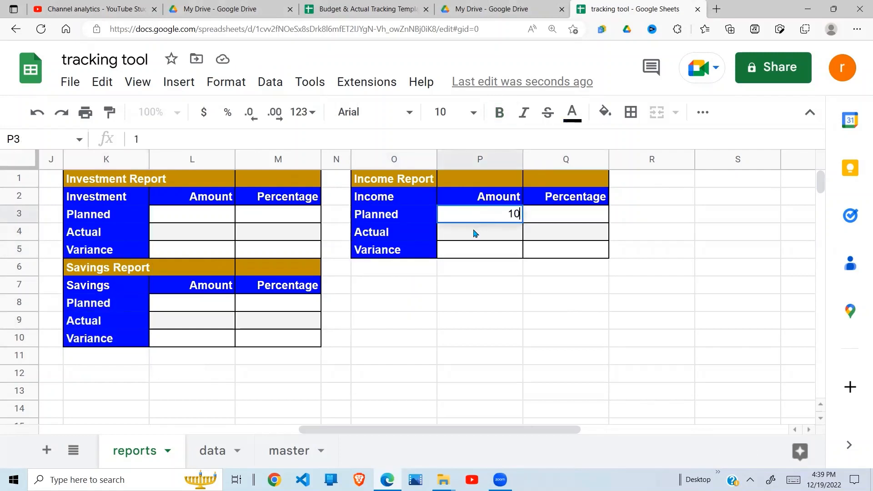
pyautogui.write('00,000')
pyautogui.press('Return')
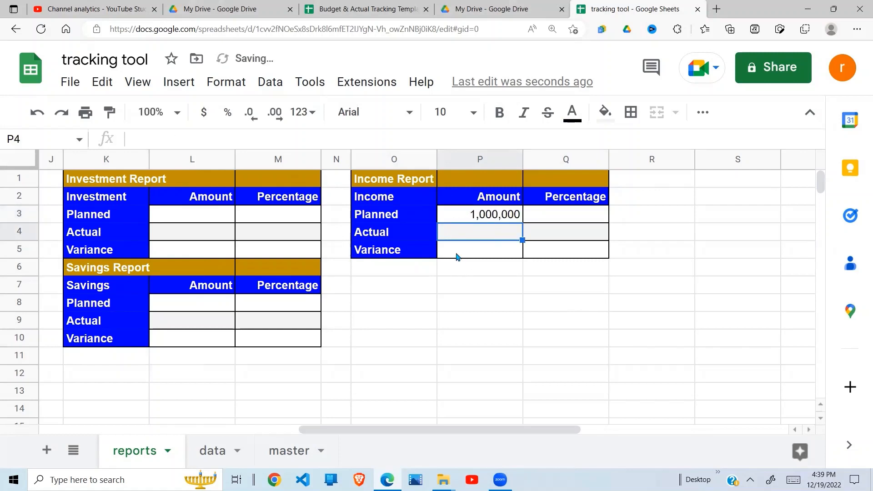
# Calculate the Income Report's Variance amount in P5 with the formula =P3-P4.
pyautogui.click(483, 254)
pyautogui.write('=')
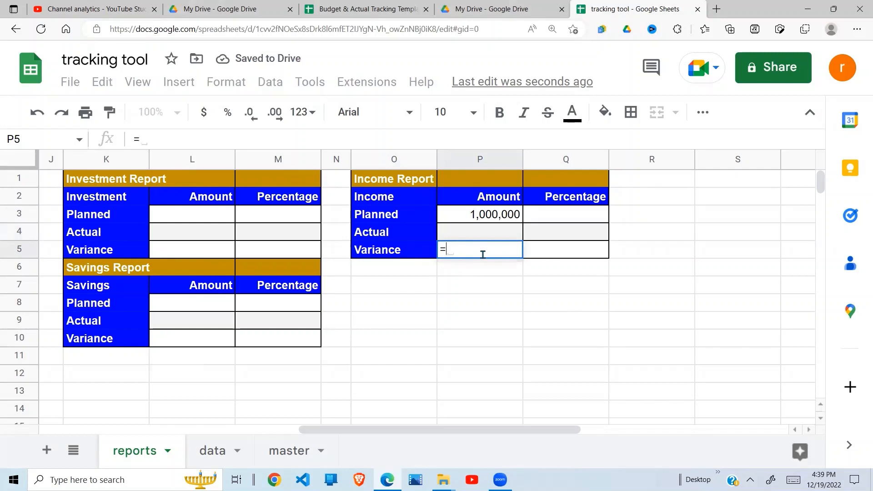
pyautogui.click(507, 220)
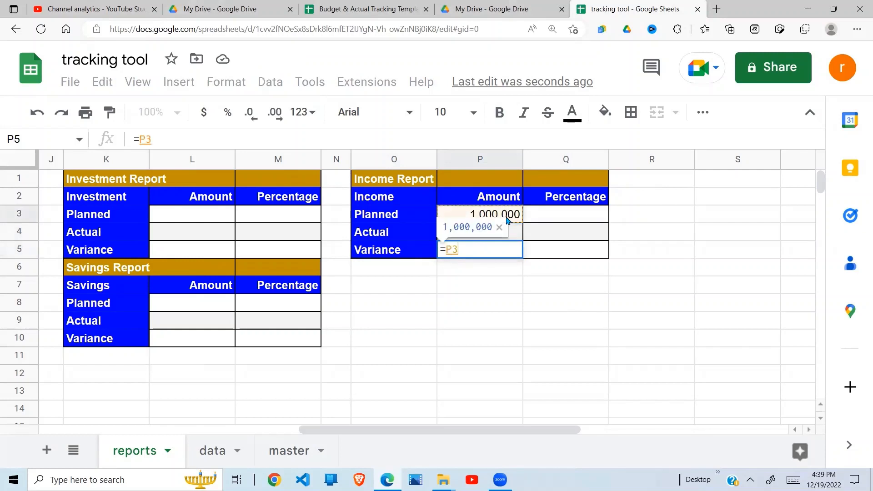
pyautogui.write('-')
pyautogui.click(487, 239)
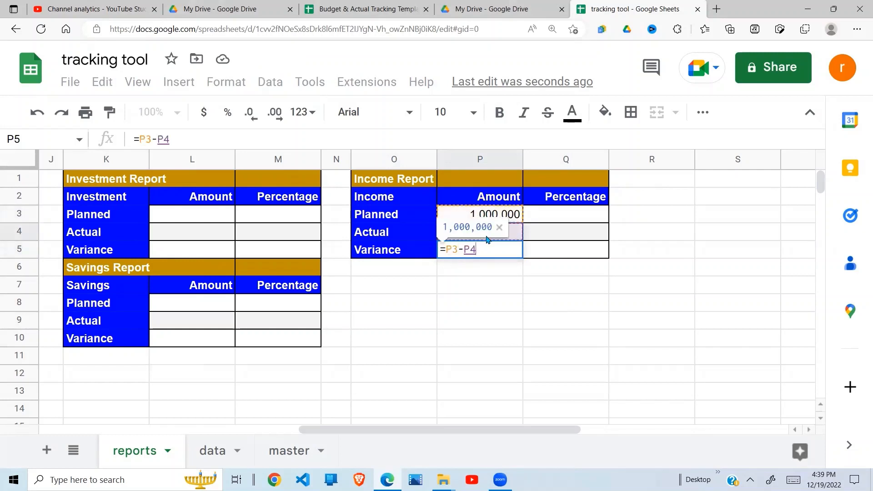
pyautogui.press('Return')
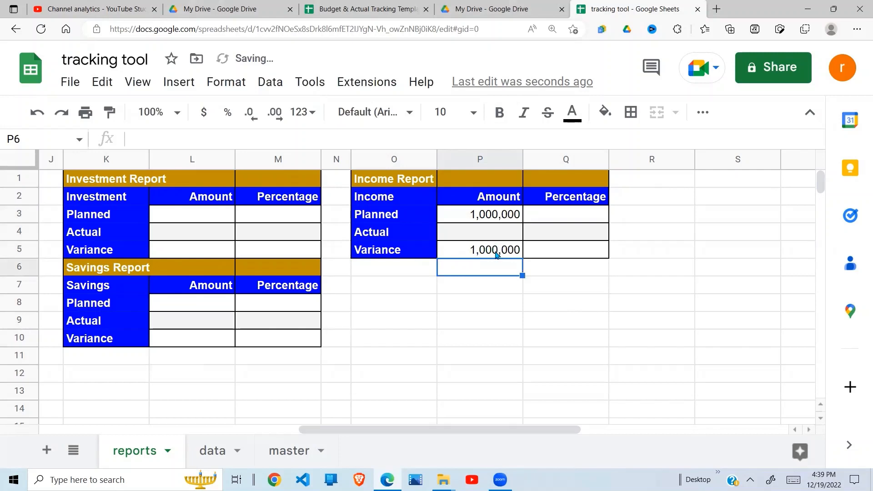
# Copy the variance formula from P5 into the Variance amounts of the Investment Report (L5) and Savings Report (L10).
pyautogui.click(497, 254)
pyautogui.hotkey('ctrl', 'c')
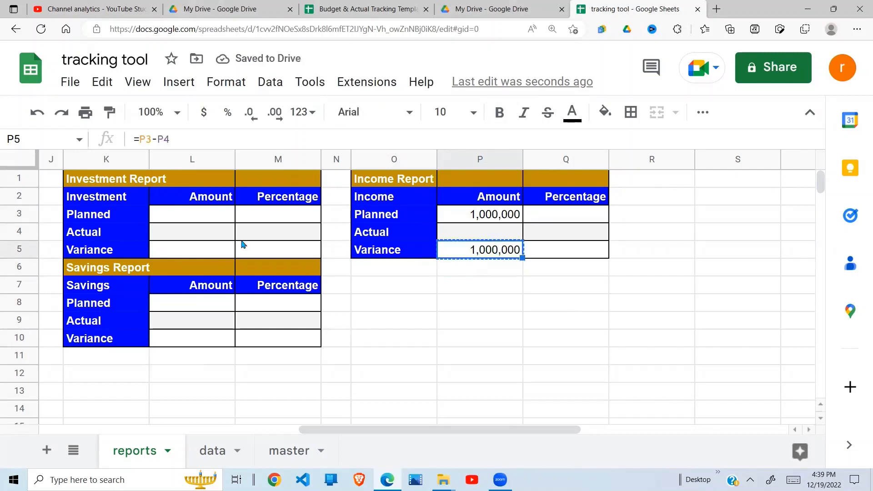
pyautogui.click(220, 248)
pyautogui.hotkey('ctrl', 'v')
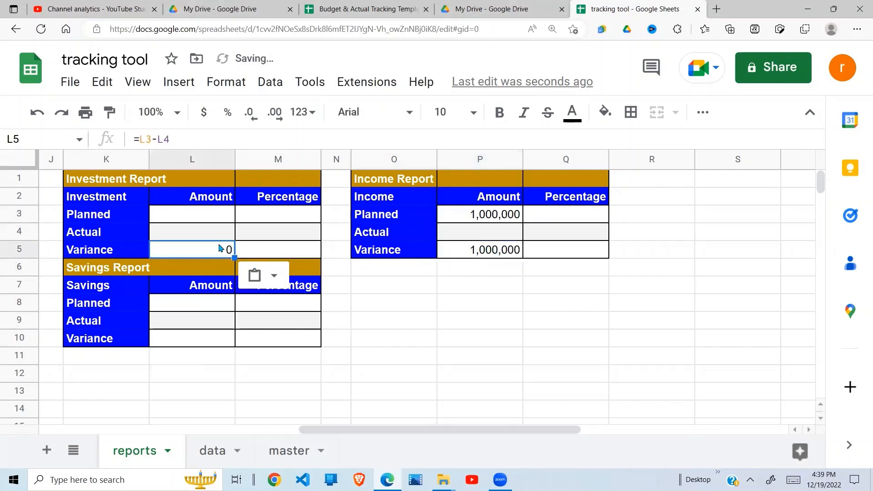
pyautogui.click(205, 341)
pyautogui.hotkey('ctrl', 'v')
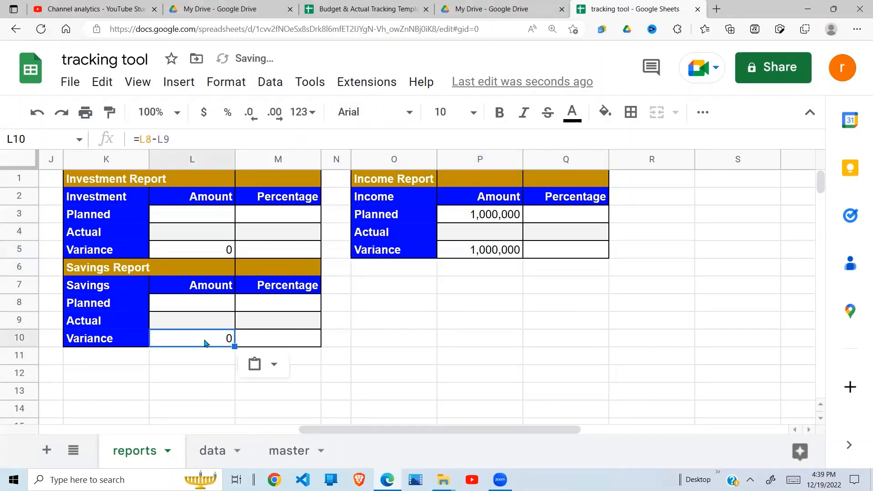
# Begin a SUMIF formula in the Income Report's Actual amount cell P4, using the open-ended Category range data!F2:F.
pyautogui.click(490, 235)
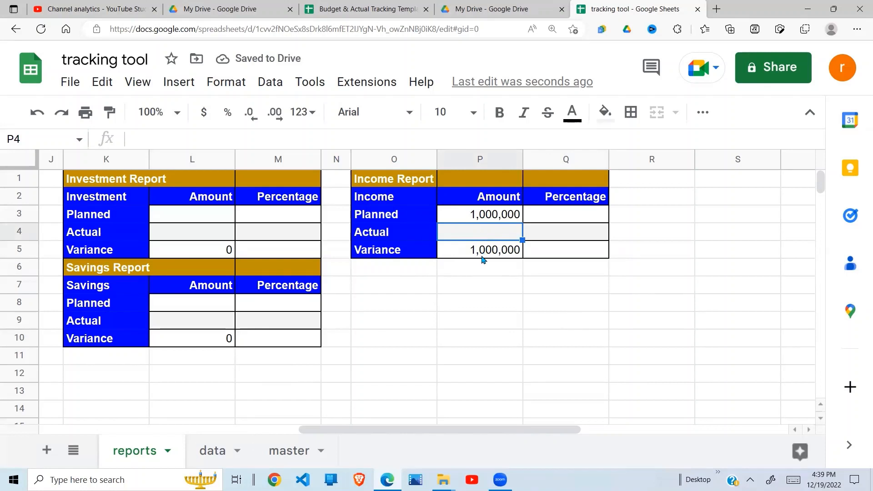
pyautogui.write('=sum')
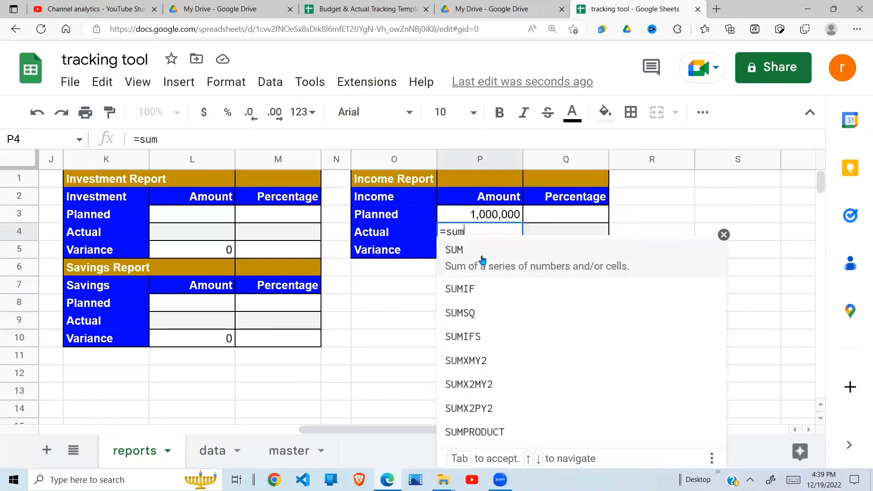
pyautogui.write('if(')
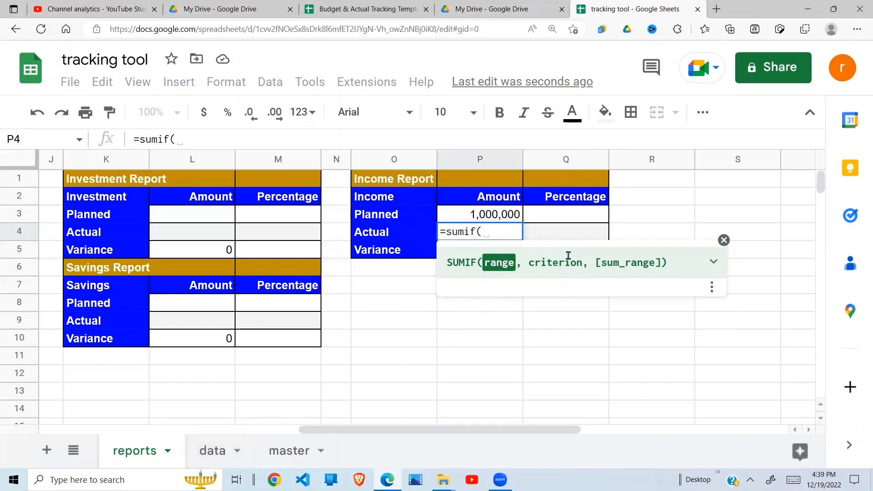
pyautogui.click(216, 451)
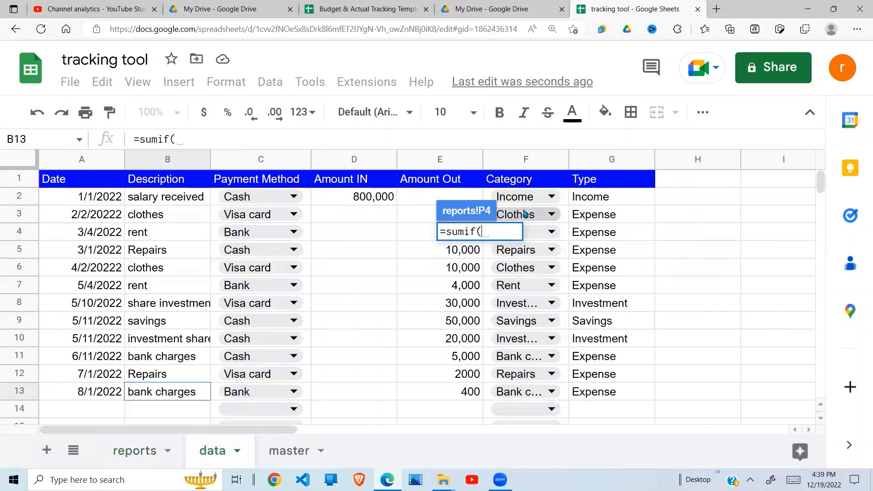
pyautogui.click(536, 197)
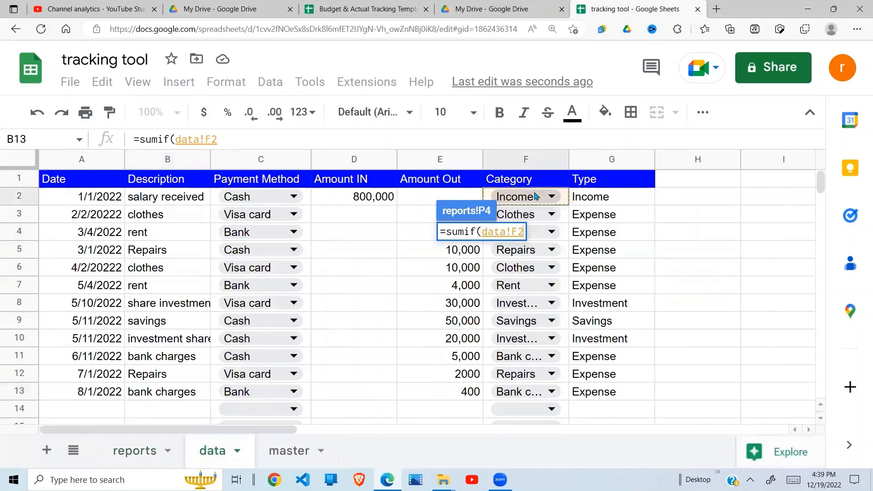
pyautogui.moveTo(536, 196); pyautogui.dragTo(530, 250)
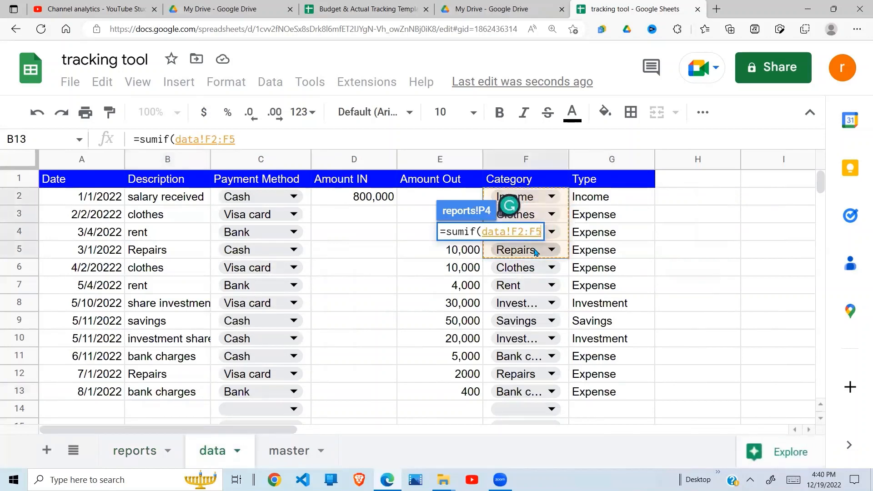
pyautogui.click(236, 139)
pyautogui.press('BackSpace')
pyautogui.write(',')
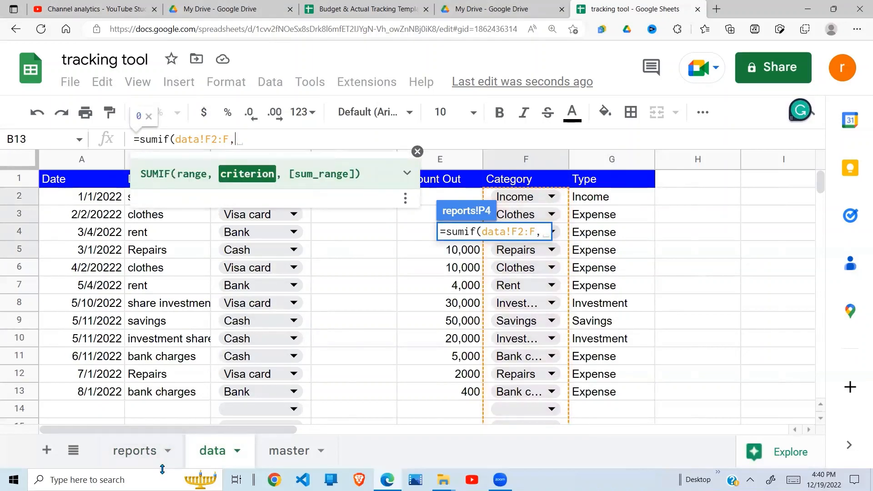
# Complete P4's SUMIF with the Income heading O2 as criterion and the Amount IN column data!D2:D as sum range.
pyautogui.click(136, 451)
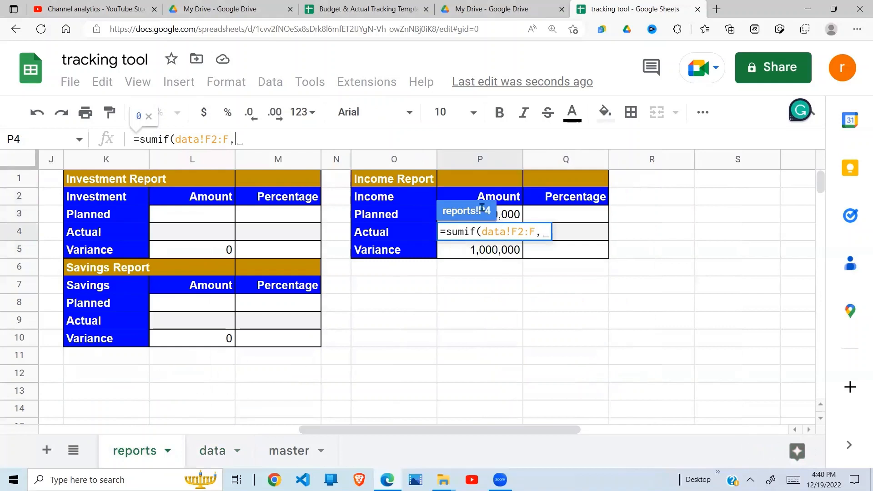
pyautogui.click(401, 192)
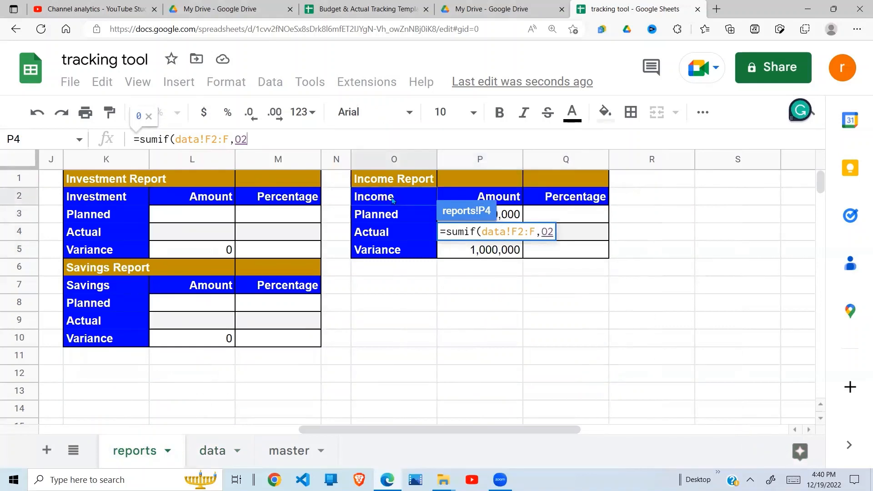
pyautogui.write(',')
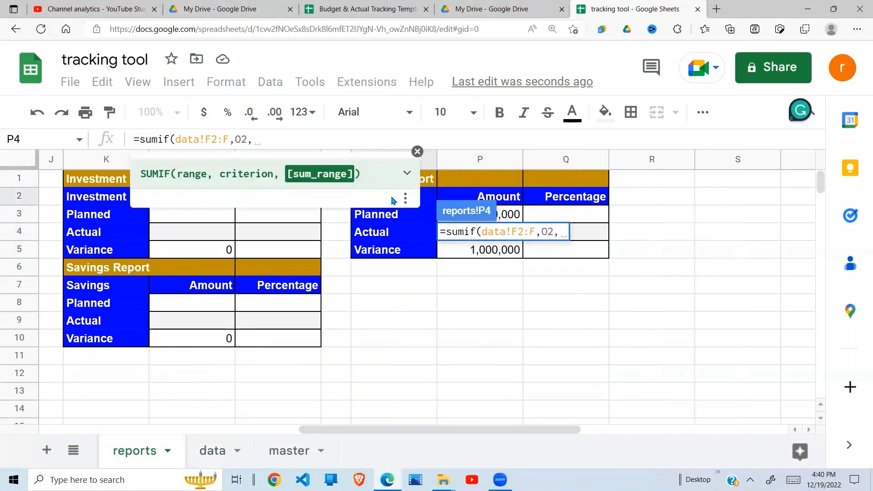
pyautogui.click(215, 453)
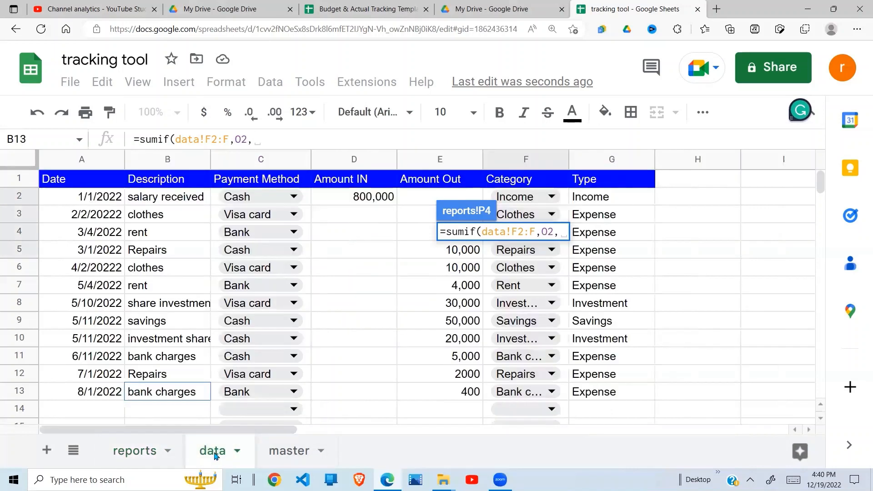
pyautogui.click(383, 199)
pyautogui.press('BackSpace')
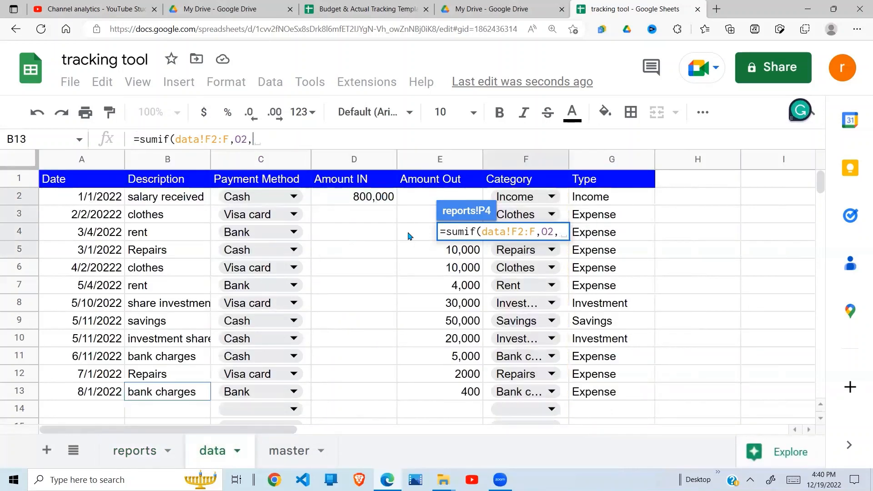
pyautogui.moveTo(386, 198); pyautogui.dragTo(386, 273)
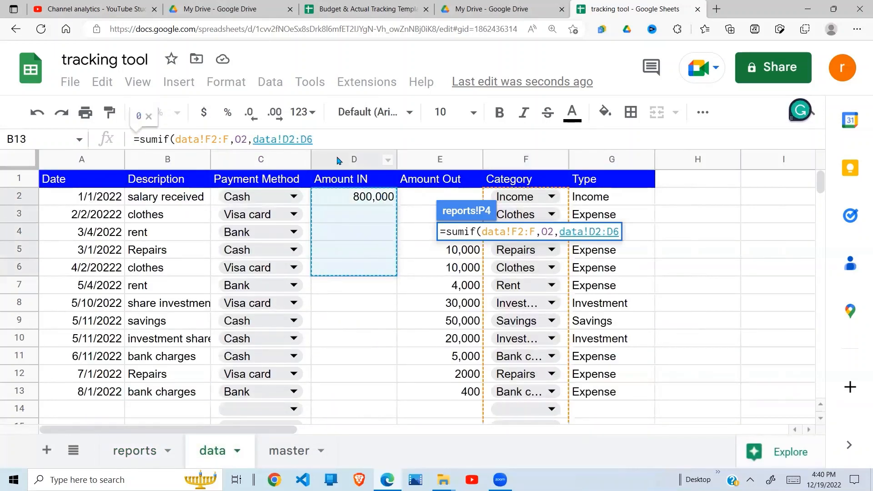
pyautogui.press('BackSpace')
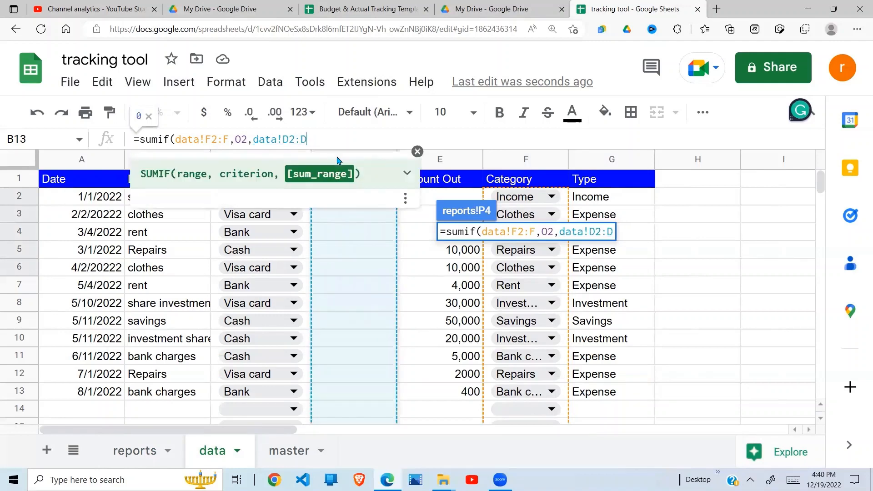
pyautogui.write(')')
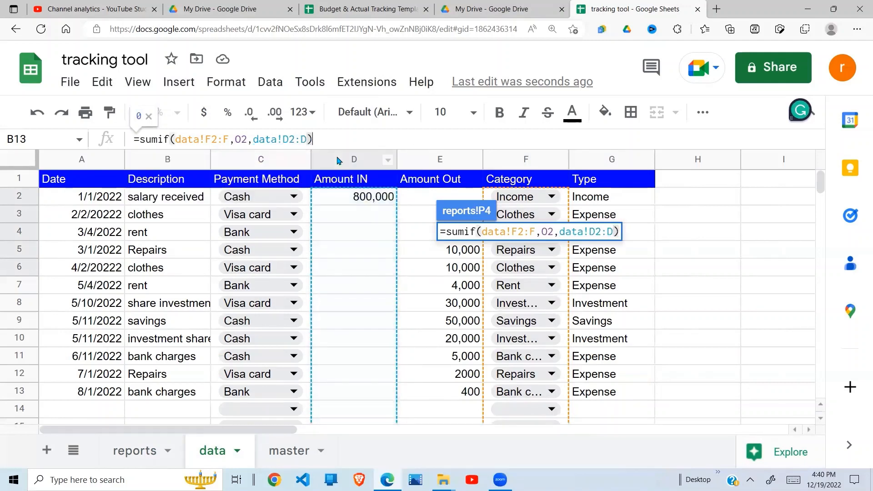
pyautogui.press('Return')
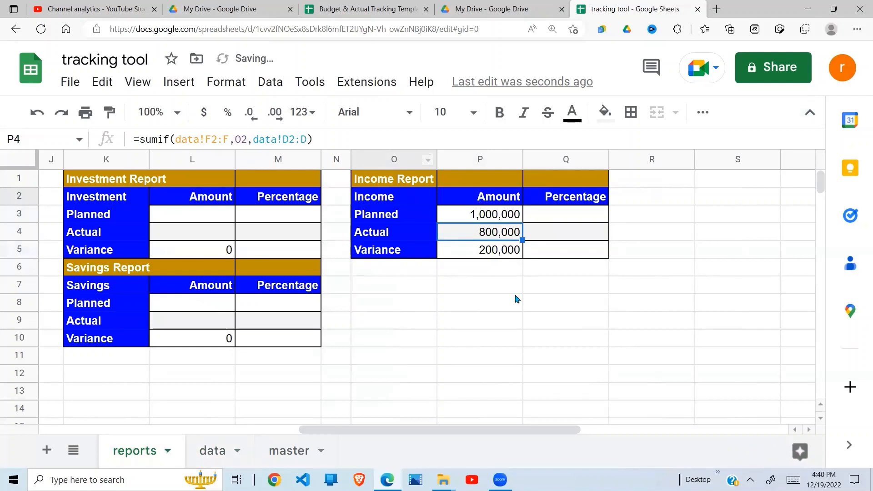
pyautogui.click(518, 286)
pyautogui.click(501, 236)
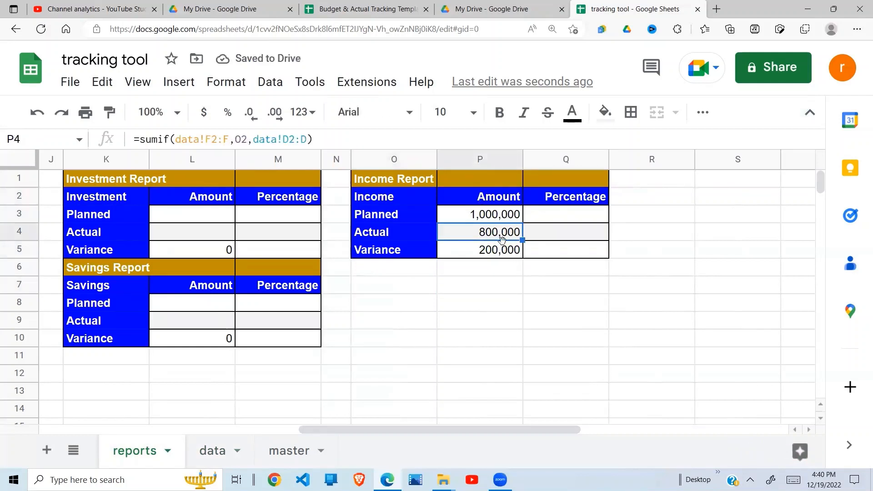
# Build the Planned percentage formula =P3/P3 in Q3 of the Income Report.
pyautogui.click(575, 221)
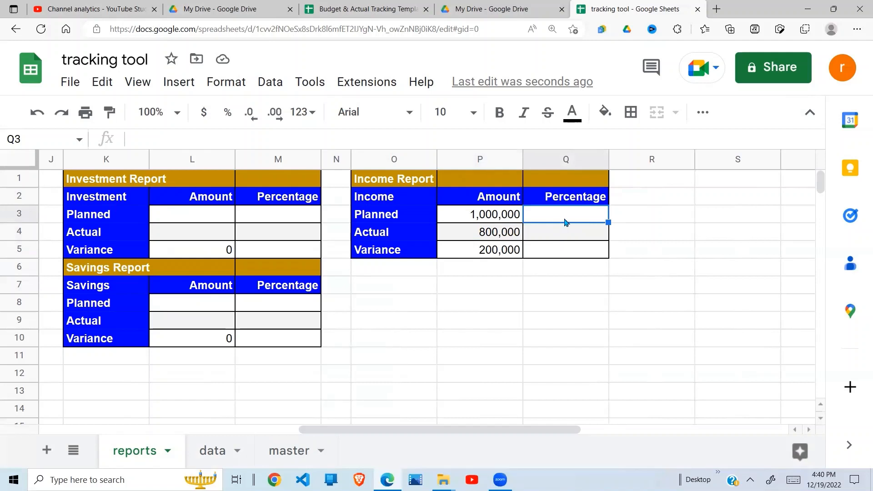
pyautogui.doubleClick(565, 221)
pyautogui.write('=')
pyautogui.click(512, 217)
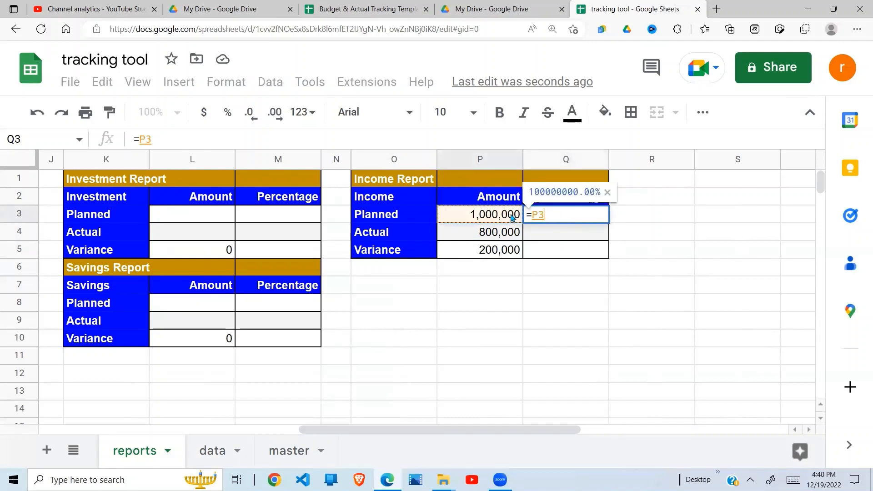
pyautogui.write('/')
pyautogui.click(509, 217)
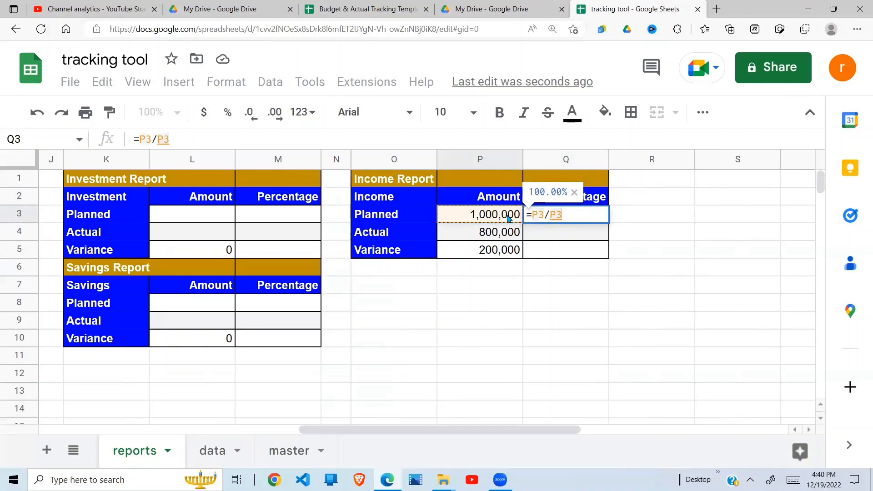
# Make the divisor absolute in Q3 as =P3/$P$3 and accept the suggested autofill for the remaining Income Report percentages.
pyautogui.press('F4')
pyautogui.press('Return')
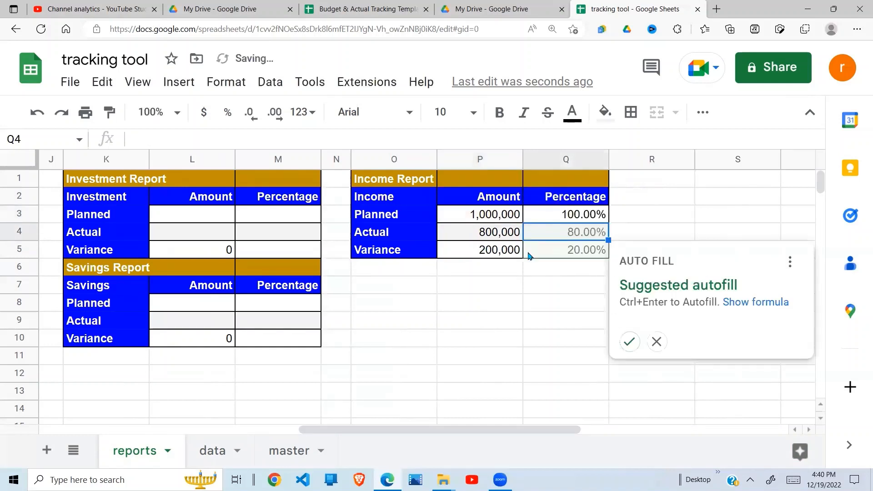
pyautogui.click(629, 343)
pyautogui.press('Down')
pyautogui.press('Down')
pyautogui.press('Down')
pyautogui.press('Down')
pyautogui.press('Down')
pyautogui.press('Down')
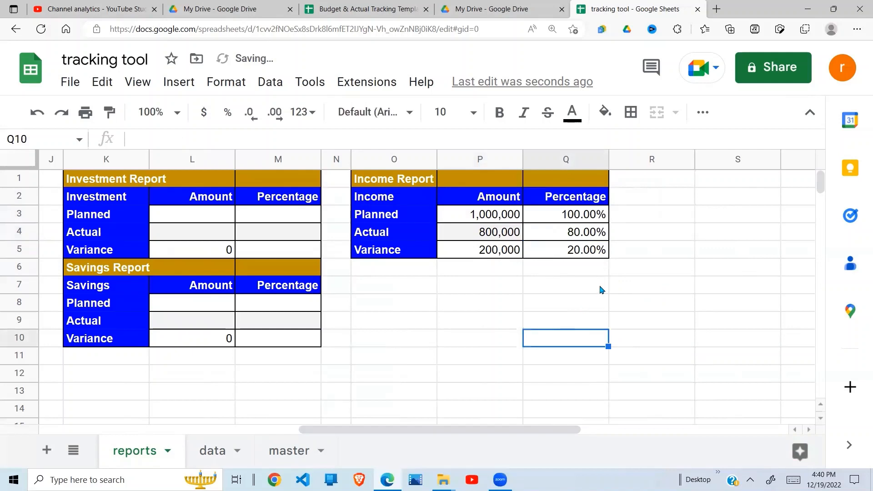
# Copy the planned income percentage formula from Q3 into the Investment Report's planned percentage cell M3.
pyautogui.press('Up')
pyautogui.press('Up')
pyautogui.press('Up')
pyautogui.press('Up')
pyautogui.press('Up')
pyautogui.press('Up')
pyautogui.press('Up')
pyautogui.hotkey('ctrl', 'c')
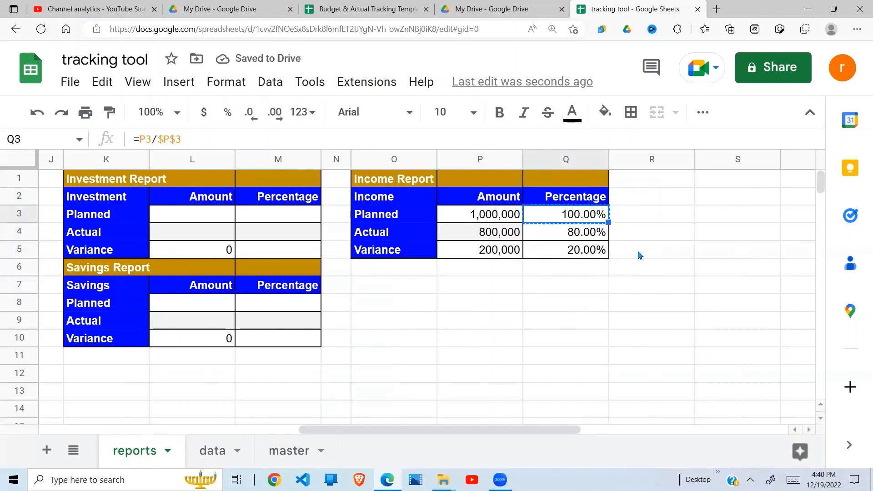
pyautogui.click(291, 221)
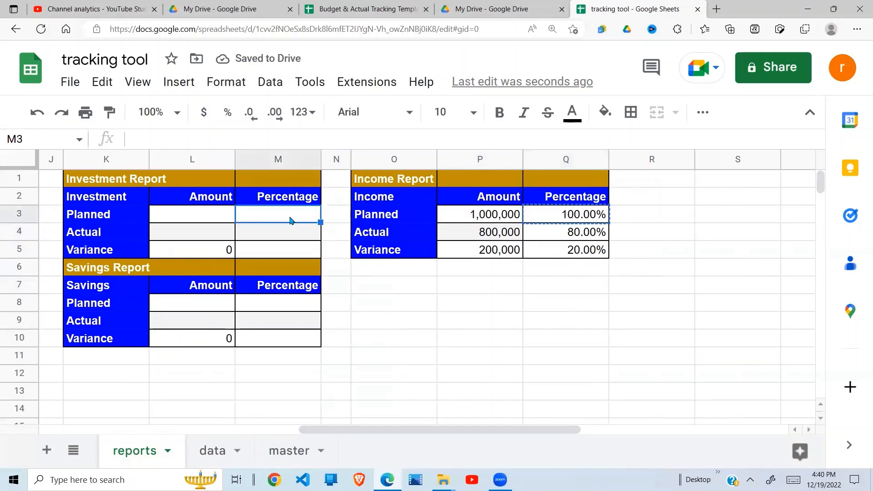
pyautogui.hotkey('ctrl', 'v')
# Change the M3 formula to =L3/$L$3 and fill it down through M5.
pyautogui.moveTo(286, 248); pyautogui.dragTo(296, 233)
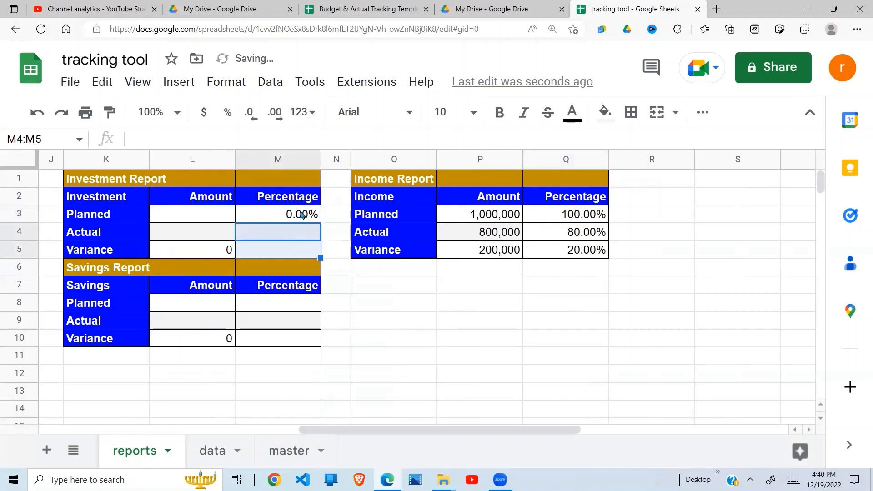
pyautogui.click(304, 214)
pyautogui.doubleClick(301, 213)
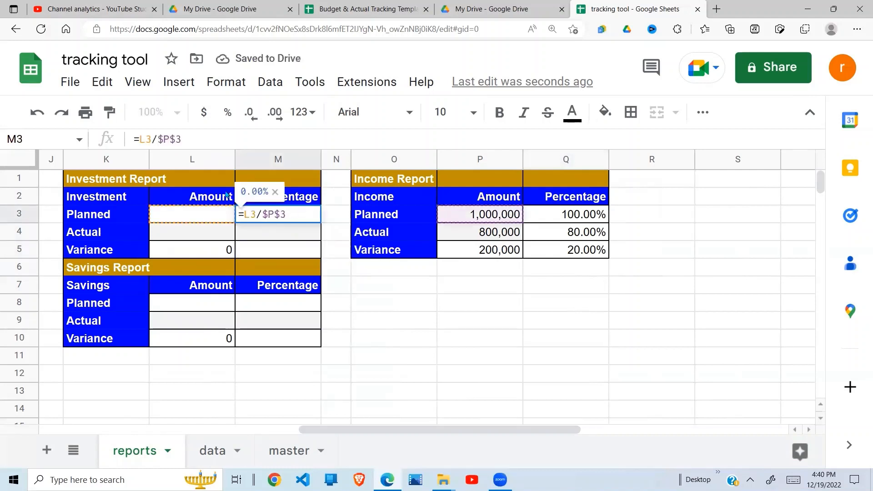
pyautogui.click(169, 139)
pyautogui.press('BackSpace')
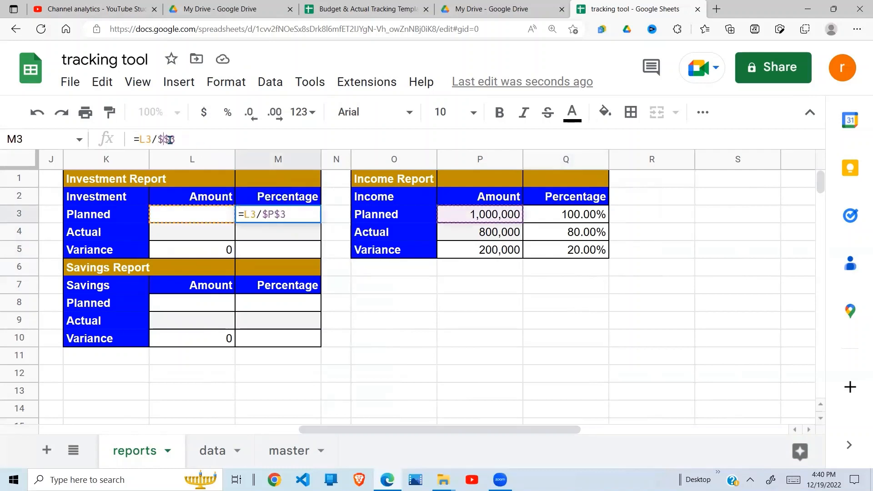
pyautogui.write('L')
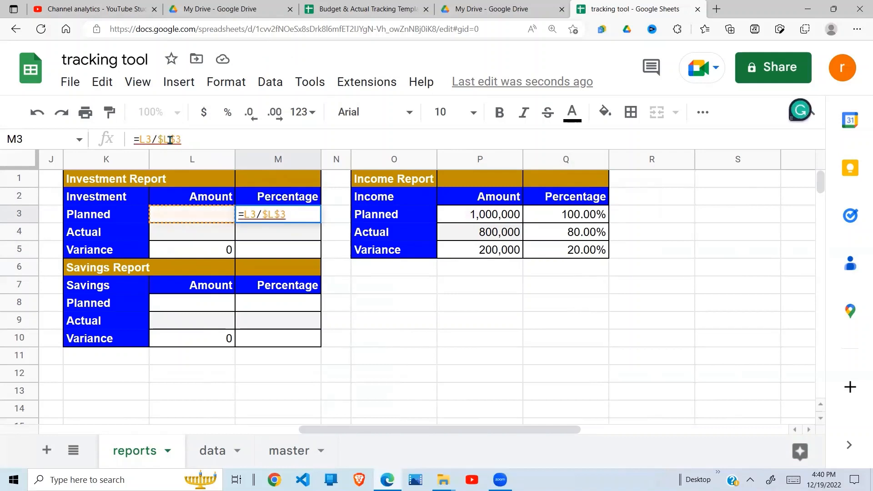
pyautogui.press('Return')
pyautogui.click(295, 220)
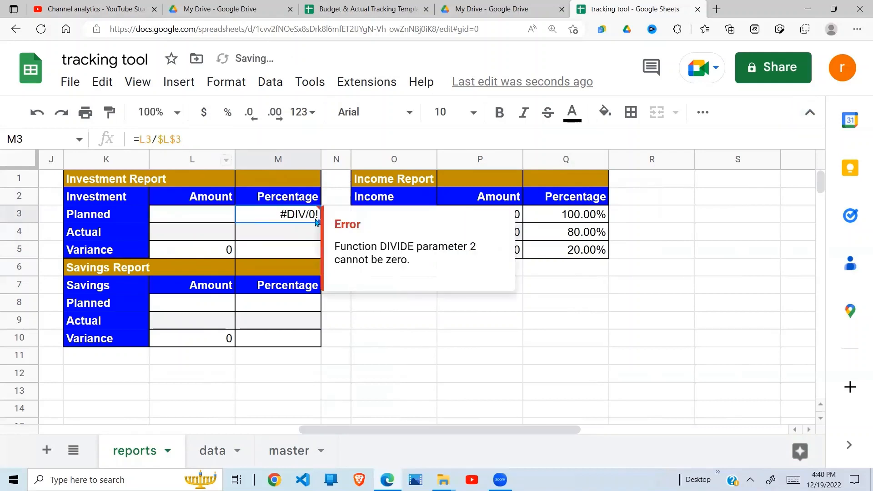
pyautogui.moveTo(321, 222); pyautogui.dragTo(311, 256)
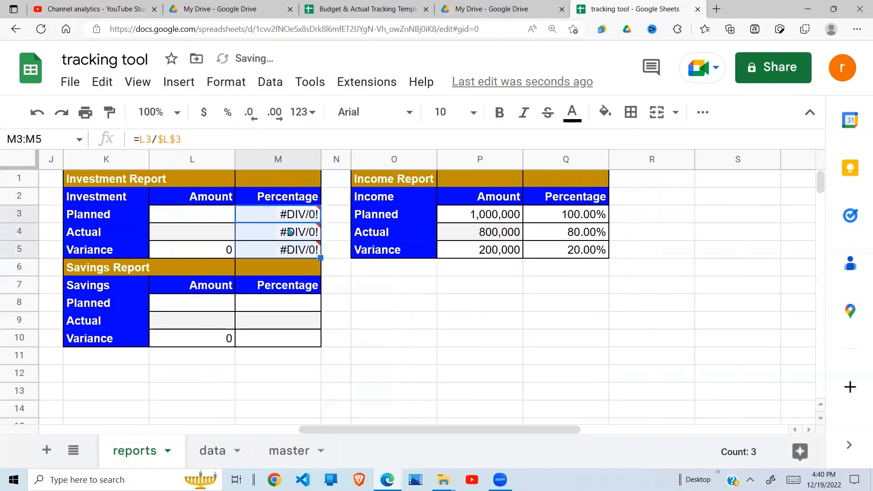
# Consult the Budget & Actual Tracking Template, then enter 130000 as the planned investment amount in L3 of the tracking tool.
pyautogui.click(258, 221)
pyautogui.click(209, 219)
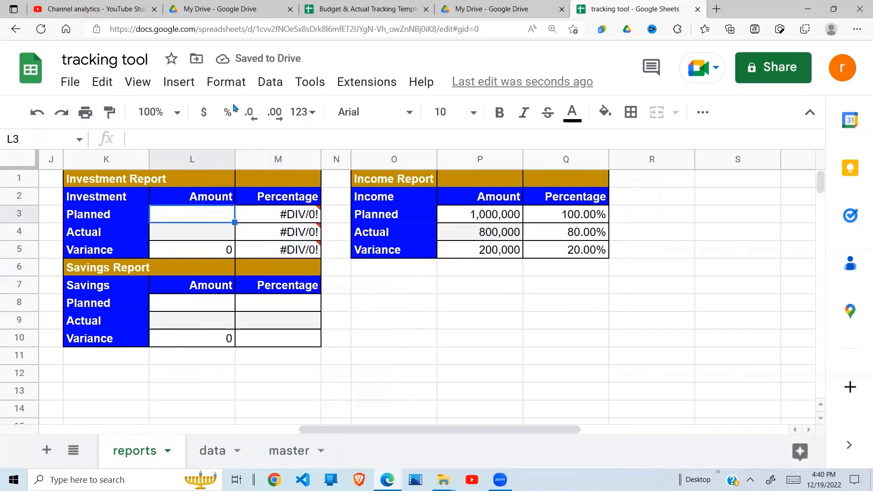
pyautogui.click(356, 8)
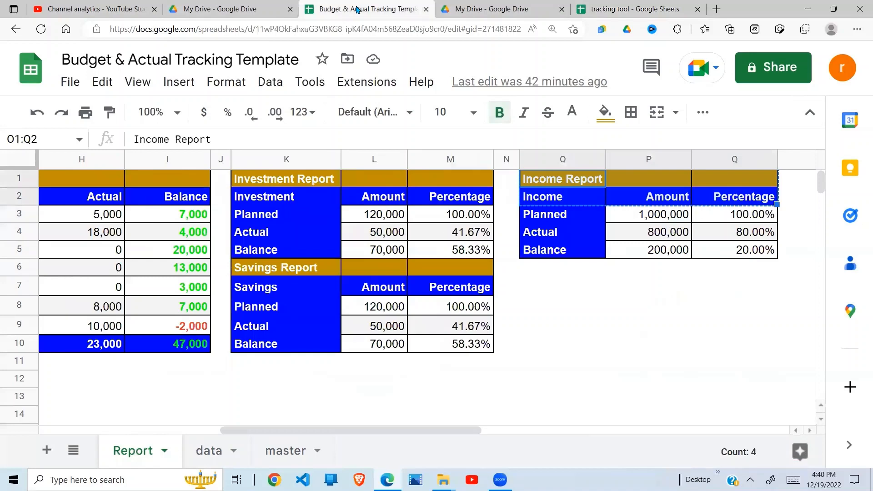
pyautogui.click(650, 9)
pyautogui.write('130000')
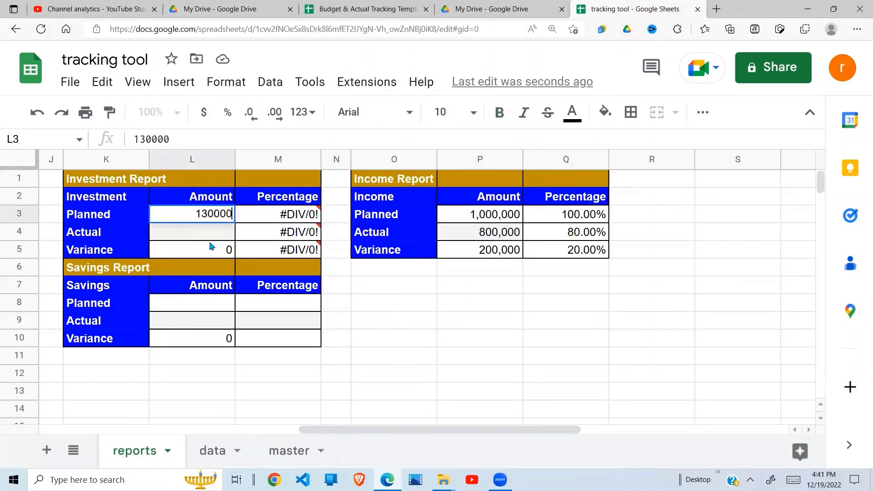
pyautogui.press('Return')
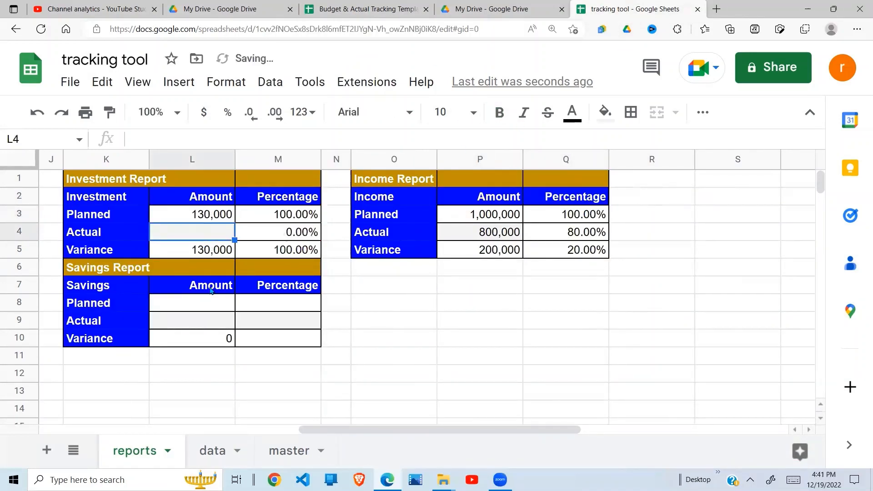
# Enter 120,000 as the planned savings amount in L8.
pyautogui.click(207, 309)
pyautogui.write('120')
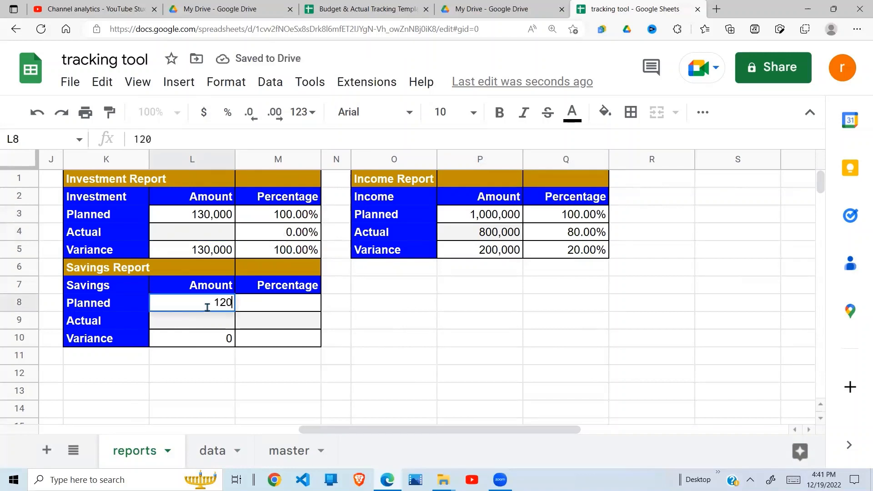
pyautogui.write(',0000')
pyautogui.press('Return')
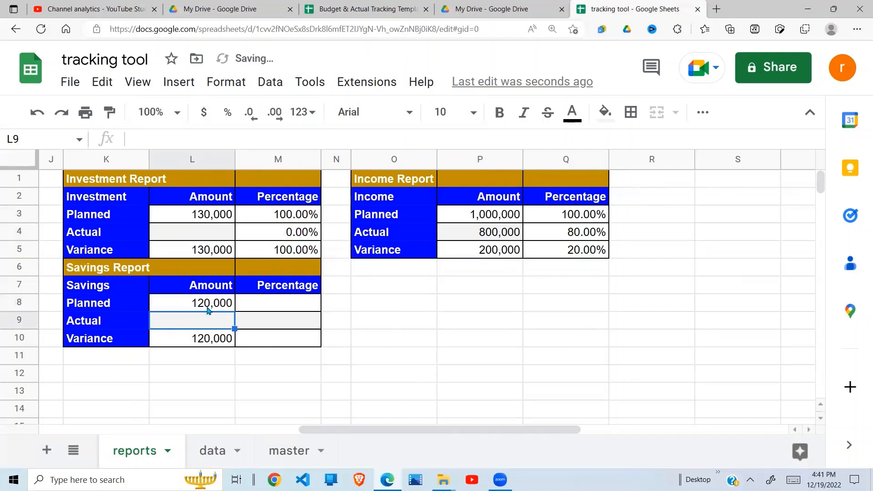
# Start a SUMIF formula in L4 for the actual investment, using the data sheet's Type column G2:G as the range.
pyautogui.click(221, 231)
pyautogui.write('=sumf')
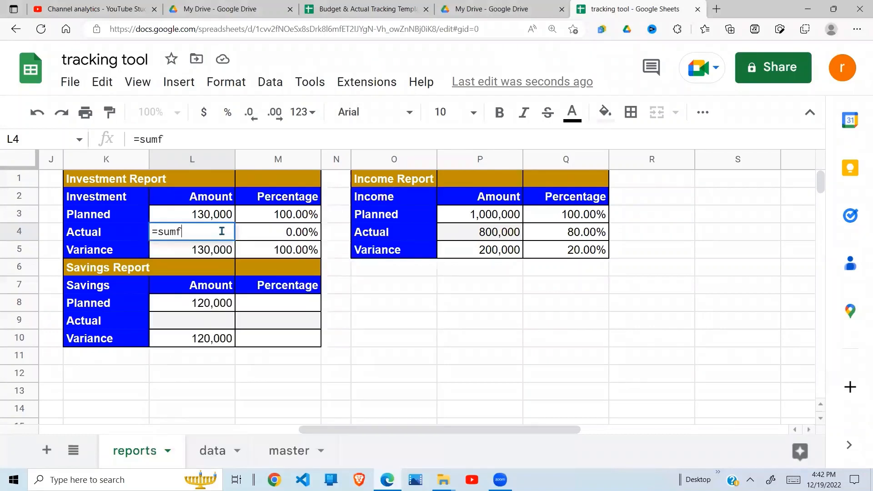
pyautogui.press('BackSpace')
pyautogui.write('if(')
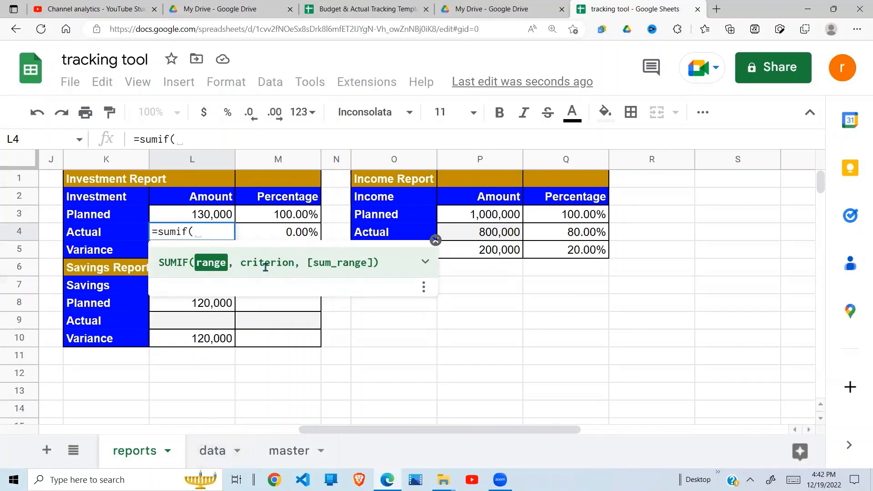
pyautogui.click(214, 462)
pyautogui.moveTo(612, 203); pyautogui.dragTo(610, 283)
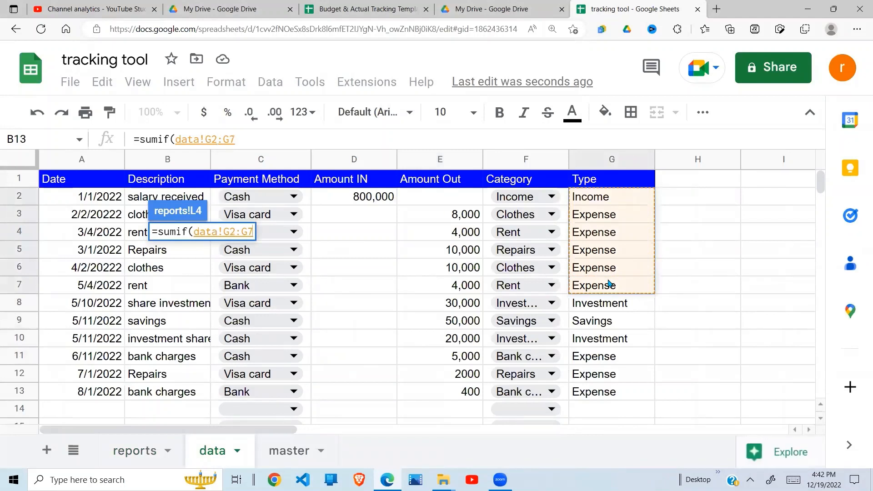
pyautogui.click(255, 140)
pyautogui.press('BackSpace')
pyautogui.write(',')
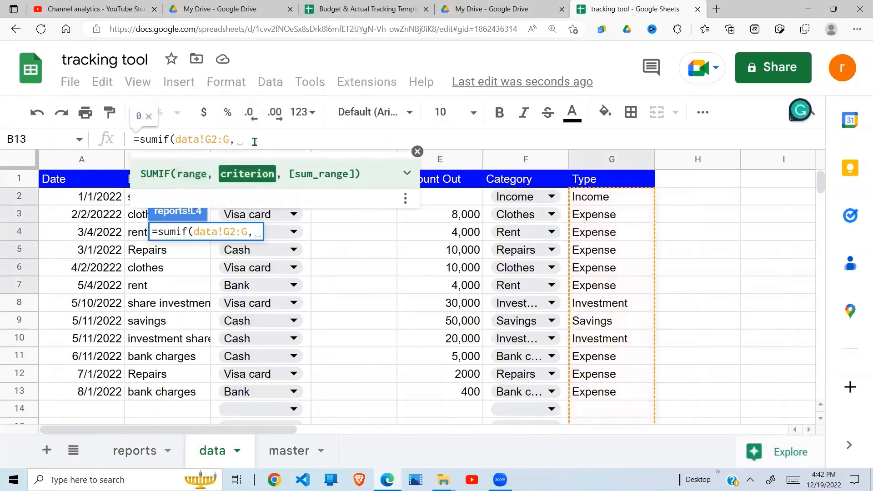
# Complete the L4 formula as =sumif(data!$G$2:$G,K2,data!$E$2:$E), with the Investment heading as criterion and Amount Out as sum range.
pyautogui.click(149, 458)
pyautogui.click(118, 197)
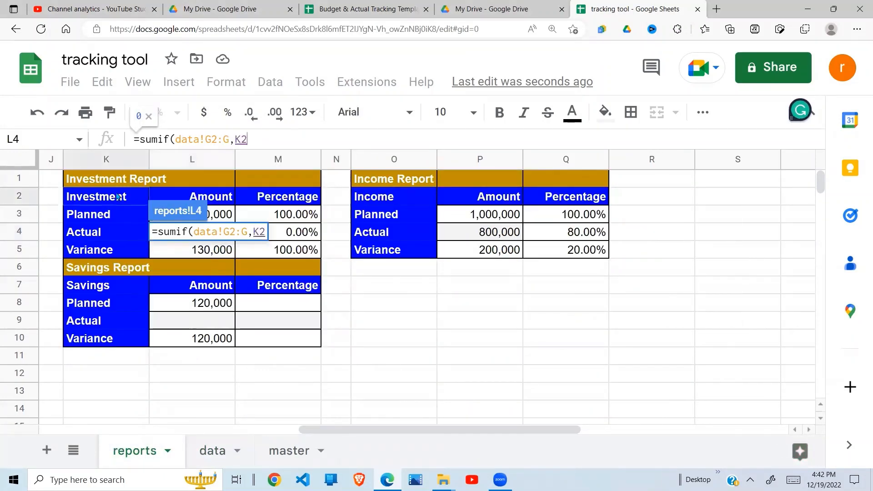
pyautogui.write(',')
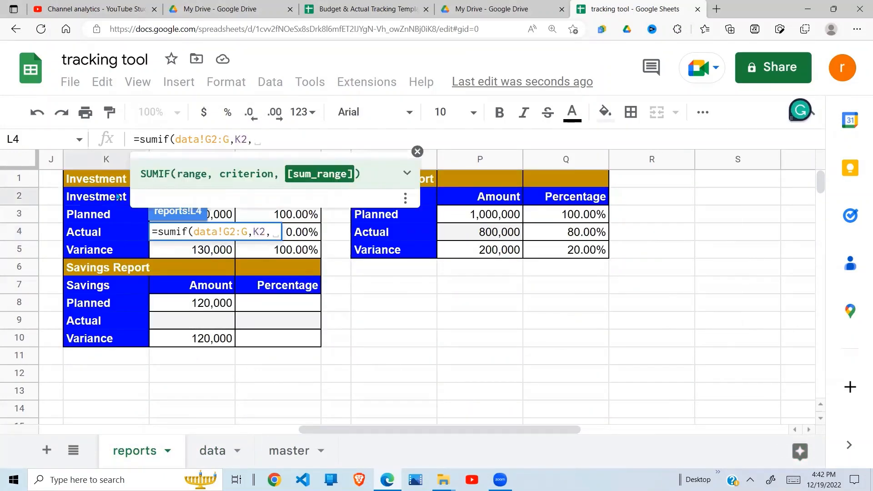
pyautogui.click(212, 460)
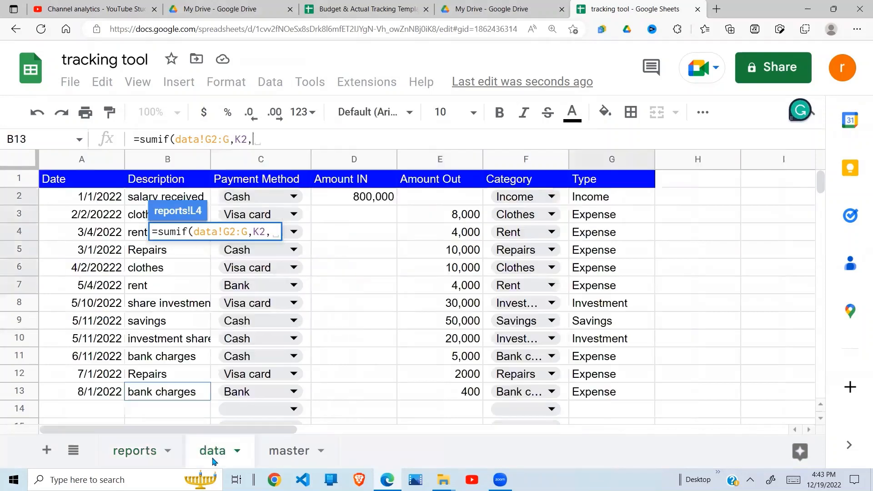
pyautogui.click(455, 197)
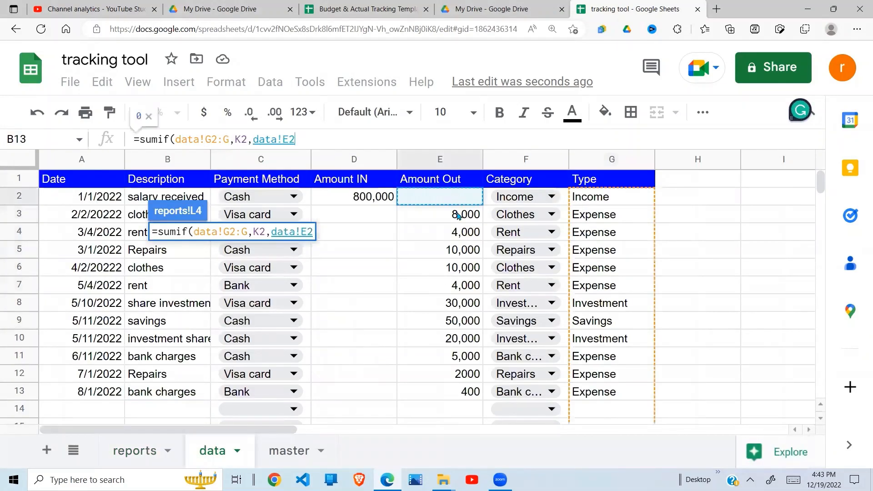
pyautogui.moveTo(458, 215); pyautogui.dragTo(449, 376)
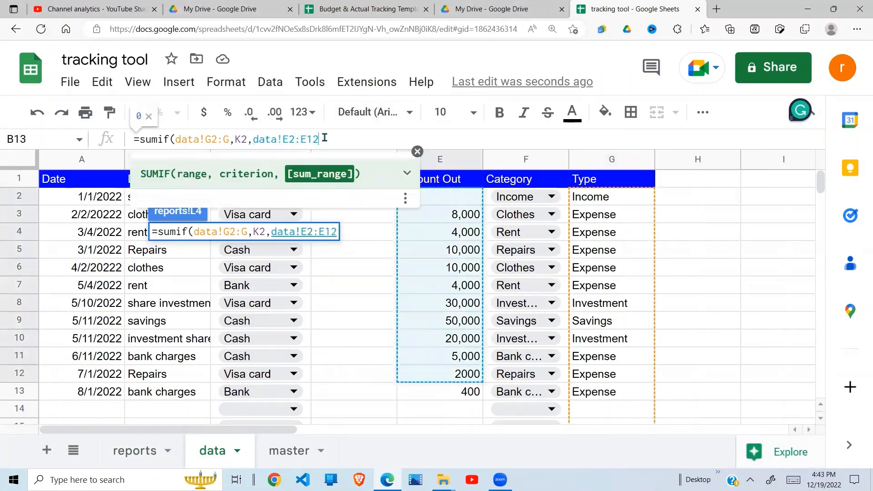
pyautogui.press('Escape')
pyautogui.click(257, 239)
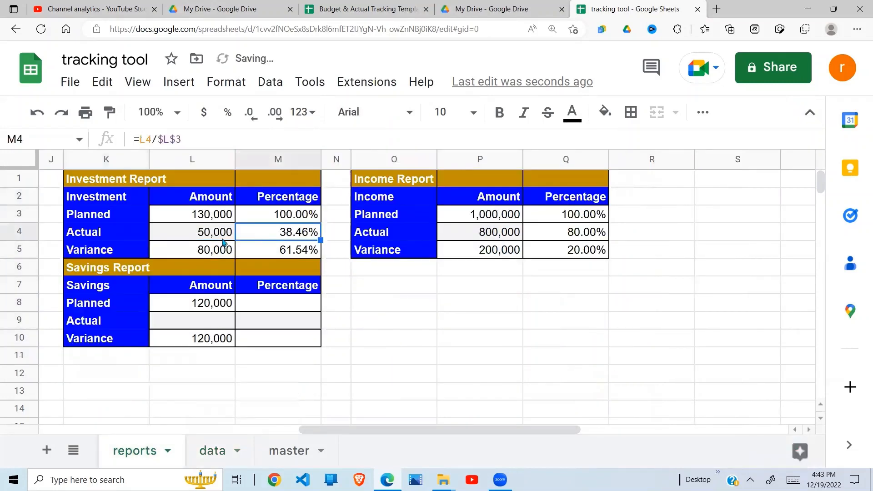
# Check the Investment Report's actual amount formula against the Amount Out entries of type Investment on the data sheet.
pyautogui.moveTo(198, 254); pyautogui.dragTo(216, 237)
pyautogui.click(216, 237)
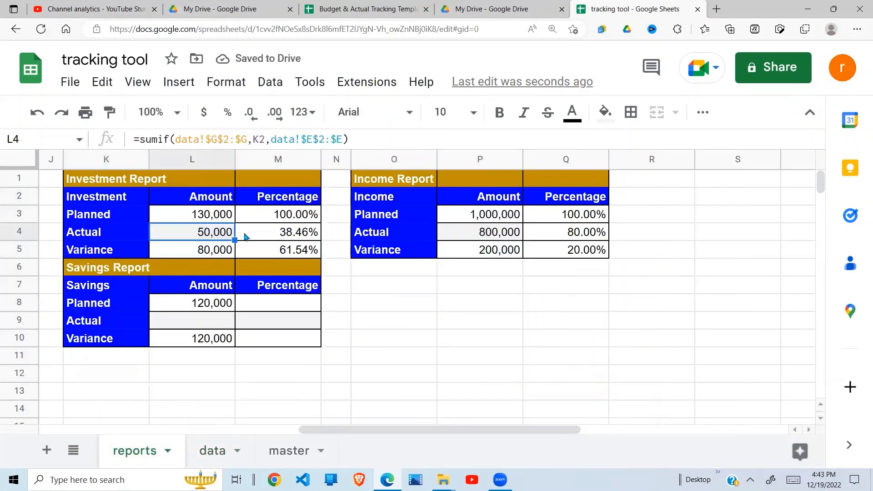
pyautogui.click(246, 236)
pyautogui.click(207, 234)
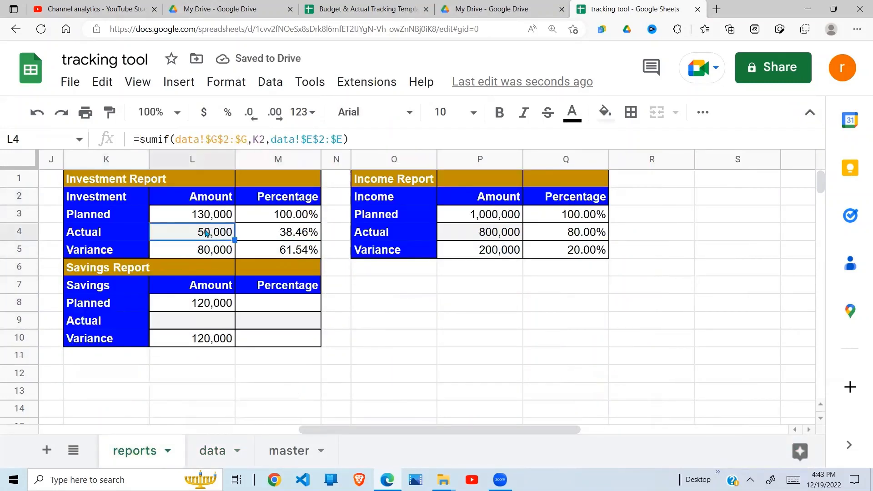
pyautogui.click(213, 451)
pyautogui.click(342, 364)
pyautogui.click(405, 288)
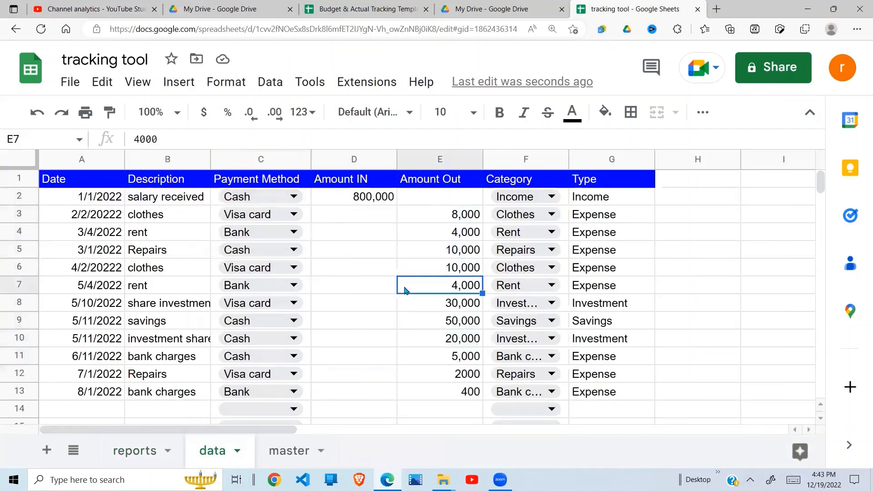
pyautogui.click(609, 342)
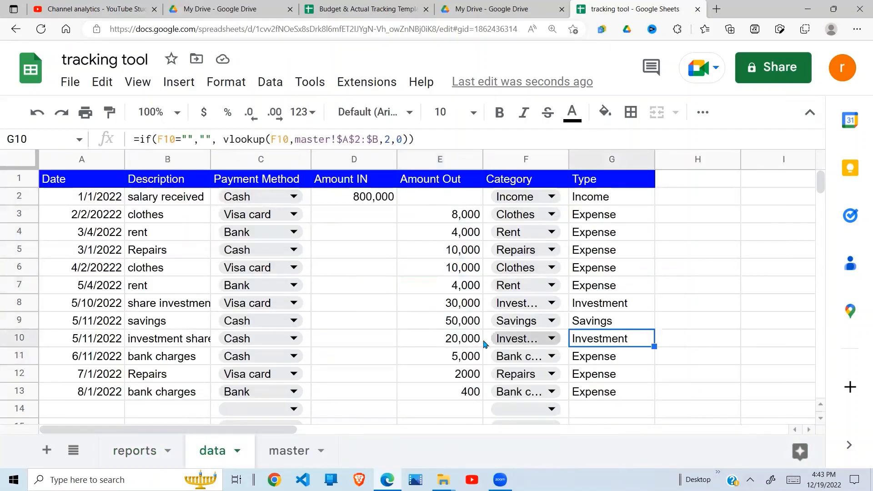
pyautogui.press('Left')
pyautogui.press('Left')
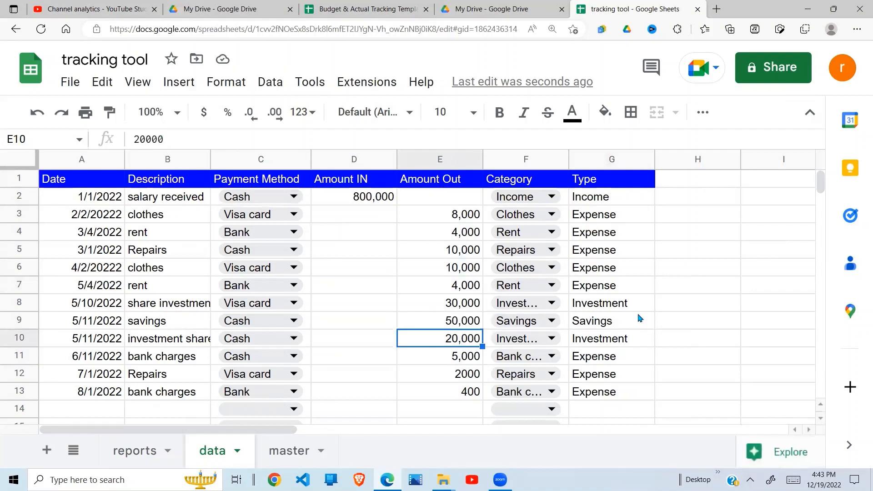
pyautogui.click(683, 338)
pyautogui.press('Down')
pyautogui.press('Down')
pyautogui.press('Down')
pyautogui.press('Down')
pyautogui.press('Down')
pyautogui.press('Down')
pyautogui.press('Down')
pyautogui.press('Down')
pyautogui.press('Down')
pyautogui.press('Down')
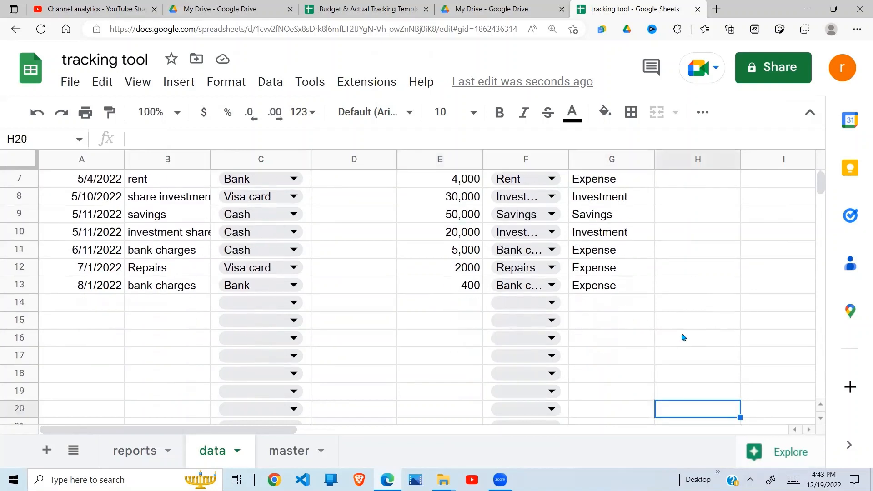
pyautogui.press('Up')
pyautogui.click(683, 338)
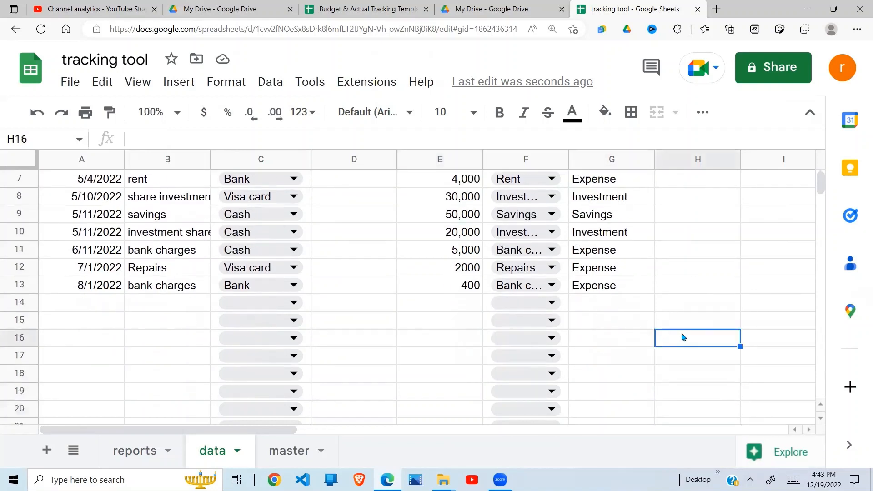
pyautogui.click(617, 236)
pyautogui.click(626, 201)
pyautogui.click(458, 200)
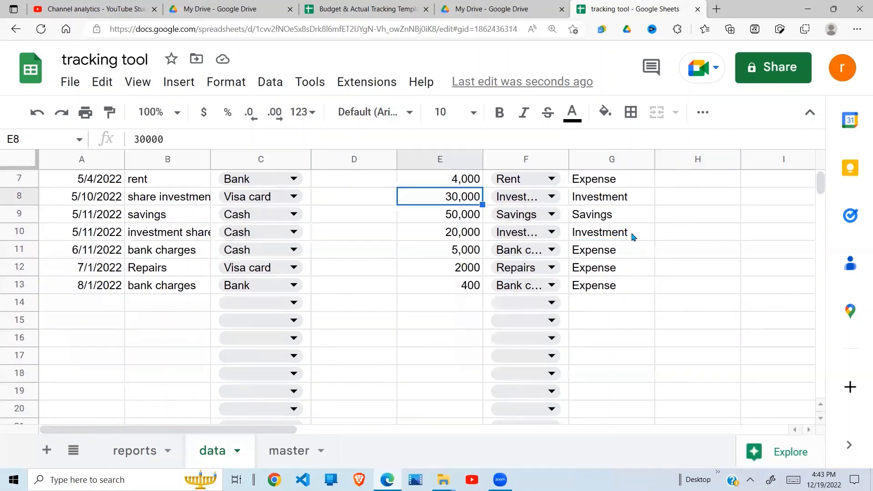
pyautogui.click(632, 235)
pyautogui.click(468, 234)
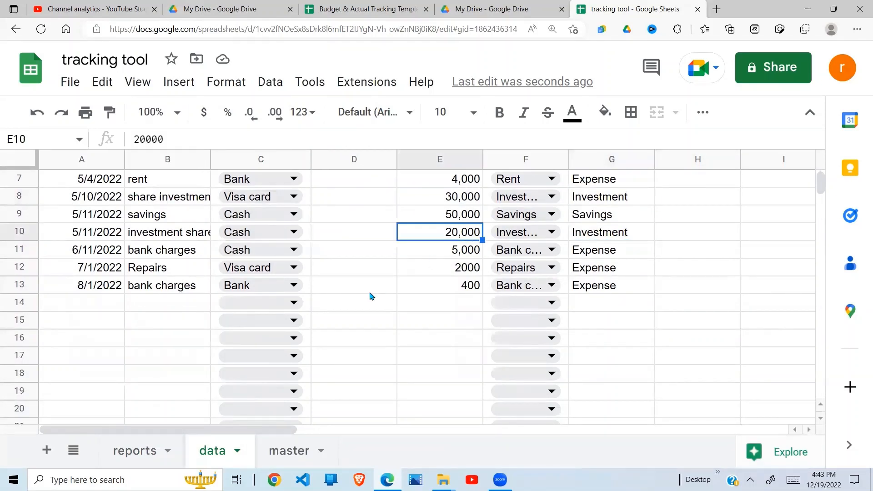
# Start a SUMIF formula in L9 of the reports sheet for actual savings, using the data sheet's Type column G2:G as the range.
pyautogui.click(141, 452)
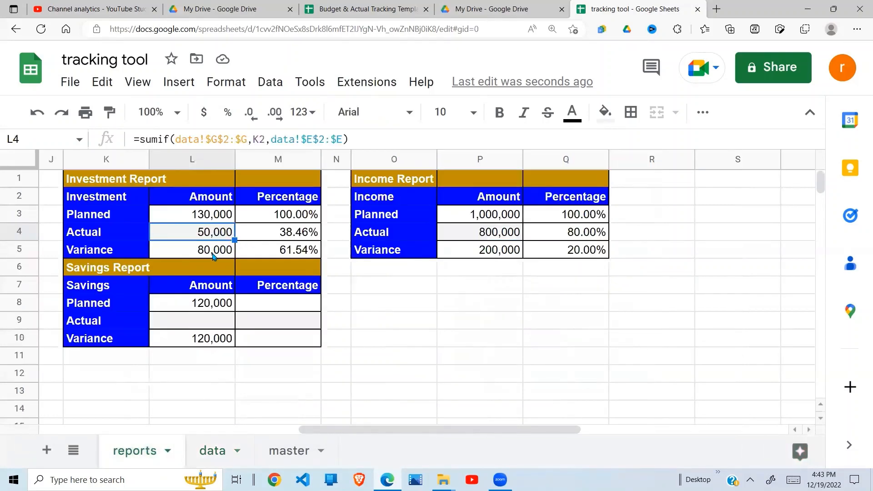
pyautogui.click(219, 326)
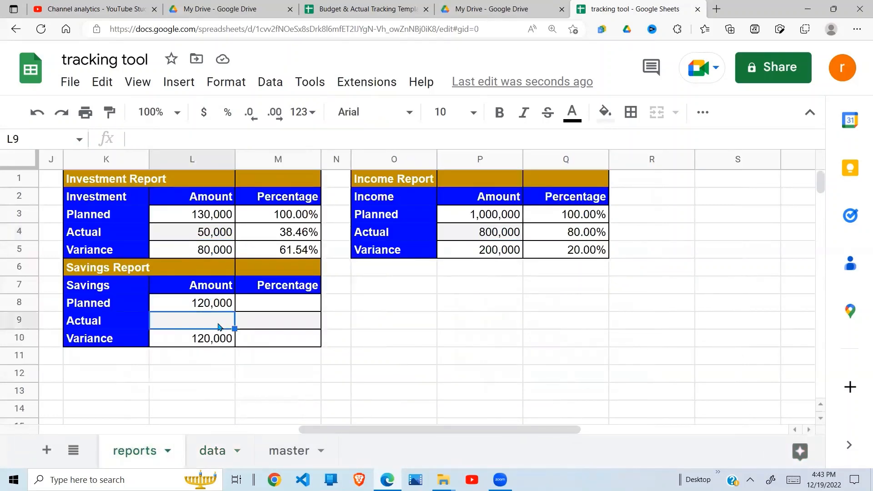
pyautogui.write('=s')
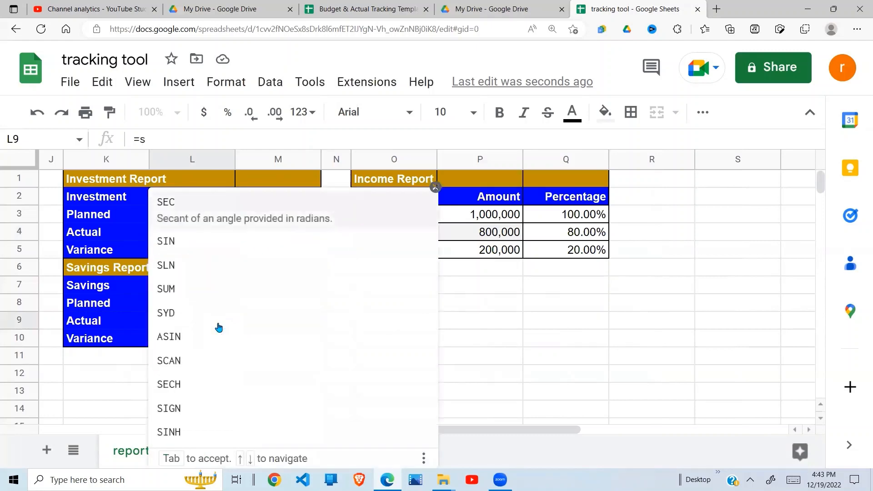
pyautogui.write('umif')
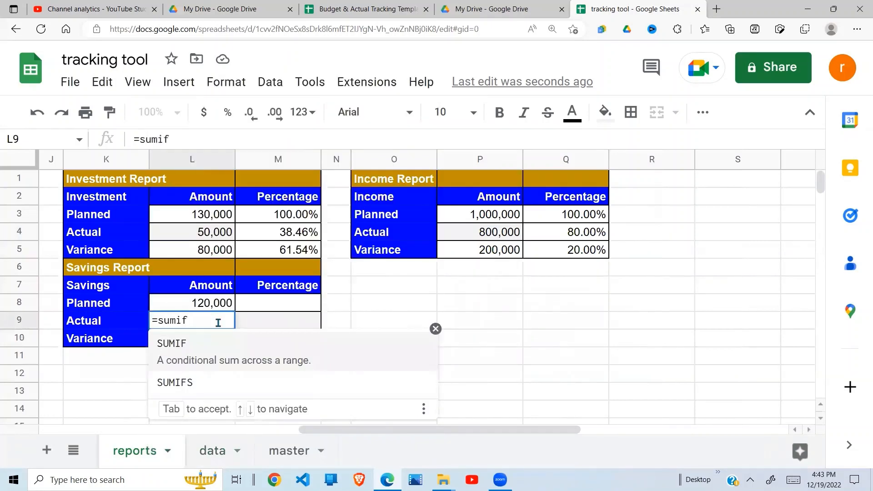
pyautogui.write('(')
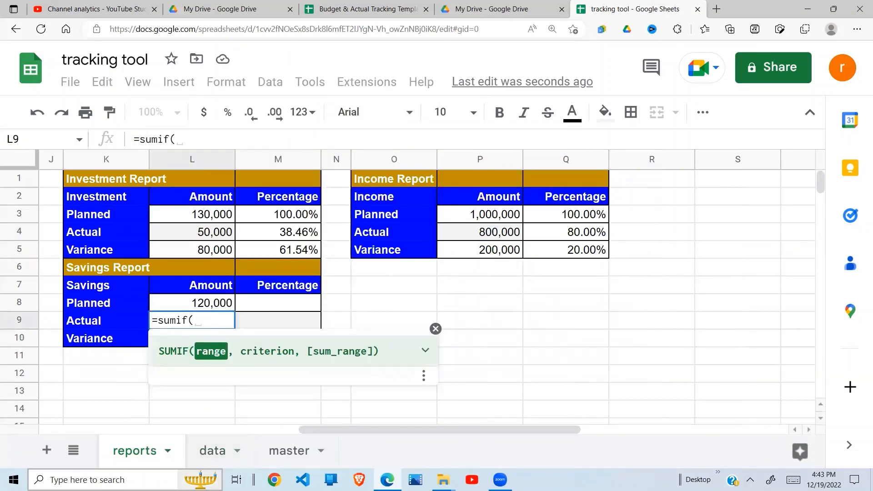
pyautogui.click(220, 453)
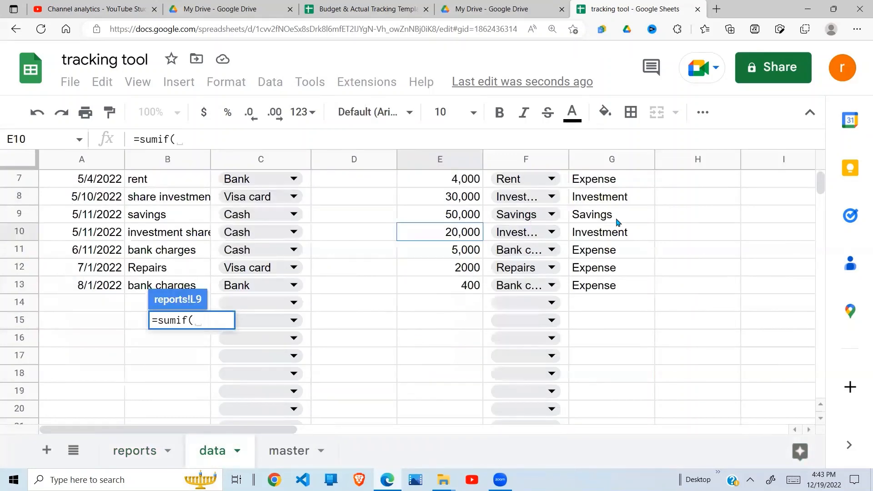
pyautogui.scroll(2, 819, 191)
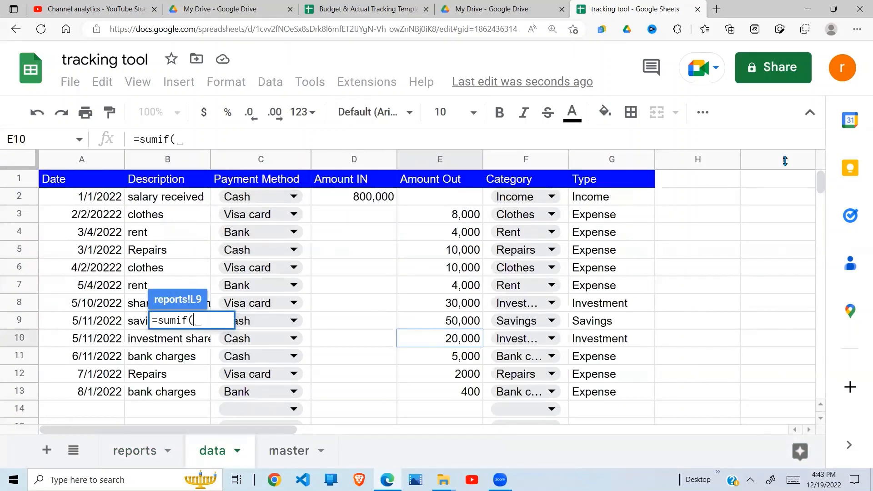
pyautogui.moveTo(623, 201); pyautogui.dragTo(607, 304)
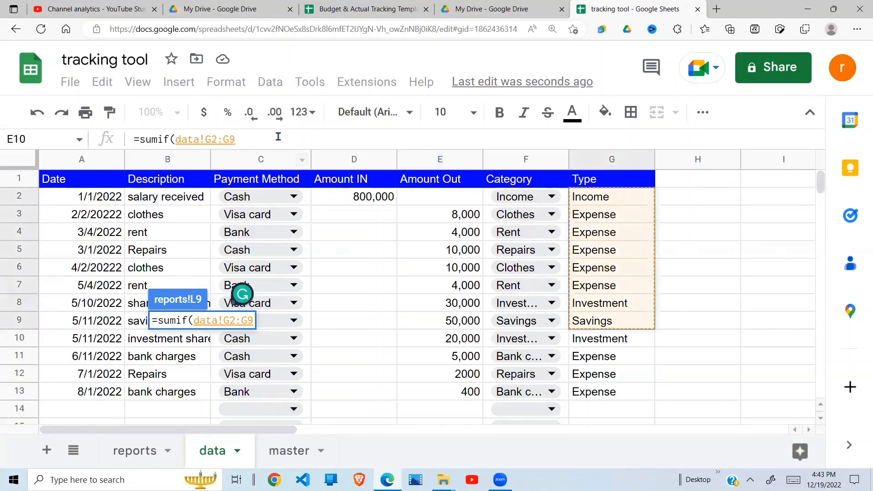
pyautogui.press('BackSpace')
pyautogui.write(',')
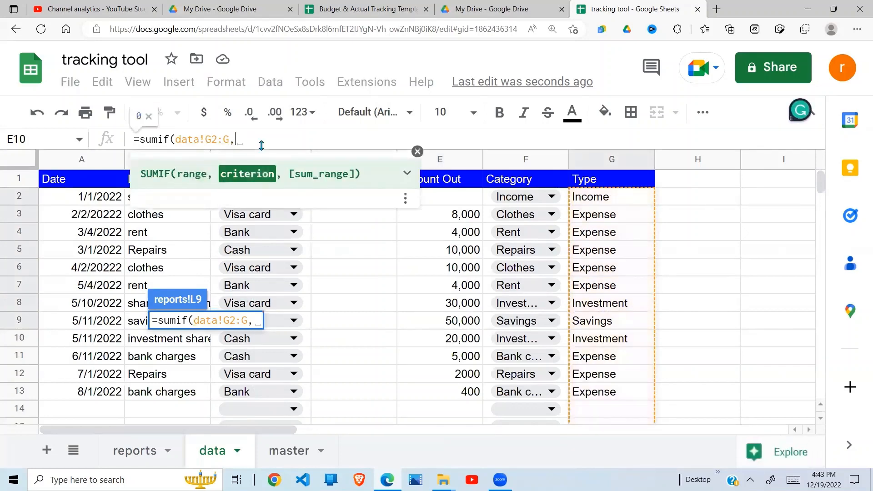
# Add the Savings heading K7 as the criterion and the data sheet's Amount Out column E2:E as the sum range.
pyautogui.click(148, 452)
pyautogui.click(108, 292)
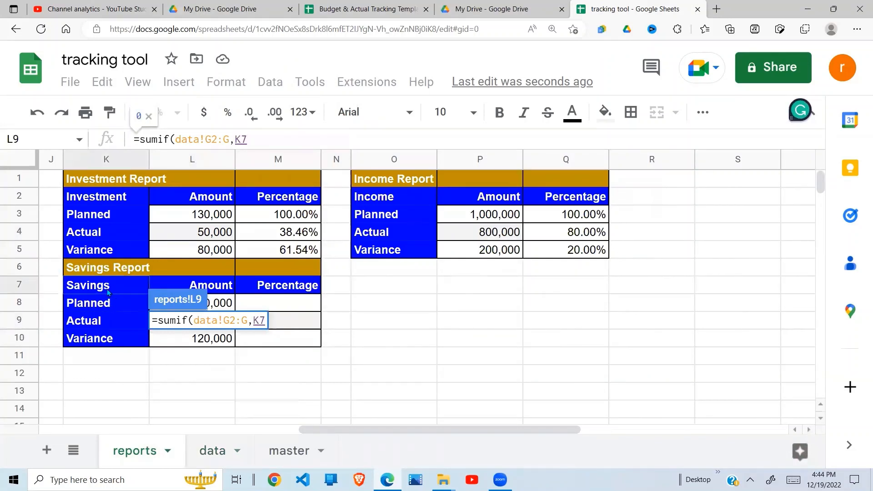
pyautogui.write(',')
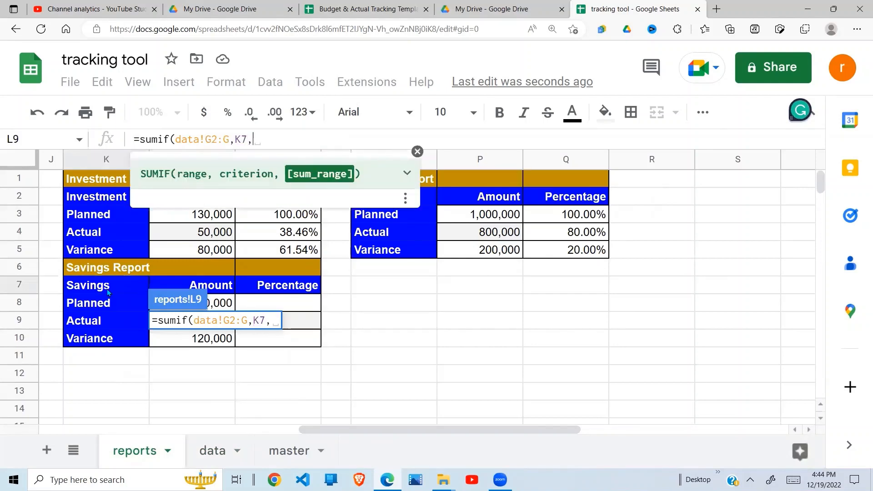
pyautogui.click(212, 451)
pyautogui.click(472, 201)
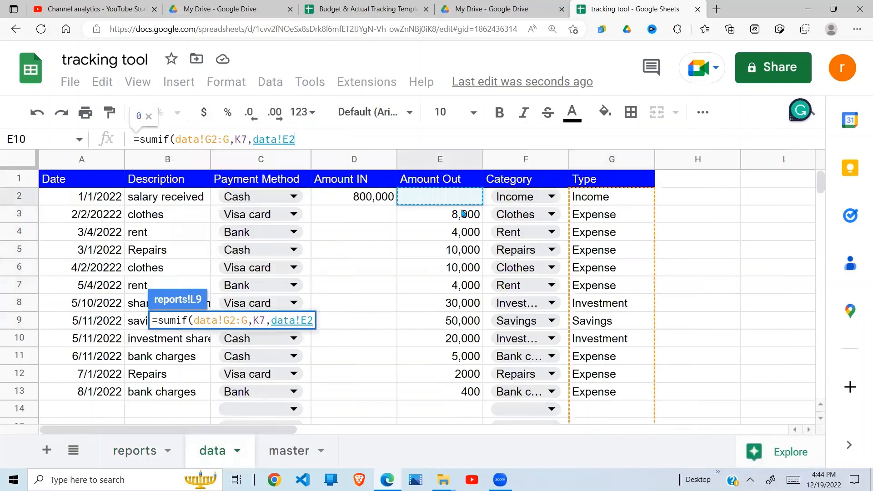
pyautogui.moveTo(460, 216); pyautogui.dragTo(459, 327)
pyautogui.press('BackSpace')
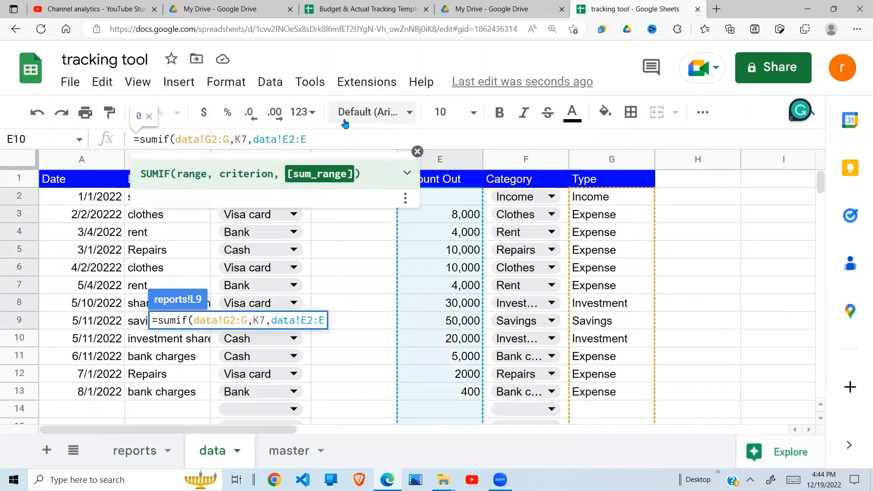
# Make the sum range absolute and enter the L9 formula as =sumif(data!G2:G,K7,data!$E$2:$E).
pyautogui.moveTo(314, 139); pyautogui.dragTo(255, 141)
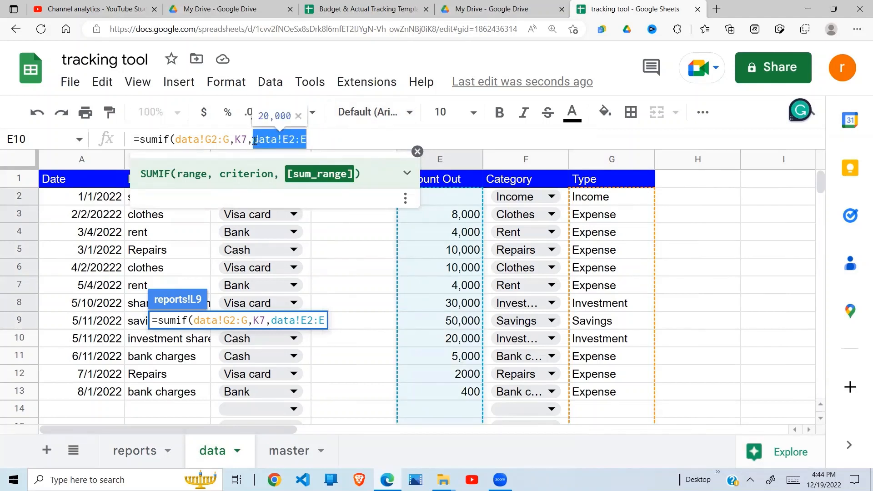
pyautogui.press('F4')
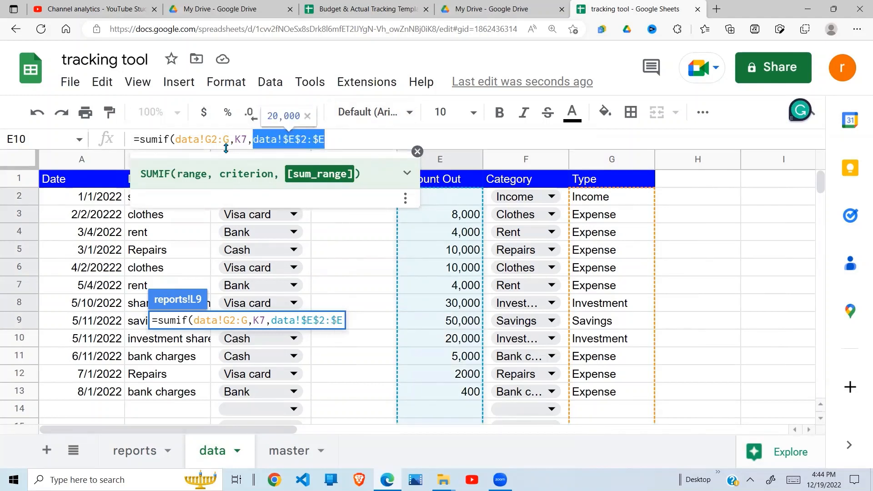
pyautogui.moveTo(229, 141); pyautogui.dragTo(175, 145)
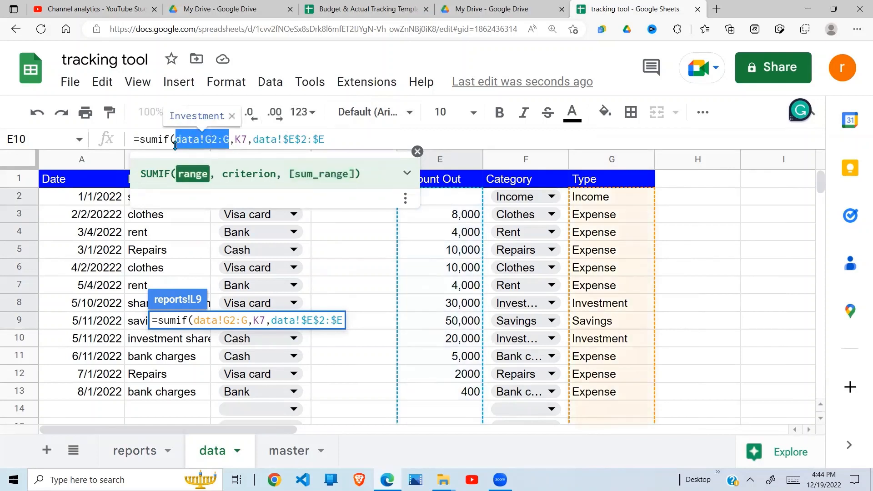
pyautogui.press('F5')
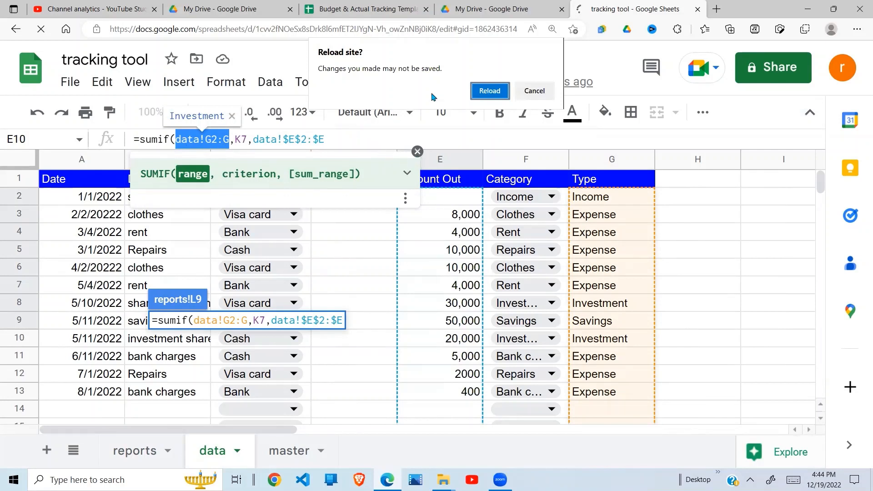
pyautogui.click(533, 90)
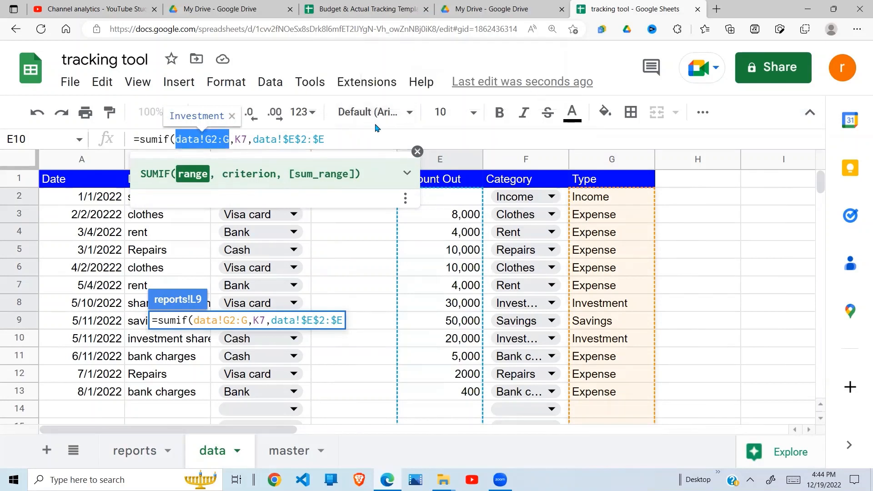
pyautogui.click(328, 140)
pyautogui.press('Return')
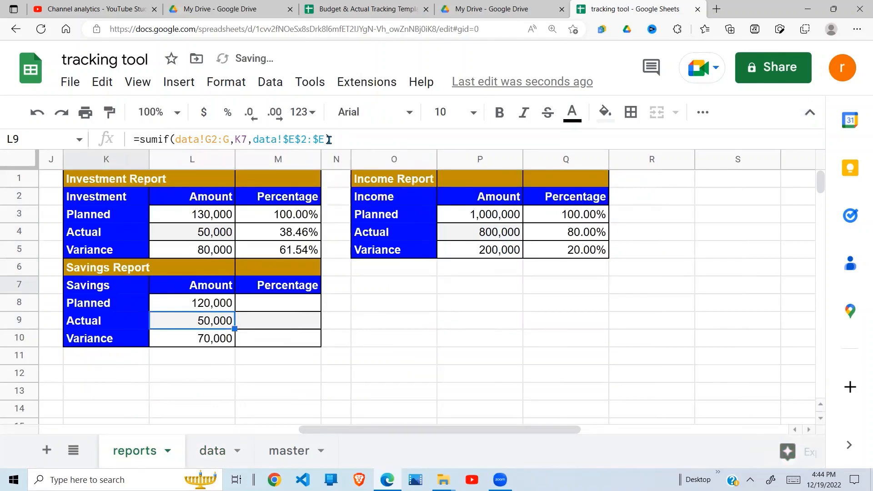
# Calculate the planned savings percentage in M8 as =L8/$L$8.
pyautogui.click(267, 307)
pyautogui.click(220, 321)
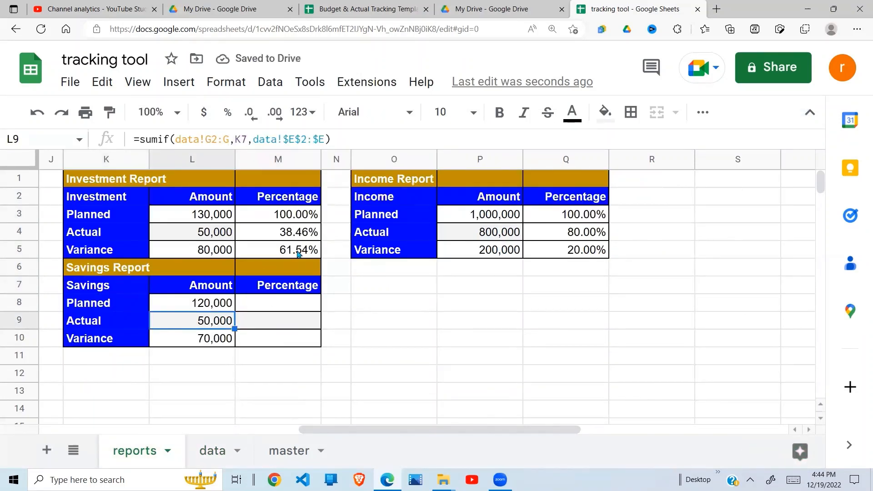
pyautogui.click(305, 220)
pyautogui.click(289, 311)
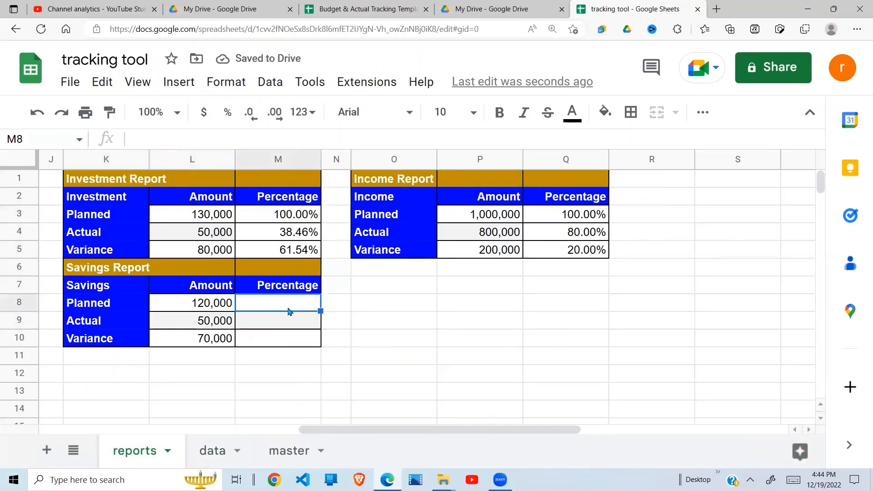
pyautogui.write('=')
pyautogui.click(220, 307)
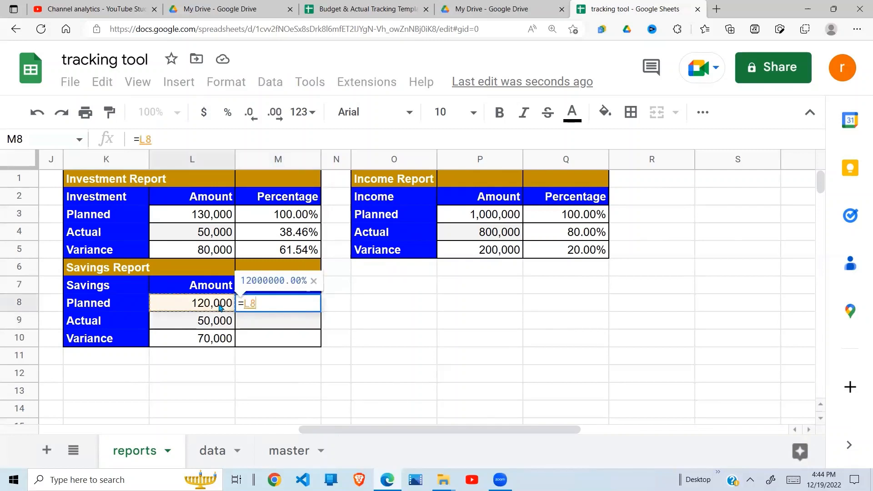
pyautogui.write('/')
pyautogui.click(220, 306)
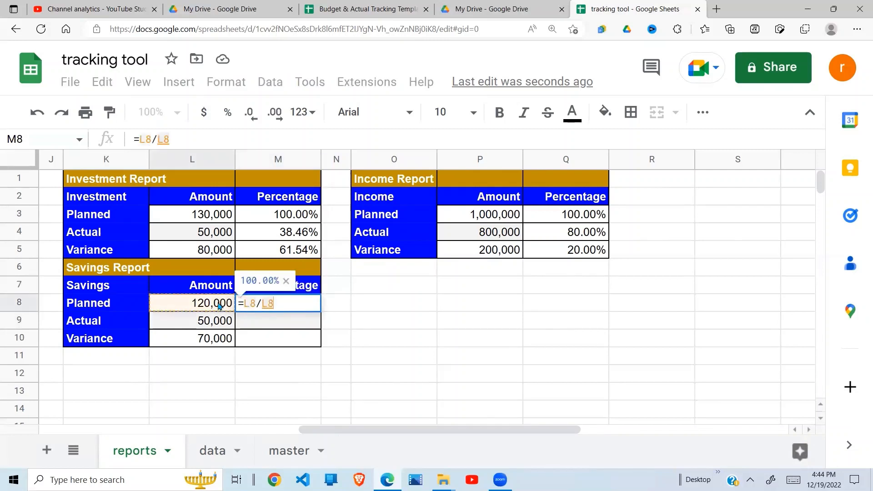
pyautogui.press('F4')
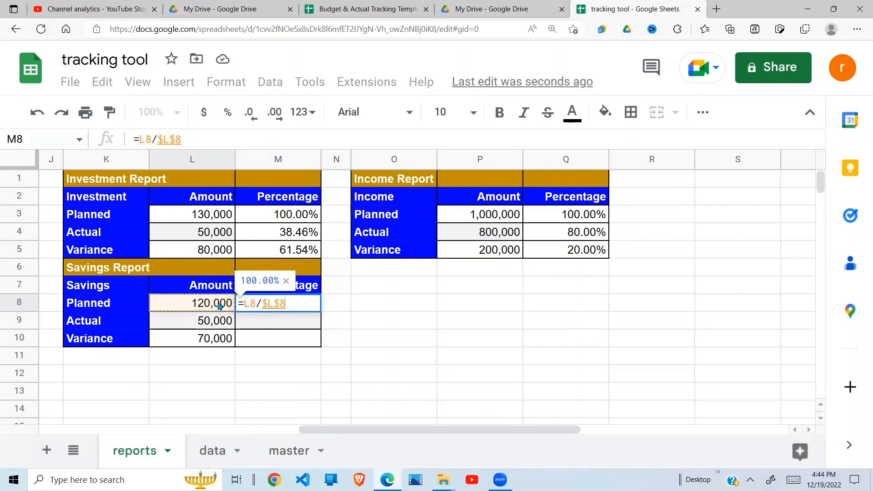
pyautogui.press('Return')
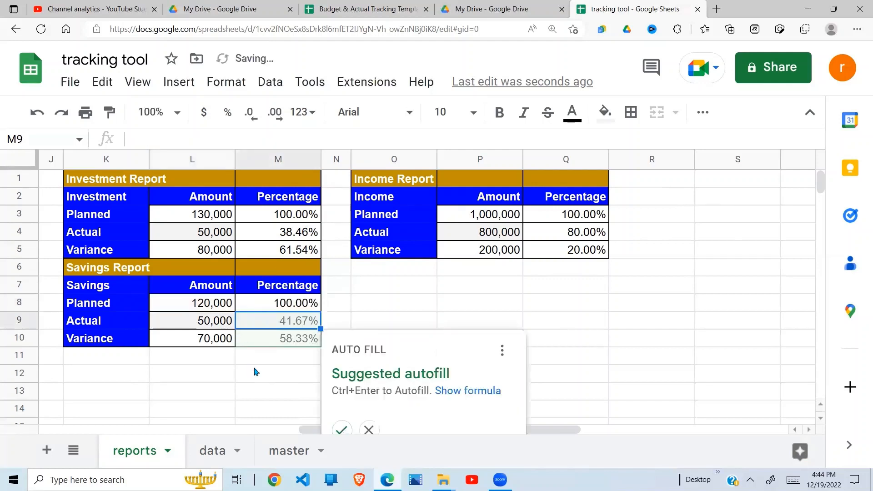
# Accept the suggested autofill for the actual and variance savings percentages in M9:M10 and check the filled formula.
pyautogui.click(342, 430)
pyautogui.click(393, 344)
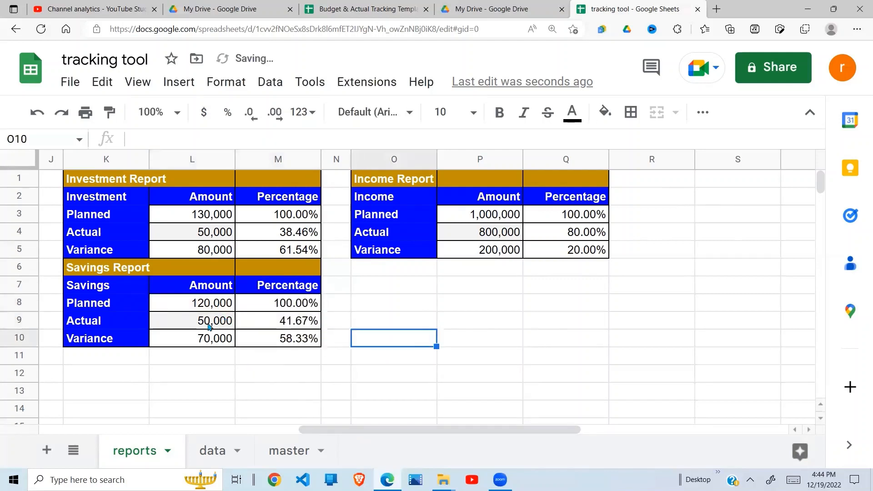
pyautogui.click(210, 327)
pyautogui.click(277, 332)
pyautogui.click(371, 337)
pyautogui.click(255, 333)
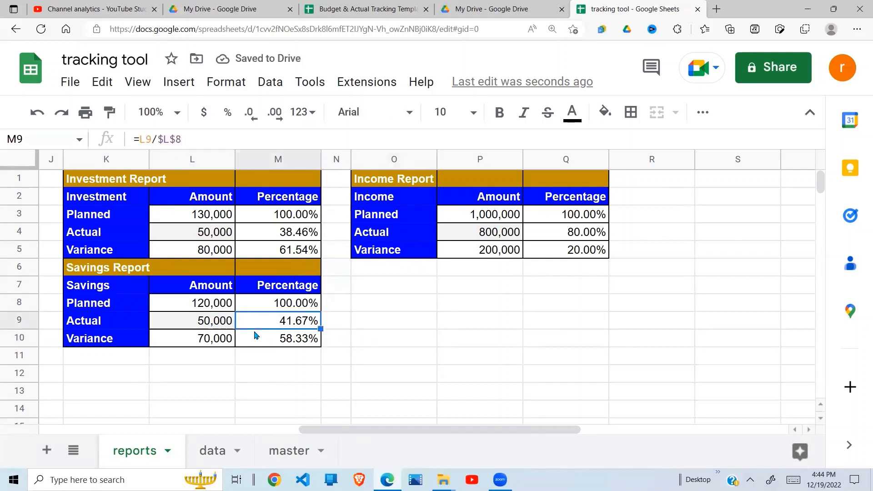
# Examine the Summary Performance table and the table in columns F to I of the reports sheet.
pyautogui.press('Left')
pyautogui.press('Left')
pyautogui.press('Left')
pyautogui.press('Left')
pyautogui.press('Left')
pyautogui.press('Left')
pyautogui.press('Left')
pyautogui.press('Left')
pyautogui.press('Left')
pyautogui.press('Left')
pyautogui.press('Left')
pyautogui.press('Left')
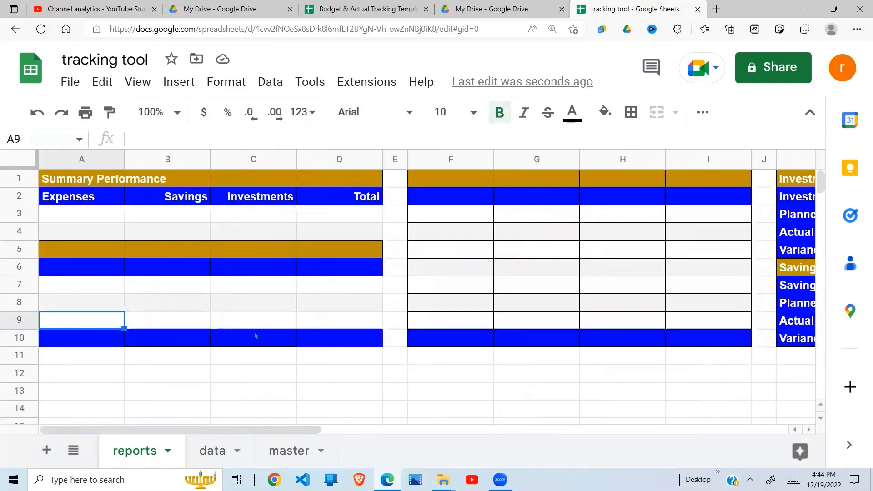
pyautogui.click(155, 230)
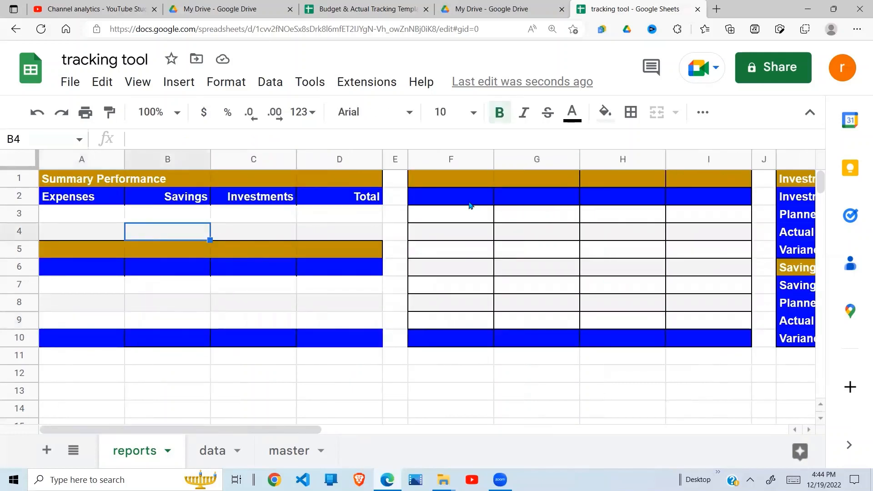
pyautogui.click(470, 206)
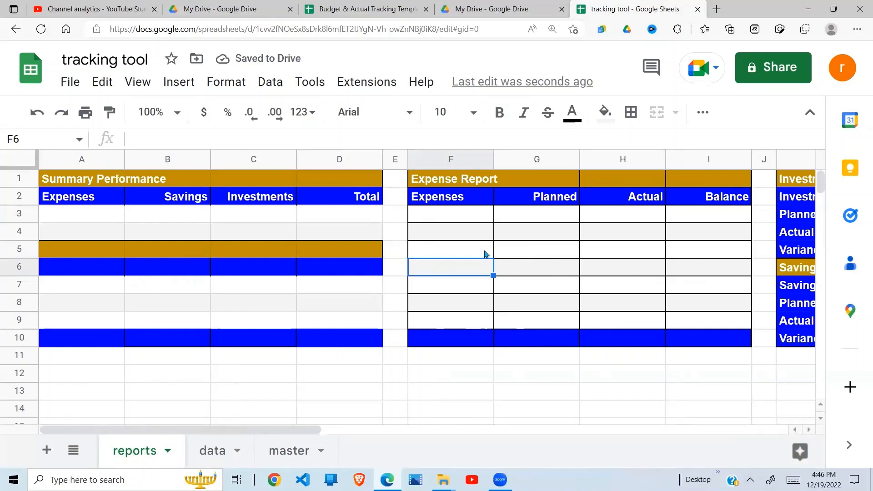
# Start a FILTER formula in F3 of the Expense Report with the master sheet's category column A2:A as its range.
pyautogui.click(473, 229)
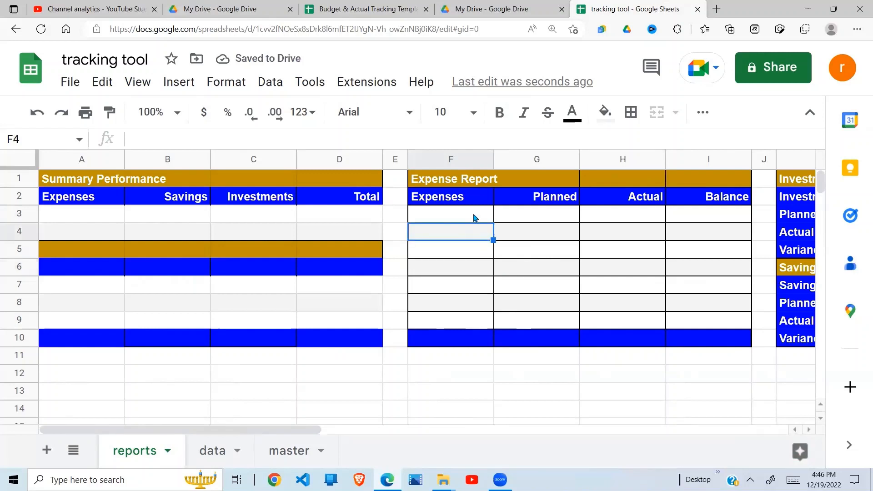
pyautogui.click(473, 218)
pyautogui.write('=fi')
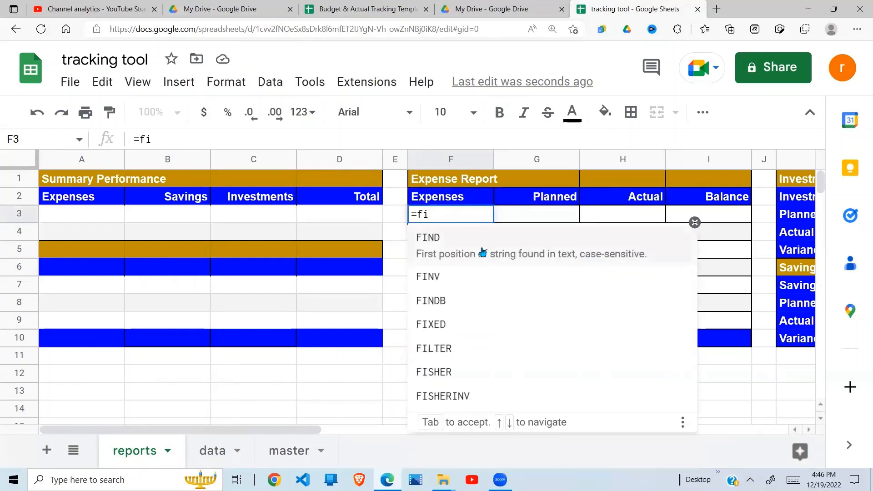
pyautogui.write('lter(')
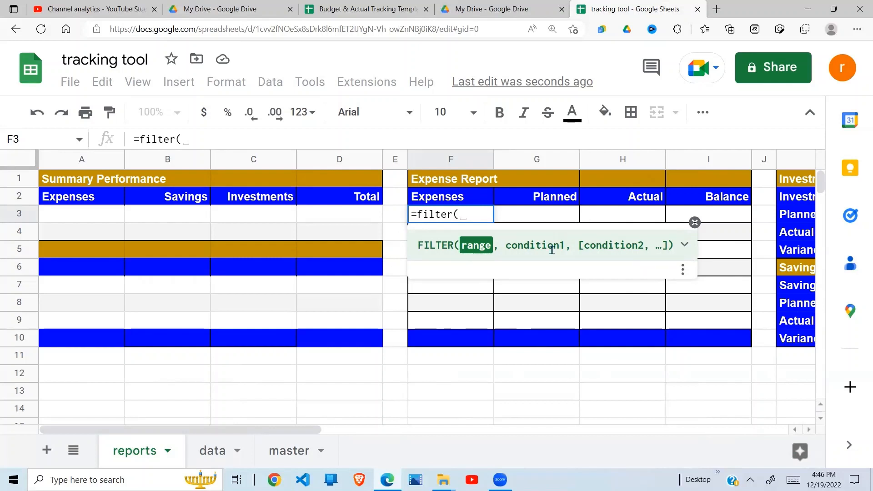
pyautogui.click(296, 454)
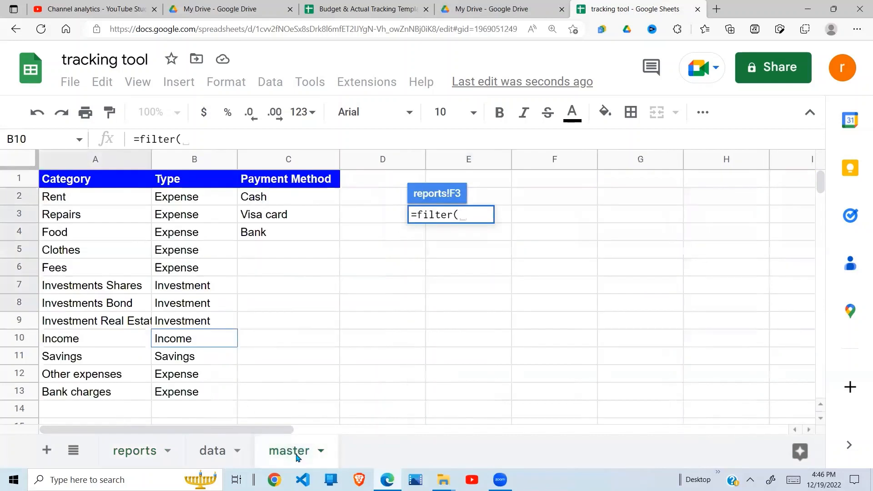
pyautogui.moveTo(104, 203); pyautogui.dragTo(103, 306)
pyautogui.click(259, 138)
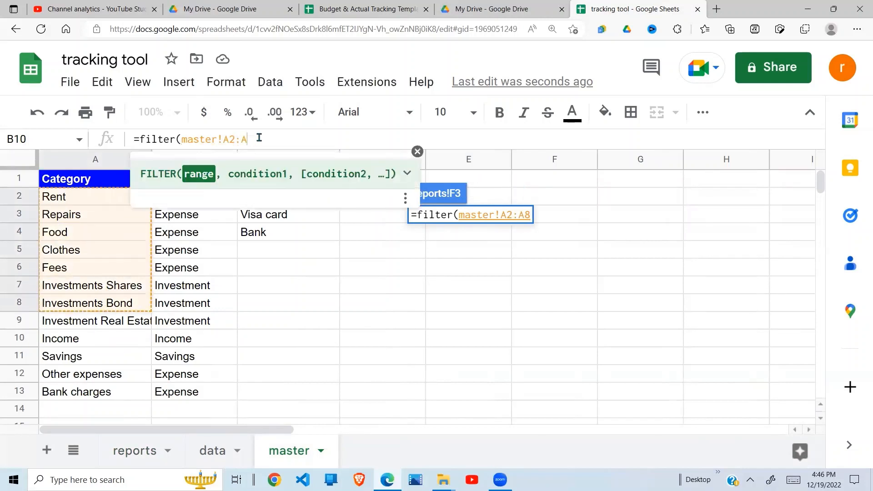
pyautogui.write(',')
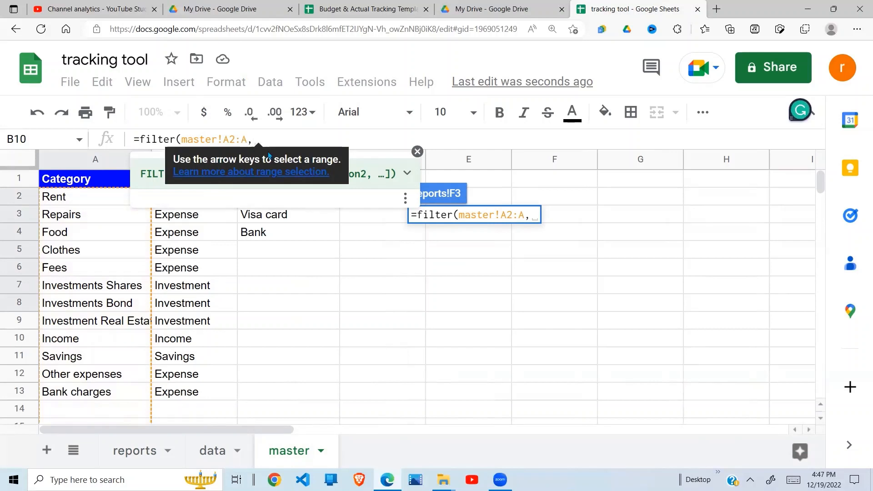
# Add the condition master!B2:B="Expense" to the FILTER formula and close it.
pyautogui.click(417, 152)
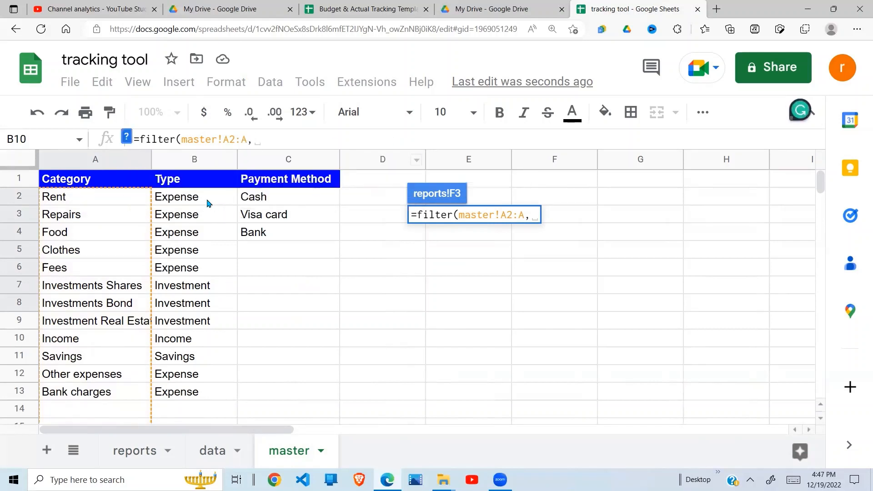
pyautogui.moveTo(209, 200); pyautogui.dragTo(211, 275)
pyautogui.write('=')
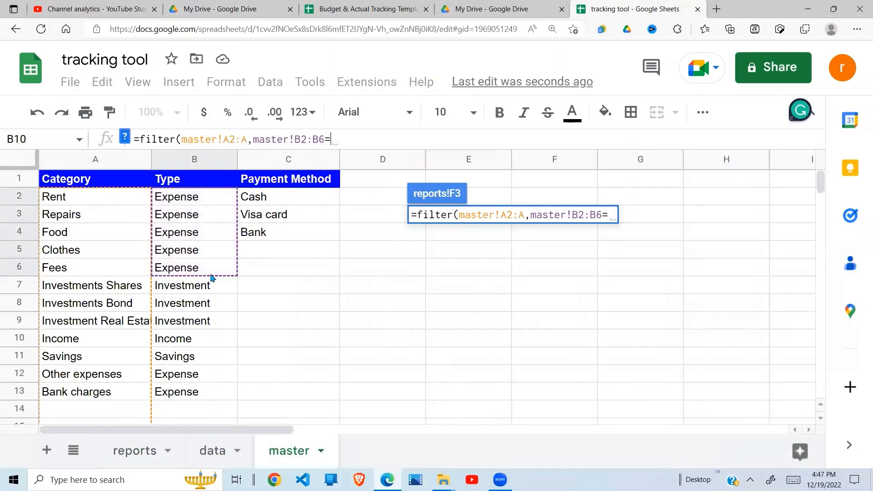
pyautogui.press('BackSpace')
pyautogui.press('BackSpace')
pyautogui.write('=')
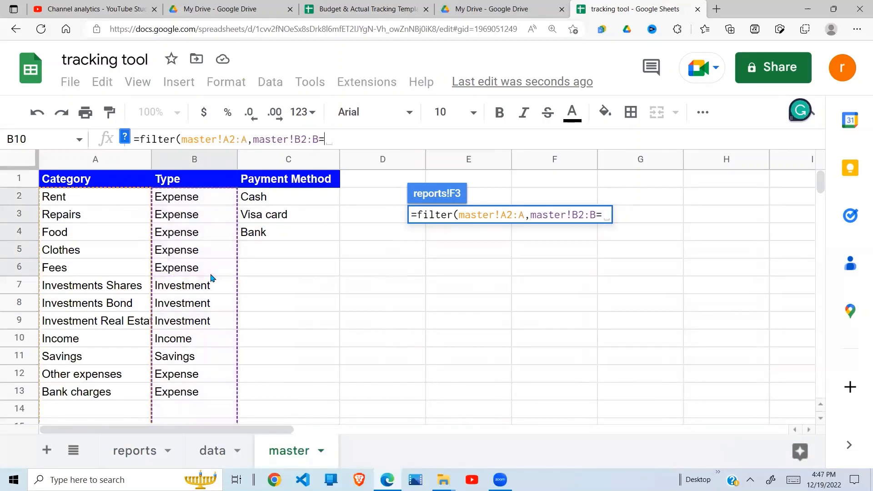
pyautogui.write('"E')
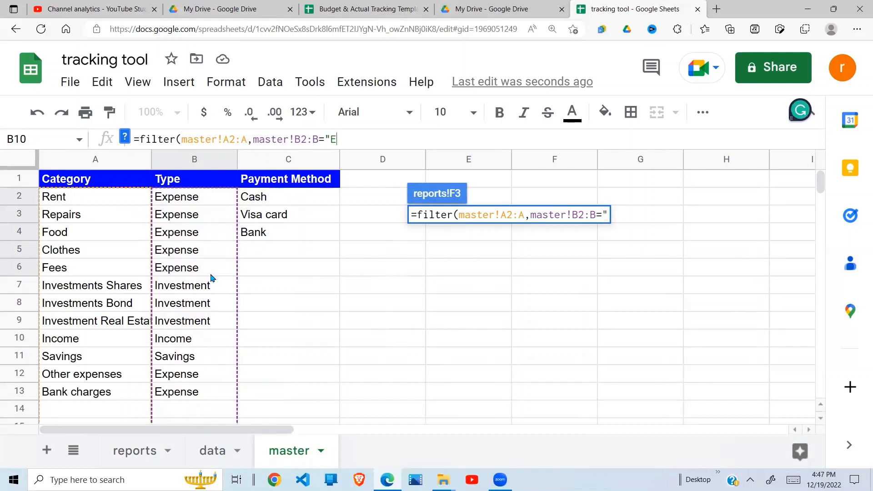
pyautogui.write('xpense')
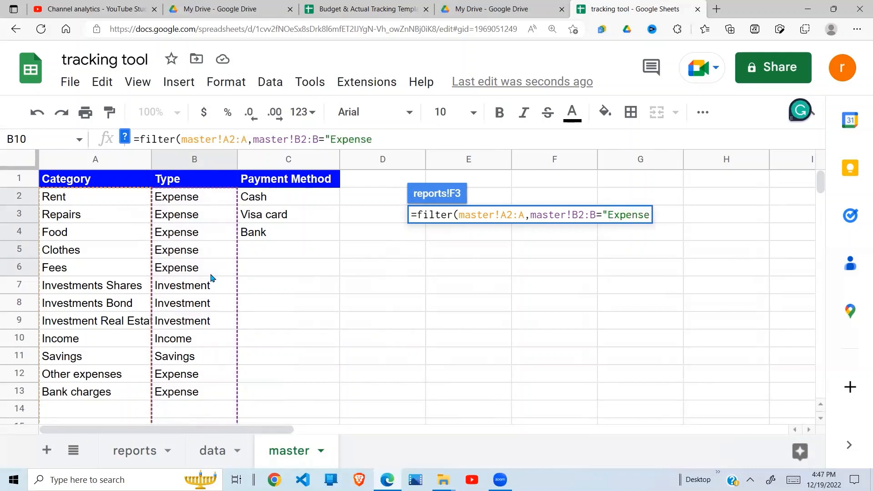
pyautogui.write('")')
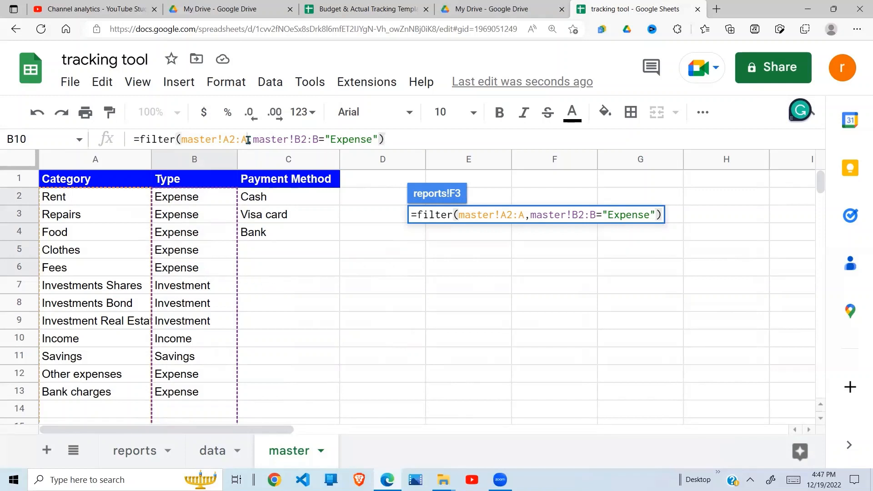
# Make both ranges absolute and enter the F3 formula as =filter(master!$A$2:$A,master!$B$2:$B="Expense").
pyautogui.moveTo(248, 139); pyautogui.dragTo(181, 142)
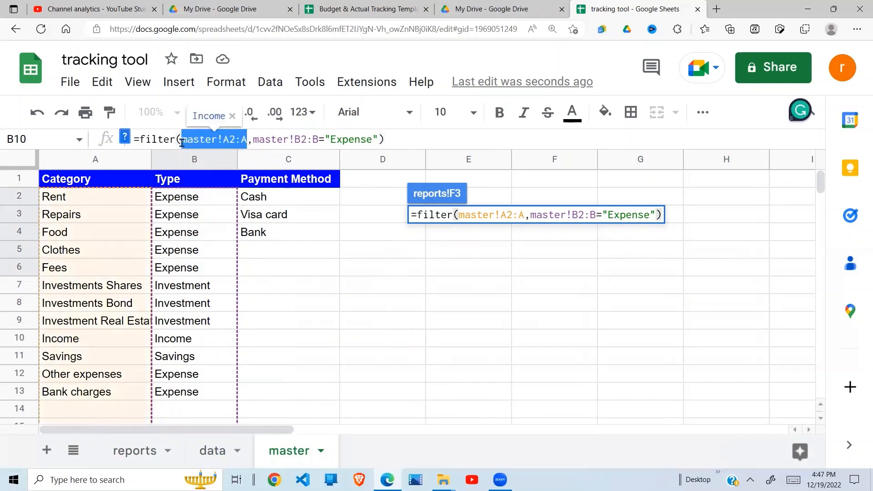
pyautogui.press('F4')
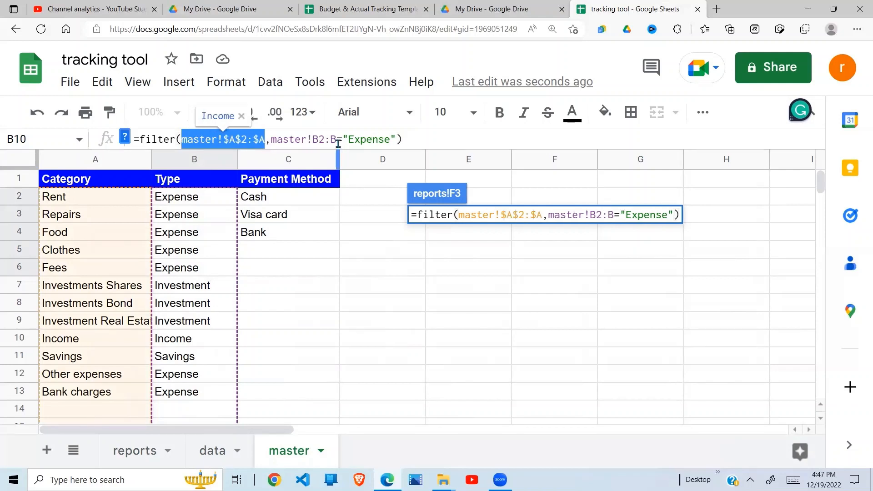
pyautogui.moveTo(339, 143); pyautogui.dragTo(271, 142)
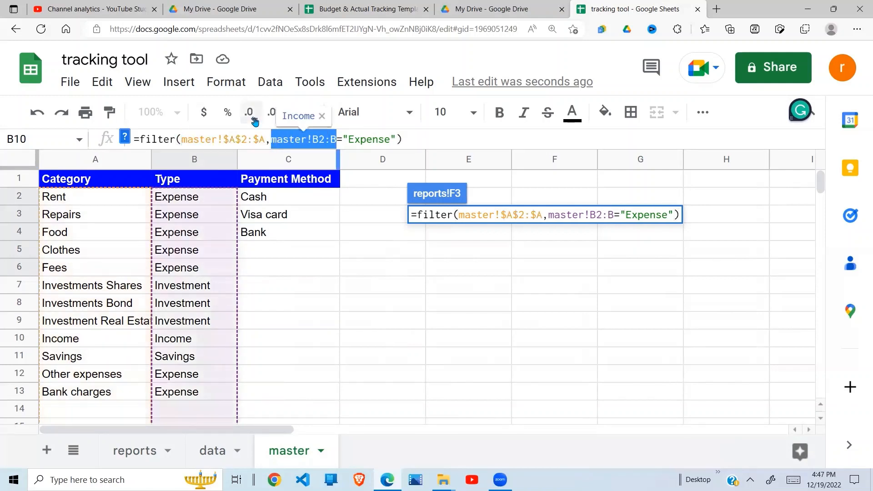
pyautogui.press('F4')
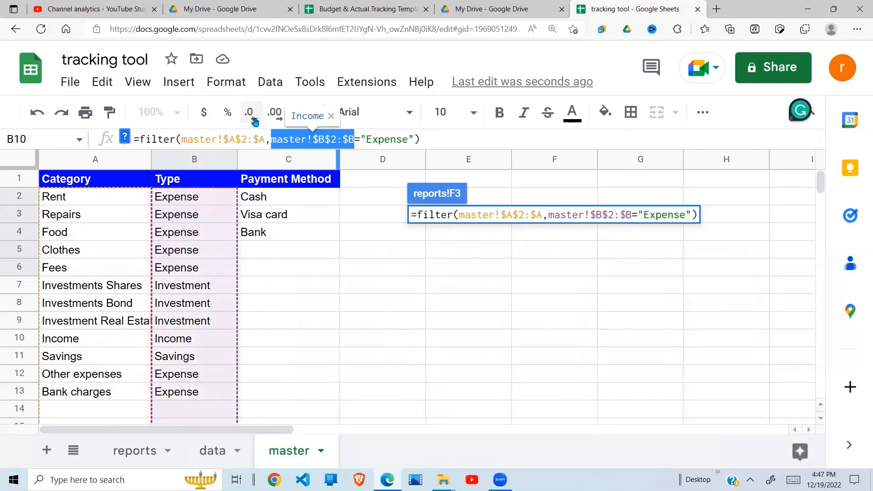
pyautogui.press('Return')
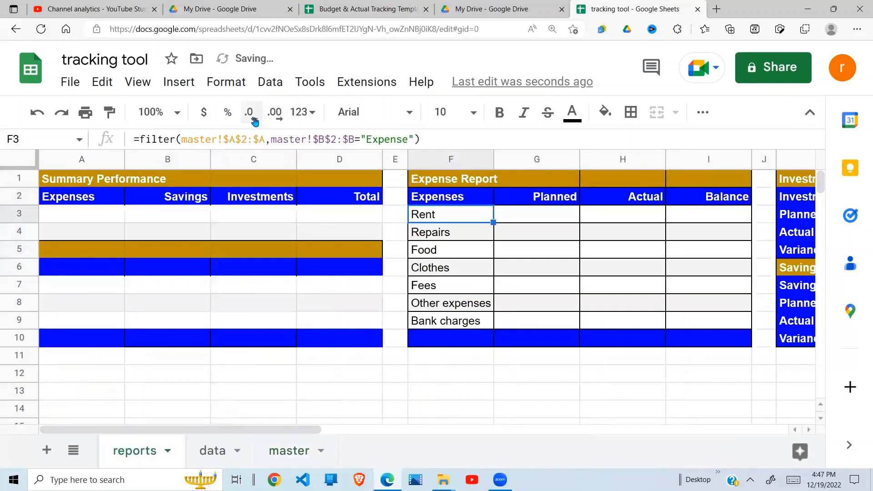
# Check the filtered expense list and label F10 beneath it as Total.
pyautogui.click(458, 293)
pyautogui.click(525, 251)
pyautogui.moveTo(462, 217); pyautogui.dragTo(463, 306)
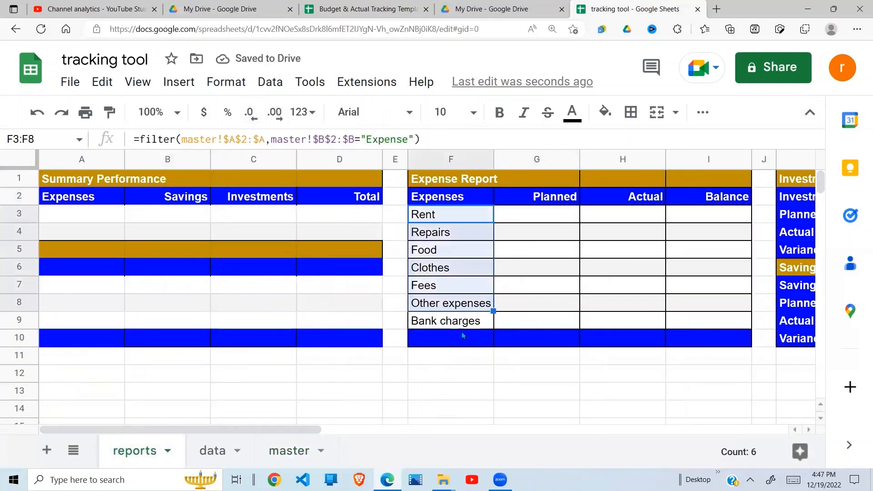
pyautogui.click(463, 336)
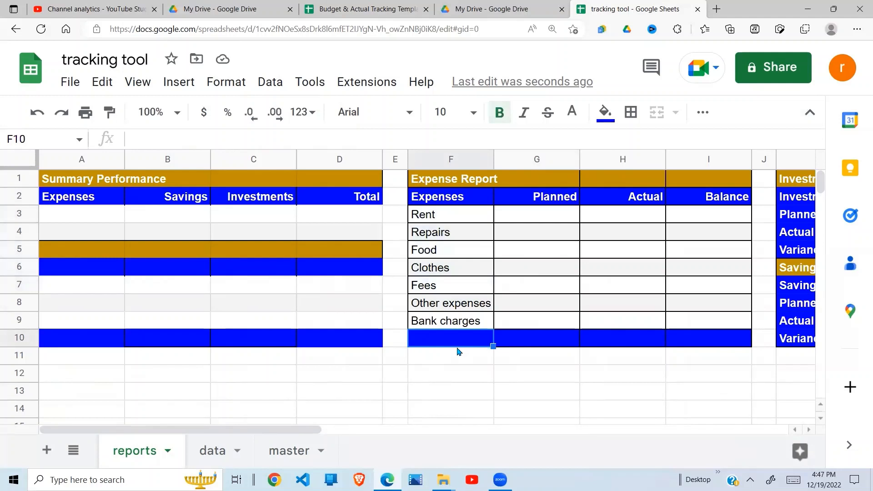
pyautogui.write('Total')
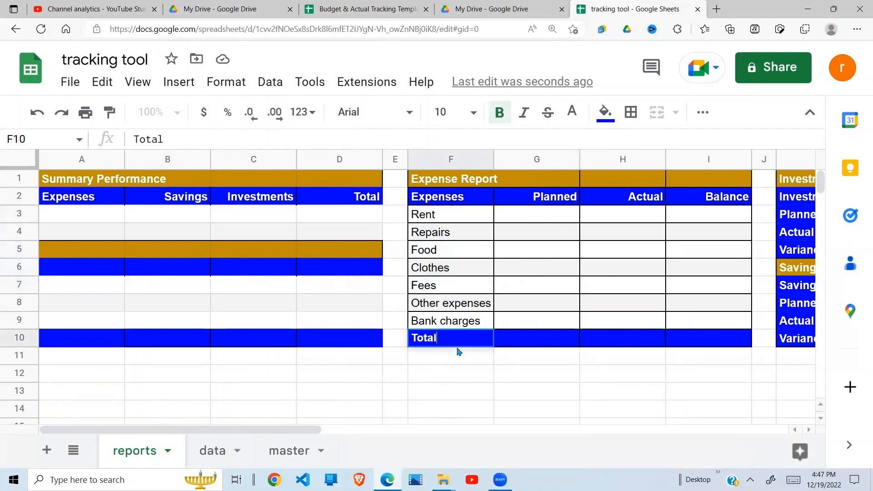
pyautogui.click(537, 326)
# Enter planned amounts of 40000 for Rent and 300000 for Repairs in the Expense Report.
pyautogui.click(555, 216)
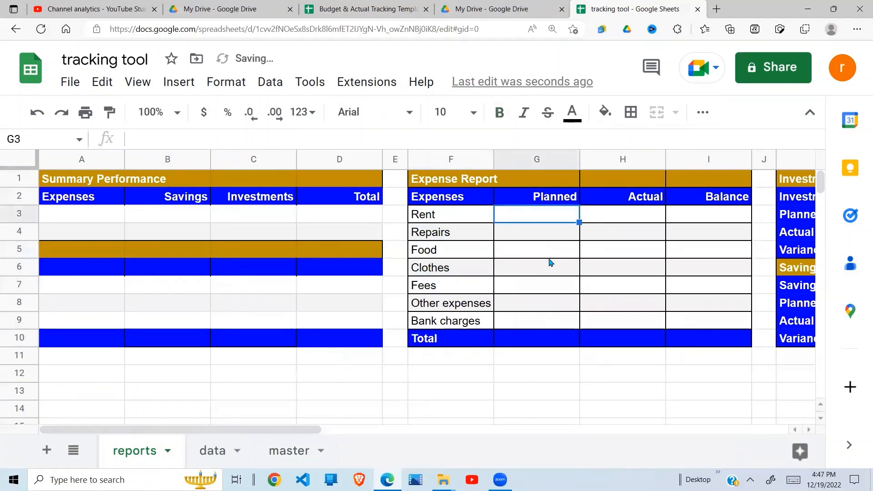
pyautogui.write('40000')
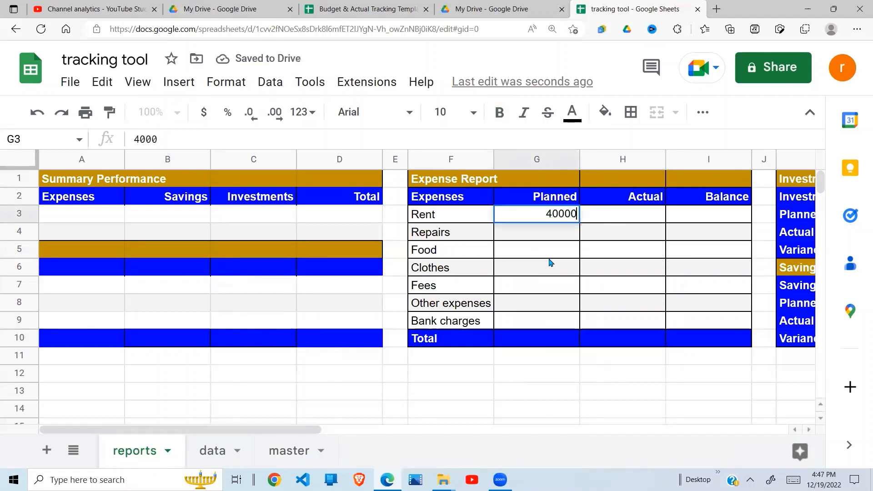
pyautogui.press('Return')
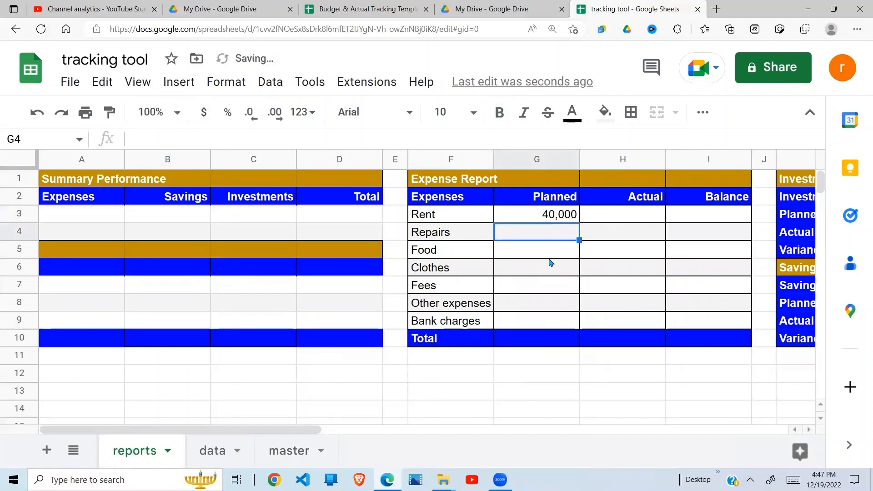
pyautogui.write('300000')
pyautogui.press('Return')
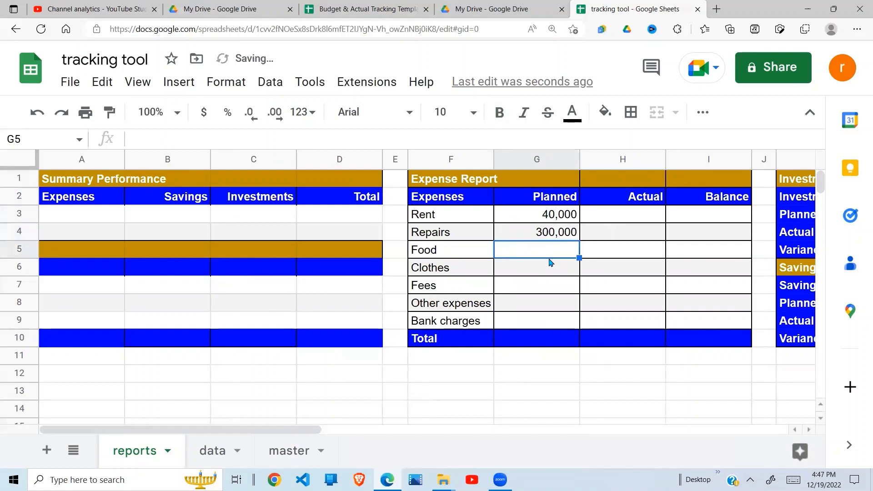
# Correct the planned Repairs amount in G4 to 30000.
pyautogui.click(562, 242)
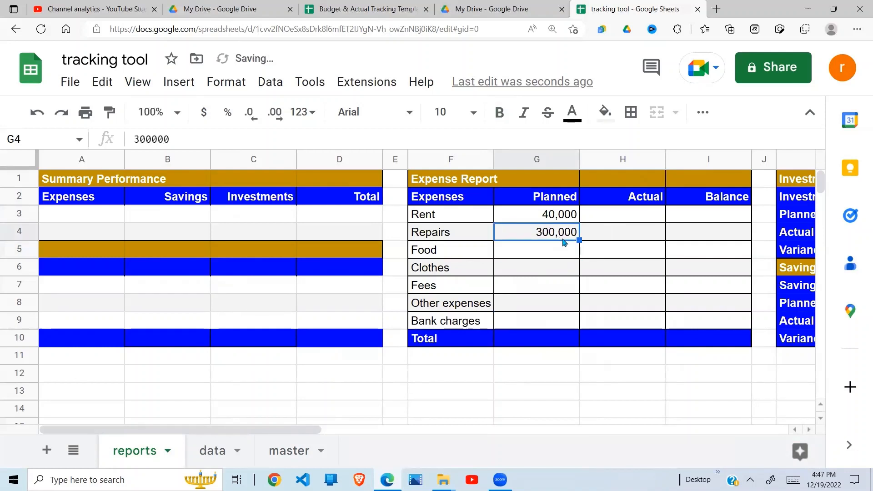
pyautogui.write('300000')
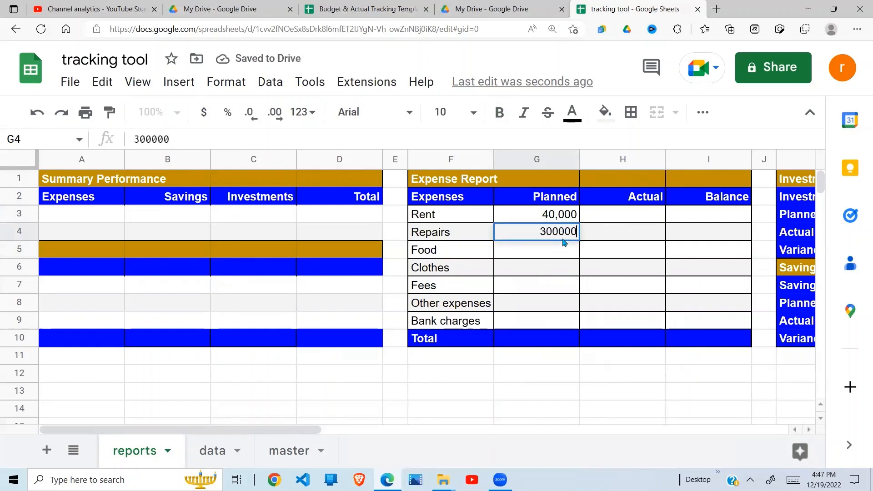
pyautogui.press('Return')
pyautogui.doubleClick(563, 234)
pyautogui.doubleClick(563, 234)
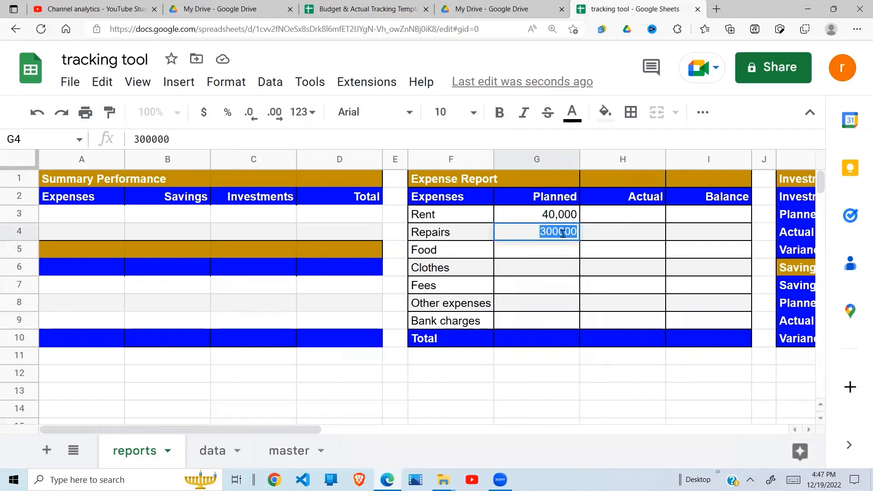
pyautogui.click(564, 234)
pyautogui.press('BackSpace')
# Enter planned amounts of 10000 for Food and 10000 for Clothes.
pyautogui.click(552, 251)
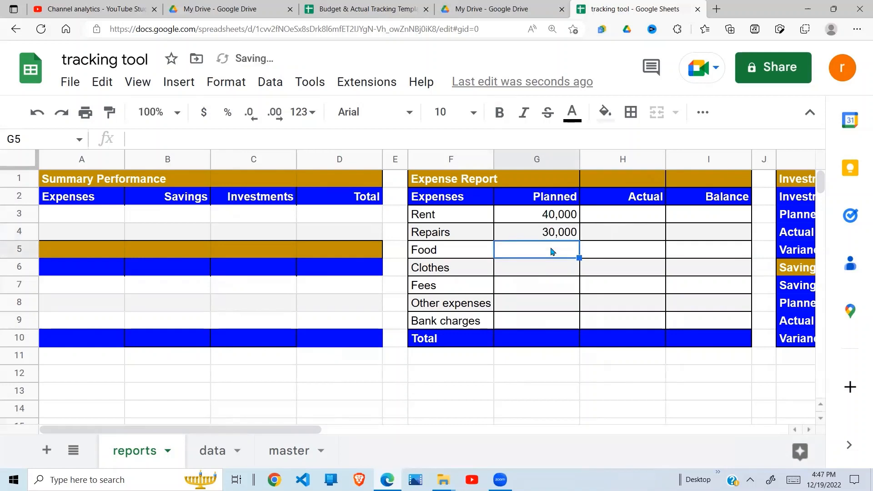
pyautogui.write('10000')
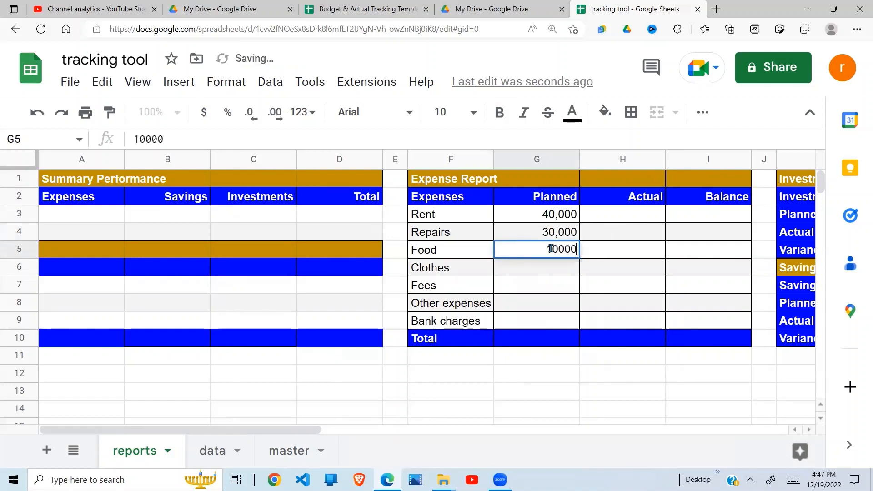
pyautogui.press('Return')
pyautogui.write('10000')
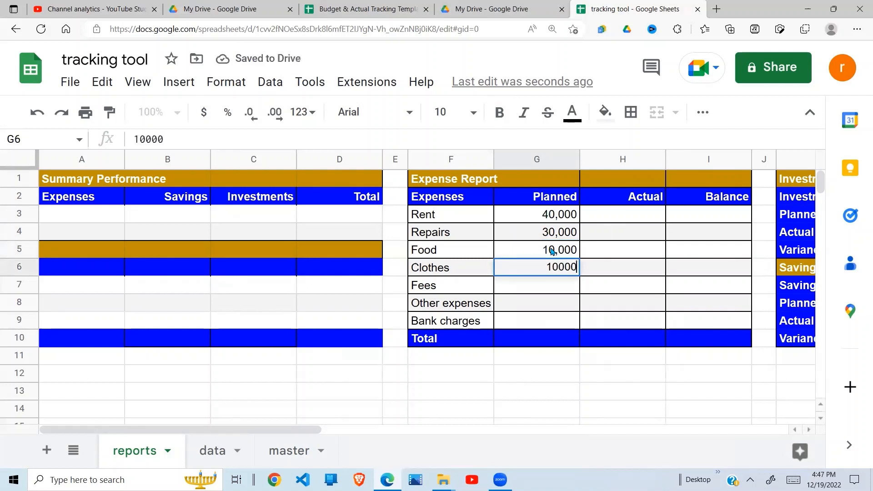
pyautogui.press('Return')
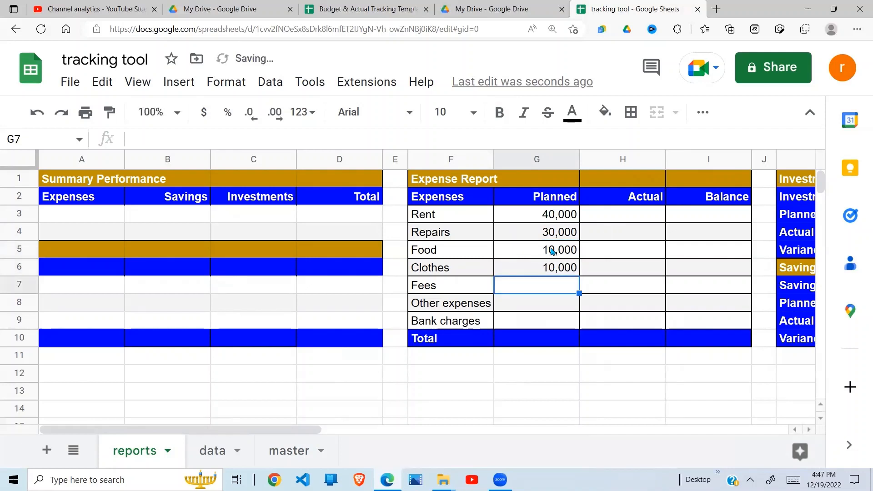
# Enter planned amounts of 30000 for Fees, 21000 for Other expenses and 5000 for Bank charges.
pyautogui.write('30000')
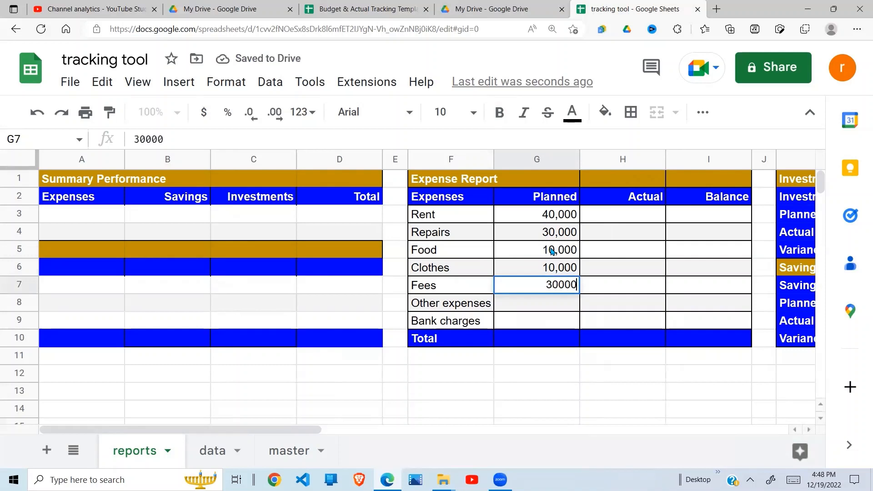
pyautogui.press('Return')
pyautogui.write('21000')
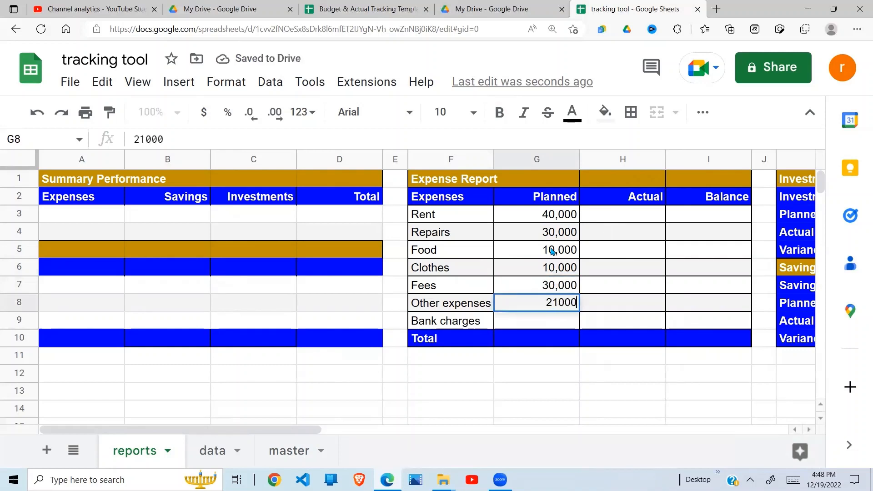
pyautogui.press('Return')
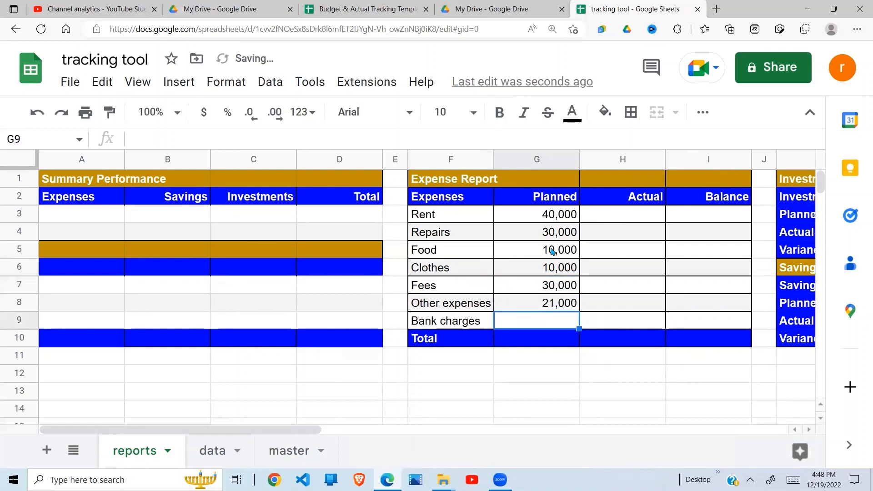
pyautogui.write('5000')
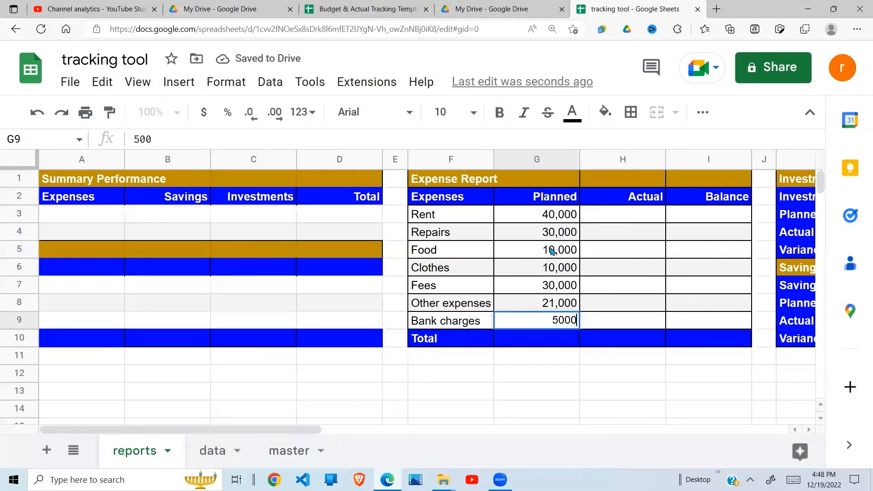
pyautogui.press('Return')
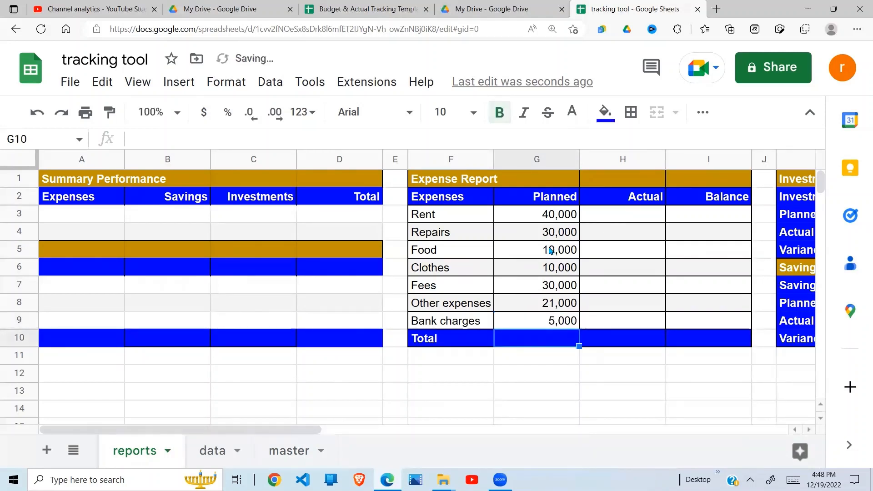
# Start a SUMIF formula in Rent's Actual cell H3 with the open-ended category range data!F2:F.
pyautogui.click(646, 218)
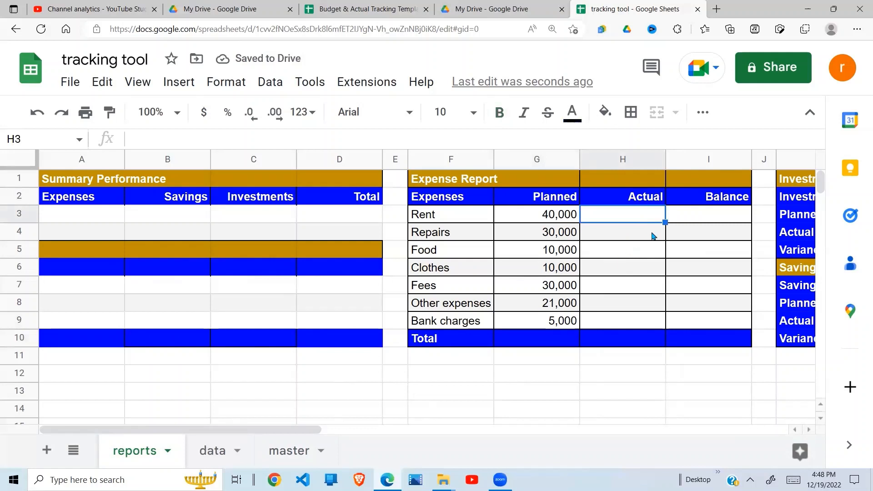
pyautogui.write('=')
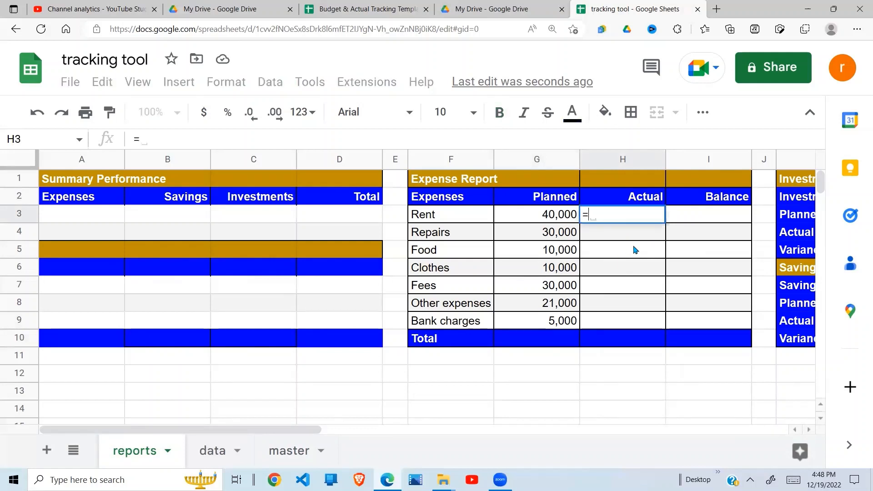
pyautogui.write('sumif')
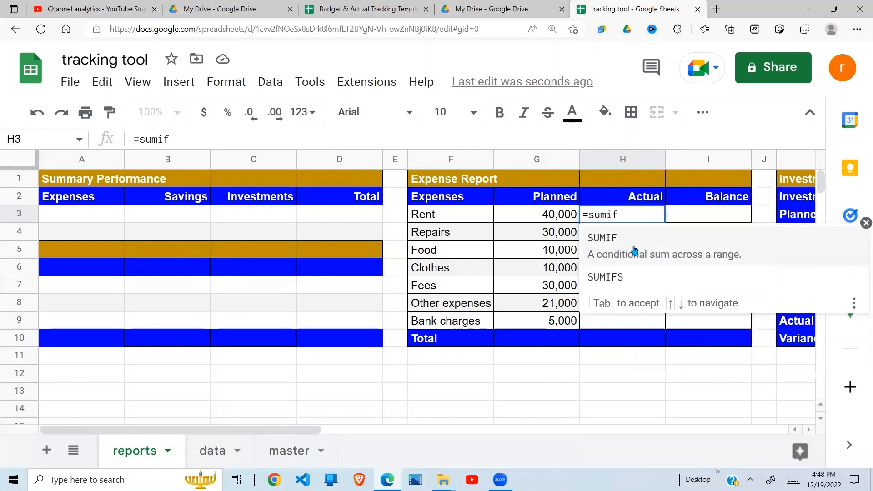
pyautogui.write('(')
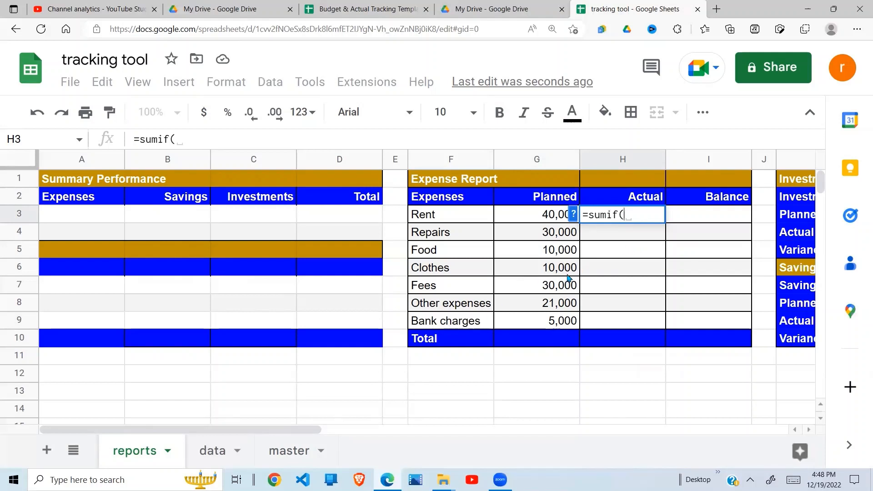
pyautogui.click(220, 451)
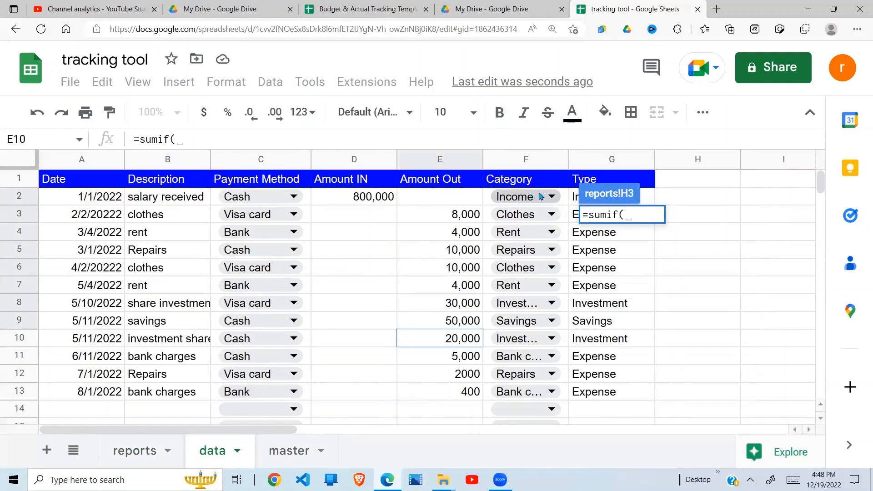
pyautogui.moveTo(540, 197); pyautogui.dragTo(526, 403)
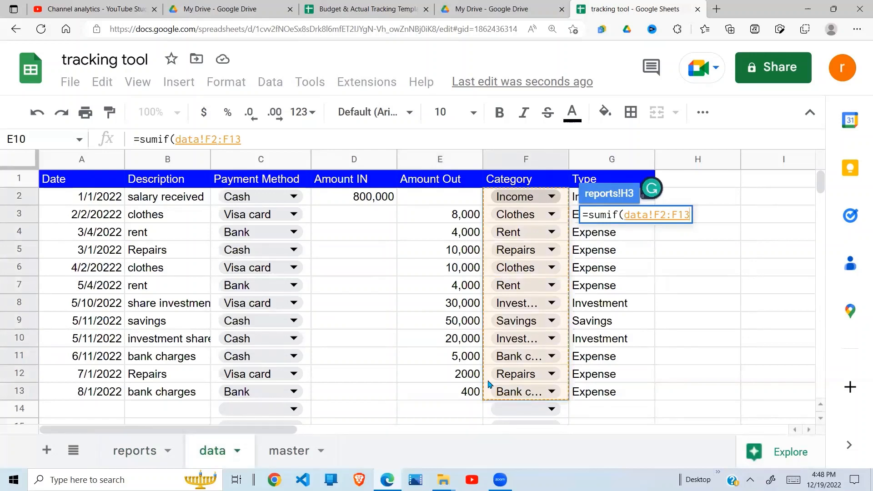
pyautogui.click(254, 141)
pyautogui.press('BackSpace')
pyautogui.press('BackSpace')
pyautogui.write(',')
# Use F3 as the SUMIF criterion and make the category range absolute as data!$F$2:$F.
pyautogui.click(142, 457)
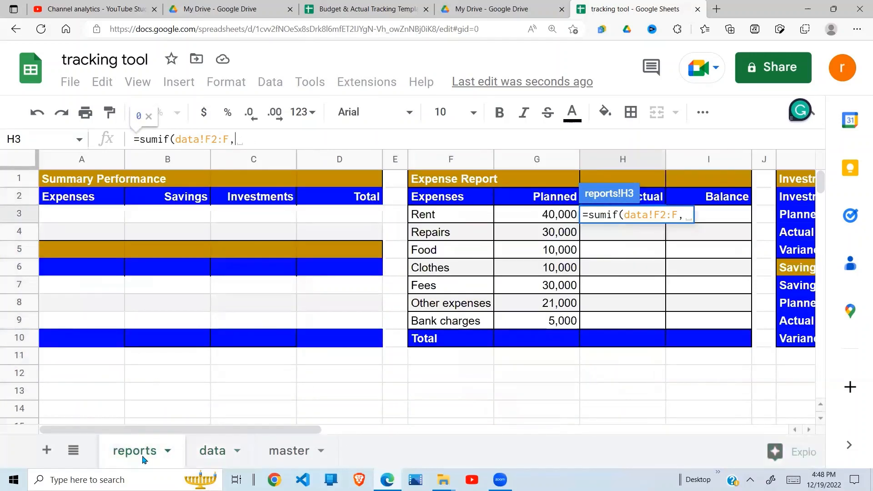
pyautogui.click(439, 220)
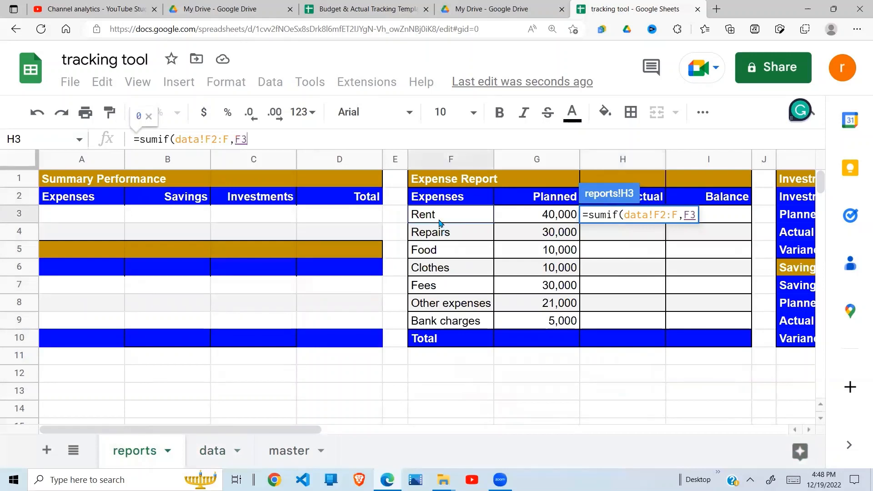
pyautogui.moveTo(678, 214); pyautogui.dragTo(625, 215)
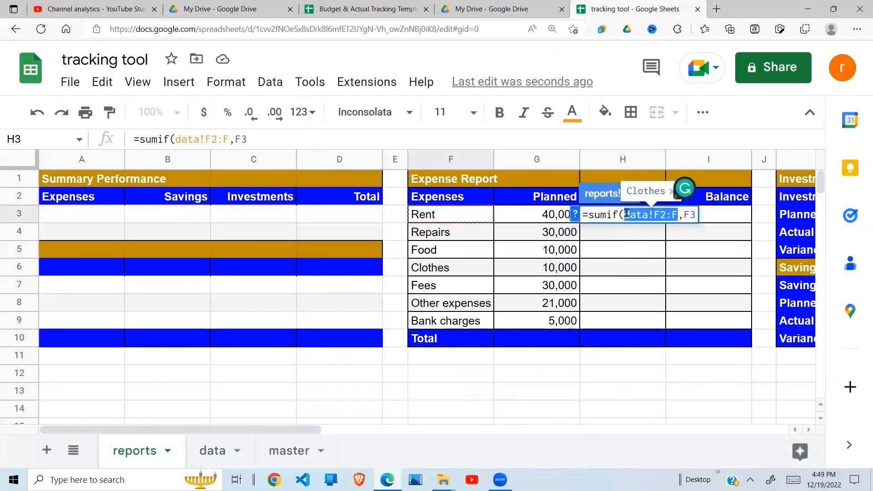
pyautogui.press('F4')
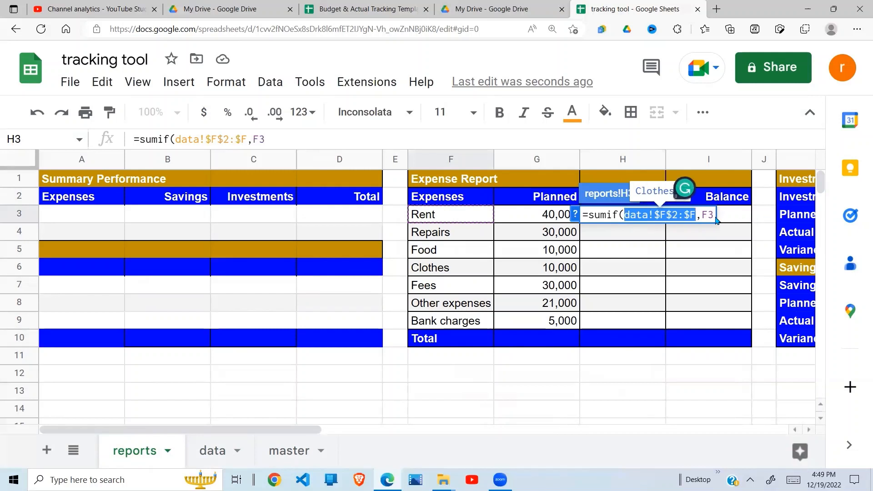
pyautogui.click(713, 215)
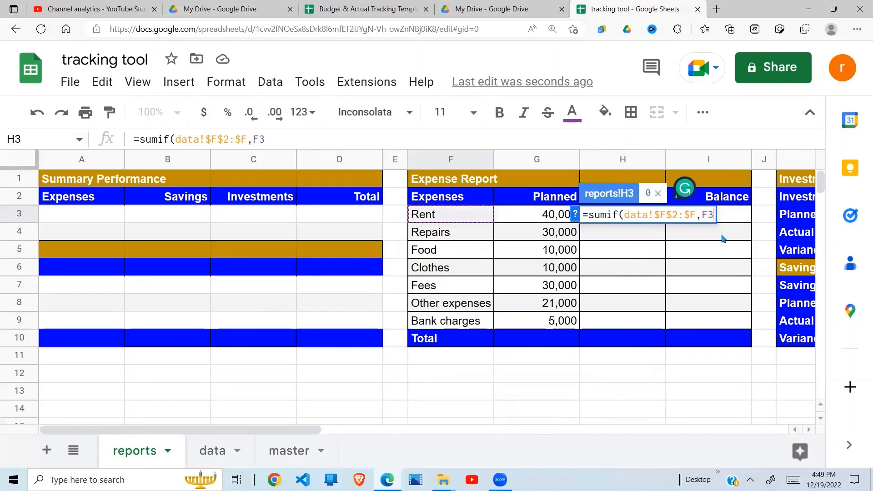
# Add the Amount Out column as the absolute sum range data!$E$2:$E and complete the SUMIF formula.
pyautogui.write(',')
pyautogui.click(212, 451)
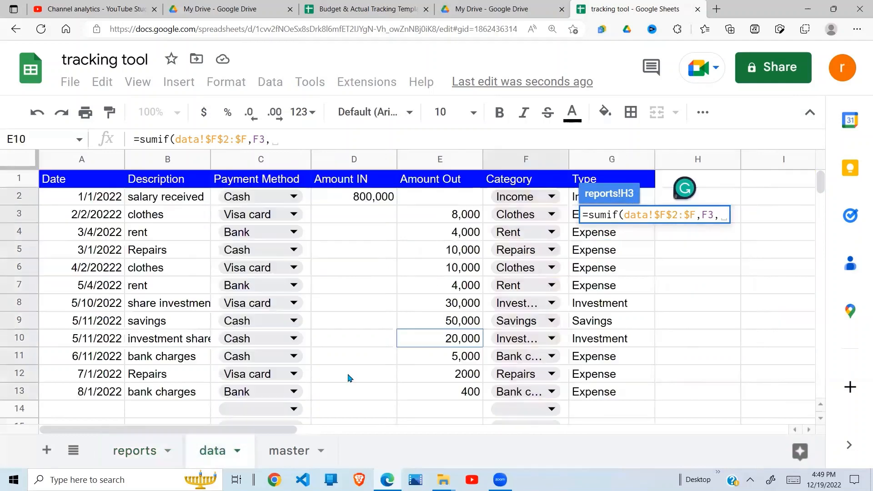
pyautogui.moveTo(465, 200); pyautogui.dragTo(469, 385)
pyautogui.click(341, 141)
pyautogui.press('BackSpace')
pyautogui.press('BackSpace')
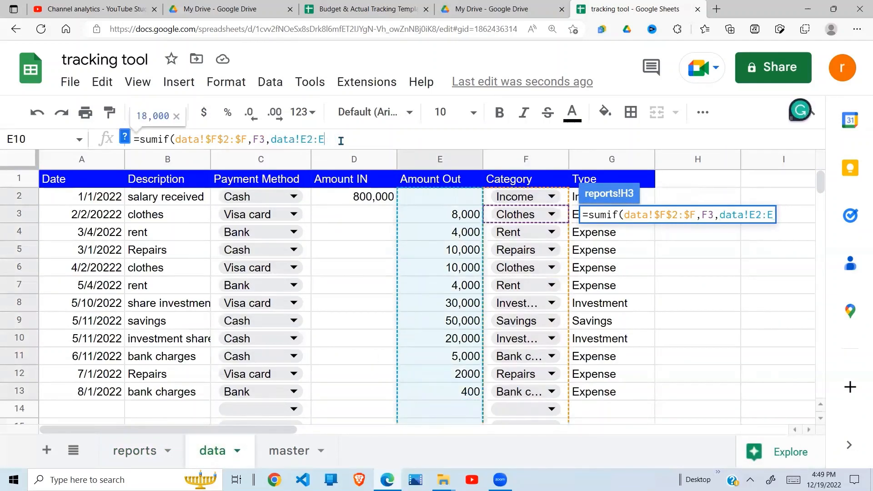
pyautogui.moveTo(341, 141); pyautogui.dragTo(269, 142)
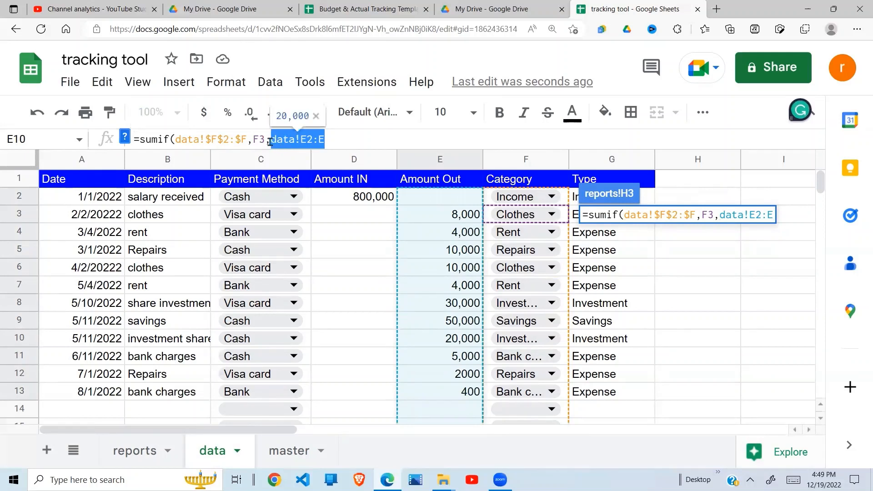
pyautogui.press('F4')
pyautogui.press('BackSpace')
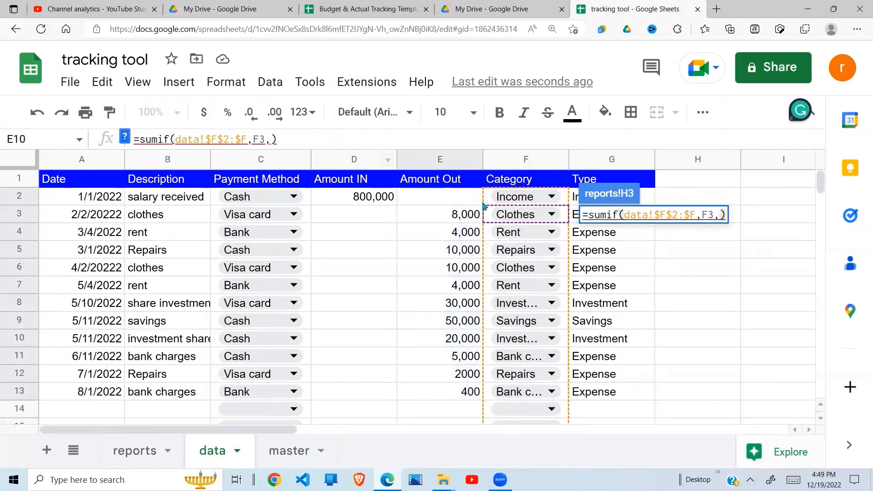
pyautogui.moveTo(467, 200); pyautogui.dragTo(466, 309)
pyautogui.press('BackSpace')
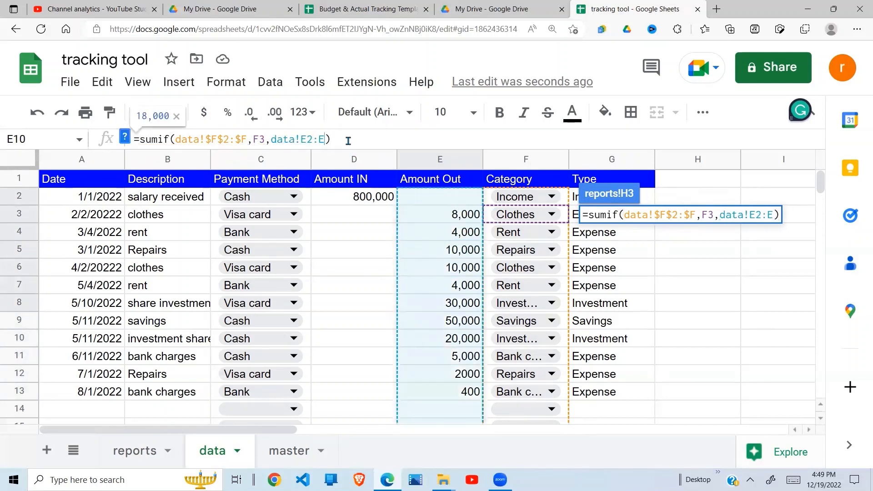
pyautogui.press('F4')
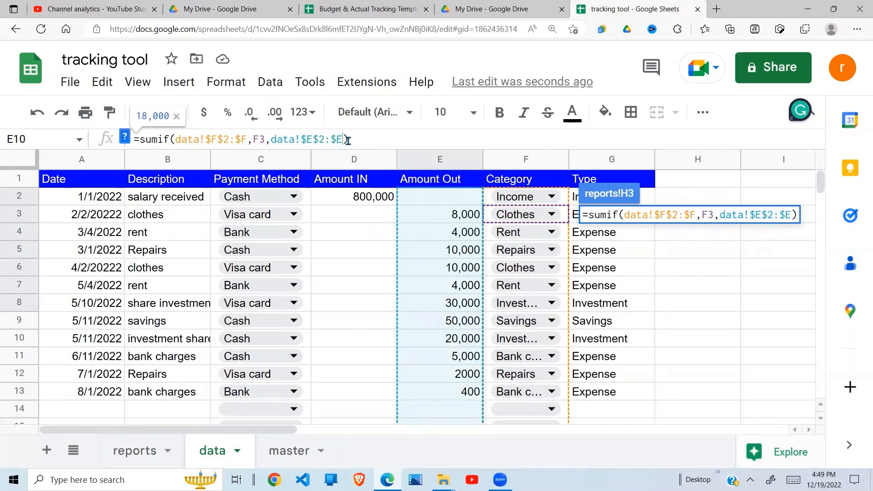
pyautogui.press('Return')
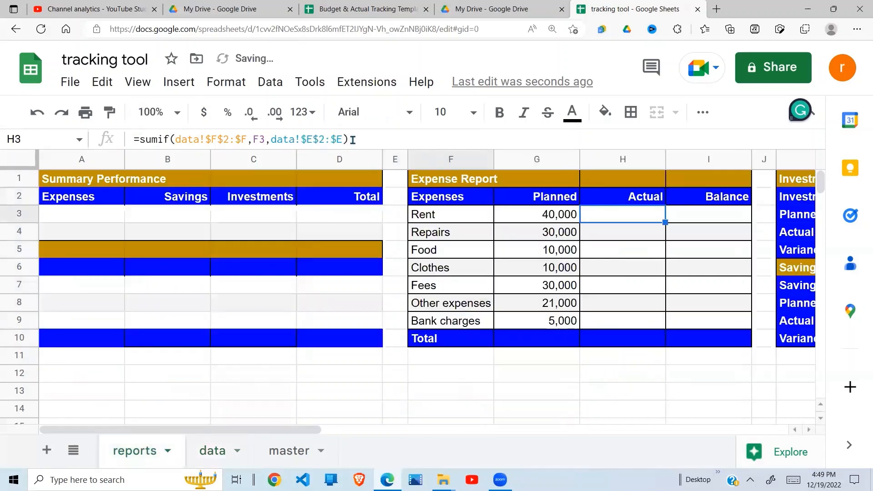
# Check Rent's actual amount against the two rent entries on the data sheet and its planned amount.
pyautogui.click(627, 248)
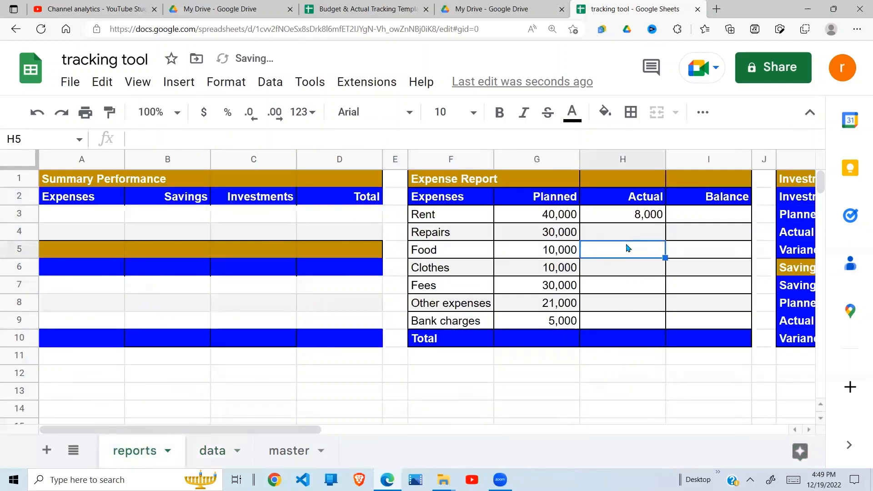
pyautogui.click(576, 221)
pyautogui.click(638, 216)
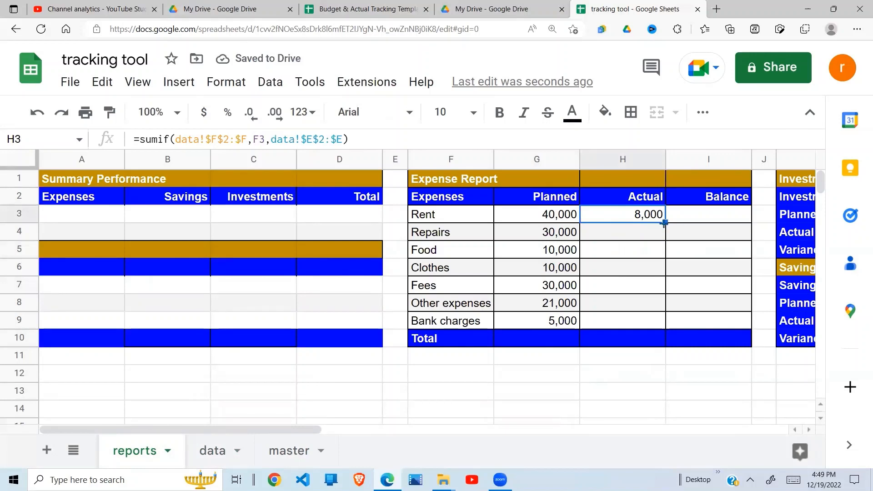
pyautogui.click(221, 454)
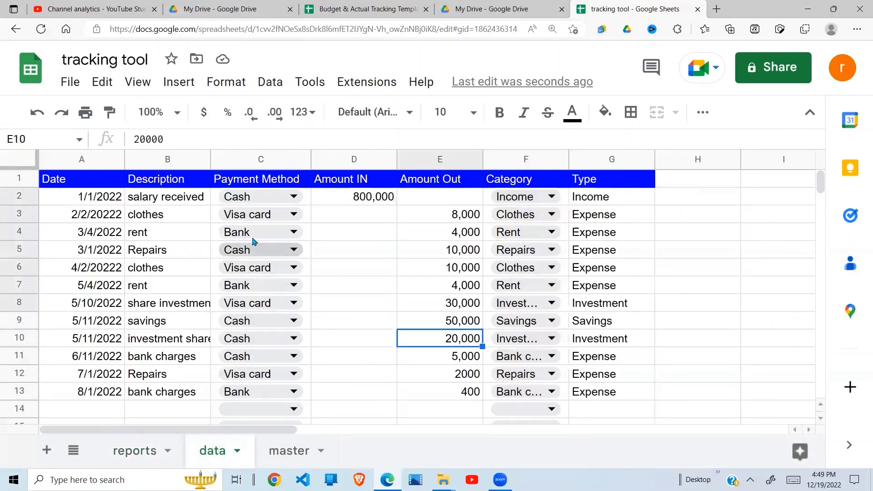
pyautogui.click(195, 231)
pyautogui.click(460, 236)
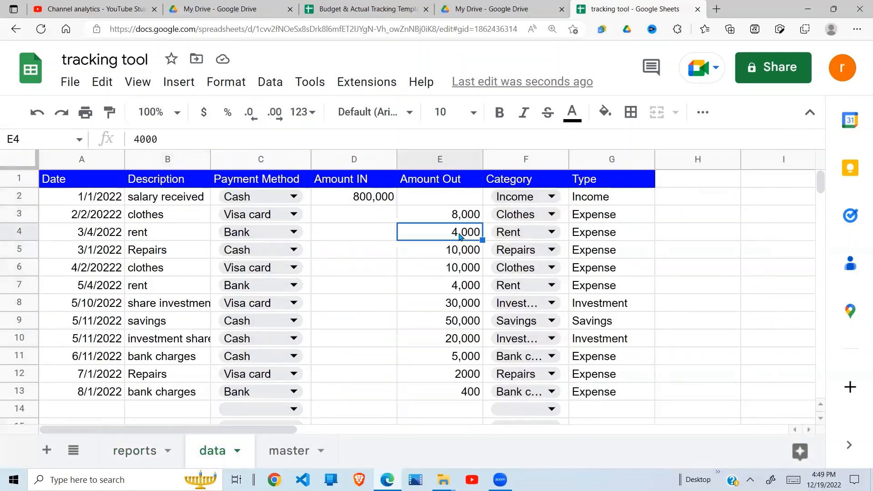
pyautogui.click(153, 291)
pyautogui.click(455, 286)
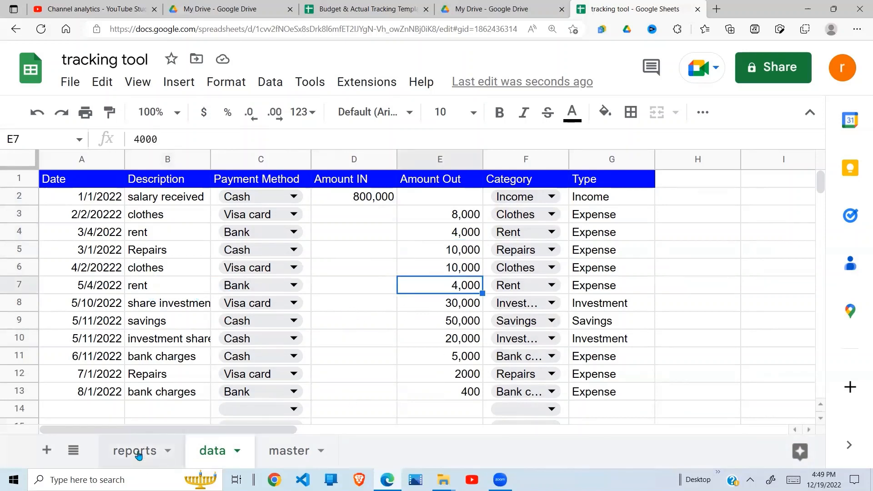
pyautogui.click(135, 451)
pyautogui.click(564, 216)
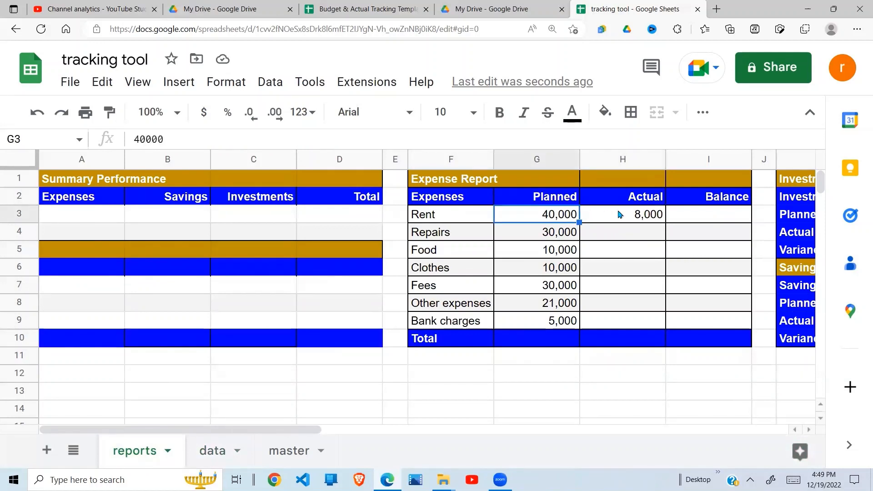
# Fill the SUMIF formula from H3 down to Bank charges in H9.
pyautogui.click(637, 216)
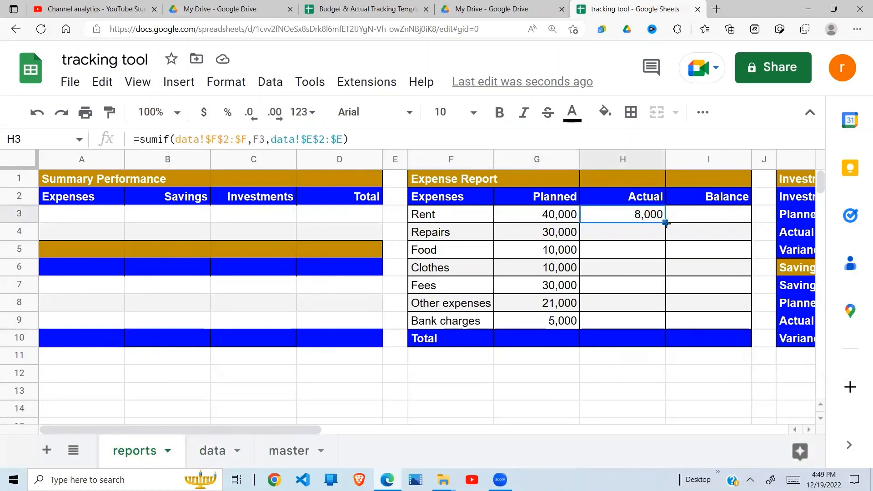
pyautogui.moveTo(665, 223); pyautogui.dragTo(636, 324)
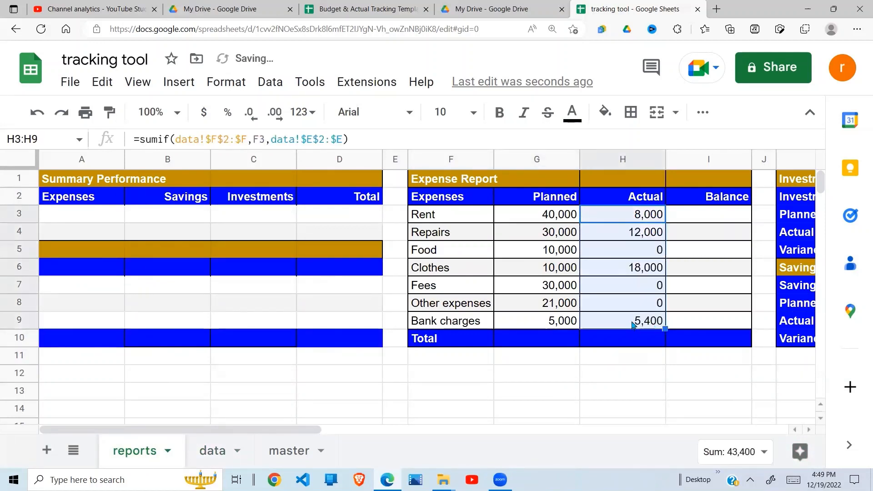
pyautogui.click(619, 324)
pyautogui.click(614, 344)
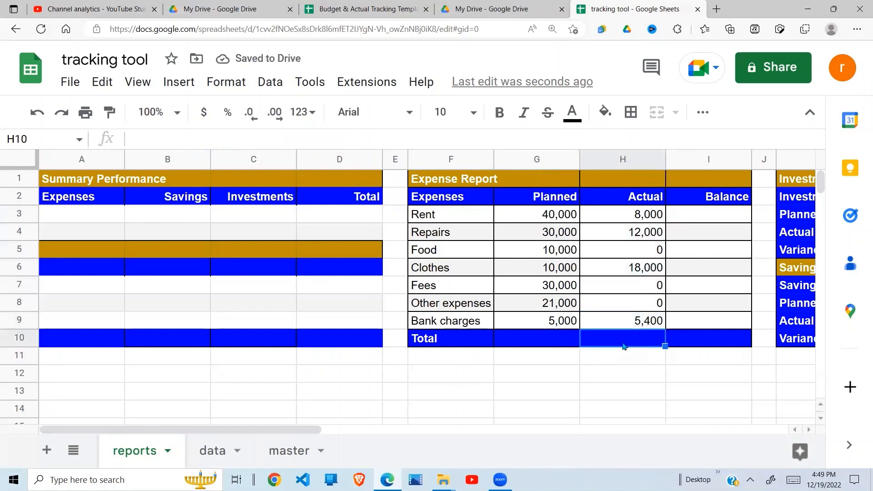
# Total the planned expenses in G10 with a SUM of G3:G9 and copy the formula across to the Actual total in H10.
pyautogui.moveTo(572, 337); pyautogui.dragTo(571, 233)
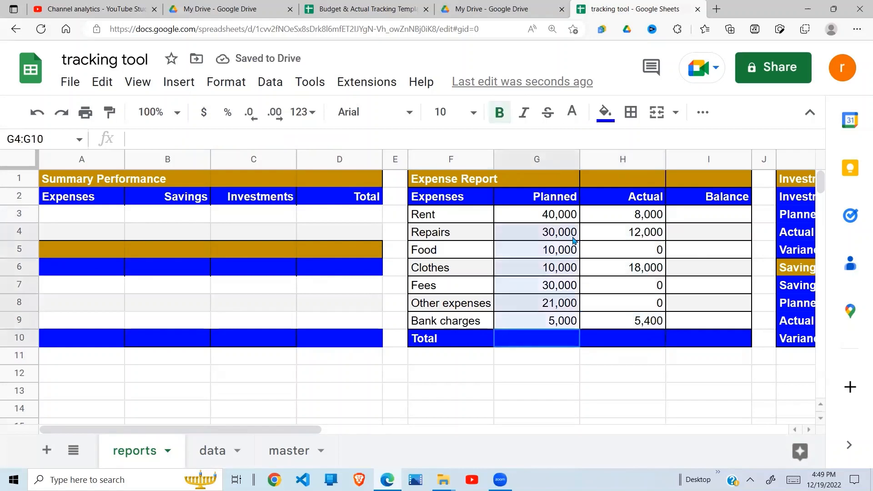
pyautogui.click(569, 342)
pyautogui.write('=su')
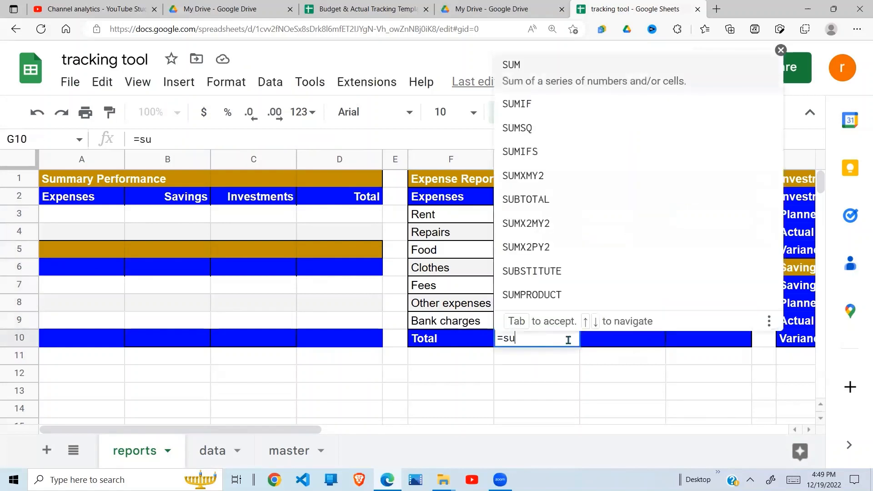
pyautogui.write('m(')
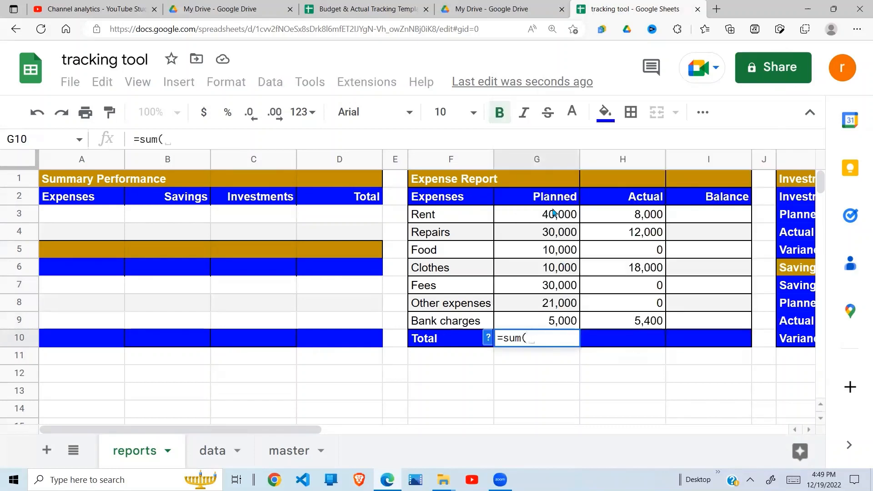
pyautogui.moveTo(555, 215); pyautogui.dragTo(558, 323)
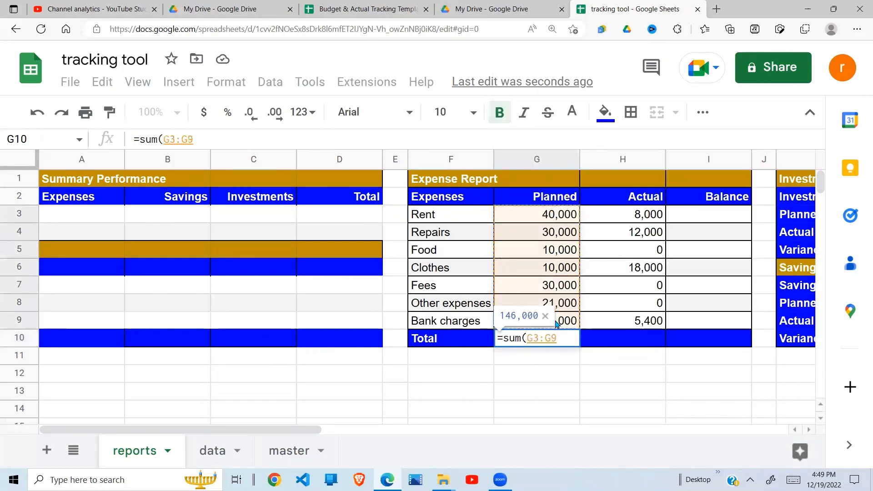
pyautogui.press('Return')
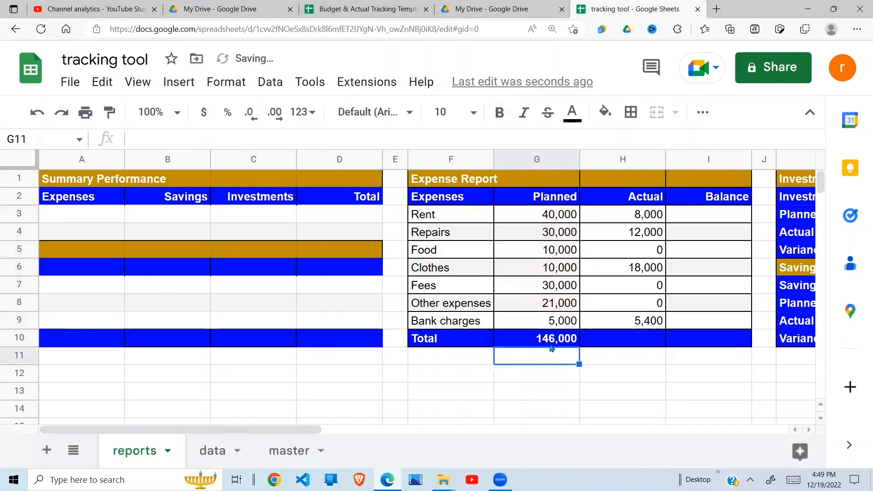
pyautogui.click(551, 345)
pyautogui.moveTo(604, 348); pyautogui.dragTo(646, 343)
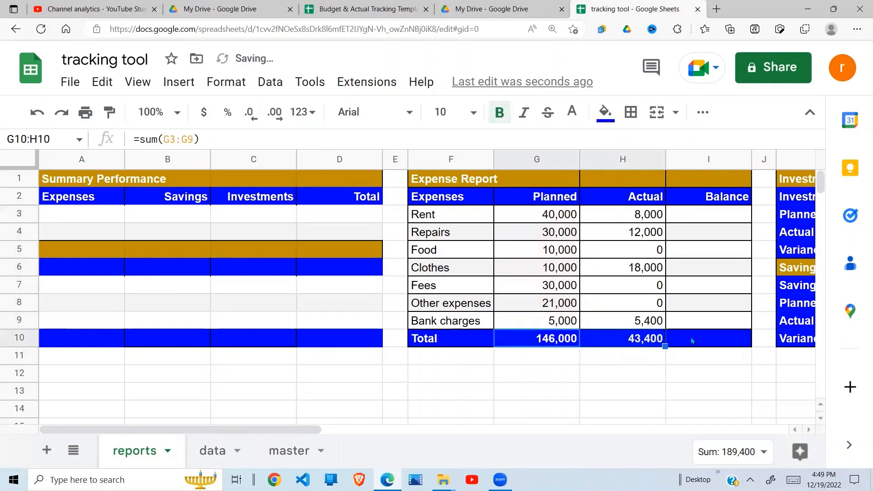
# Calculate Rent's balance in I3 as =G3-H3 and accept the suggested autofill down through the Total row in I10.
pyautogui.click(691, 337)
pyautogui.click(704, 218)
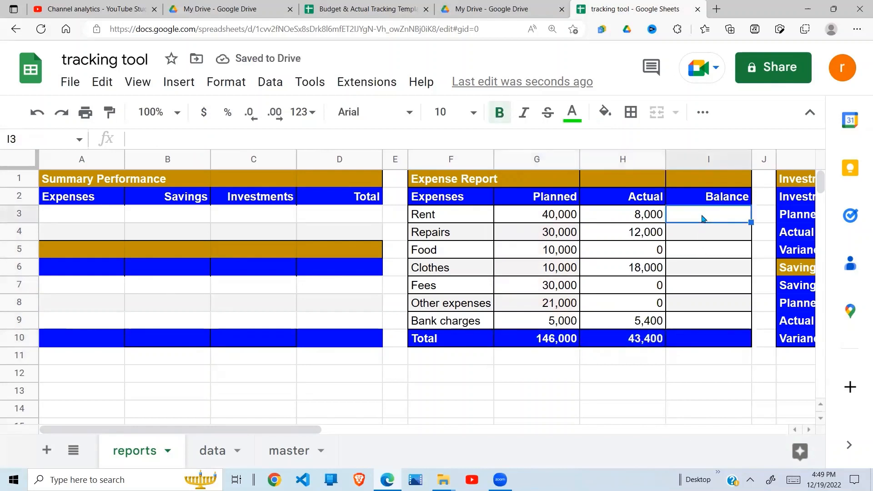
pyautogui.write('=')
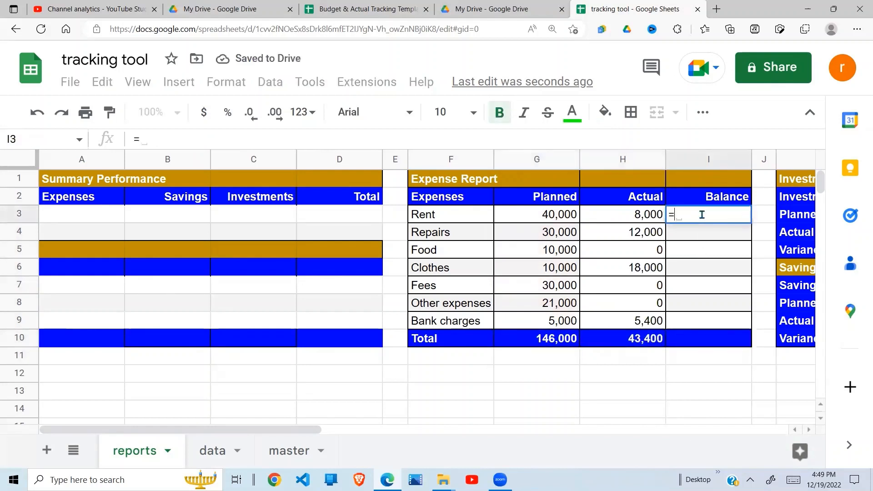
pyautogui.click(568, 218)
pyautogui.write('-')
pyautogui.click(619, 218)
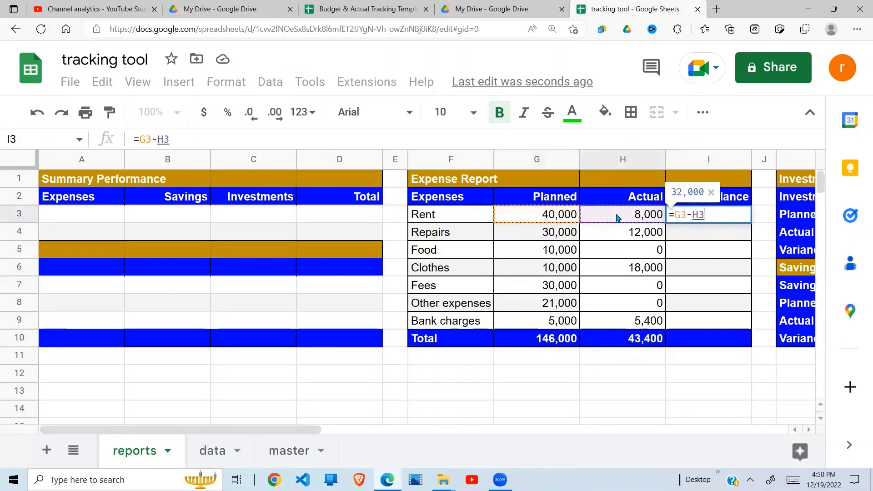
pyautogui.press('Return')
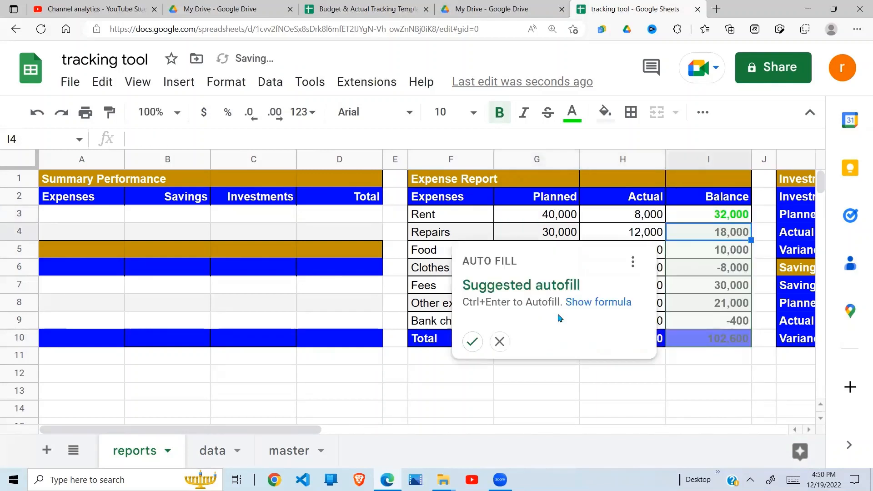
pyautogui.click(473, 348)
pyautogui.click(706, 307)
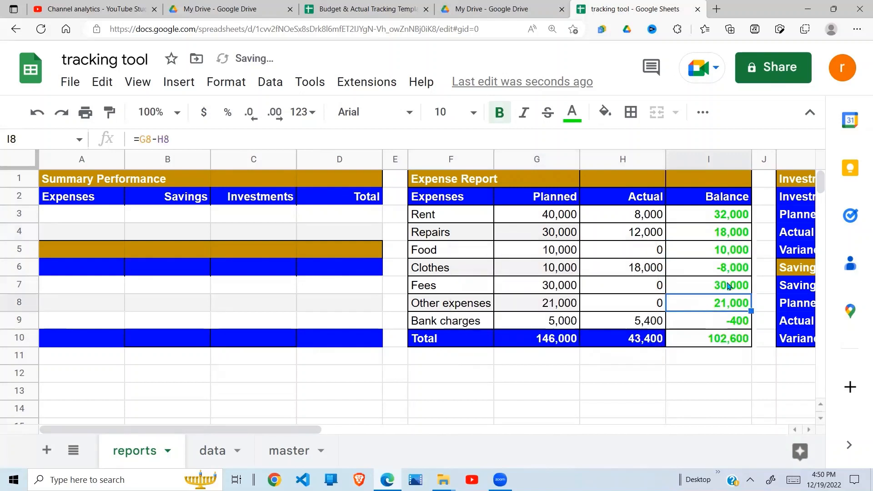
pyautogui.click(729, 276)
# Create a conditional formatting rule for the Balance cells I3:I10 that applies when the value is greater than 0.
pyautogui.moveTo(733, 215); pyautogui.dragTo(727, 337)
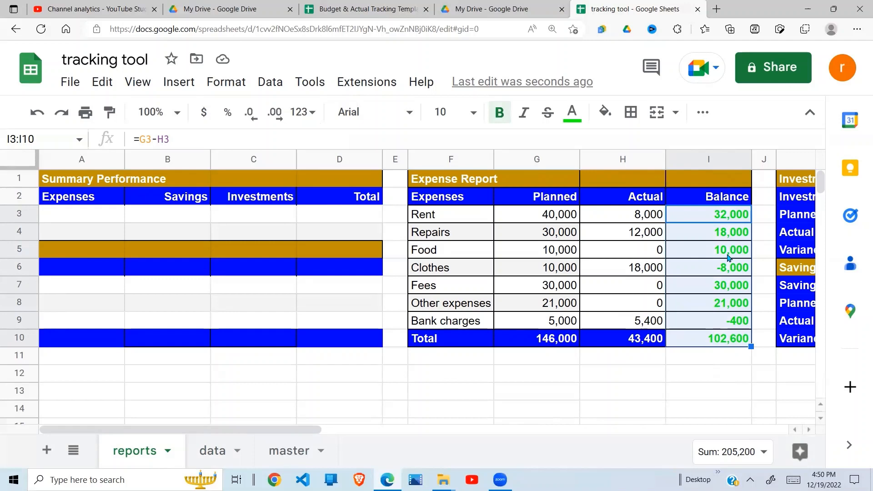
pyautogui.click(232, 83)
pyautogui.click(302, 381)
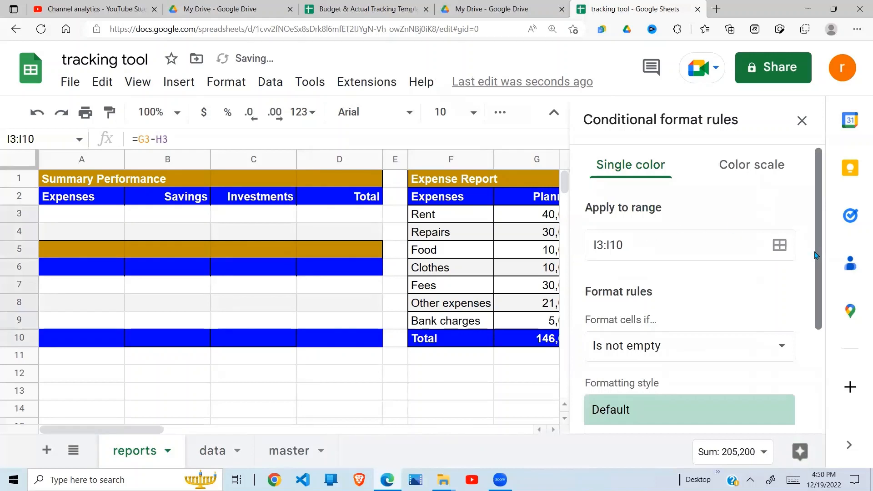
pyautogui.moveTo(822, 263); pyautogui.dragTo(821, 238)
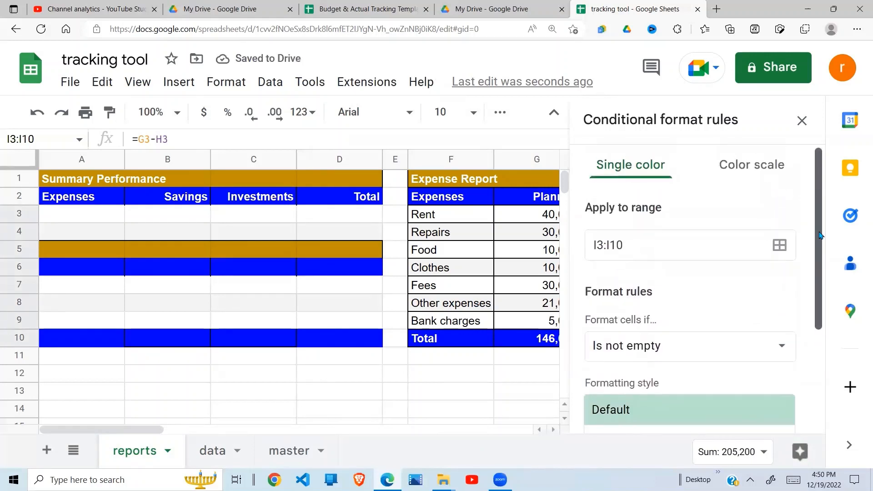
pyautogui.click(780, 348)
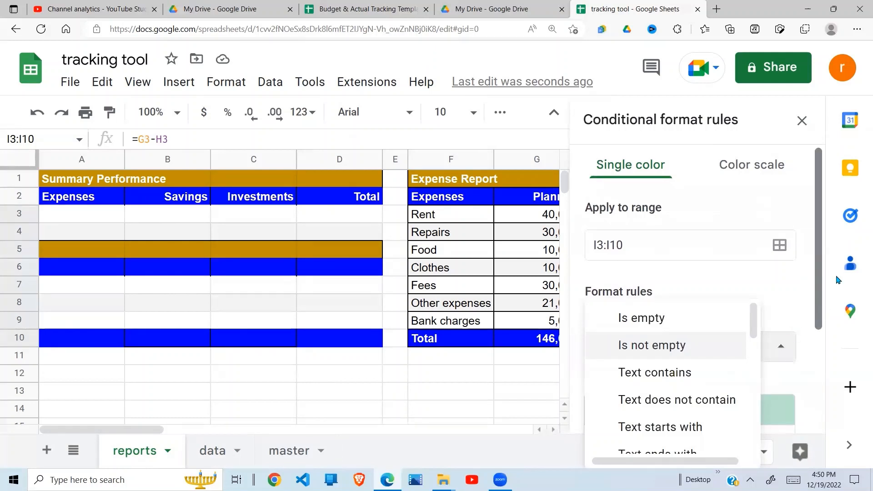
pyautogui.moveTo(819, 282); pyautogui.dragTo(817, 306)
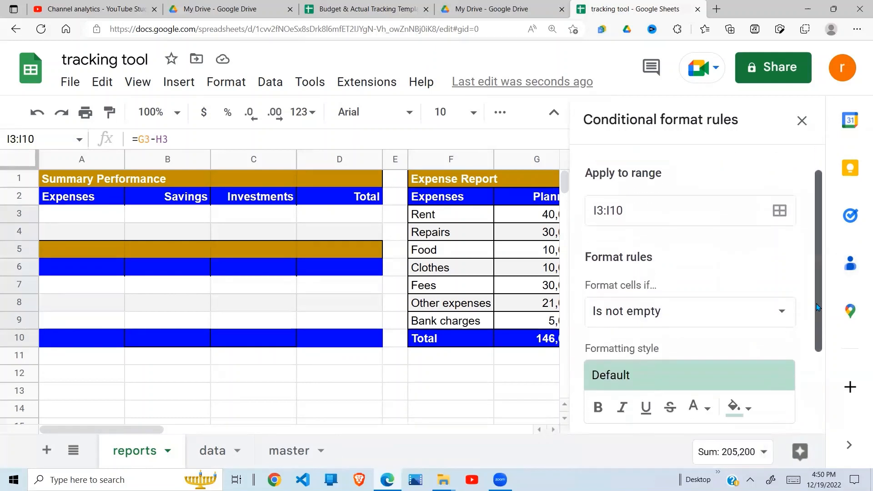
pyautogui.click(784, 304)
pyautogui.moveTo(755, 302); pyautogui.dragTo(752, 382)
pyautogui.click(700, 349)
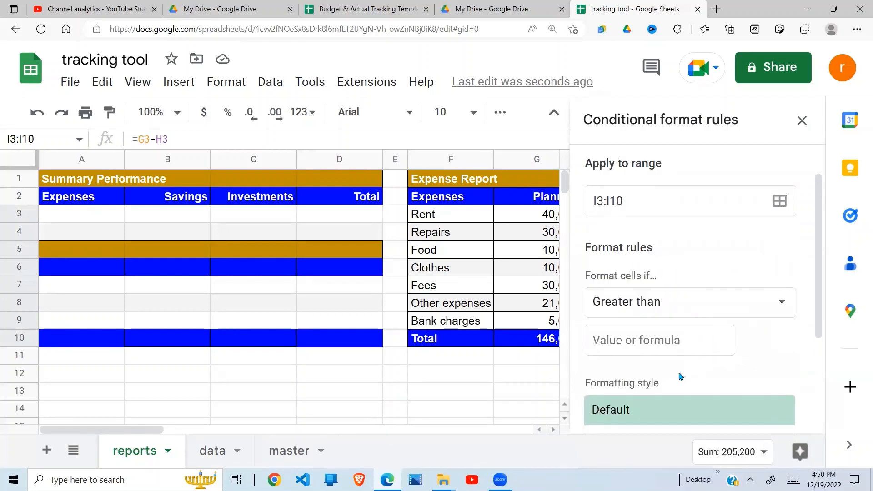
pyautogui.click(668, 350)
pyautogui.write('0')
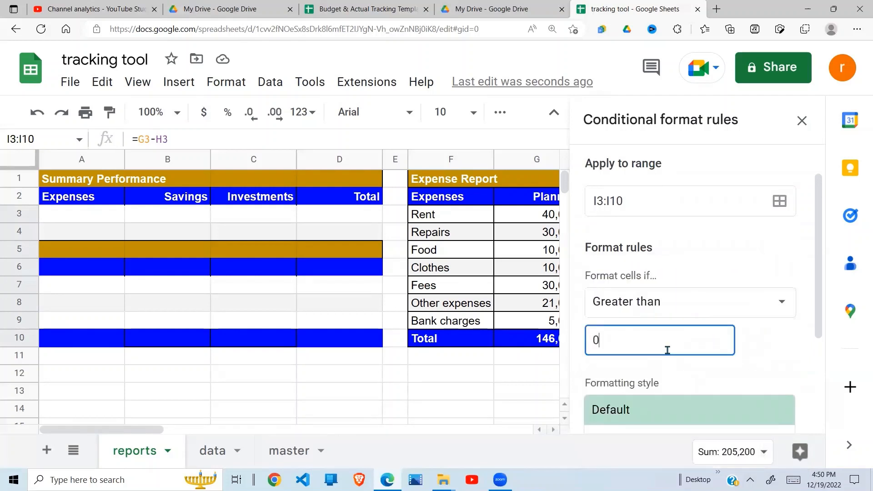
# Style the greater-than rule with no fill and bold green text, and save the rule.
pyautogui.click(817, 326)
pyautogui.scroll(-3, 817, 327)
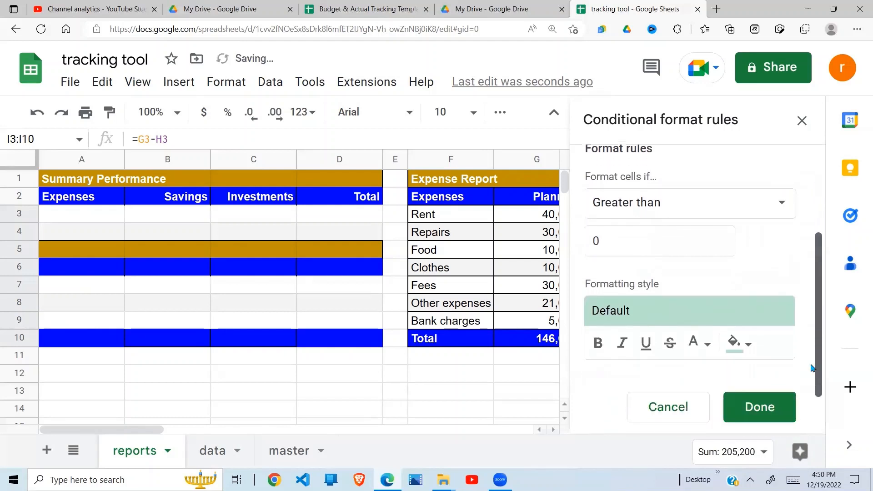
pyautogui.click(749, 287)
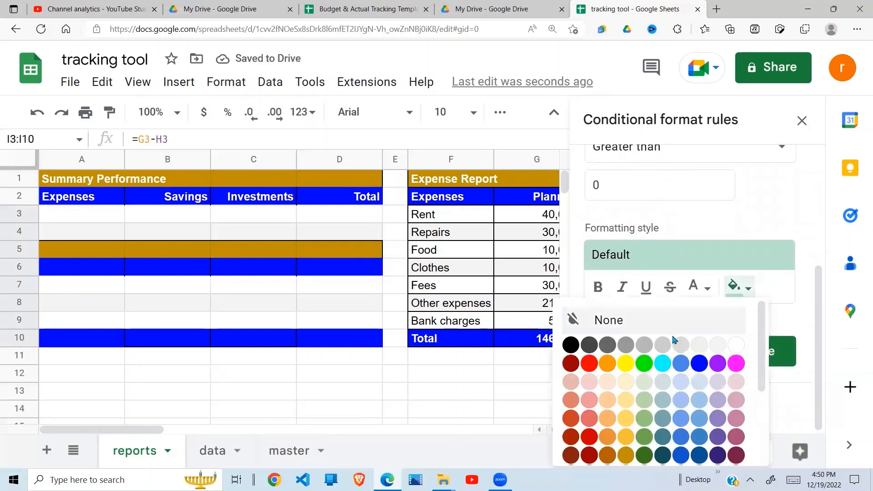
pyautogui.click(627, 326)
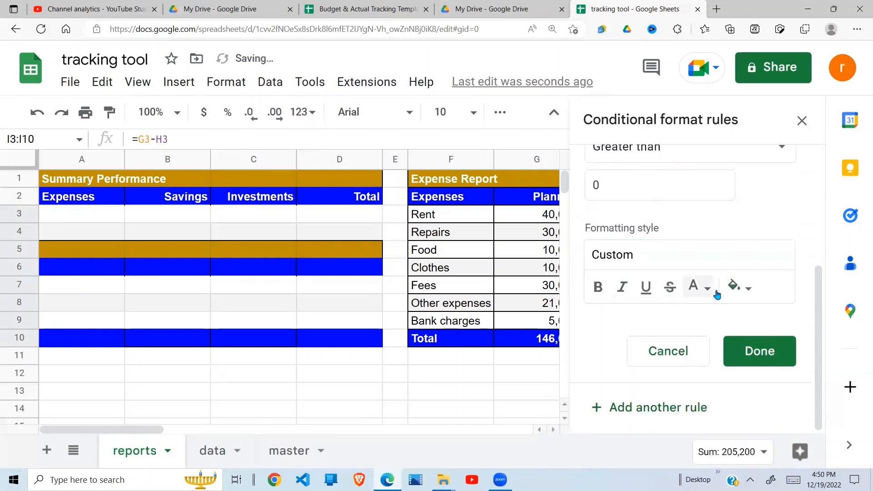
pyautogui.click(697, 287)
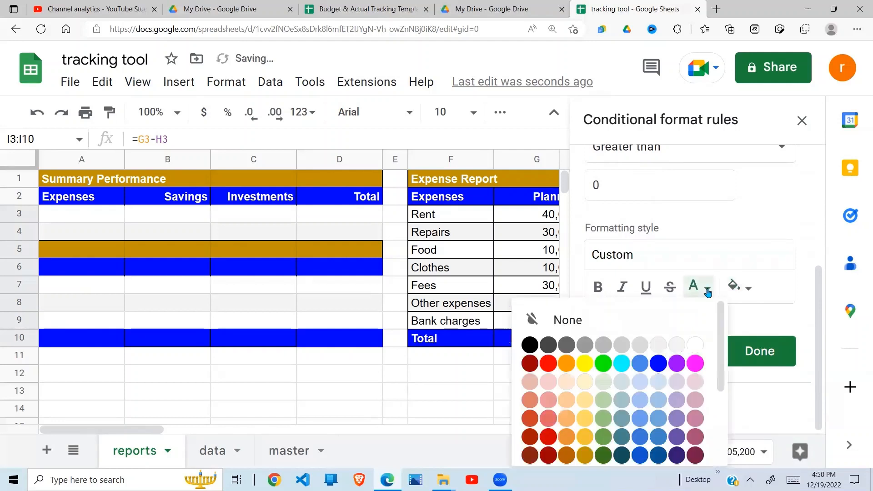
pyautogui.click(603, 364)
pyautogui.click(597, 291)
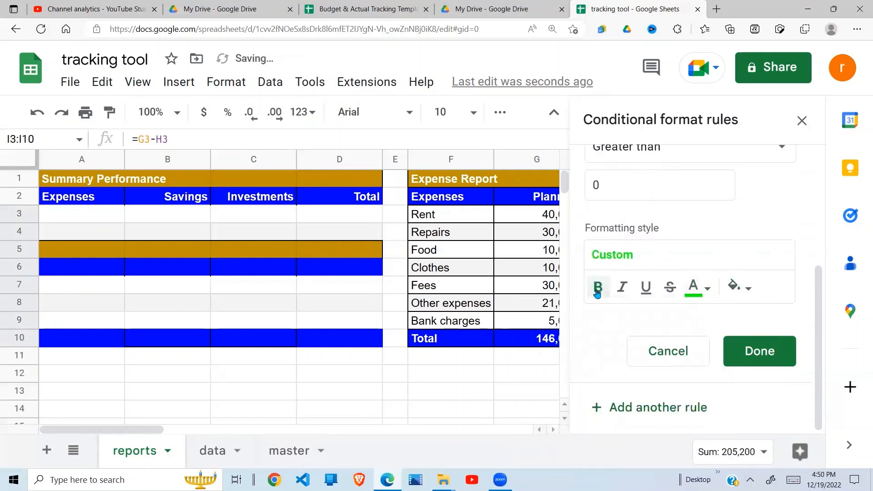
pyautogui.click(769, 353)
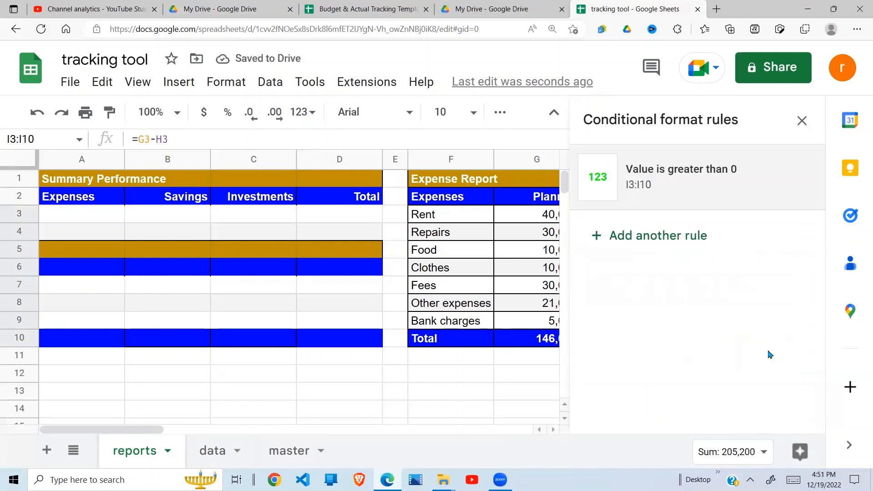
# Add a second conditional formatting rule on I3:I10 for values less than 0.
pyautogui.click(711, 236)
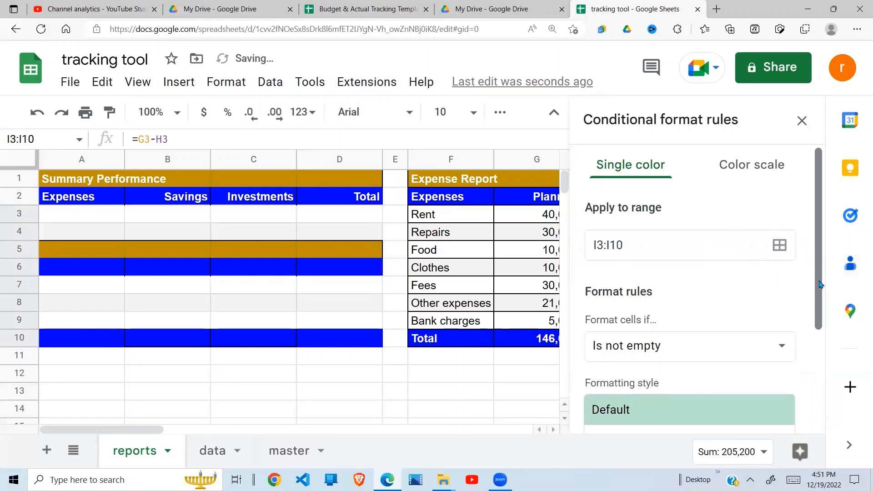
pyautogui.moveTo(821, 285); pyautogui.dragTo(809, 390)
pyautogui.click(782, 196)
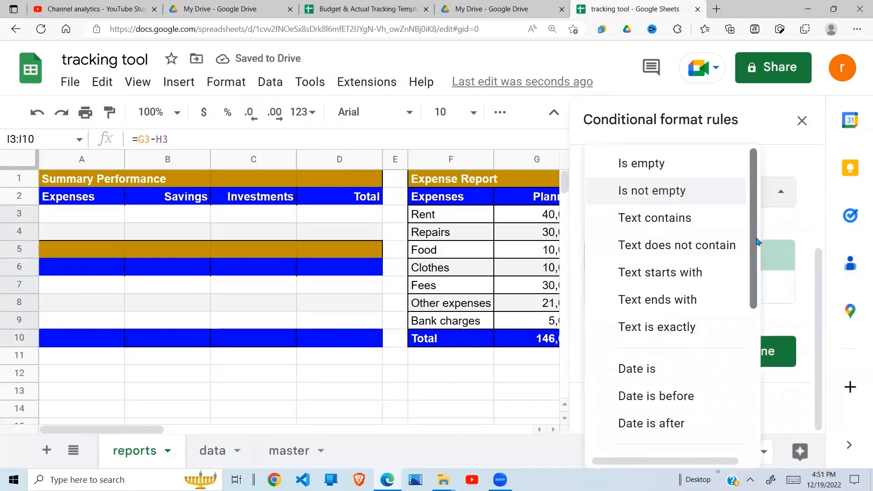
pyautogui.moveTo(757, 241); pyautogui.dragTo(751, 450)
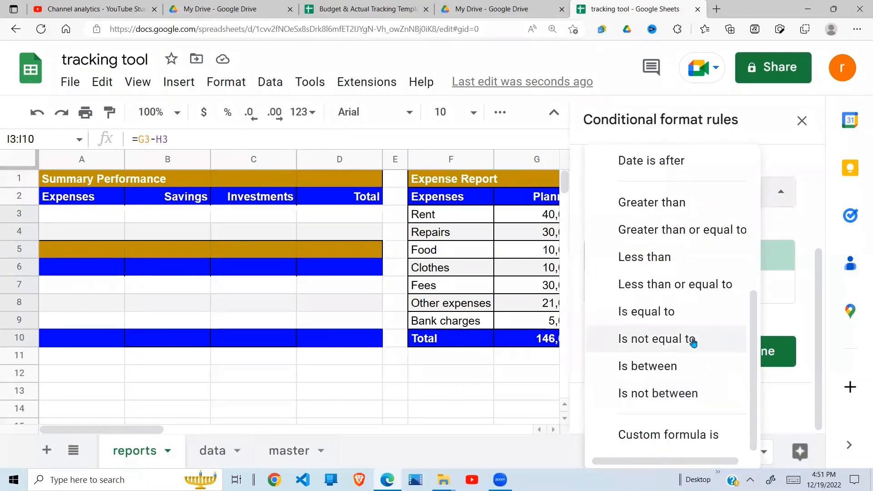
pyautogui.click(687, 251)
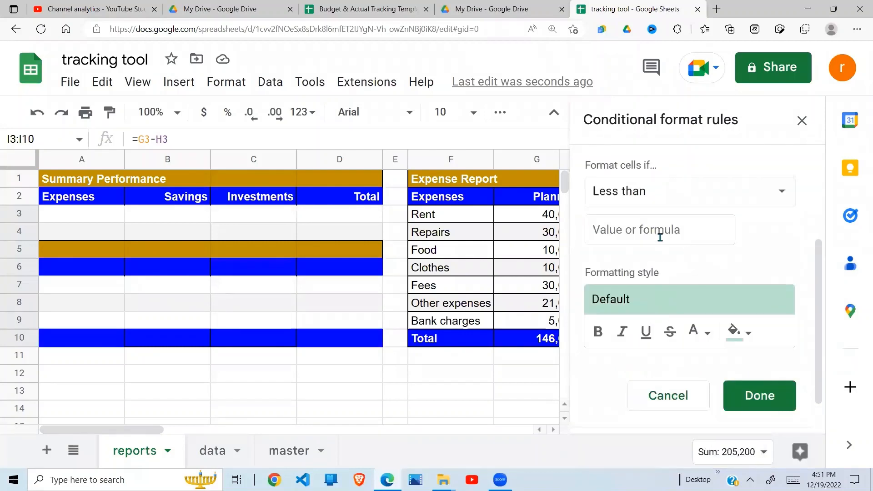
pyautogui.click(660, 235)
pyautogui.write('0')
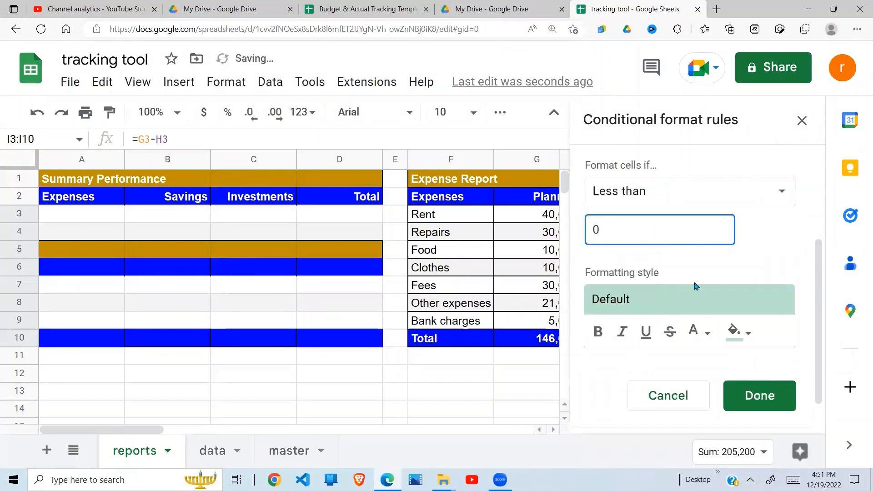
# Style the less-than rule with no fill and red text, save it and close the conditional formatting rules.
pyautogui.click(749, 334)
pyautogui.click(610, 365)
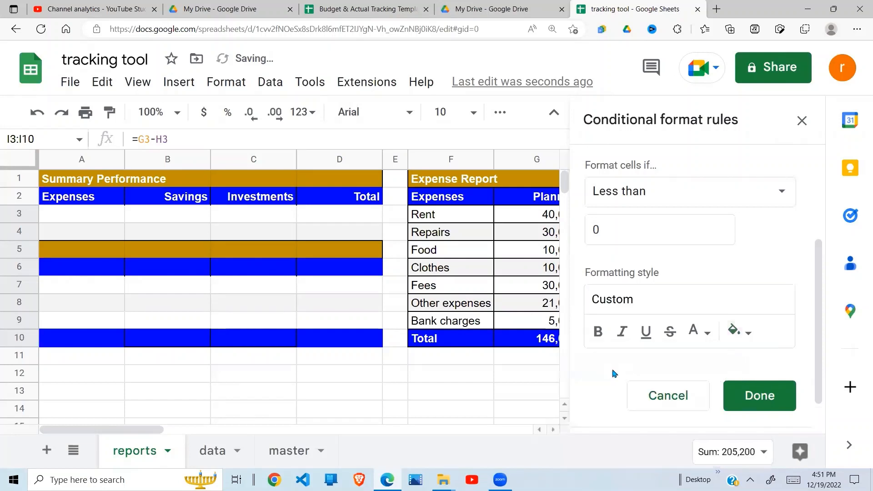
pyautogui.click(696, 332)
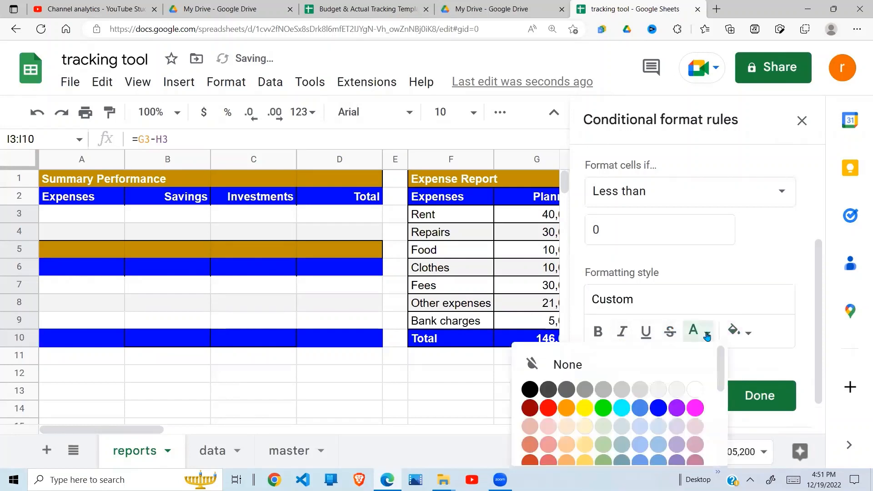
pyautogui.click(549, 409)
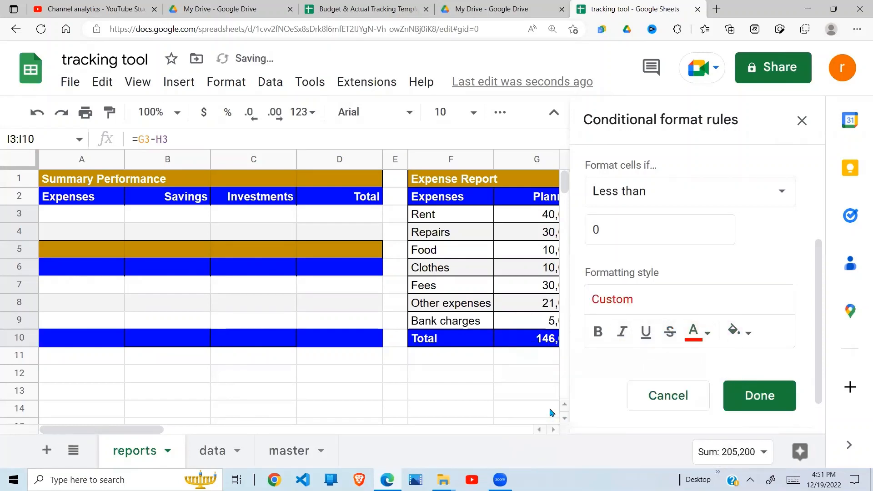
pyautogui.click(761, 396)
pyautogui.click(501, 379)
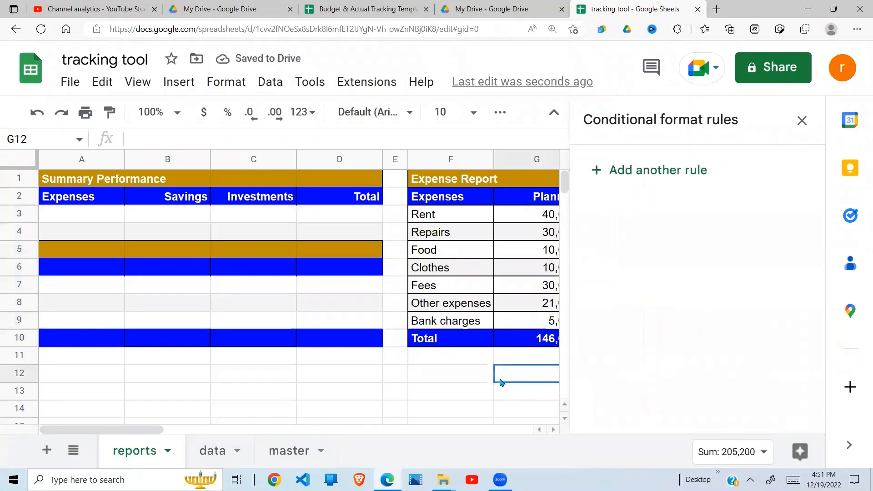
pyautogui.click(802, 120)
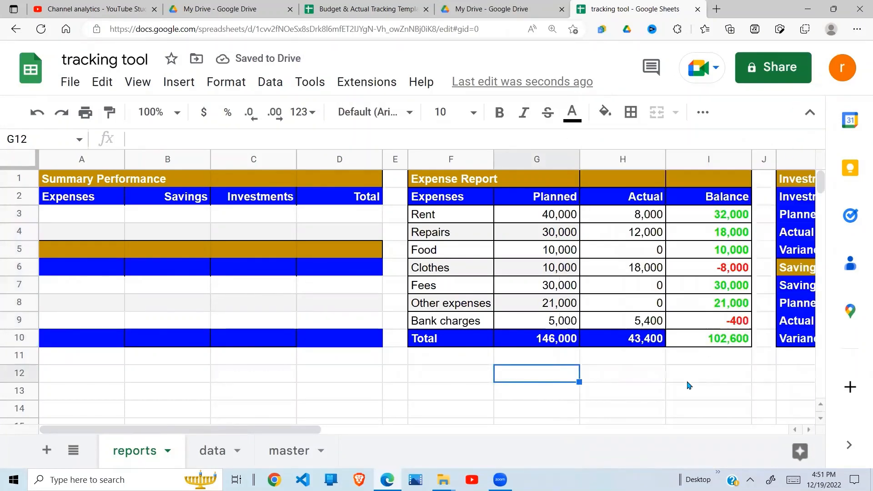
pyautogui.click(689, 382)
pyautogui.moveTo(734, 222); pyautogui.dragTo(734, 336)
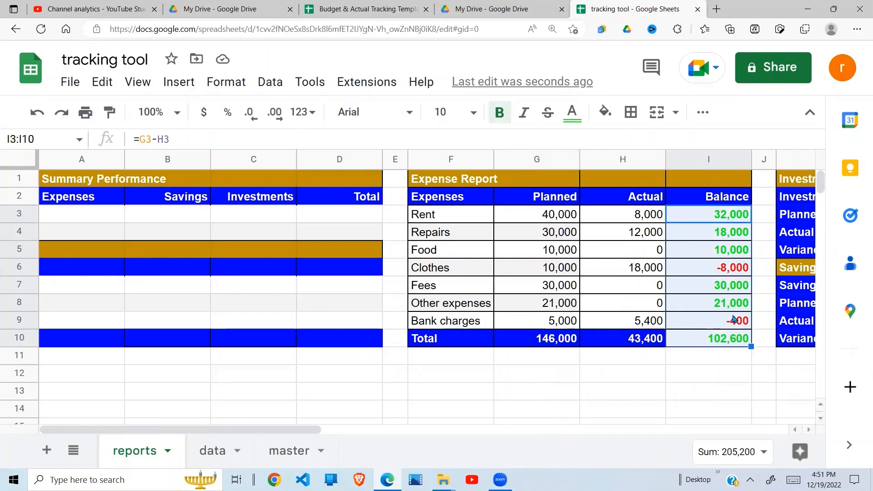
# Link the Expenses cell A3 in Summary Performance to the Expense Report's actual total with =H10.
pyautogui.click(593, 337)
pyautogui.click(506, 372)
pyautogui.press('Left')
pyautogui.press('Left')
pyautogui.press('Left')
pyautogui.press('Left')
pyautogui.press('Left')
pyautogui.press('Left')
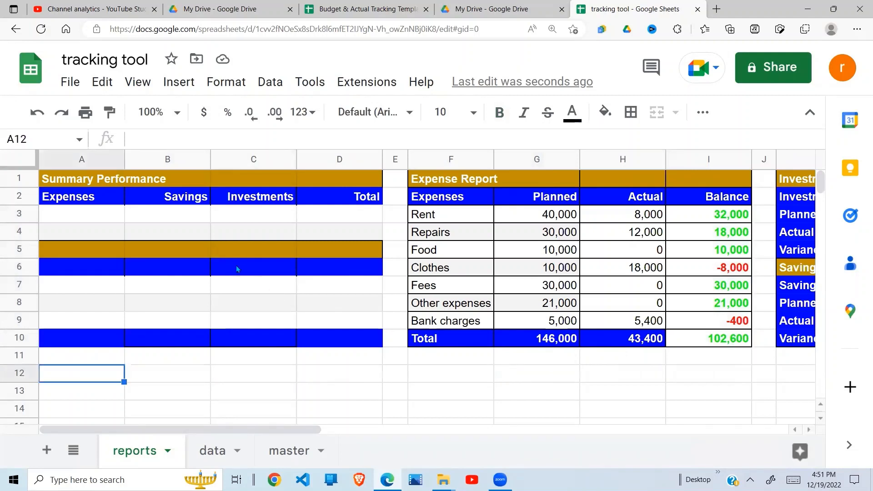
pyautogui.click(103, 221)
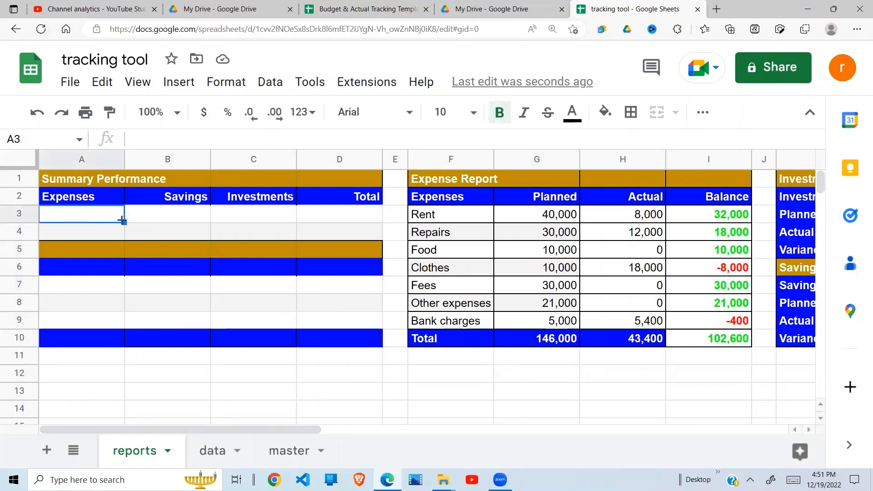
pyautogui.write('=')
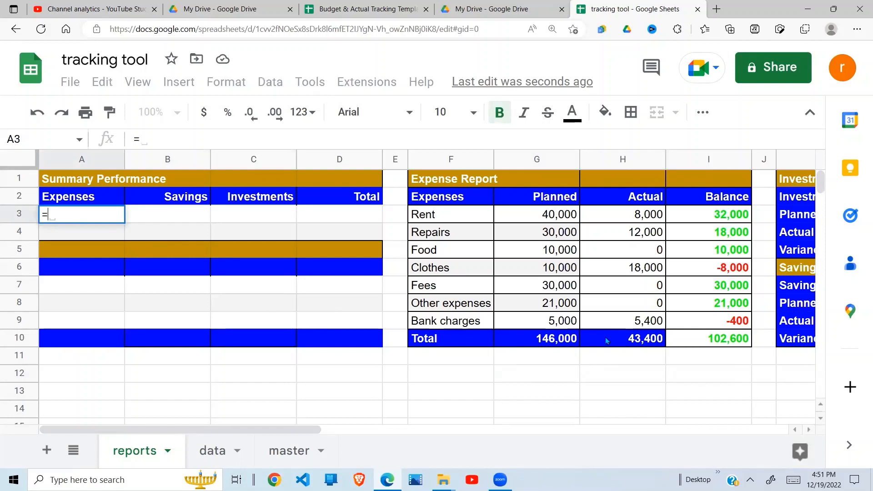
pyautogui.click(648, 342)
pyautogui.press('Return')
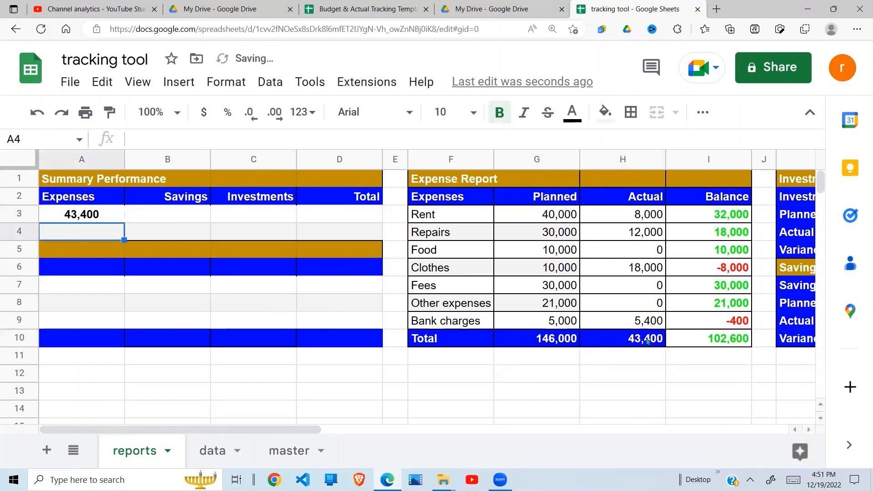
# Link the Savings cell B3 in Summary Performance to the Savings Report's actual amount with =L9.
pyautogui.click(184, 214)
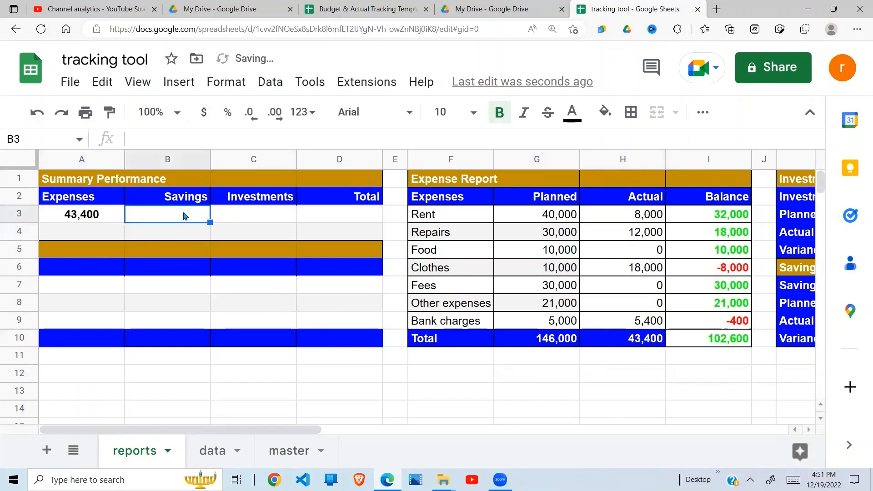
pyautogui.write('=')
pyautogui.click(674, 344)
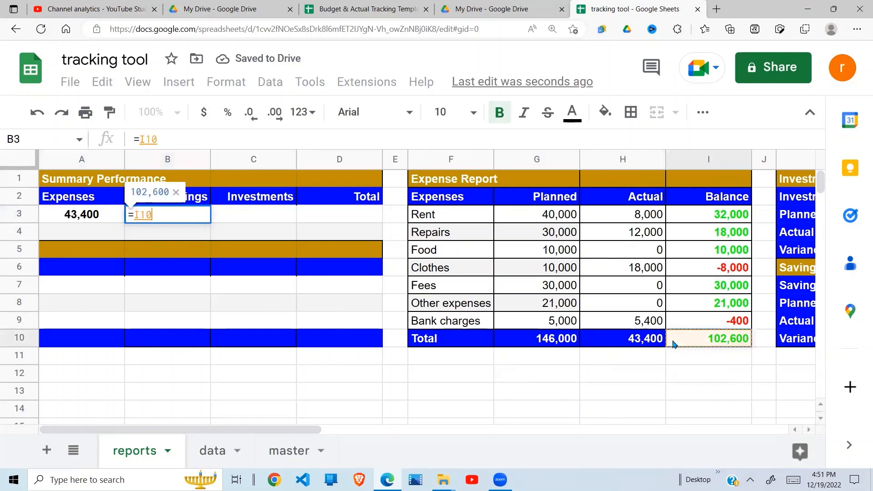
pyautogui.press('Right')
pyautogui.press('Right')
pyautogui.press('Right')
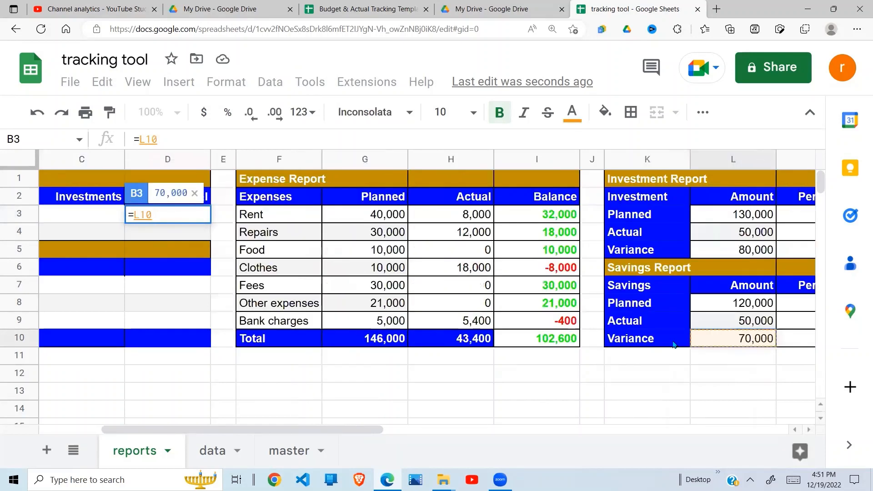
pyautogui.click(740, 322)
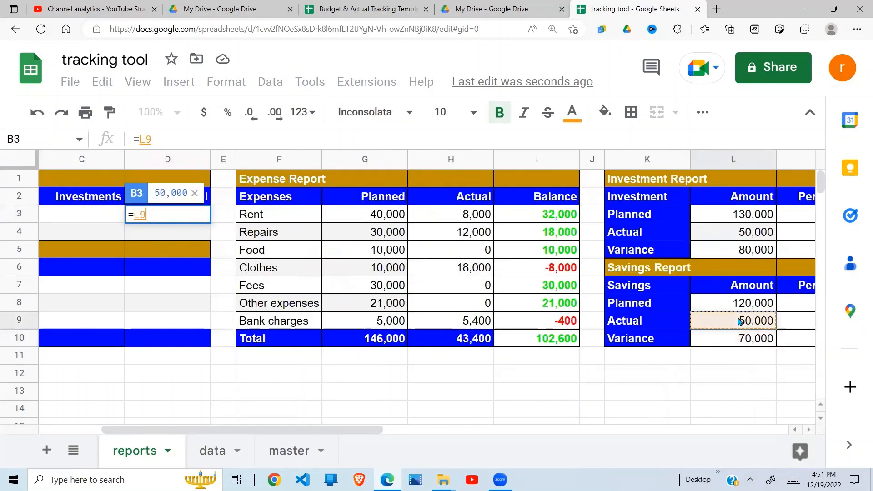
pyautogui.press('Return')
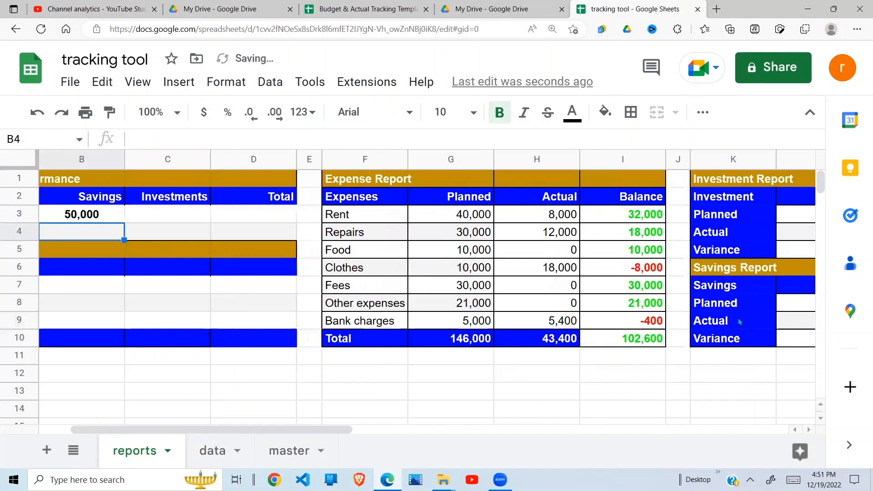
# Link the Investments cell C3 in Summary Performance to the Investment Report's actual amount with =L4.
pyautogui.click(184, 219)
pyautogui.write('=')
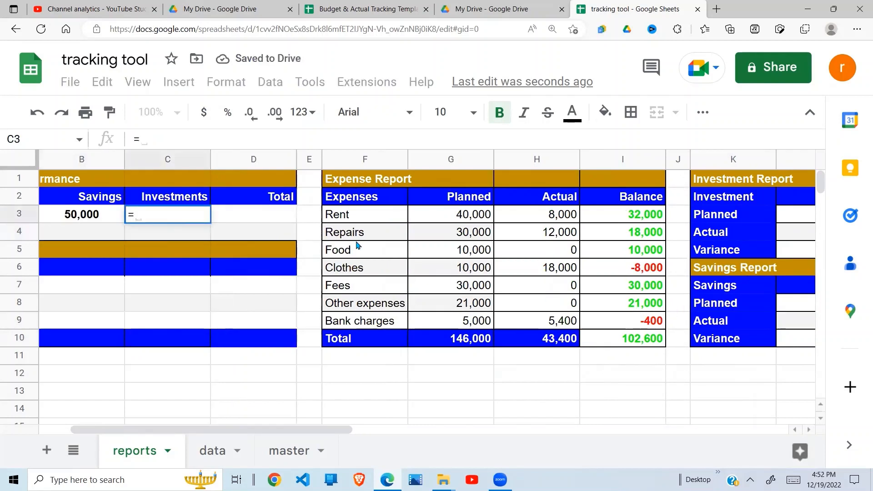
pyautogui.click(777, 234)
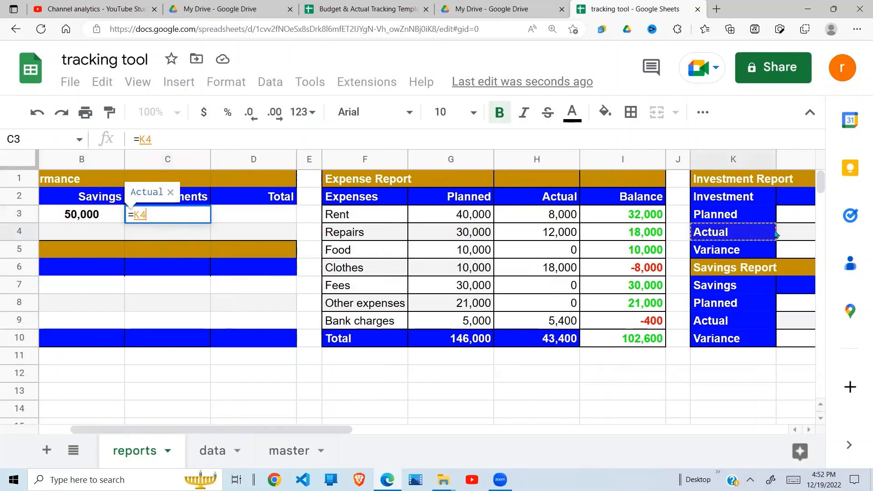
pyautogui.click(788, 233)
pyautogui.click(788, 233)
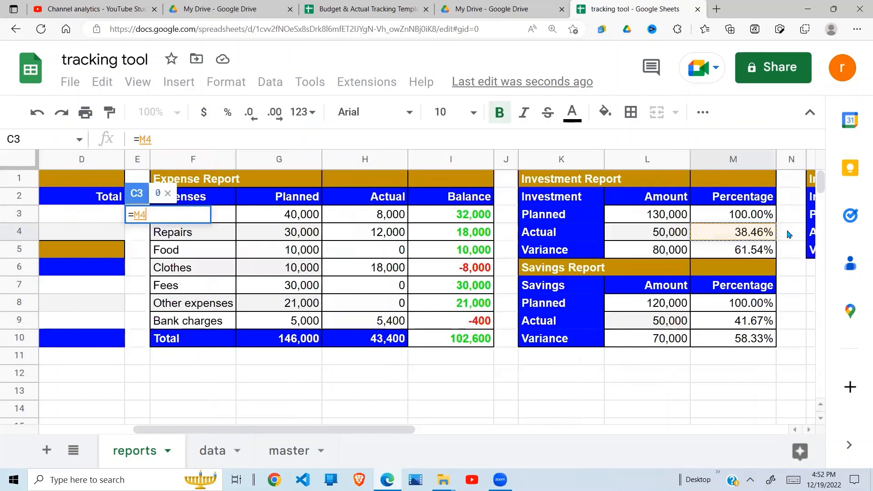
pyautogui.click(678, 235)
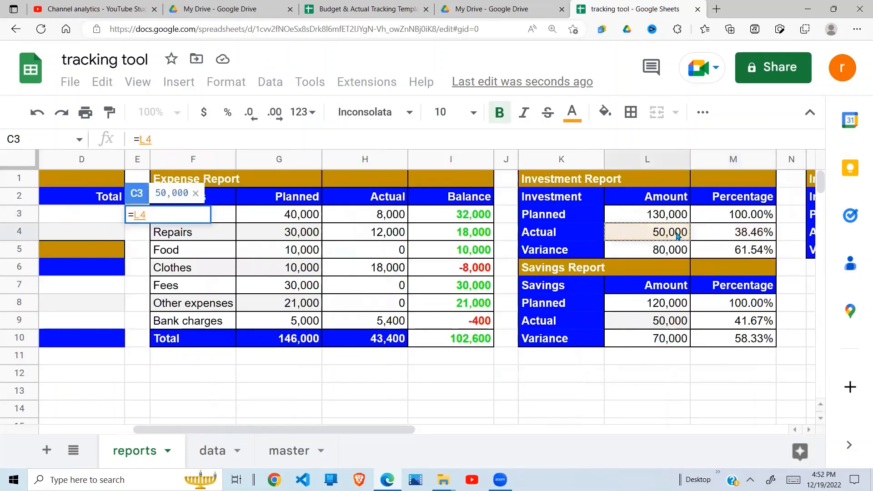
pyautogui.press('Return')
# Total the expenses, savings and investments in D3 with =sum(A3:C3).
pyautogui.click(209, 228)
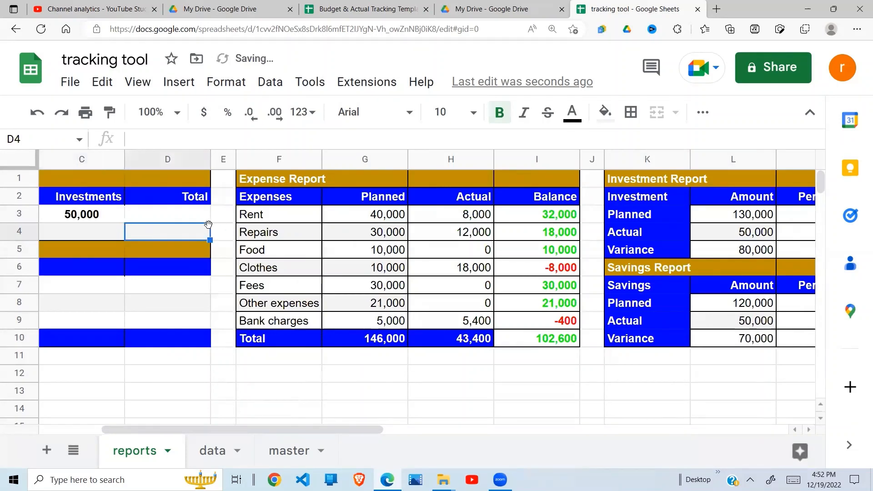
pyautogui.click(184, 212)
pyautogui.press('Left')
pyautogui.press('Left')
pyautogui.press('Left')
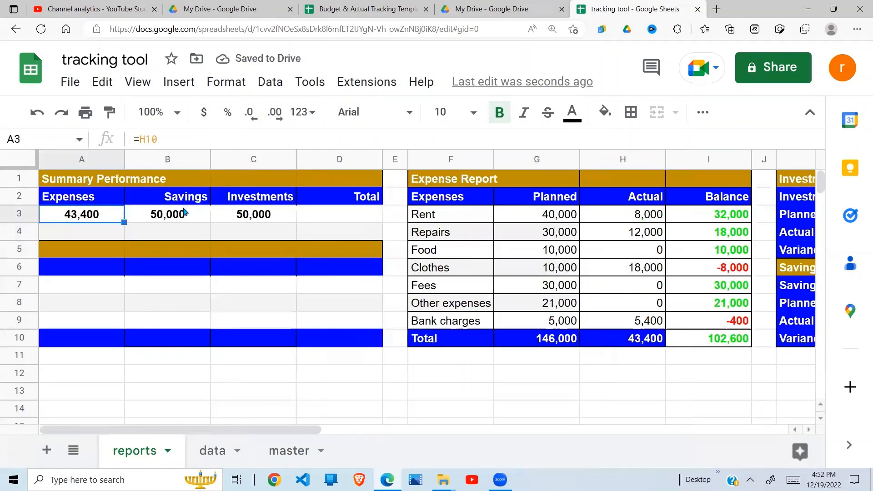
pyautogui.click(331, 217)
pyautogui.write('=')
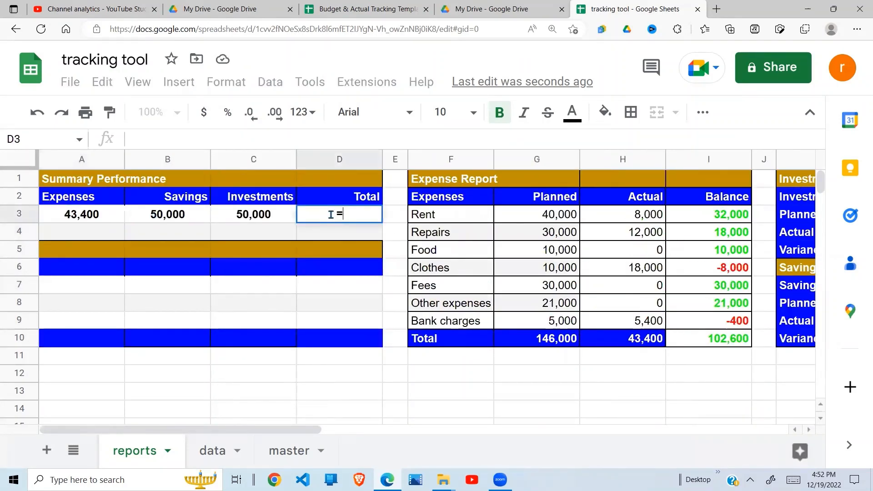
pyautogui.write('sum(')
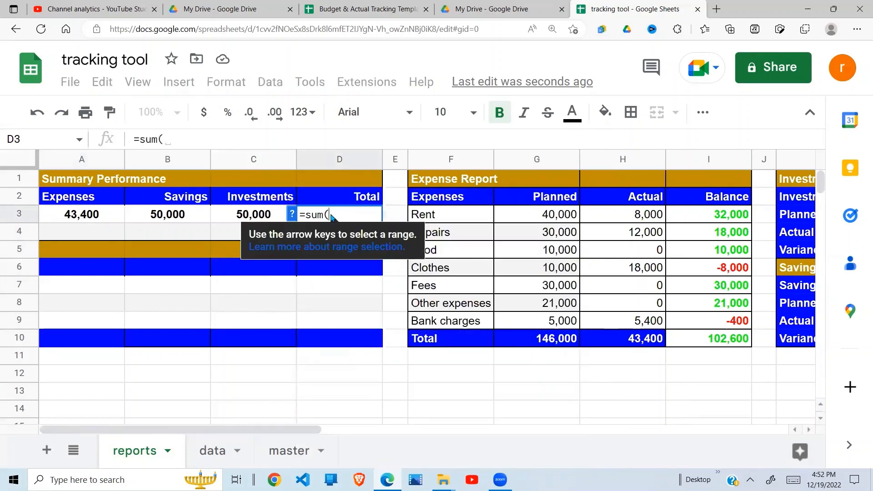
pyautogui.moveTo(78, 218); pyautogui.dragTo(253, 224)
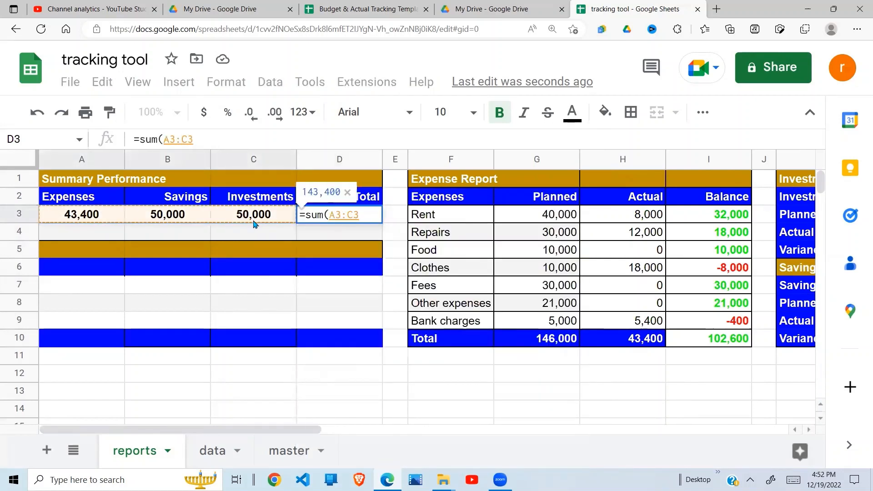
pyautogui.write(')')
pyautogui.press('Return')
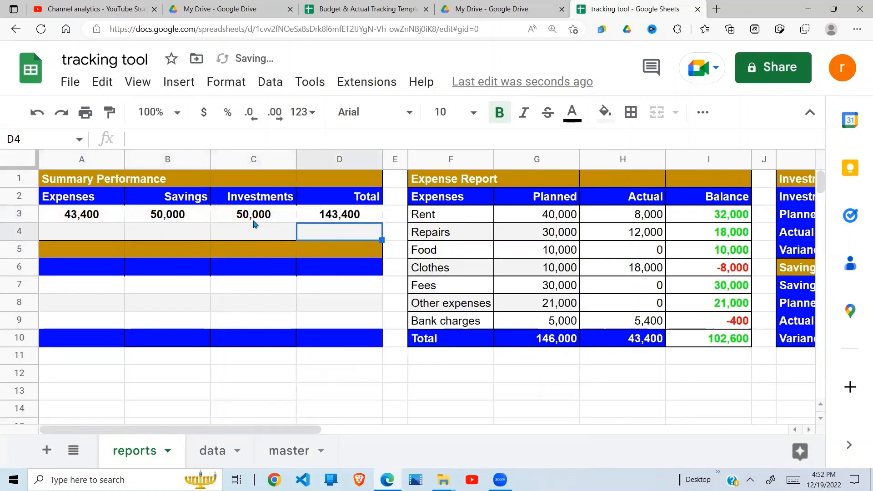
# Calculate the expenses' share of the total in A4 with =A3/$D$3, keeping the D3 reference absolute.
pyautogui.click(99, 231)
pyautogui.write('=')
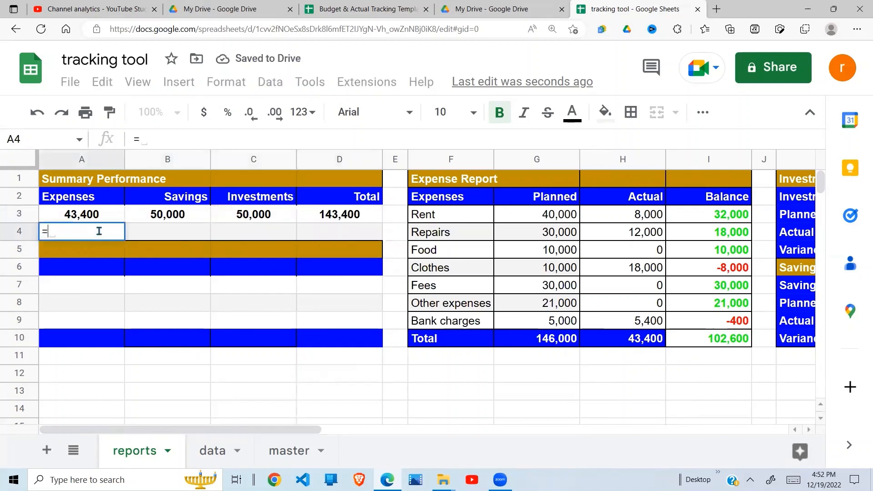
pyautogui.click(94, 220)
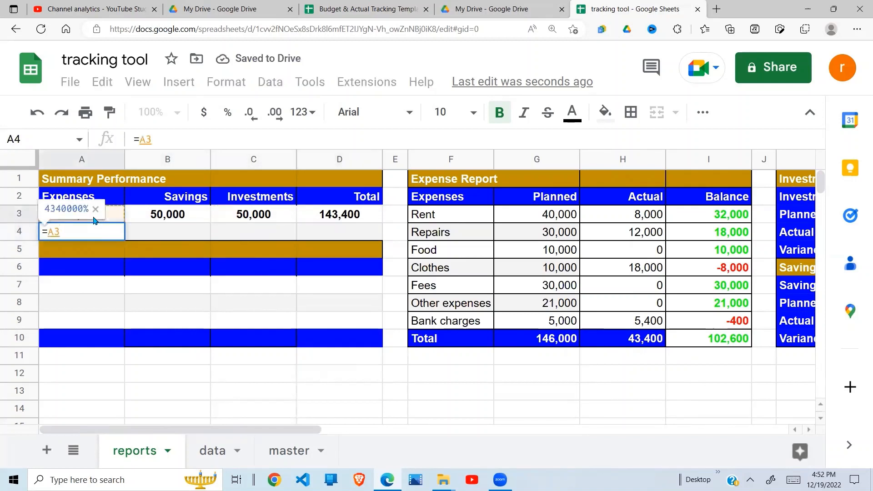
pyautogui.write('/')
pyautogui.click(338, 218)
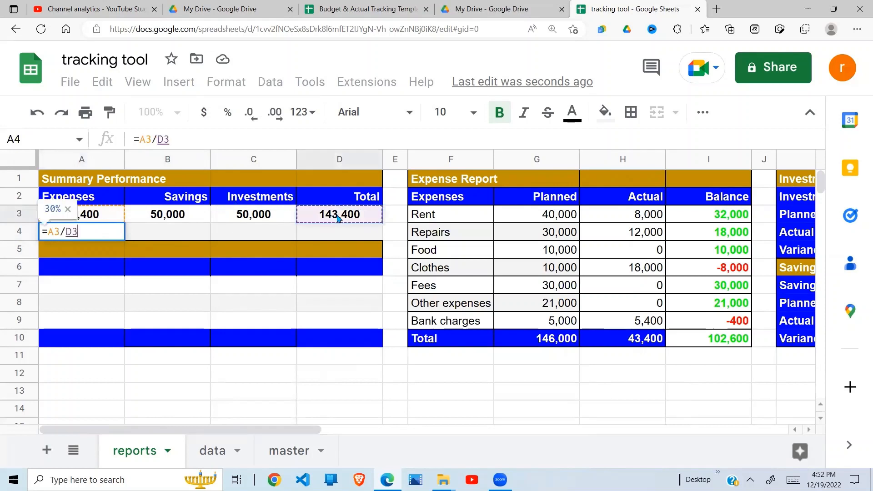
pyautogui.doubleClick(158, 140)
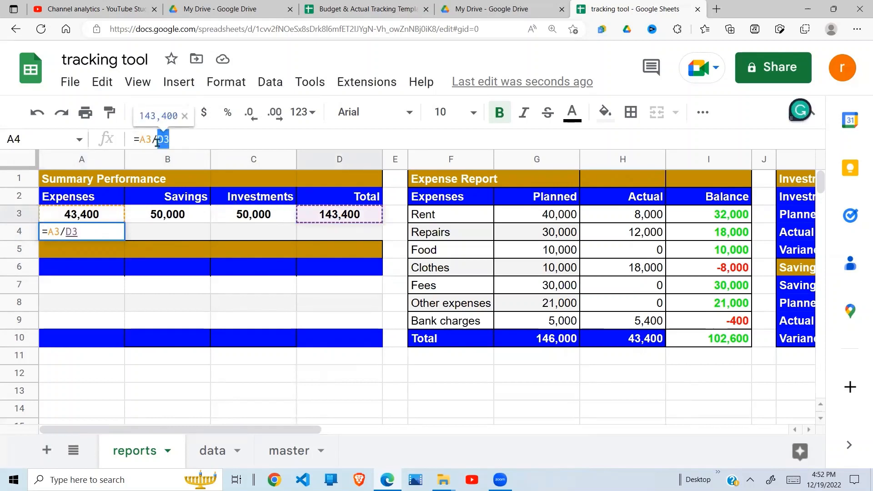
pyautogui.press('F4')
pyautogui.press('Return')
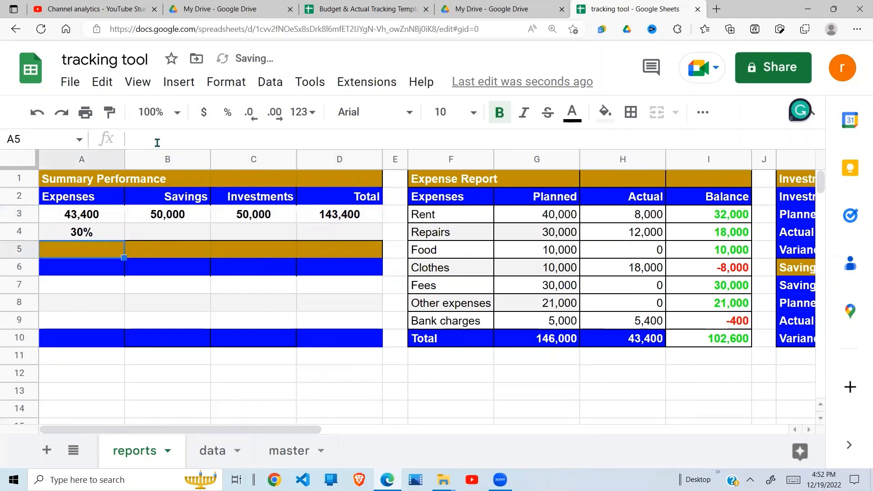
# Fill the percentage formula from A4 across to D4 and check the copied cells.
pyautogui.click(106, 234)
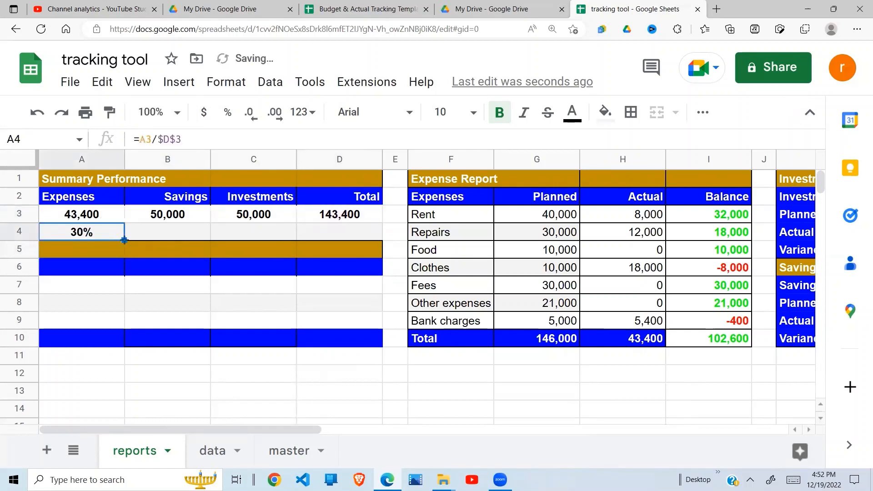
pyautogui.moveTo(124, 241); pyautogui.dragTo(355, 238)
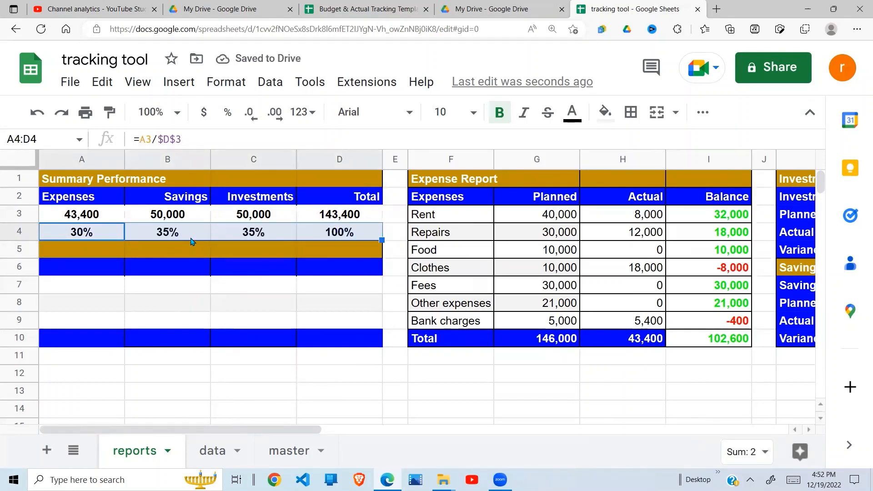
pyautogui.click(257, 234)
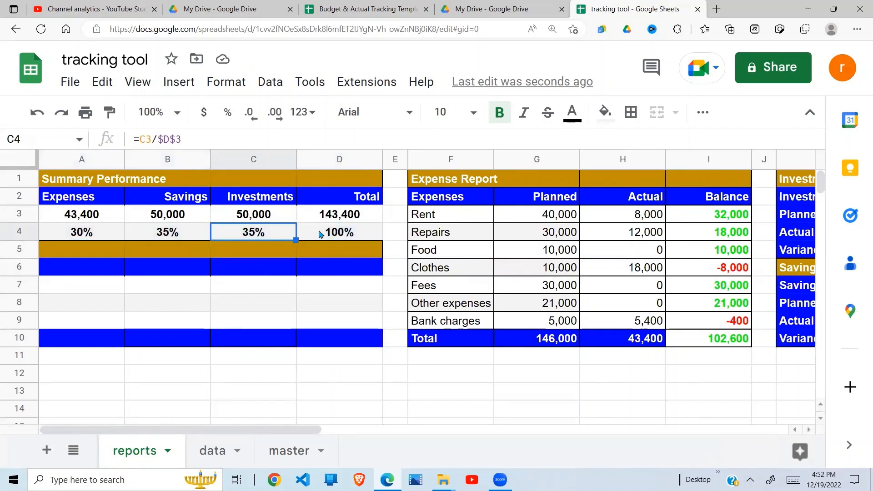
pyautogui.click(337, 235)
# Copy the Summary of Balances header rows A5:D6 from the Budget & Actual Tracking Template and paste them at A5 of the tracking tool's reports sheet.
pyautogui.click(295, 254)
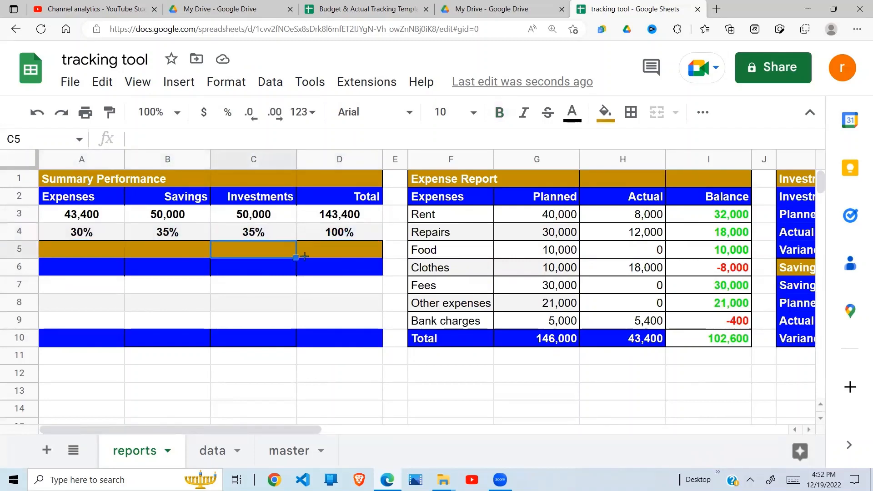
pyautogui.press('Left')
pyautogui.press('Left')
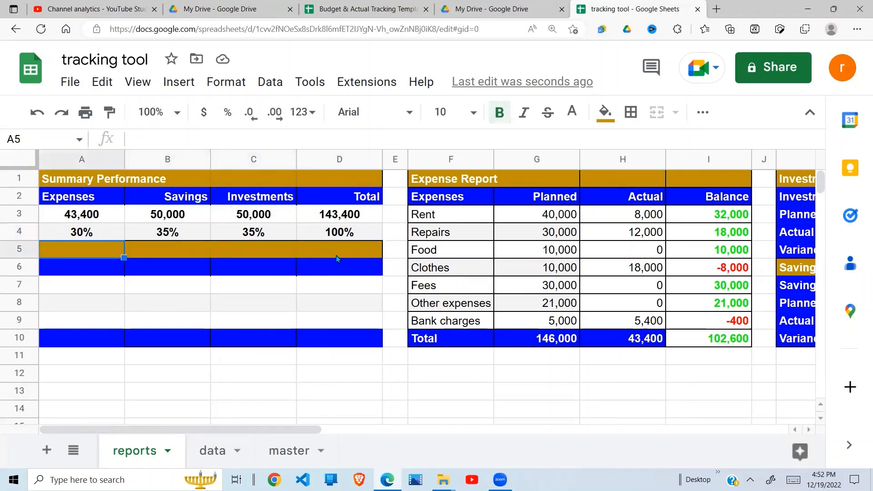
pyautogui.click(364, 8)
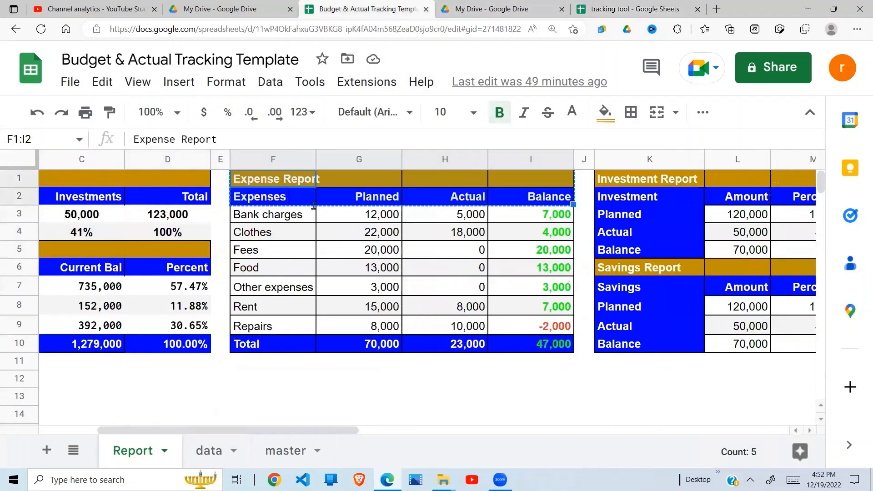
pyautogui.click(169, 313)
pyautogui.press('Left')
pyautogui.press('Left')
pyautogui.press('Left')
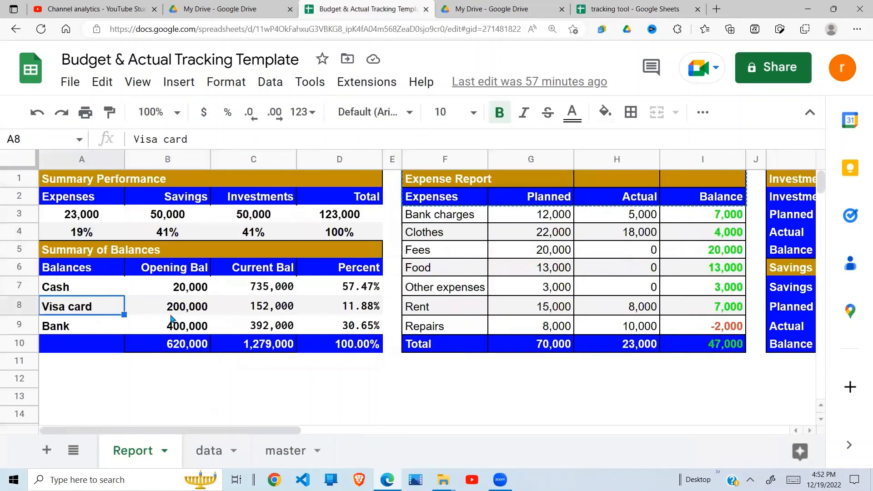
pyautogui.moveTo(98, 258); pyautogui.dragTo(346, 262)
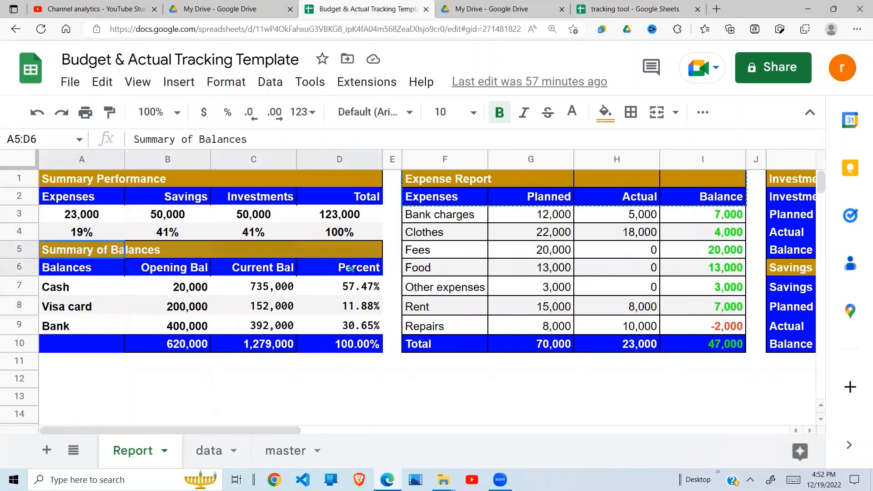
pyautogui.hotkey('ctrl', 'c')
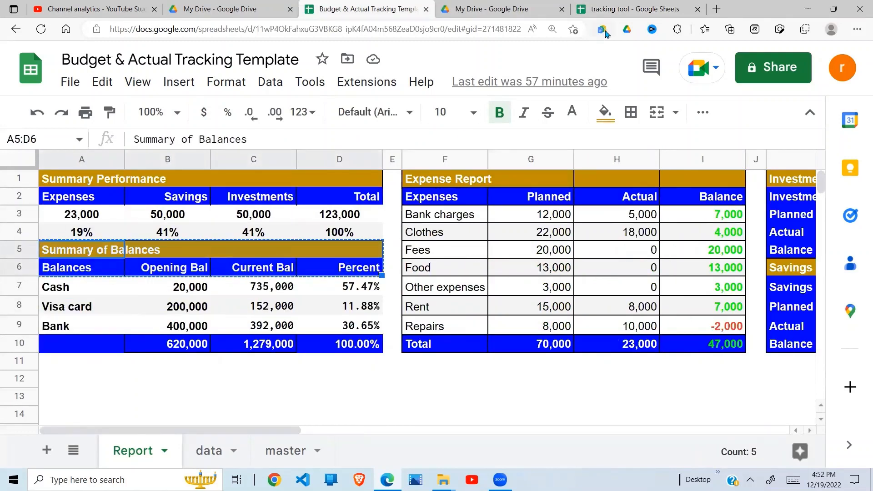
pyautogui.click(633, 9)
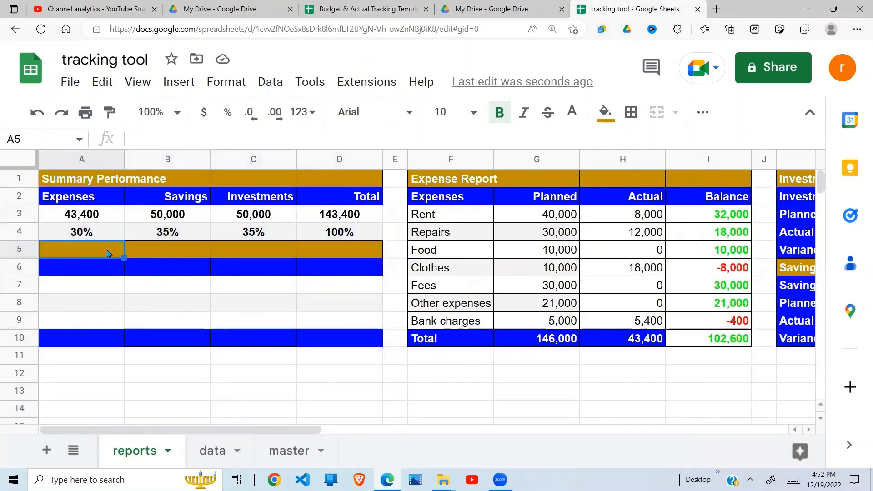
pyautogui.hotkey('ctrl', 'v')
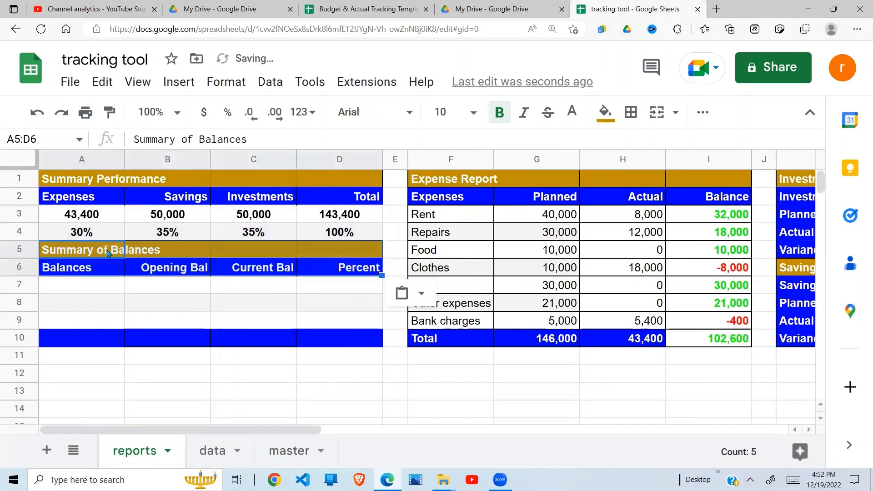
# List the payment methods under Balances by entering =unique(master!C2:C4) in A7 of the reports sheet.
pyautogui.click(91, 291)
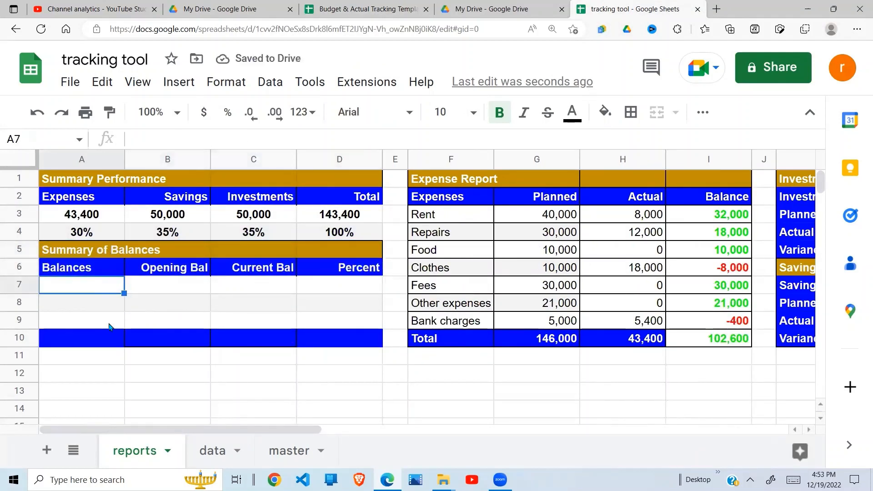
pyautogui.write('=unie')
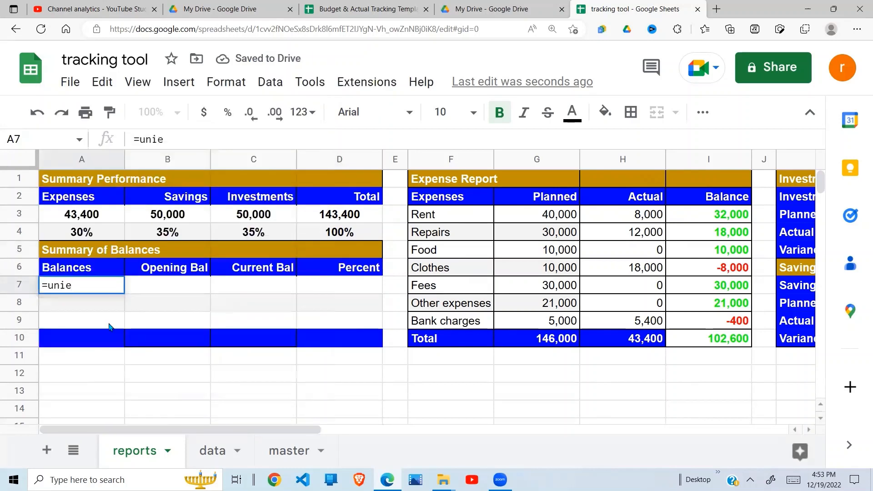
pyautogui.press('BackSpace')
pyautogui.write('que(')
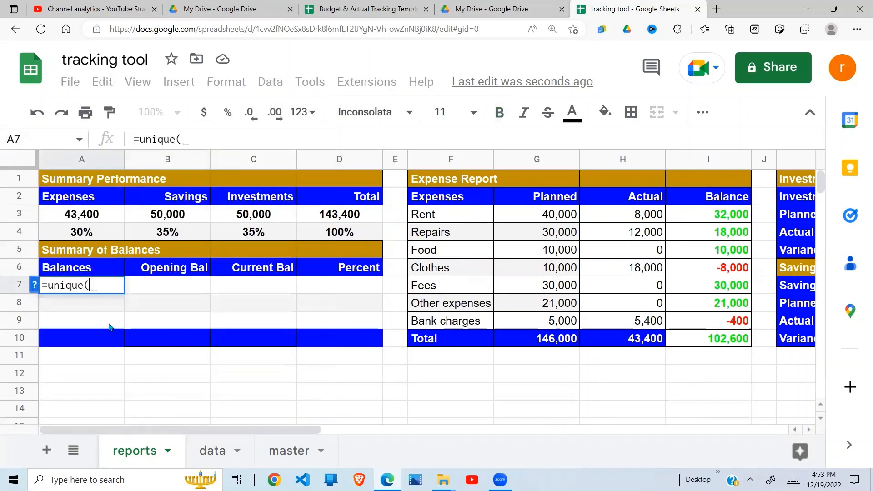
pyautogui.click(290, 451)
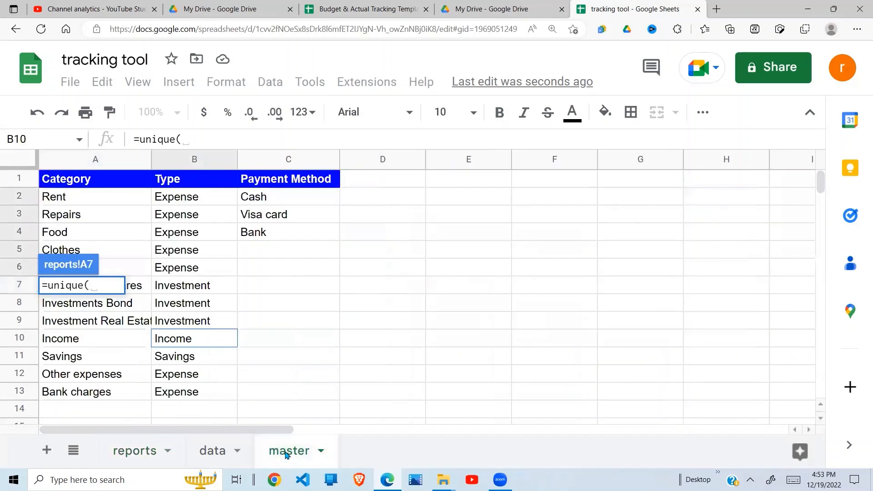
pyautogui.moveTo(298, 202); pyautogui.dragTo(293, 235)
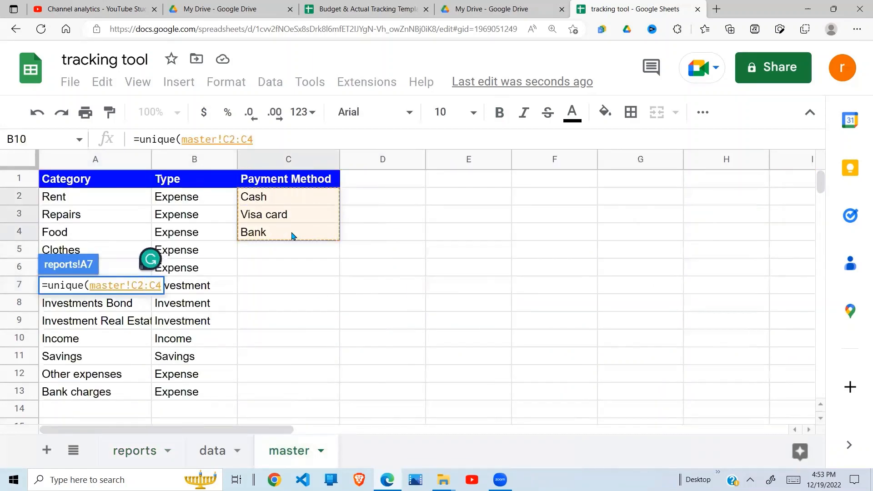
pyautogui.write('_')
pyautogui.press('BackSpace')
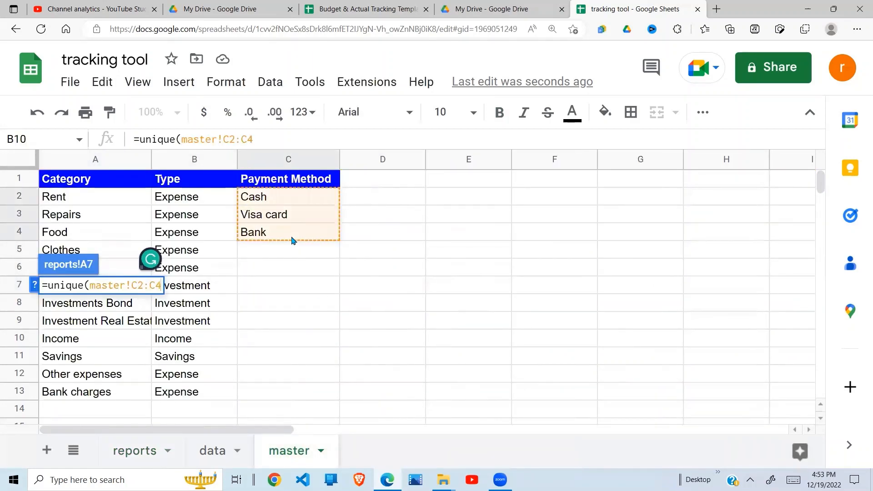
pyautogui.write(')')
pyautogui.press('Return')
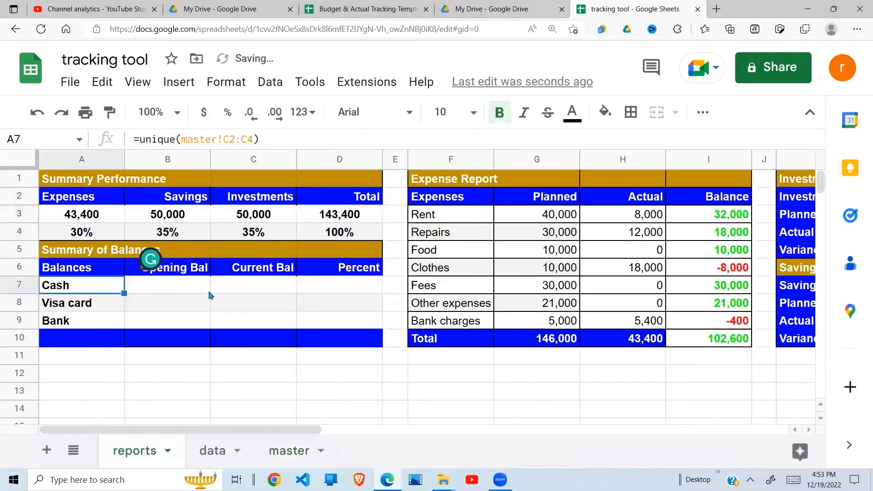
# Enter the opening balances in B7:B9: 300000 for Cash, 200000 for Visa card and 150000 for Bank.
pyautogui.click(205, 300)
pyautogui.click(186, 291)
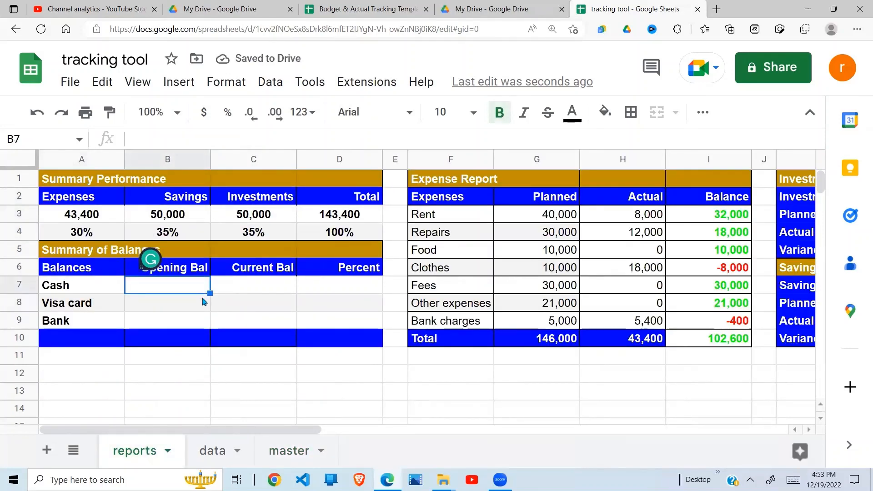
pyautogui.write('300000')
pyautogui.press('Return')
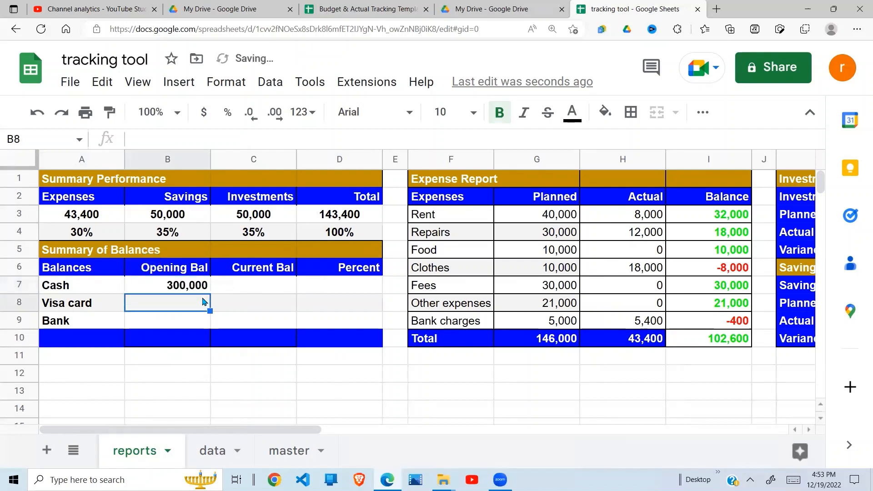
pyautogui.write('200000')
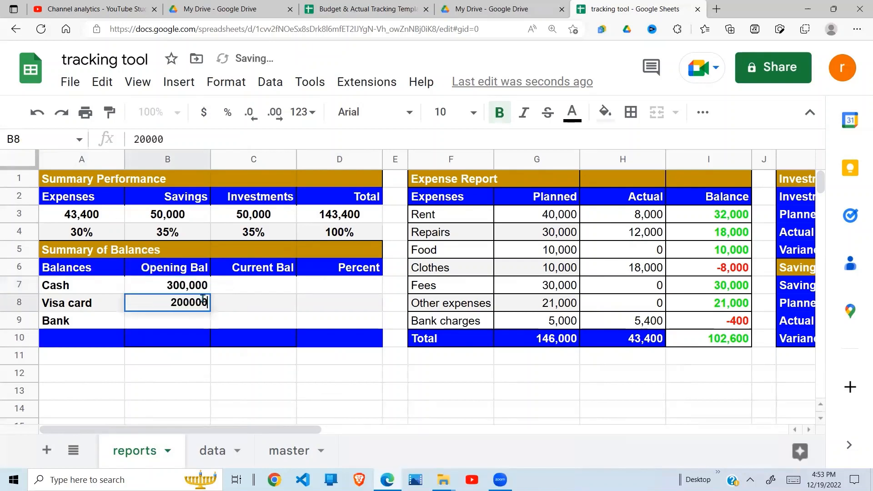
pyautogui.press('Return')
pyautogui.write('1')
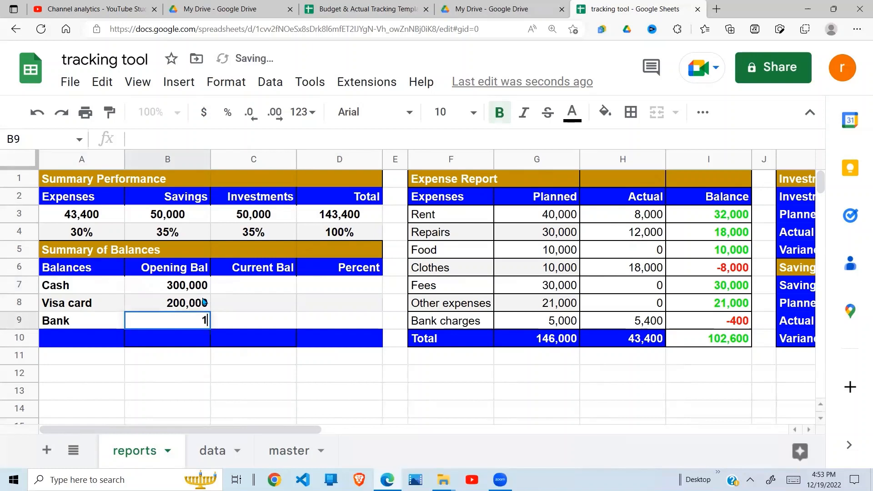
pyautogui.write('50000')
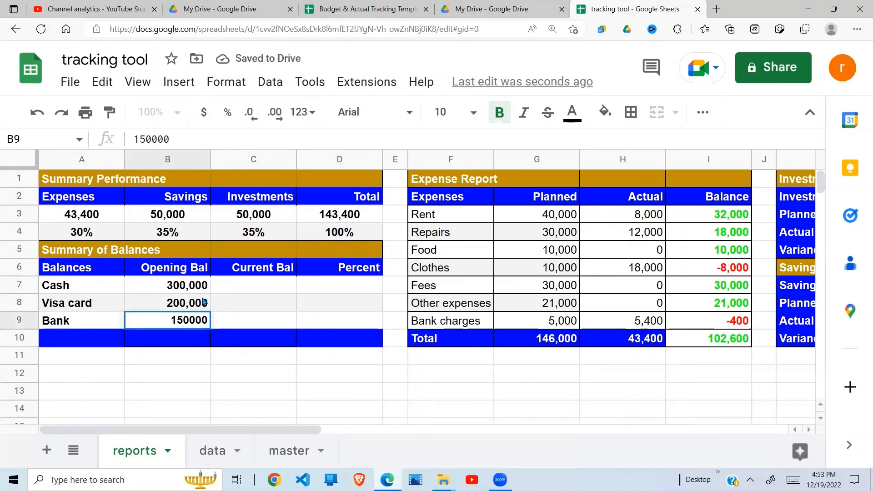
pyautogui.press('Return')
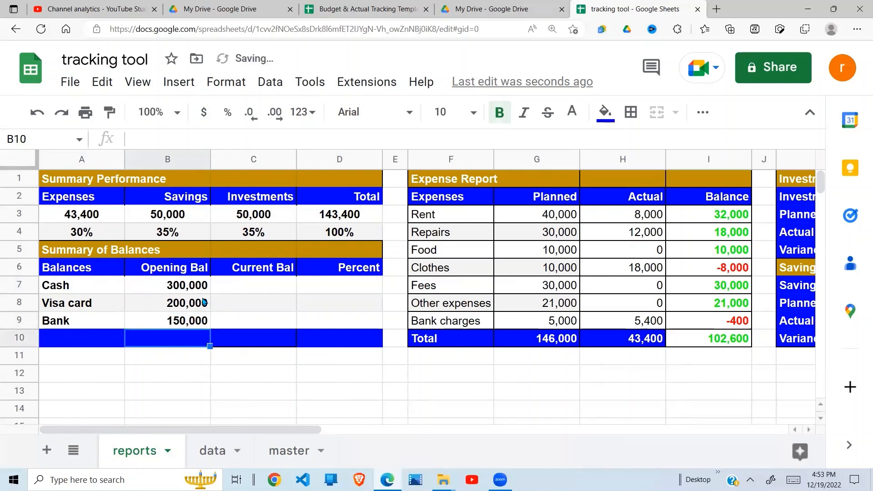
# Start the Cash current balance formula in C7 with =B7+sumif(.
pyautogui.click(268, 294)
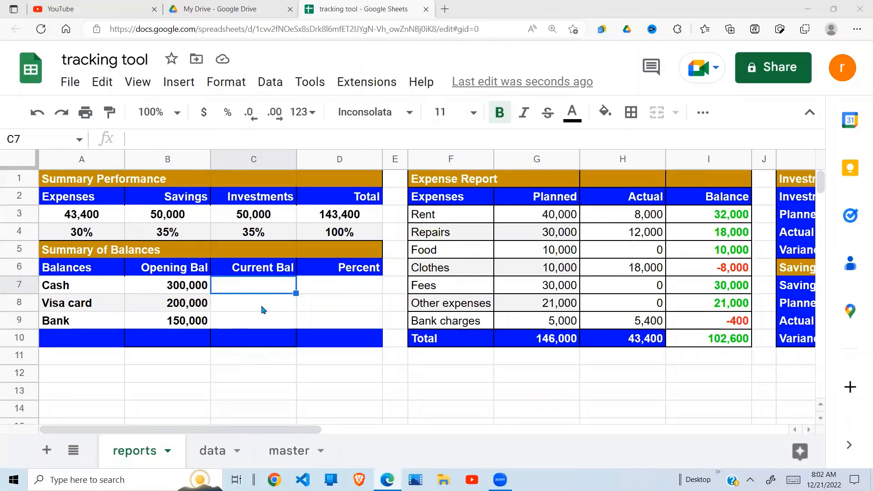
pyautogui.press('Down')
pyautogui.press('Down')
pyautogui.press('Down')
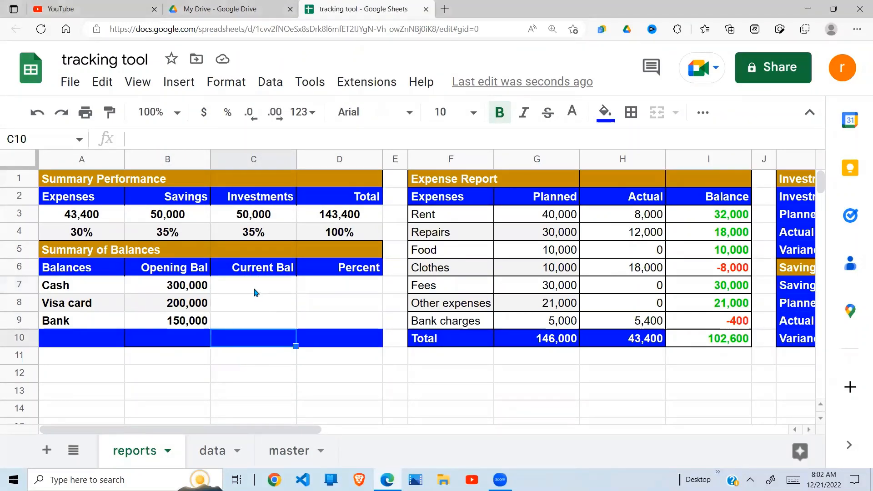
pyautogui.click(255, 293)
pyautogui.write('=')
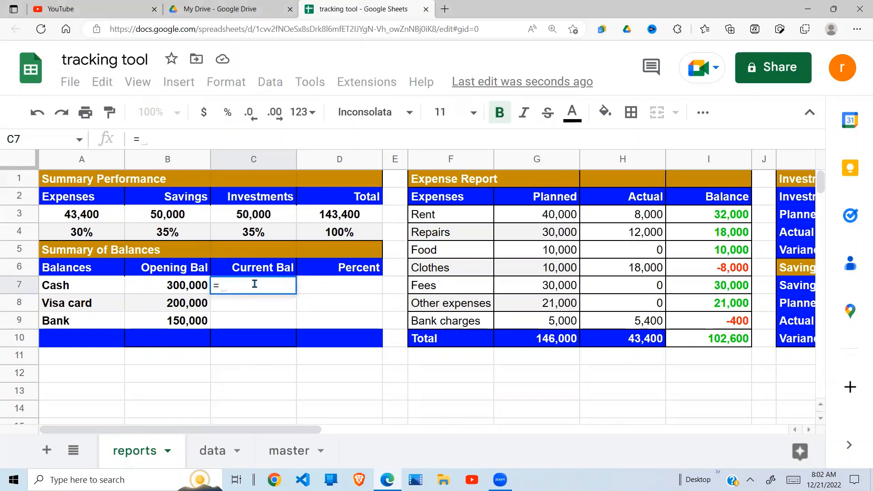
pyautogui.click(194, 287)
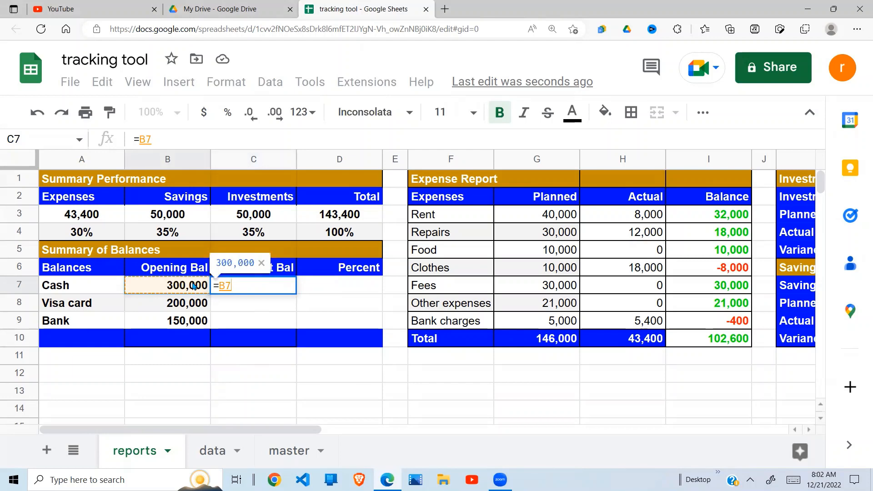
pyautogui.write('+sum')
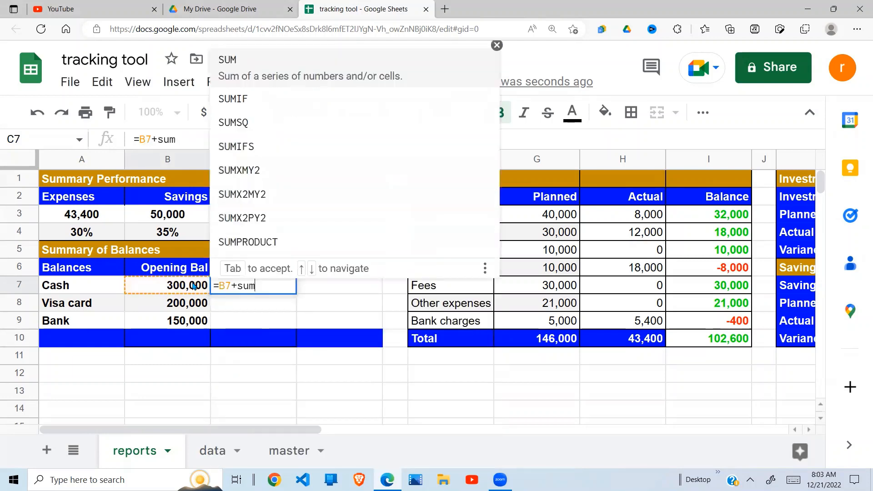
pyautogui.write('if(')
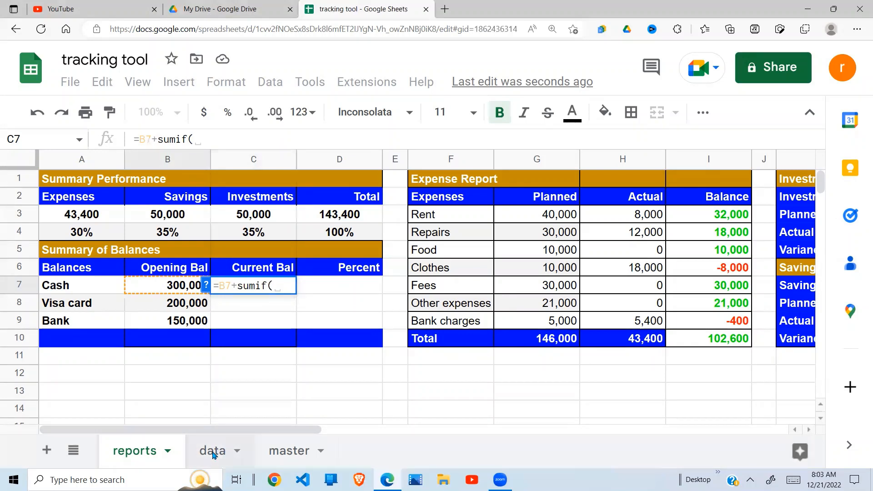
# Set the SUMIF criteria range to the data sheet's open-ended Payment Method column with absolute references, data!$C$2:$C.
pyautogui.click(213, 452)
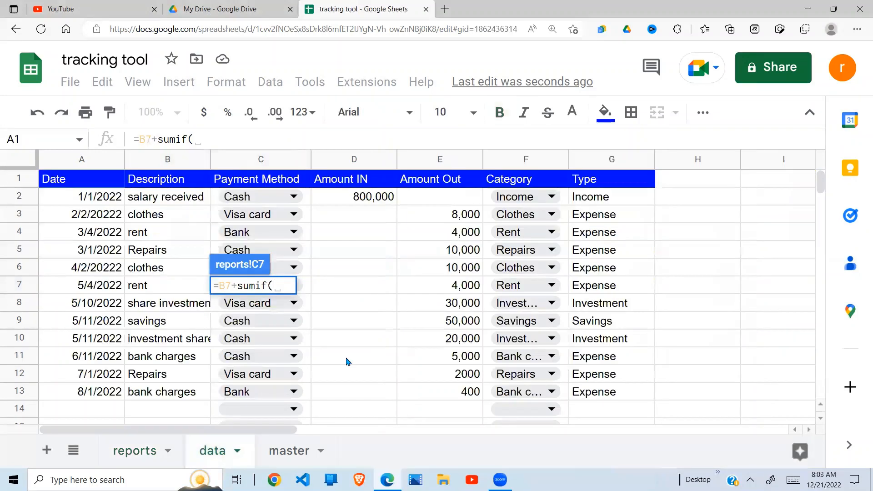
pyautogui.click(258, 197)
pyautogui.moveTo(258, 350); pyautogui.dragTo(251, 424)
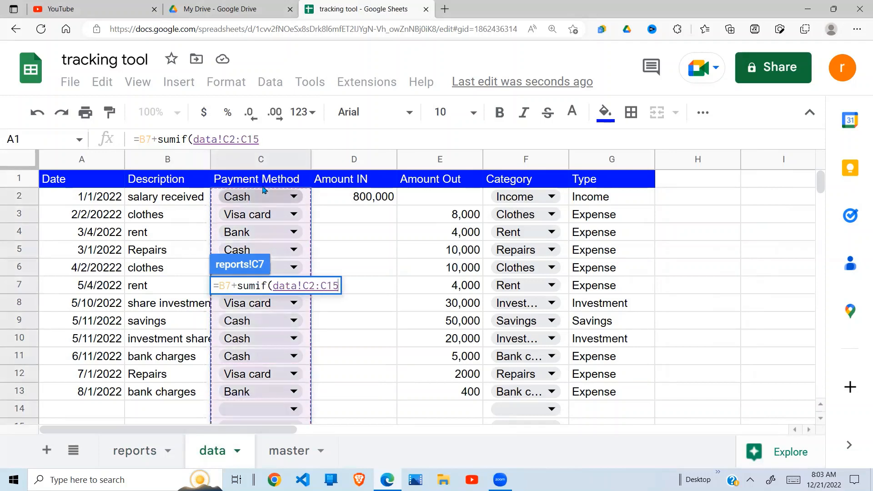
pyautogui.click(265, 141)
pyautogui.press('BackSpace')
pyautogui.press('BackSpace')
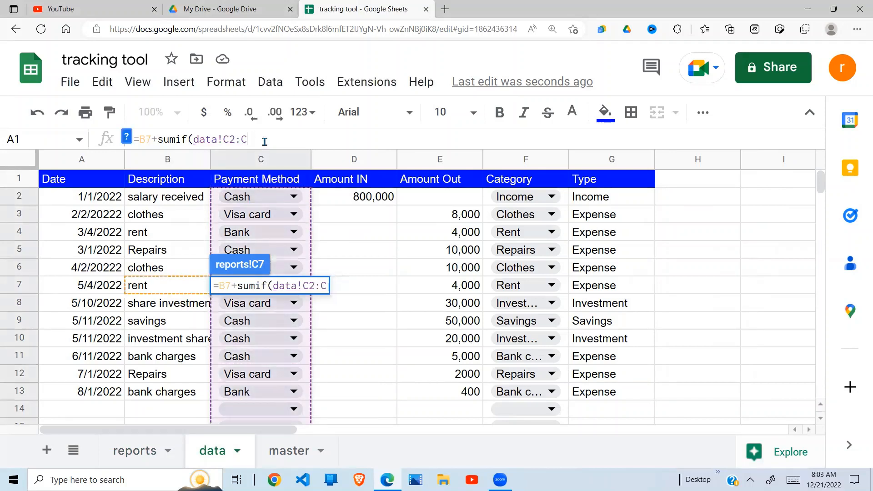
pyautogui.moveTo(247, 140); pyautogui.dragTo(191, 140)
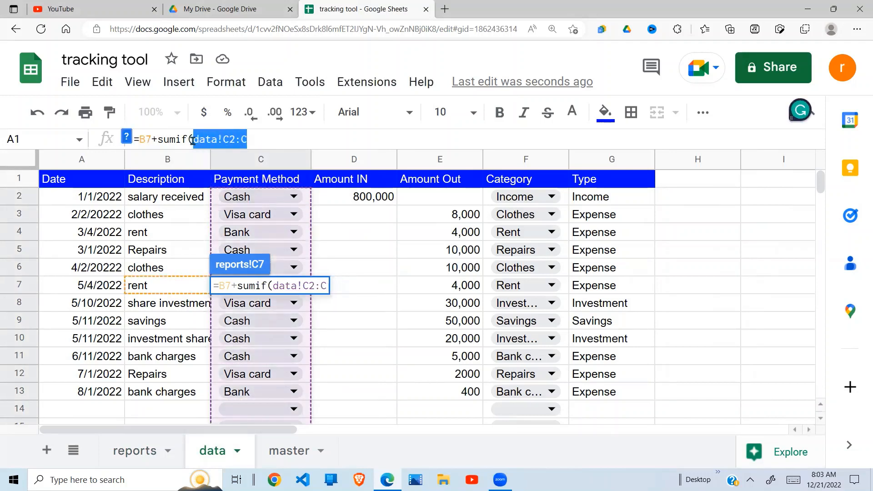
pyautogui.press('F4')
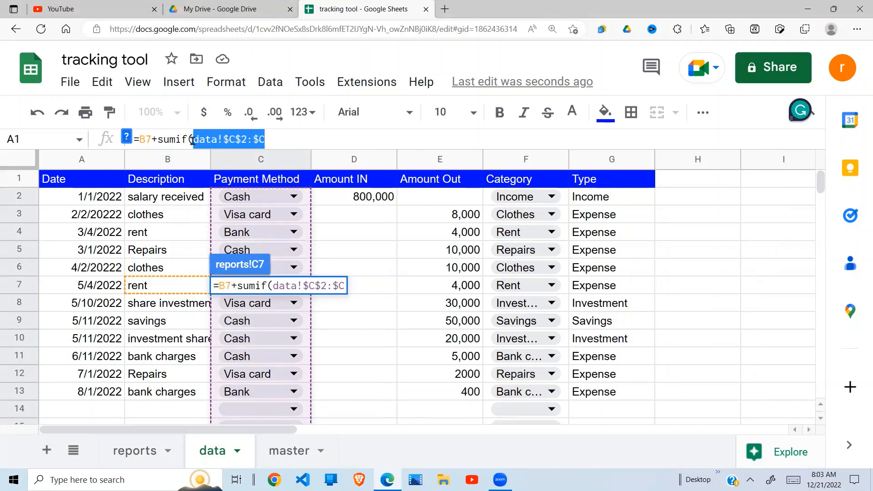
pyautogui.click(275, 138)
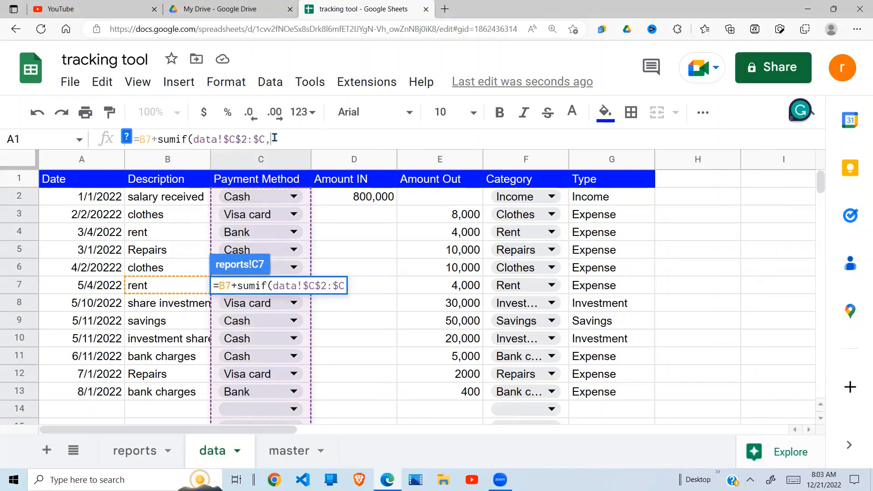
# Complete the SUMIF with A7 on the reports sheet as criterion and the absolute Amount IN range data!$D$2:$D as sum range.
pyautogui.click(136, 451)
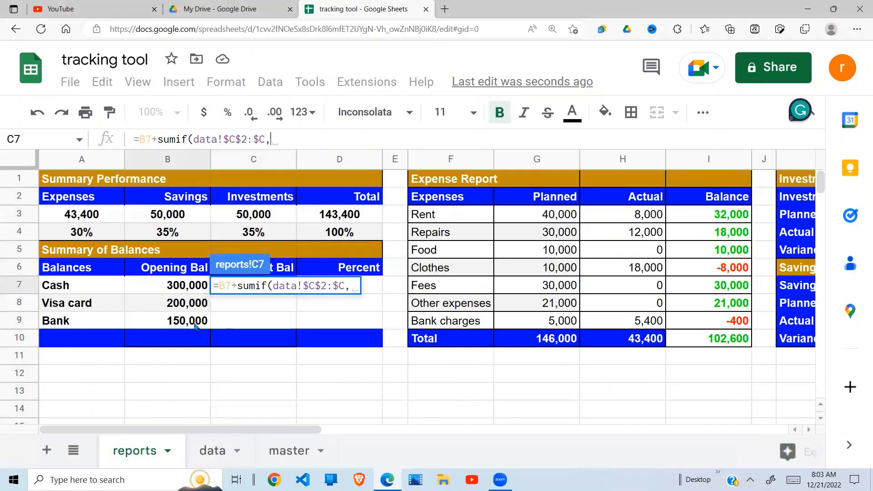
pyautogui.click(88, 291)
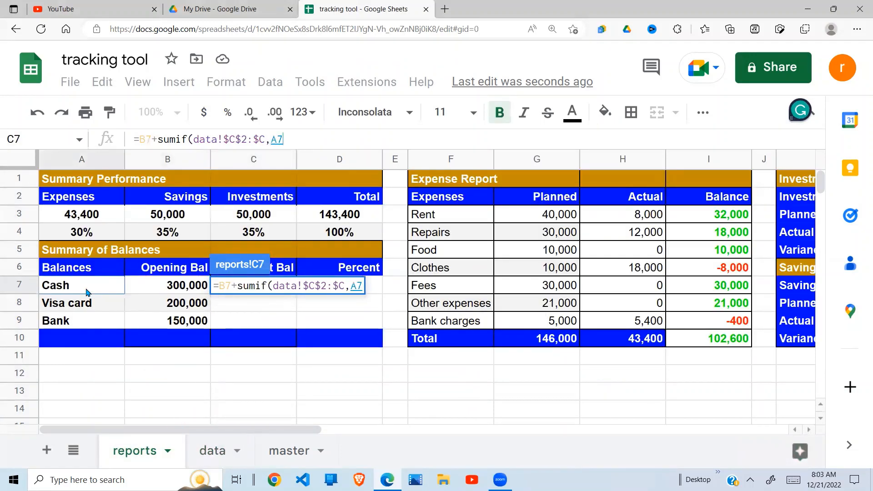
pyautogui.write(',')
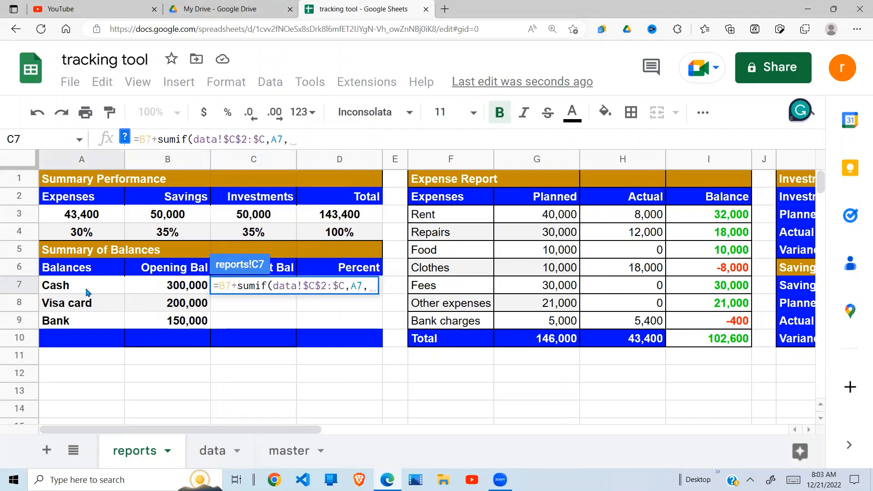
pyautogui.click(213, 452)
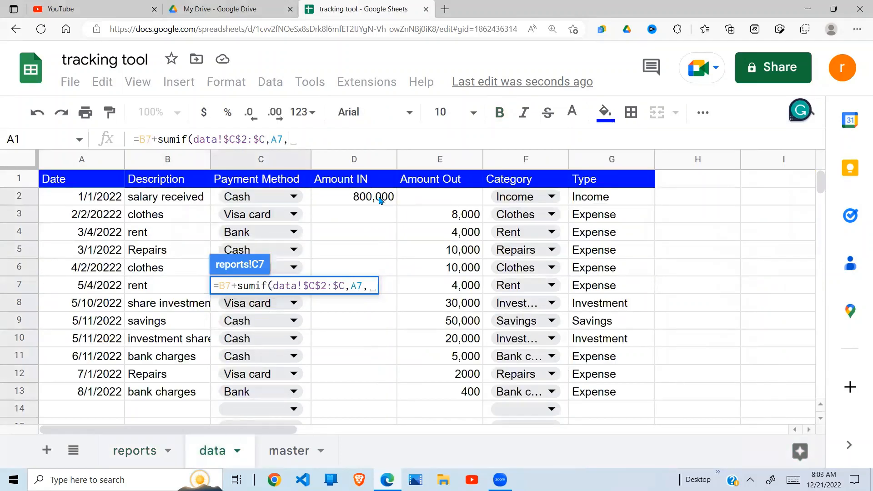
pyautogui.moveTo(382, 197); pyautogui.dragTo(386, 264)
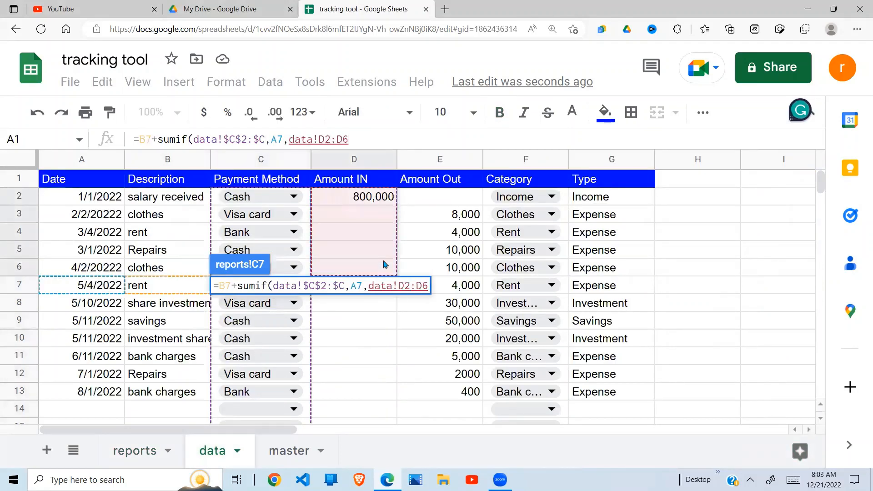
pyautogui.press('BackSpace')
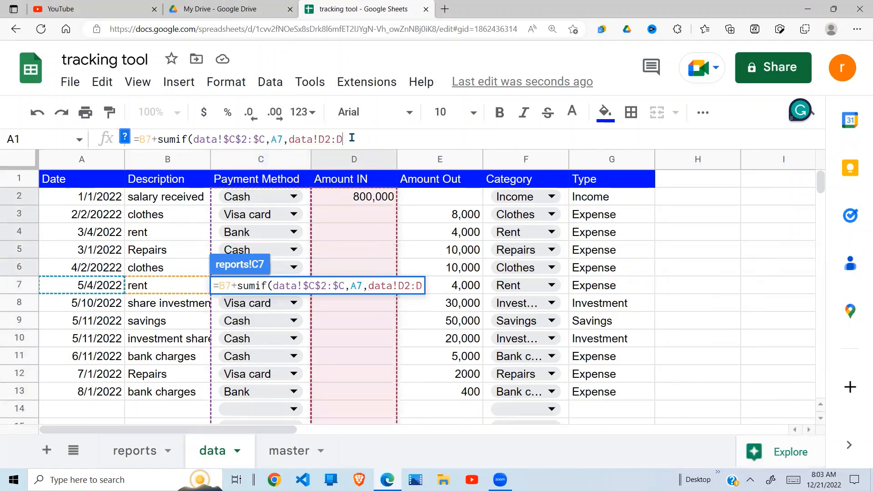
pyautogui.moveTo(352, 138); pyautogui.dragTo(289, 142)
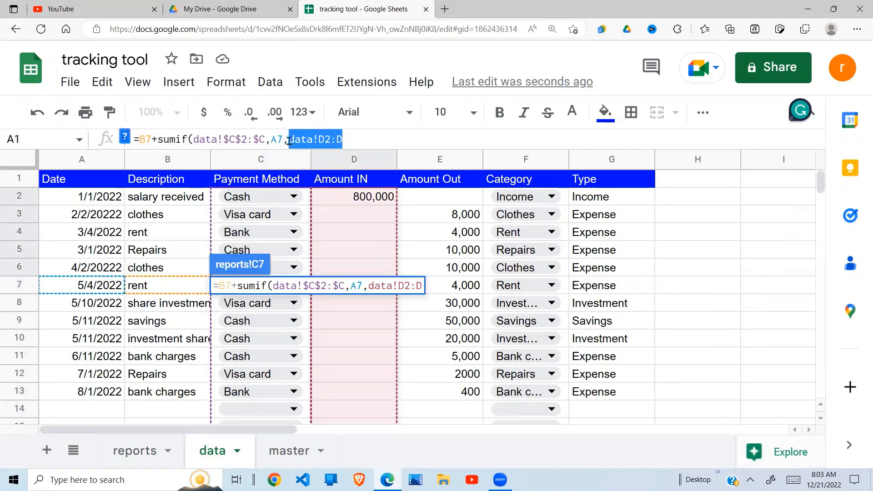
pyautogui.press('F4')
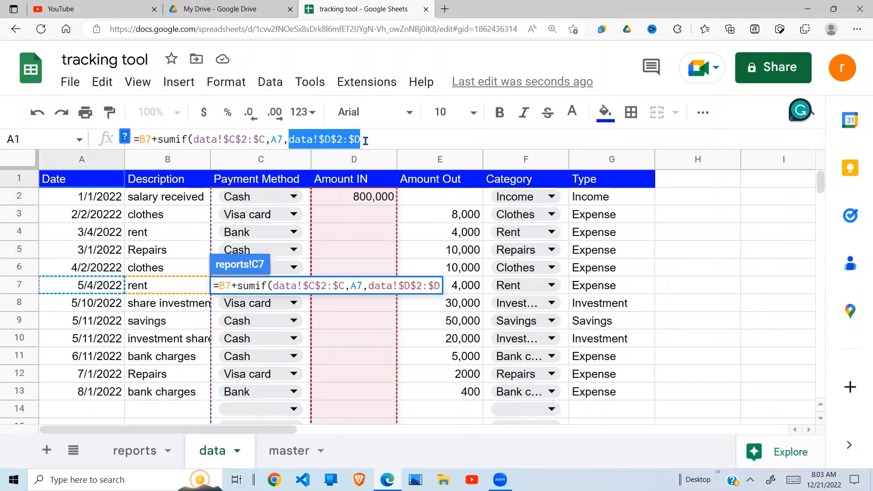
pyautogui.click(365, 140)
pyautogui.write(')')
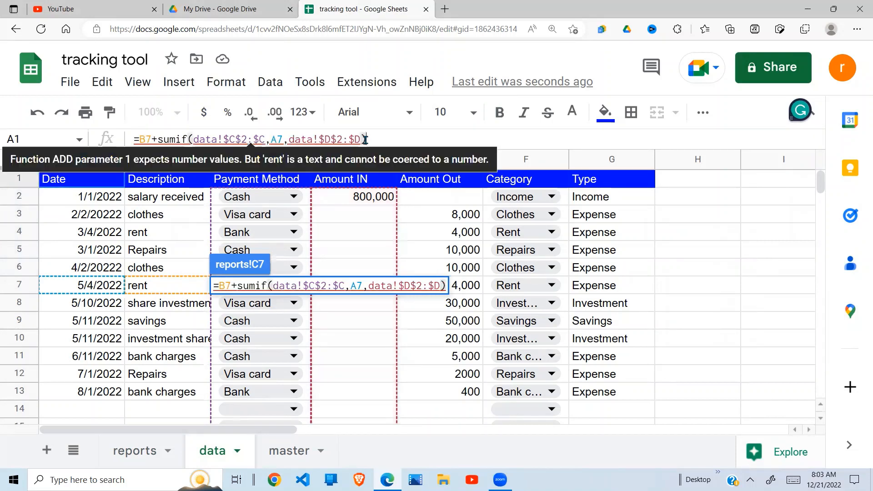
# Append a copy of the SUMIF term to the end of the C7 formula, joined by a minus sign without the copied plus.
pyautogui.moveTo(367, 140); pyautogui.dragTo(161, 137)
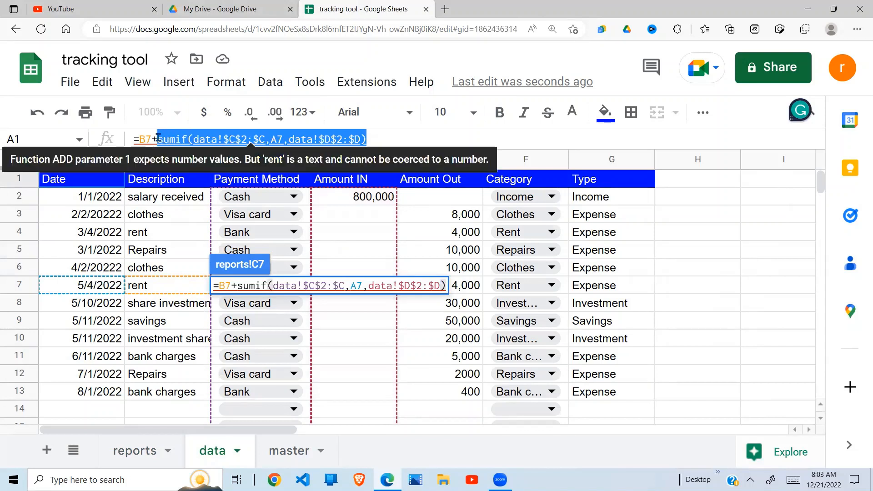
pyautogui.click(370, 139)
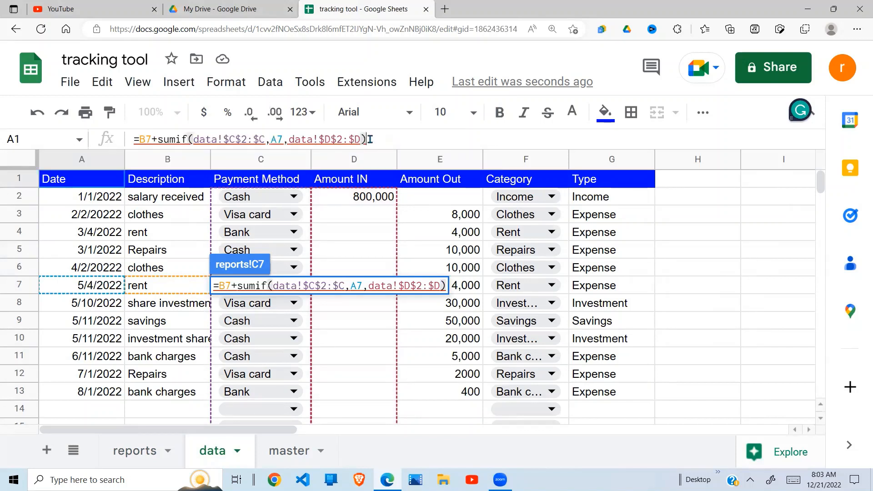
pyautogui.moveTo(369, 139); pyautogui.dragTo(153, 141)
pyautogui.hotkey('ctrl', 'c')
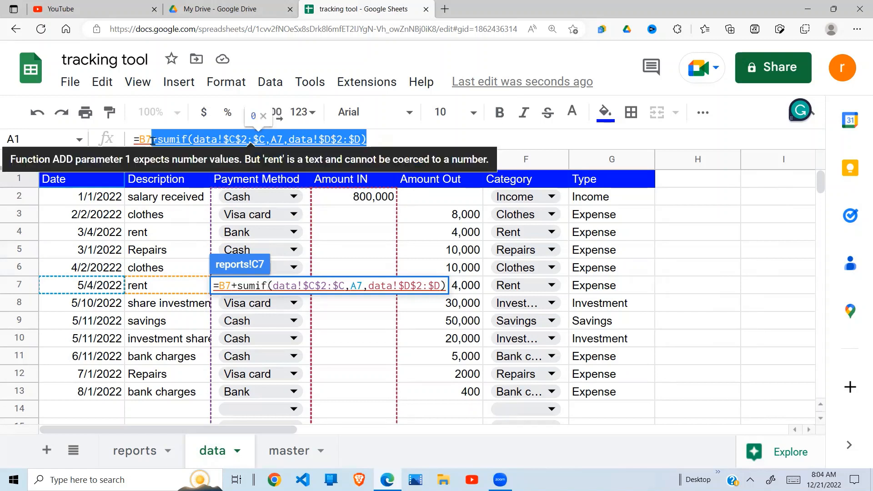
pyautogui.click(433, 142)
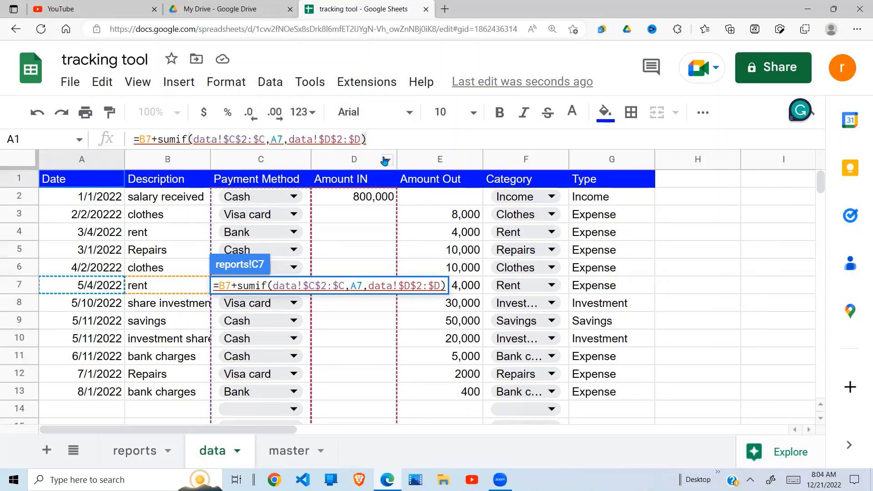
pyautogui.write('-')
pyautogui.hotkey('ctrl', 'v')
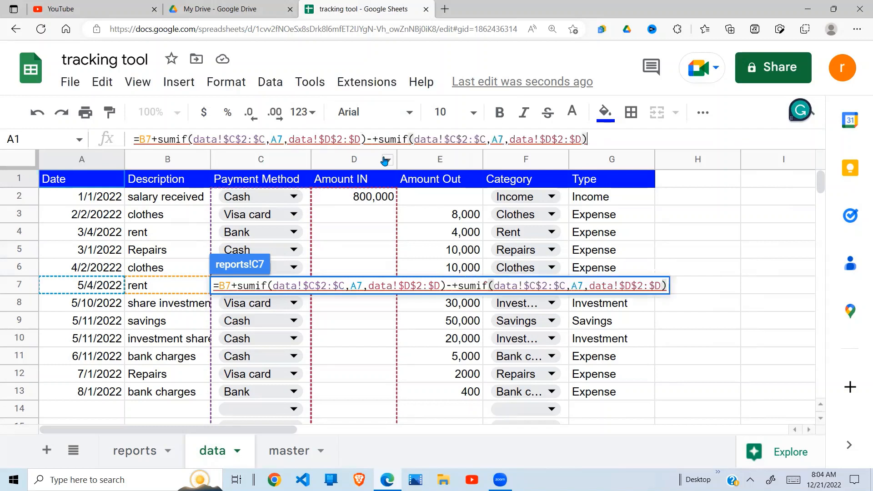
pyautogui.click(377, 140)
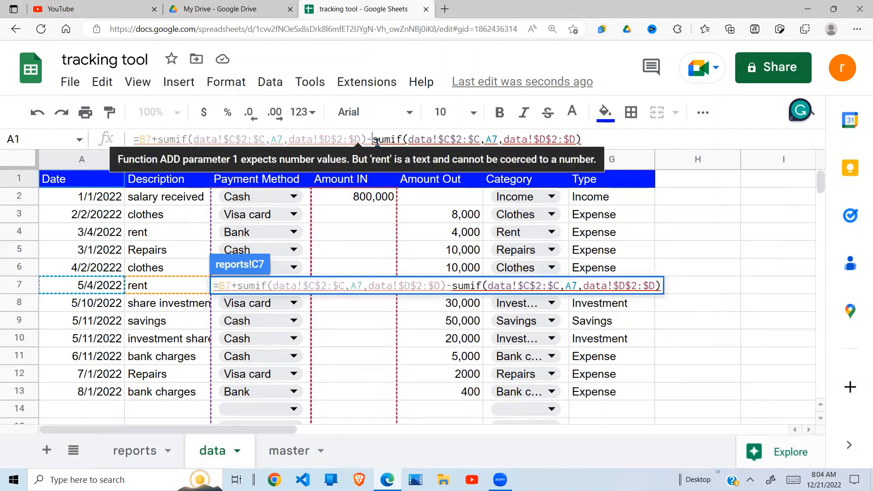
pyautogui.press('BackSpace')
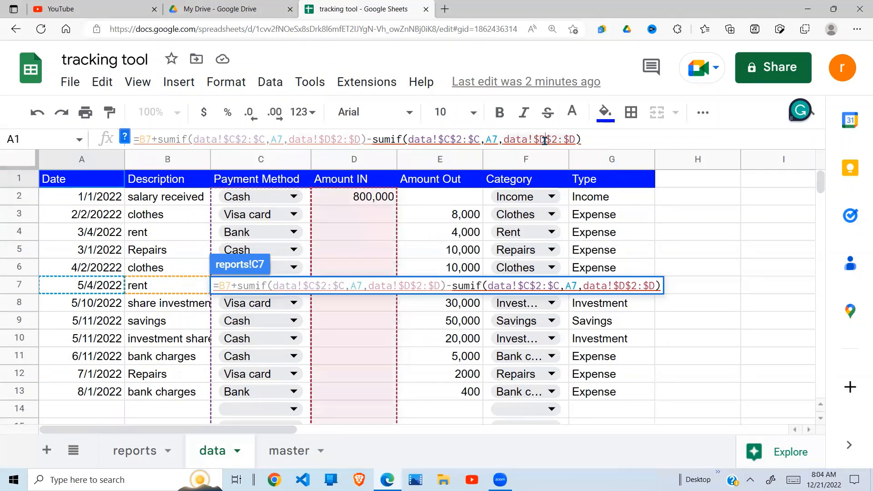
# Change the subtracted SUMIF's sum range to the Amount Out column, data!$E$2:$E, and commit the C7 formula.
pyautogui.write('E')
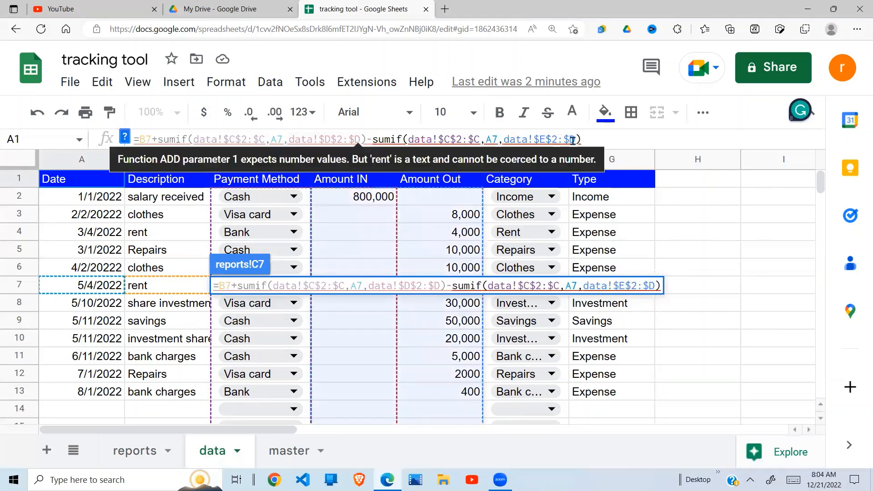
pyautogui.press('BackSpace')
pyautogui.write('E')
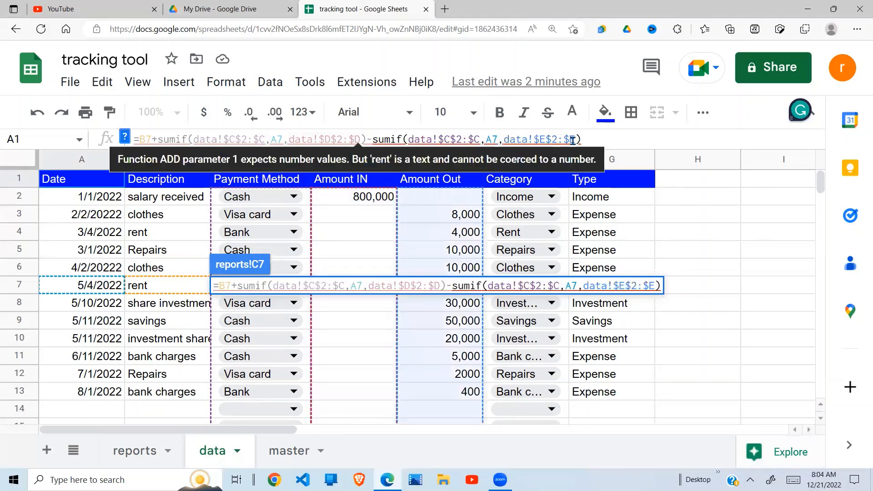
pyautogui.press('Return')
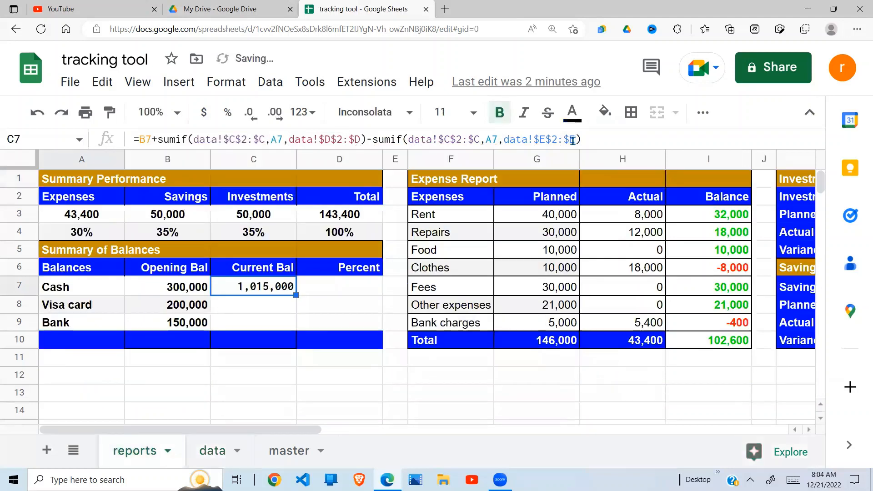
# Fill the Cash current balance formula from C7 down through C10.
pyautogui.click(330, 303)
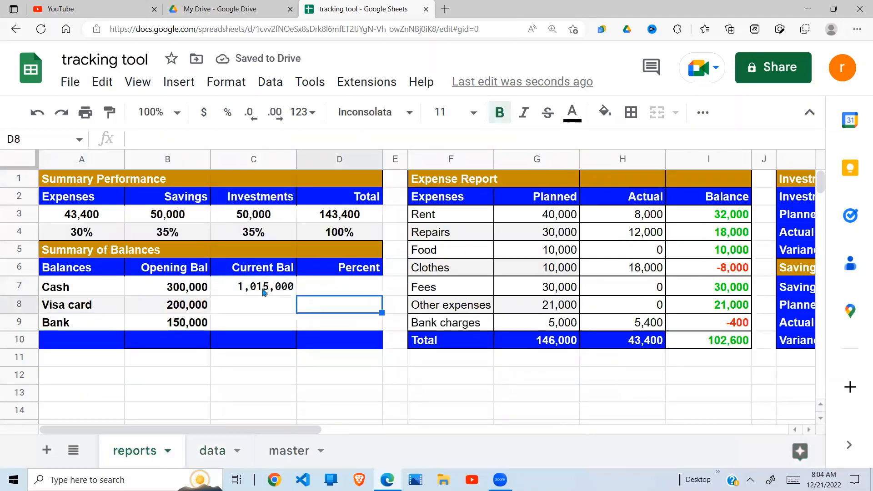
pyautogui.click(267, 292)
pyautogui.moveTo(296, 296); pyautogui.dragTo(294, 335)
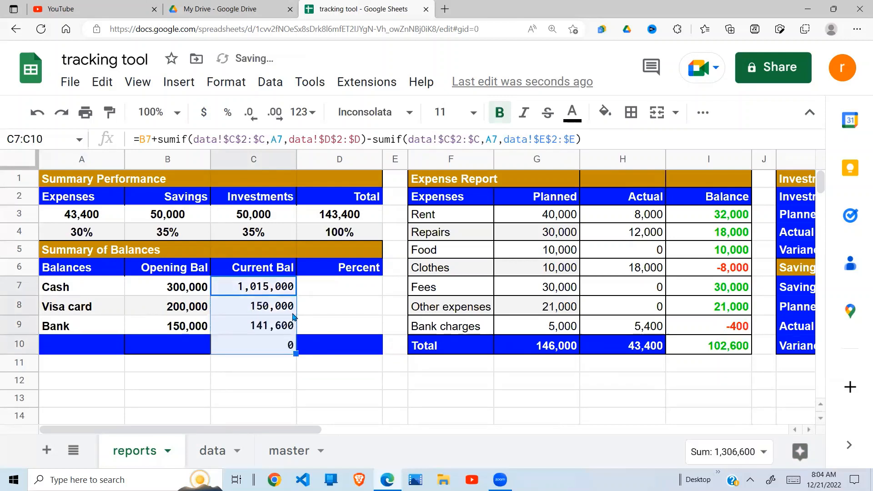
pyautogui.click(310, 322)
# Copy the cell formatting of B10 onto C10 so it matches the blue total row.
pyautogui.click(193, 346)
pyautogui.click(109, 112)
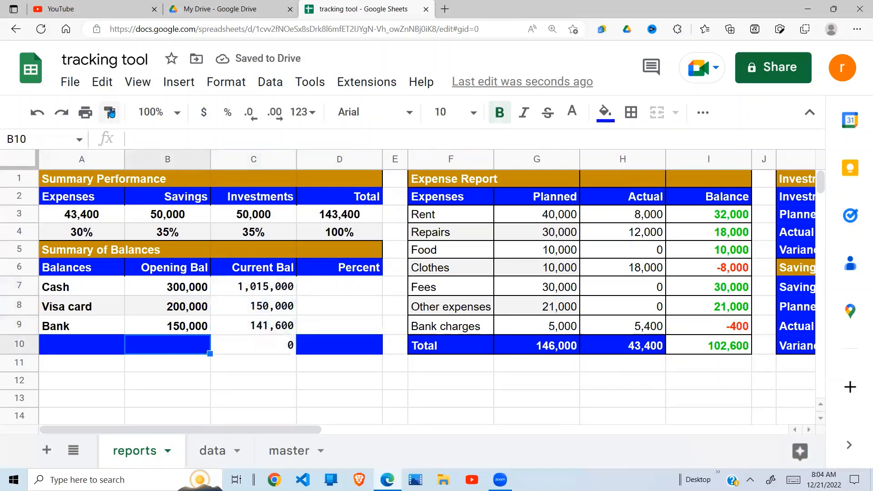
pyautogui.click(258, 345)
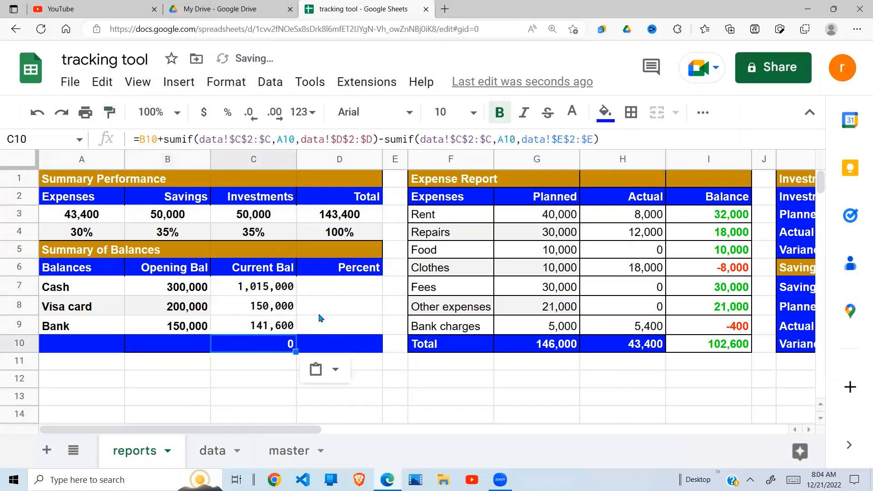
pyautogui.click(318, 313)
pyautogui.click(257, 292)
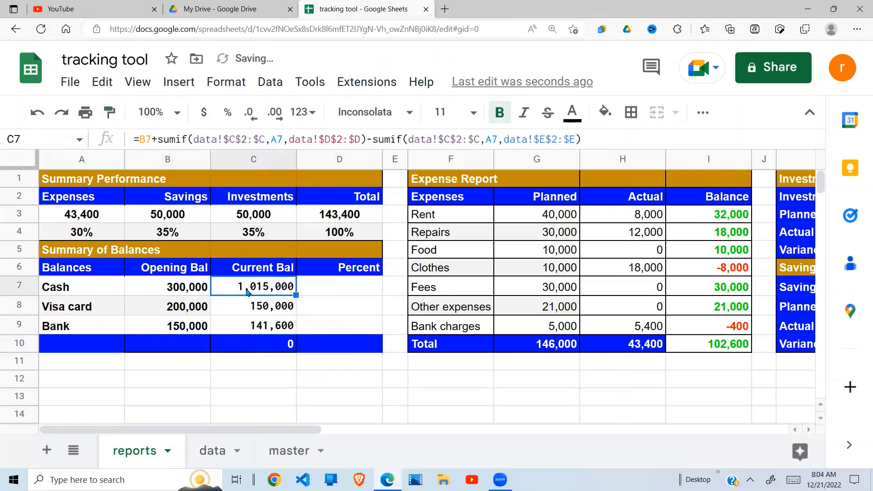
pyautogui.click(188, 294)
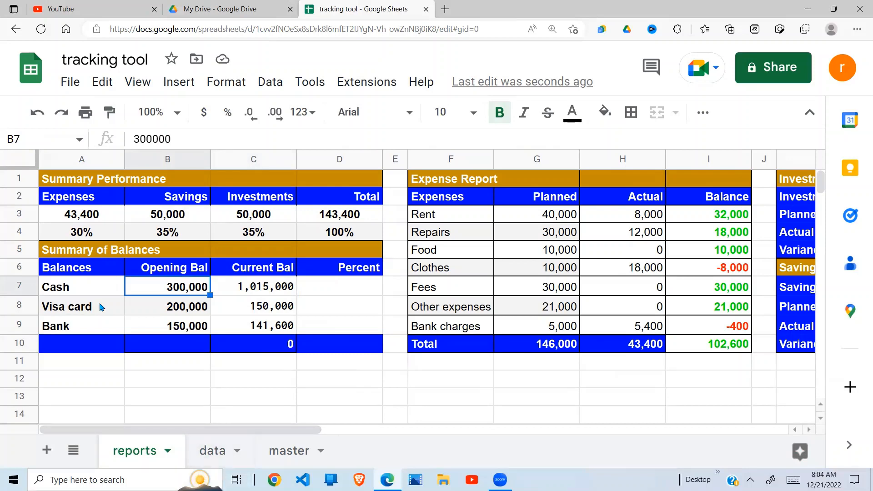
pyautogui.click(213, 455)
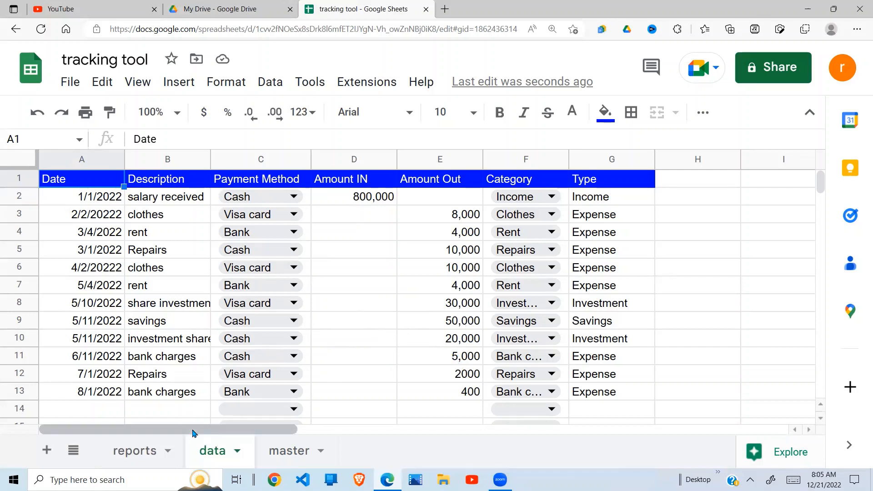
pyautogui.click(151, 453)
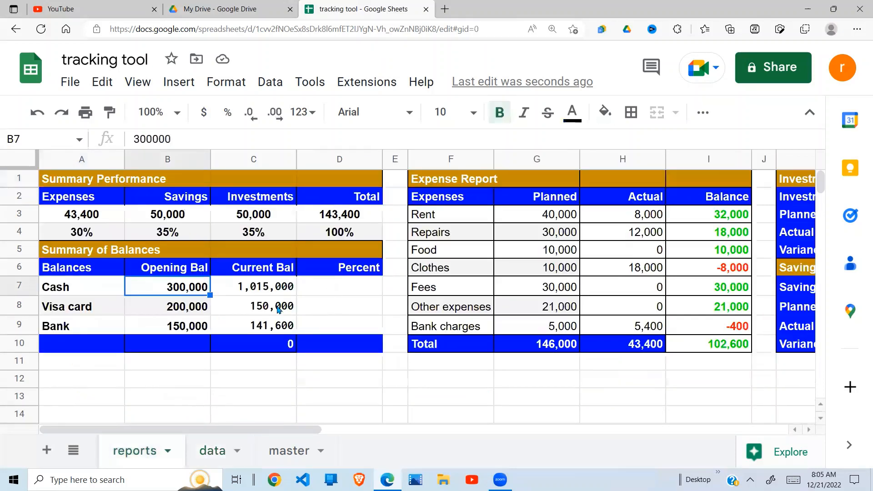
# Total the opening balances in B10 of the reports sheet with =sum(B7:B9).
pyautogui.click(197, 349)
pyautogui.write('=sum(')
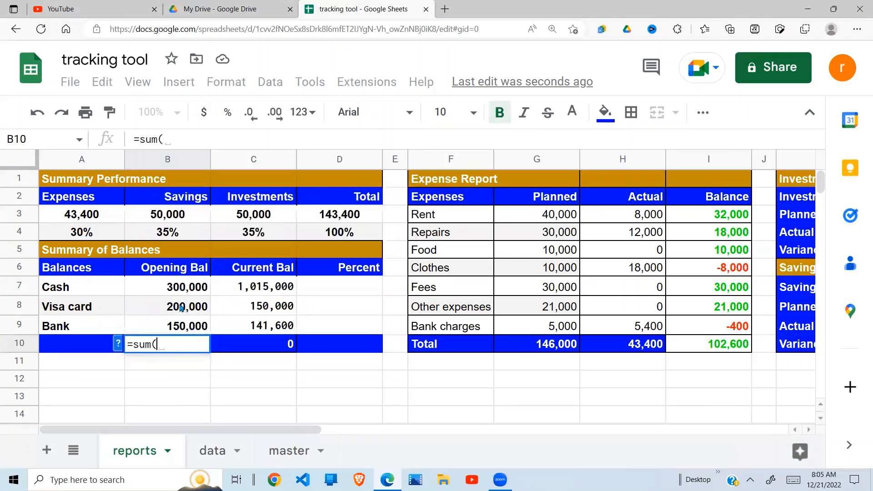
pyautogui.moveTo(182, 291); pyautogui.dragTo(178, 327)
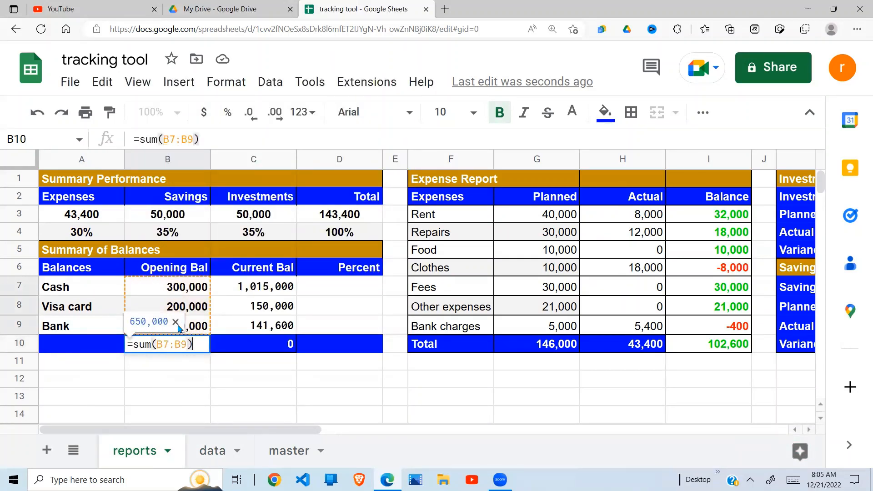
pyautogui.press('Return')
# Extend the B10 total formula across to C10, replacing the balance formula there with the sum of current balances.
pyautogui.click(248, 344)
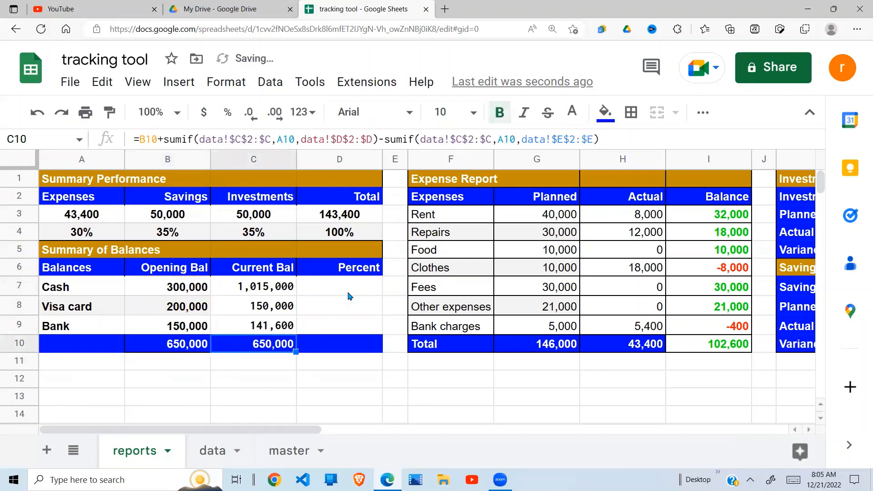
pyautogui.click(348, 292)
pyautogui.click(199, 350)
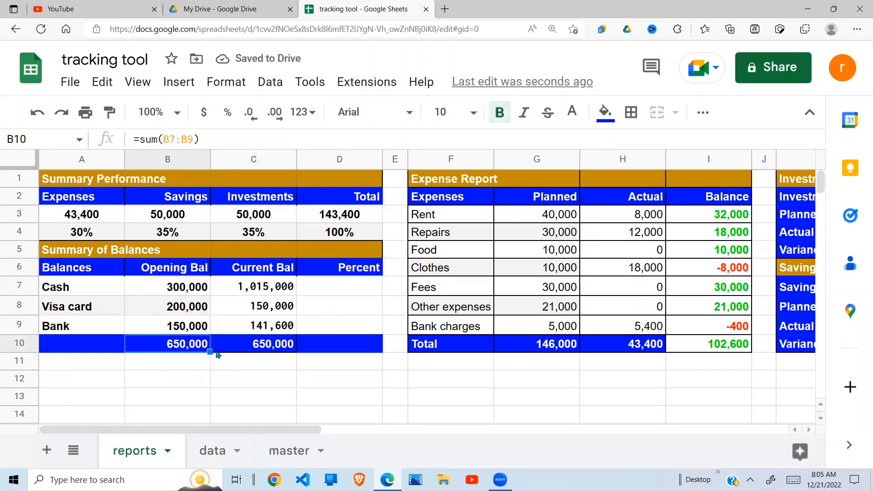
pyautogui.moveTo(210, 352); pyautogui.dragTo(267, 349)
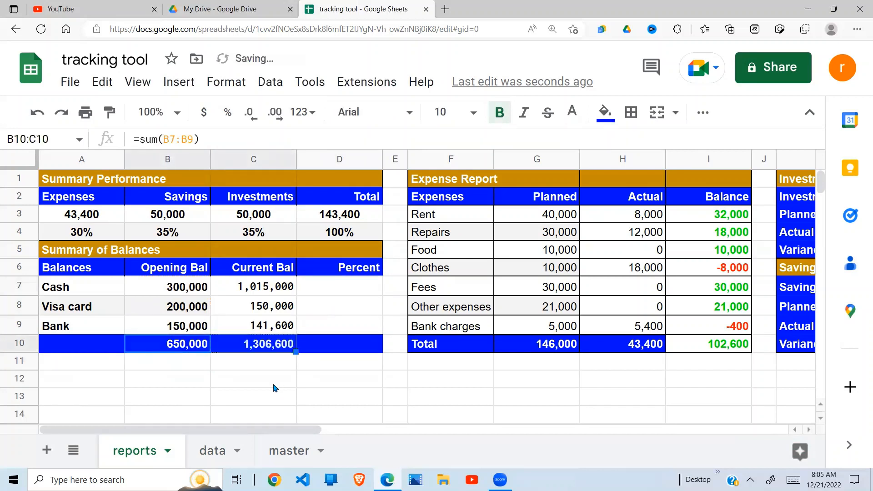
pyautogui.click(275, 369)
pyautogui.click(275, 351)
# Calculate Cash's share of the current balance in D7 with =C7/$C$10 and accept the suggested autofill through D10.
pyautogui.click(327, 295)
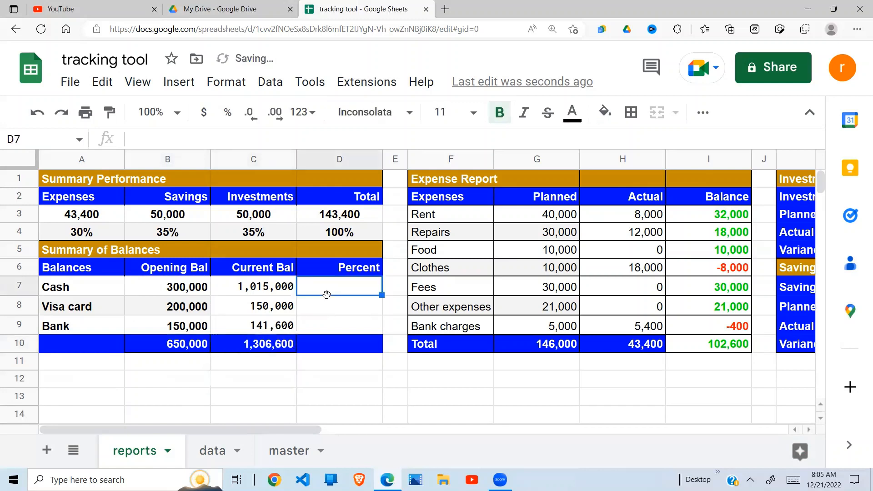
pyautogui.write('=')
pyautogui.click(282, 291)
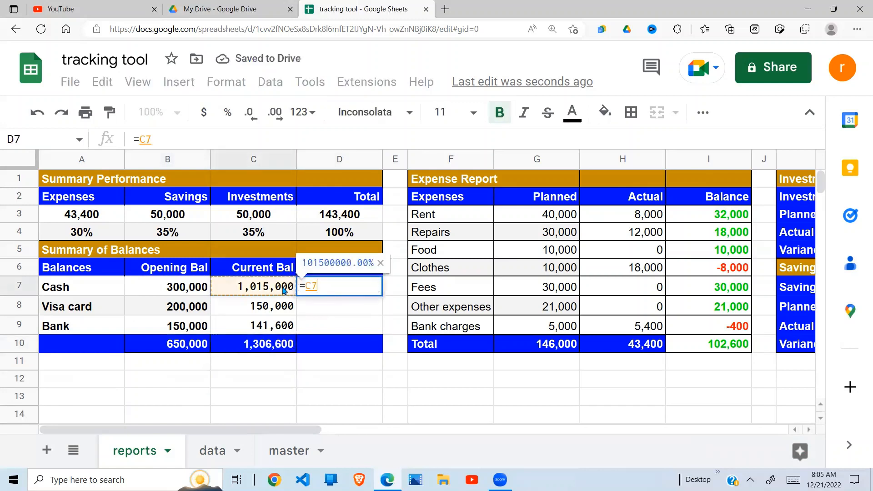
pyautogui.write('/')
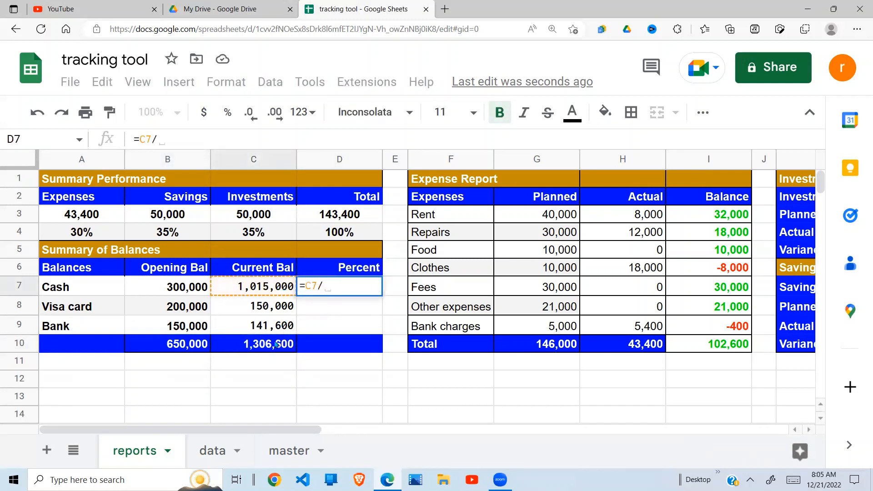
pyautogui.click(274, 347)
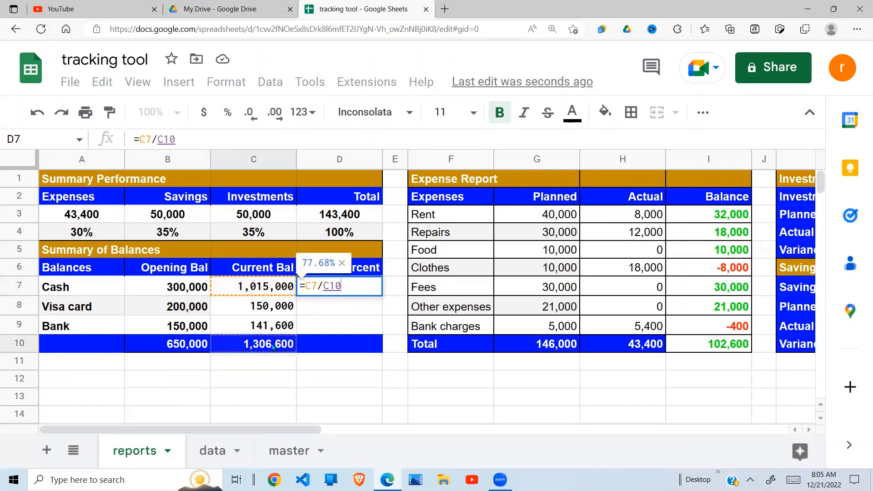
pyautogui.press('F4')
pyautogui.press('Return')
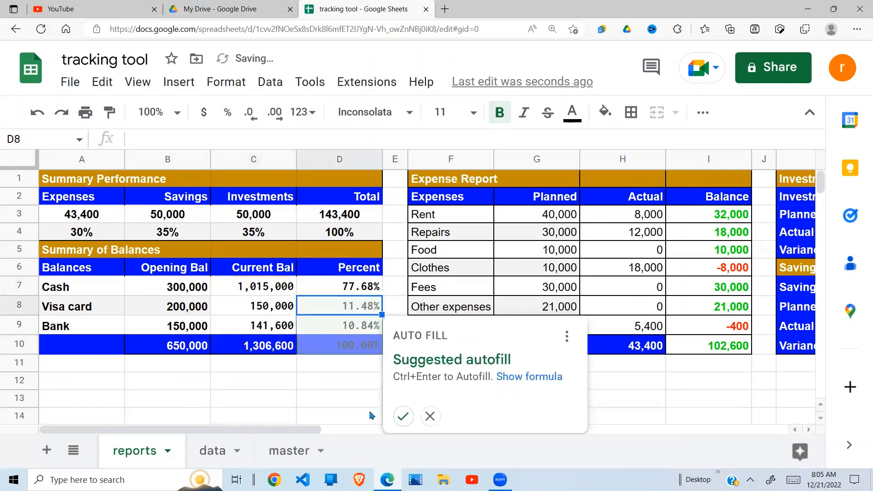
pyautogui.click(403, 416)
pyautogui.click(357, 414)
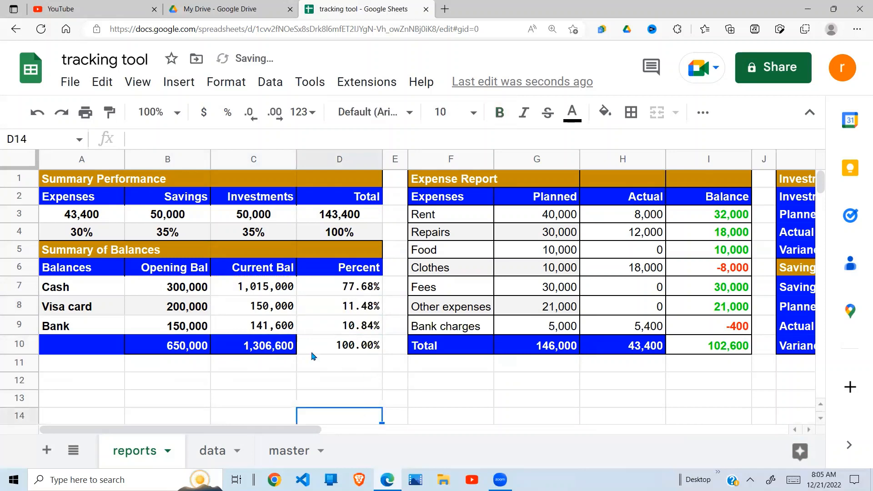
# Give the total percentage cell D10 a blue fill and white text to match the total row.
pyautogui.click(287, 350)
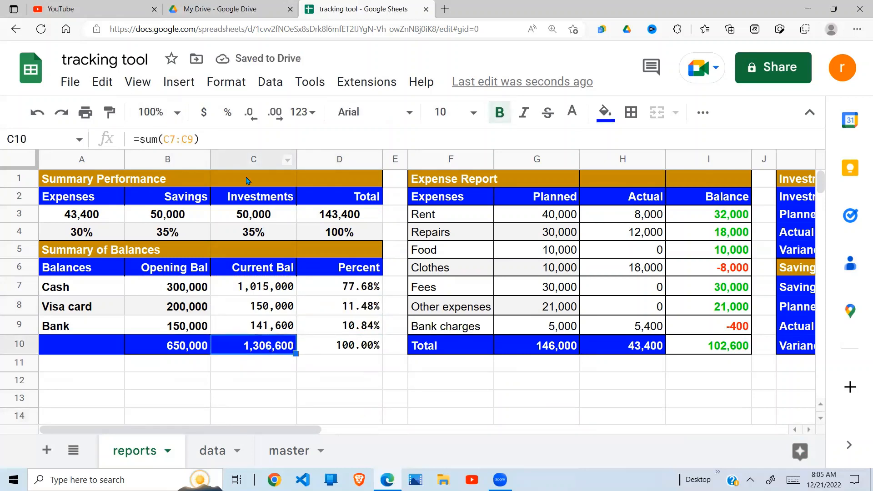
pyautogui.click(346, 347)
pyautogui.click(606, 113)
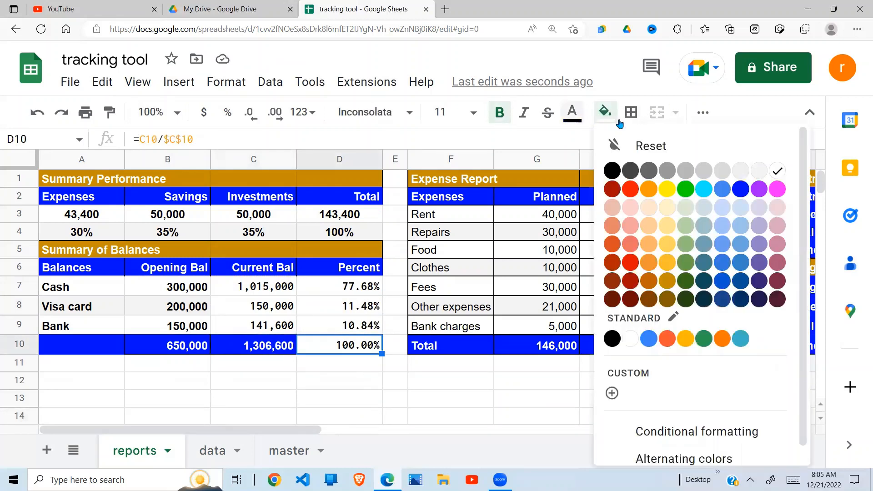
pyautogui.click(741, 190)
pyautogui.click(575, 116)
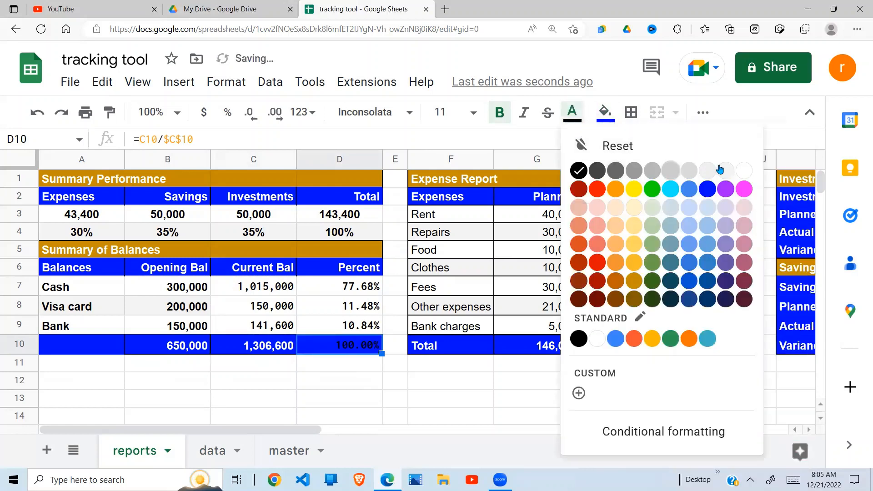
pyautogui.click(741, 171)
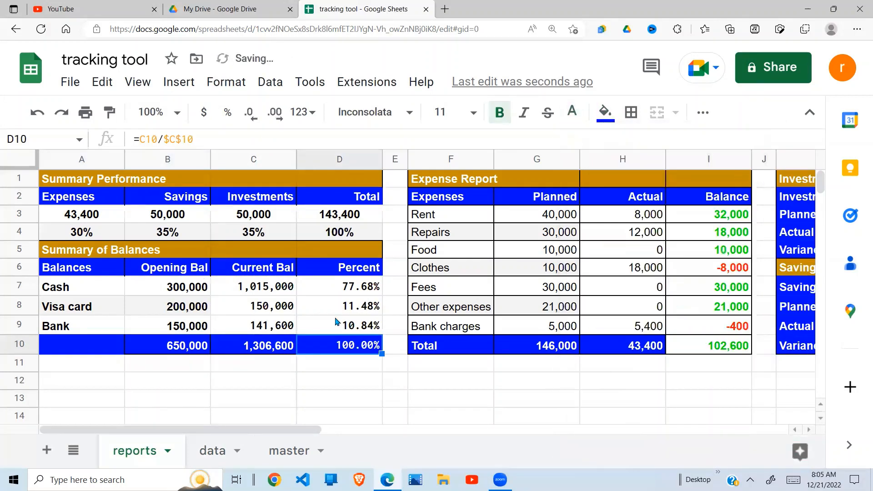
pyautogui.click(267, 391)
pyautogui.click(302, 386)
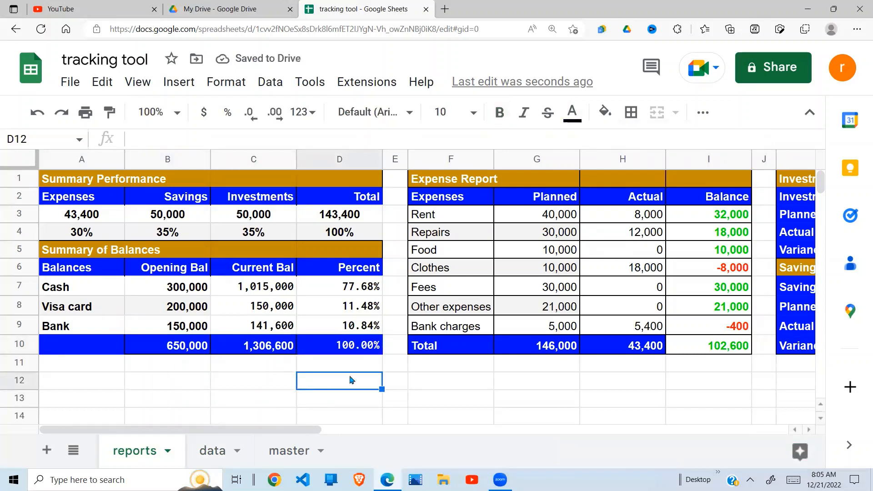